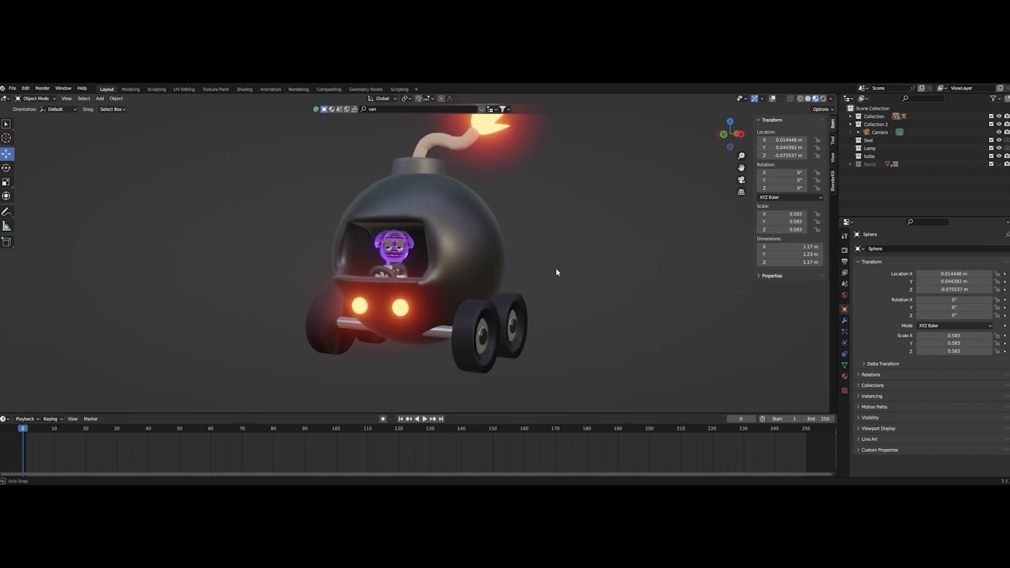
Turn on the viewport overlays around the bomb car
scroll(534, 273, down, 2)
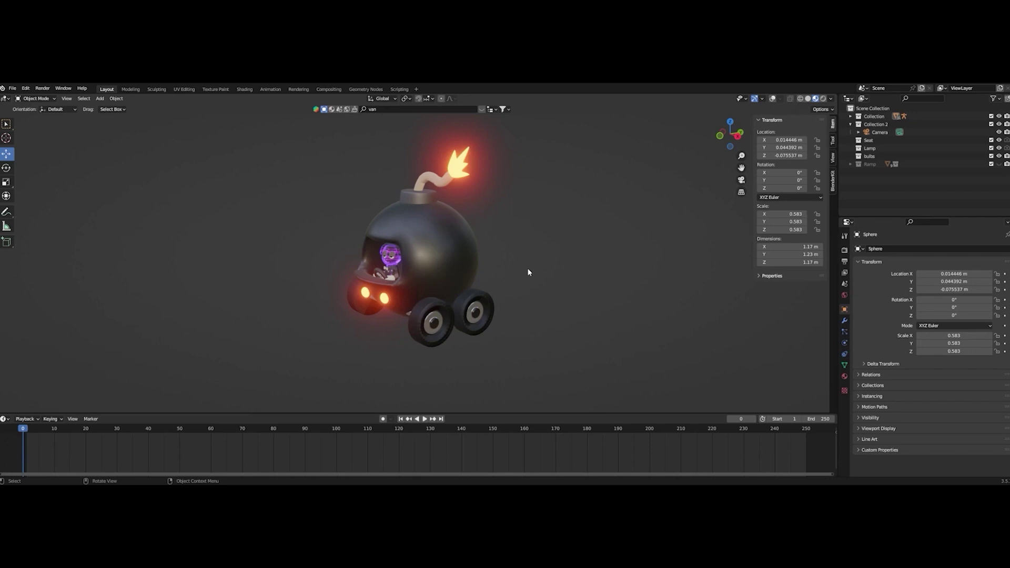
click(772, 99)
middle_drag(556, 285, 505, 287)
scroll(548, 295, up, 2)
Try to move the bomb's sphere body away from the other car parts along the Y axis, and undo the moves
click(491, 279)
click(515, 329)
click(433, 345)
click(422, 342)
middle_drag(487, 314, 443, 267)
click(440, 280)
drag(450, 258, 586, 253)
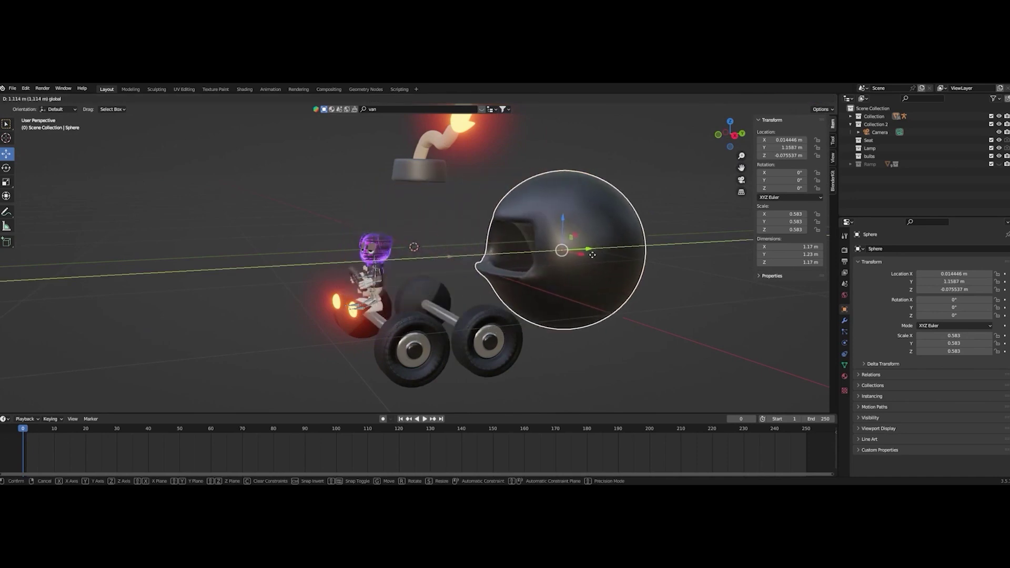
key(ctrl+z)
drag(449, 258, 507, 256)
key(ctrl+z)
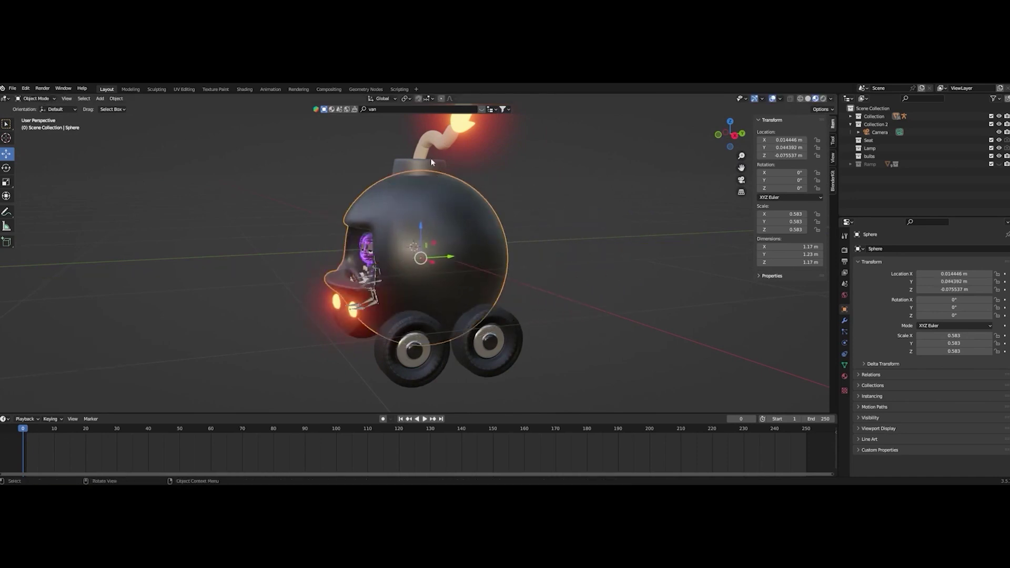
key(ctrl+z)
key(ctrl+z)
key(ctrl+z)
middle_drag(548, 235, 558, 251)
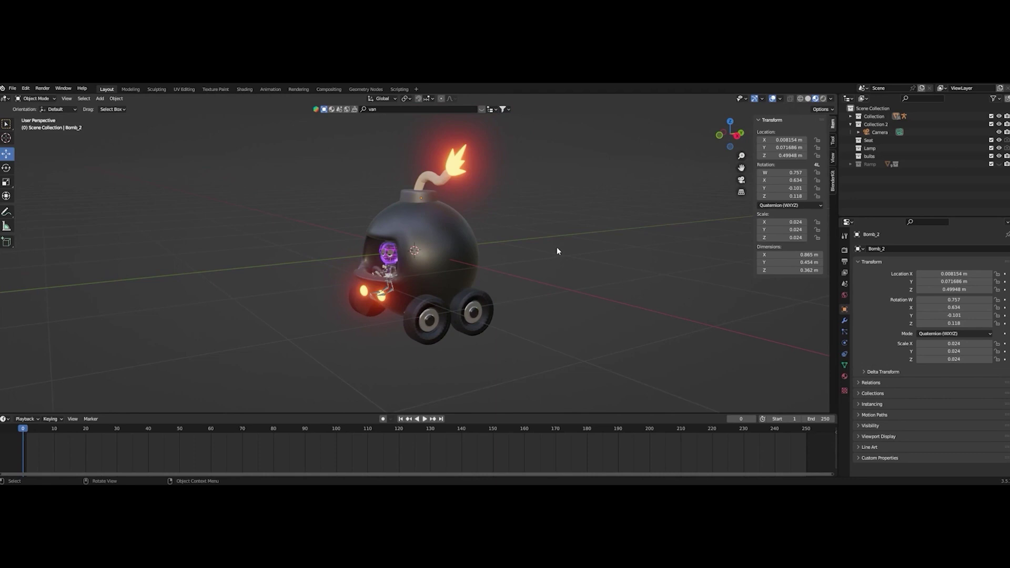
Add a cube-shaped empty around the bomb car at the world origin
scroll(507, 262, down, 2)
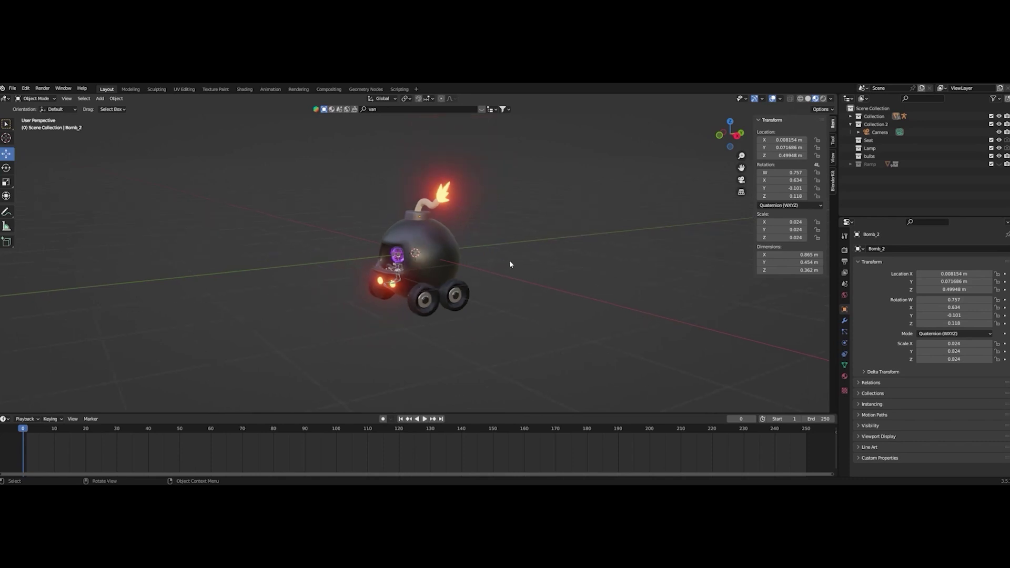
scroll(515, 263, up, 4)
scroll(522, 248, down, 2)
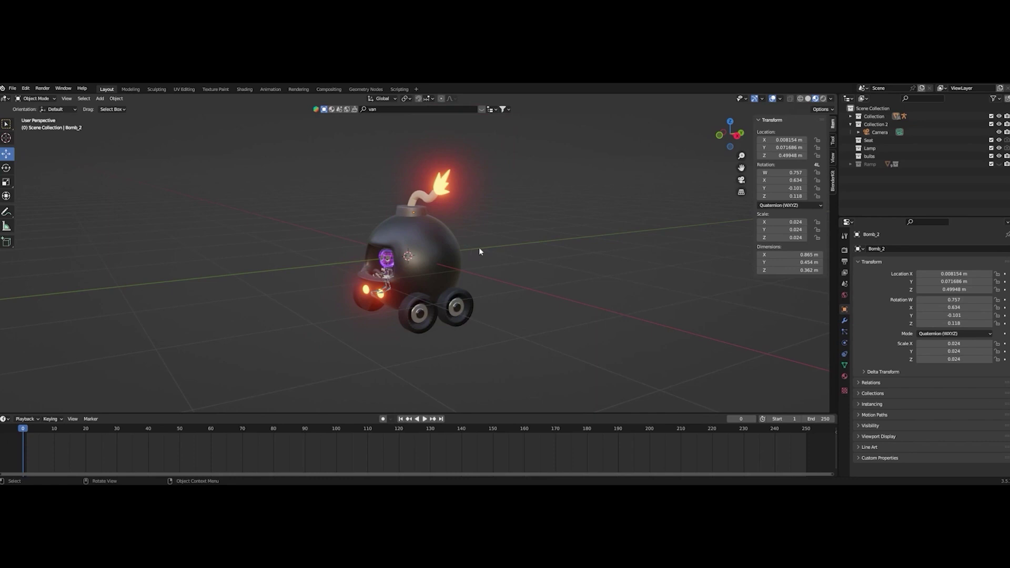
key(shift+a)
mouse_move(482, 250)
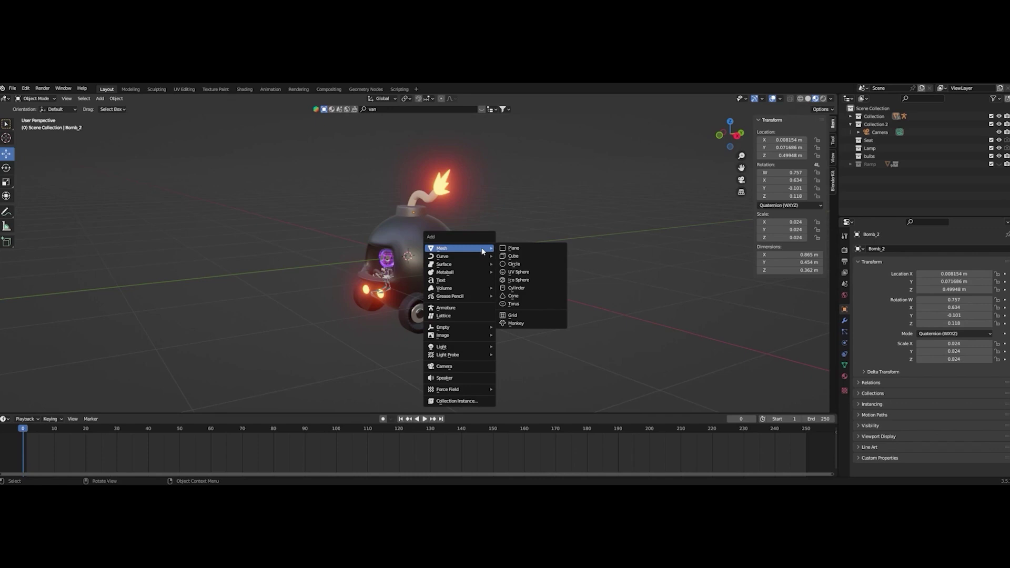
mouse_move(464, 327)
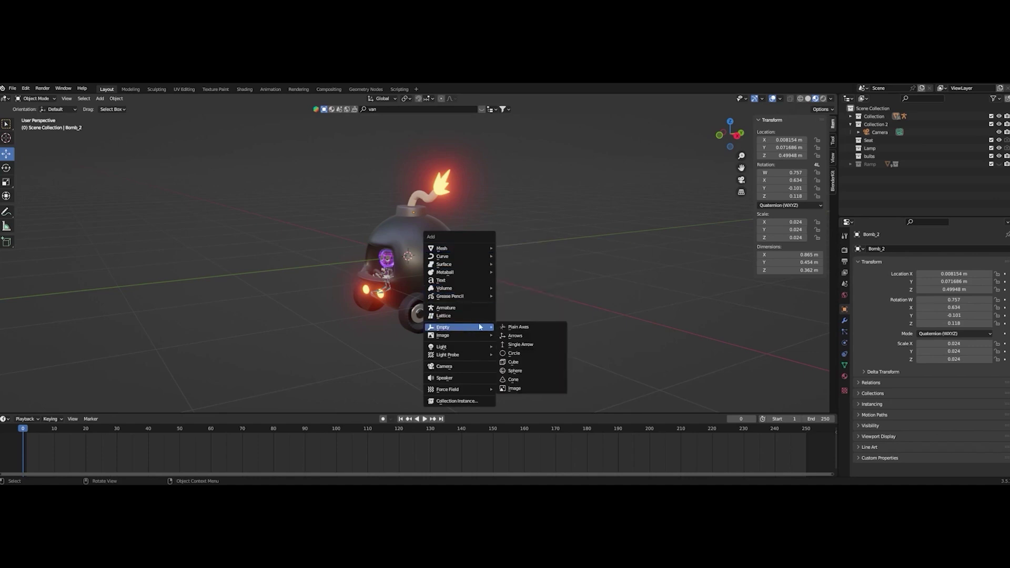
click(512, 362)
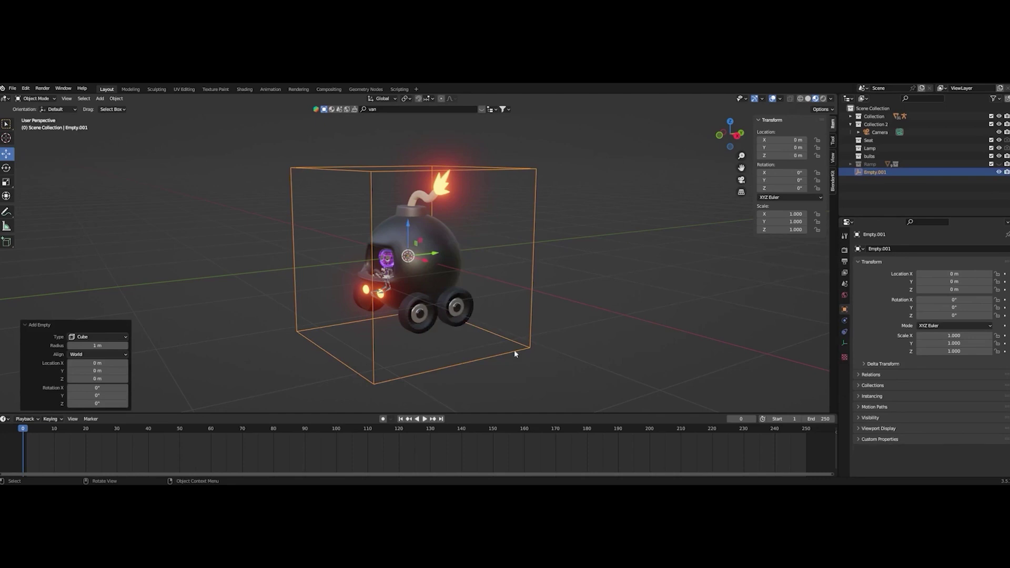
Try to move the cube empty on its own along the Y axis, and undo the move
click(560, 241)
click(533, 241)
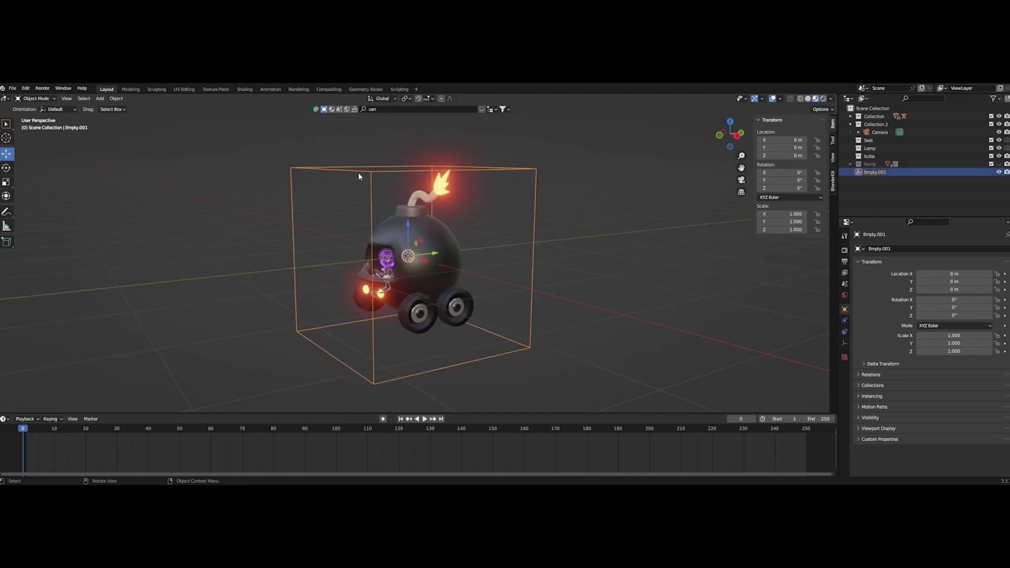
click(550, 262)
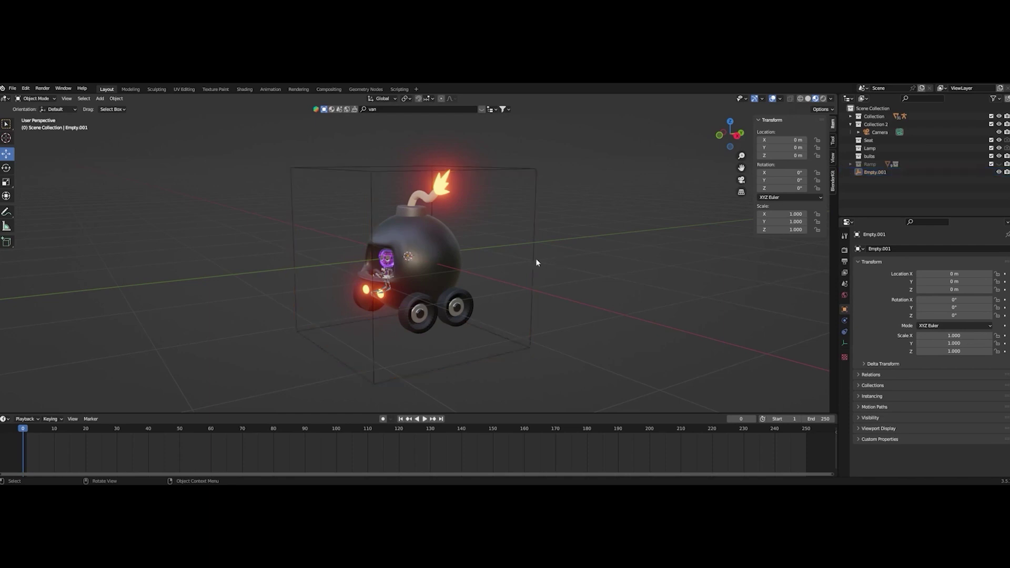
click(535, 248)
mouse_move(437, 255)
mouse_down()
mouse_move(501, 242)
mouse_move(455, 259)
mouse_up()
key(ctrl+z)
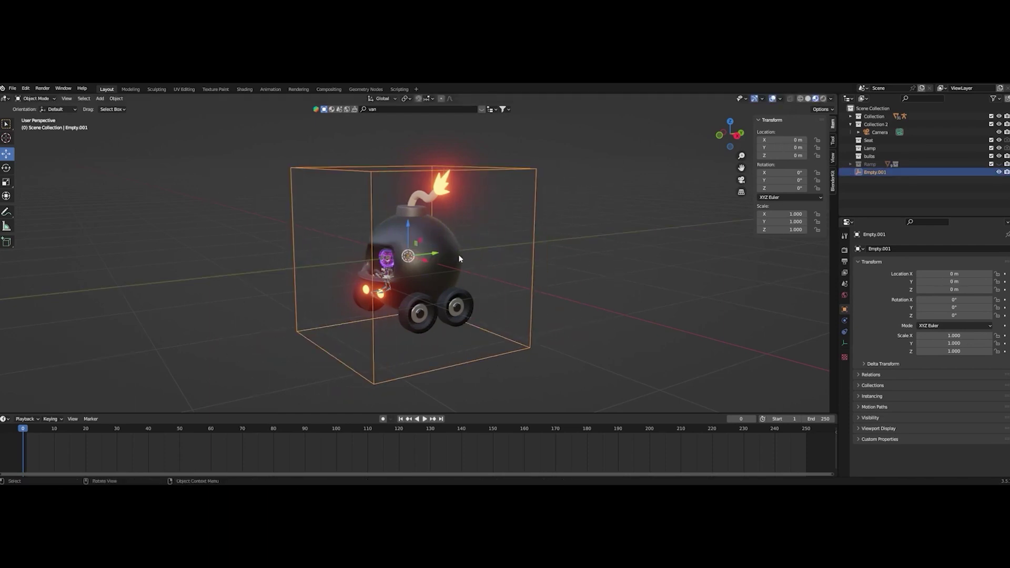
Try to parent all the car parts to the cube empty with Object (Keep Transform)
click(594, 280)
middle_drag(590, 287, 568, 293)
mouse_move(508, 345)
middle_down()
mouse_move(489, 346)
mouse_move(503, 347)
middle_up()
drag(577, 390, 241, 138)
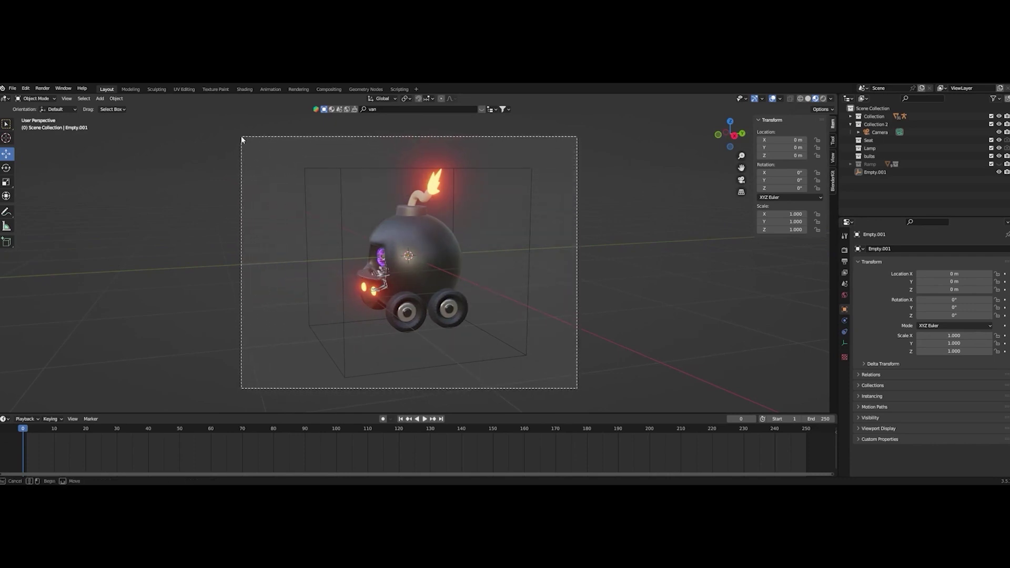
drag(242, 138, 263, 132)
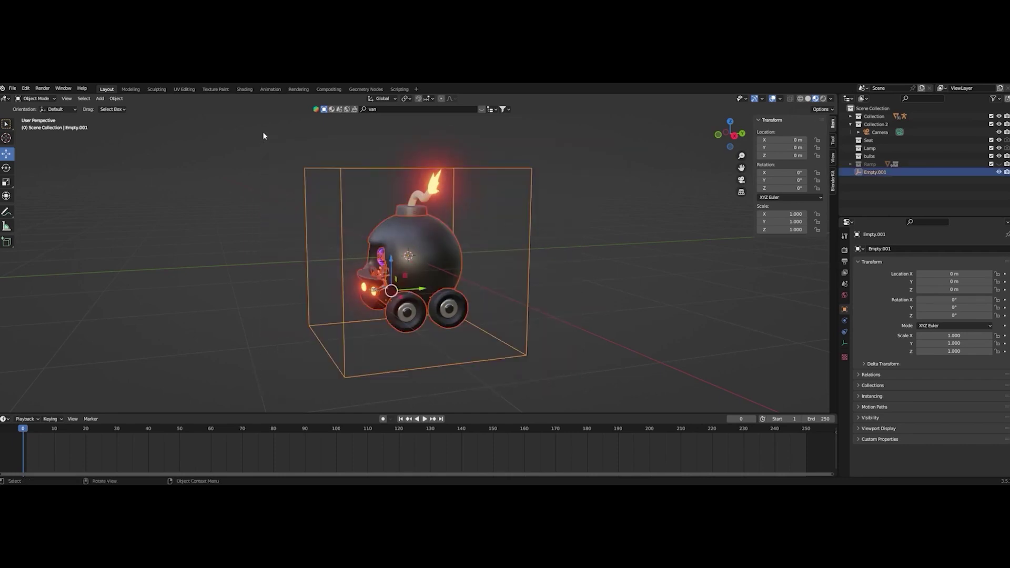
middle_drag(252, 230, 295, 231)
scroll(579, 284, down, 3)
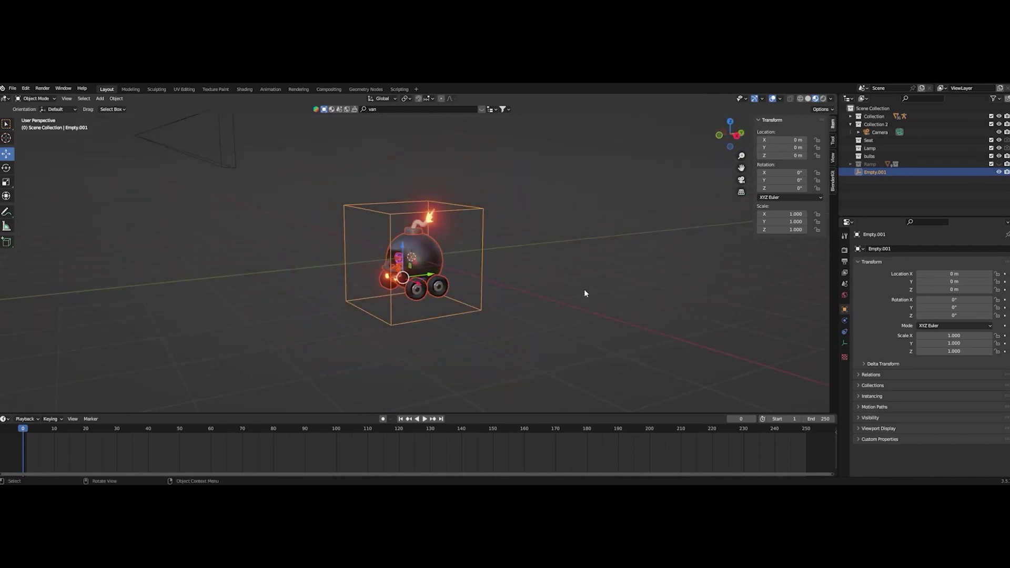
scroll(583, 289, down, 2)
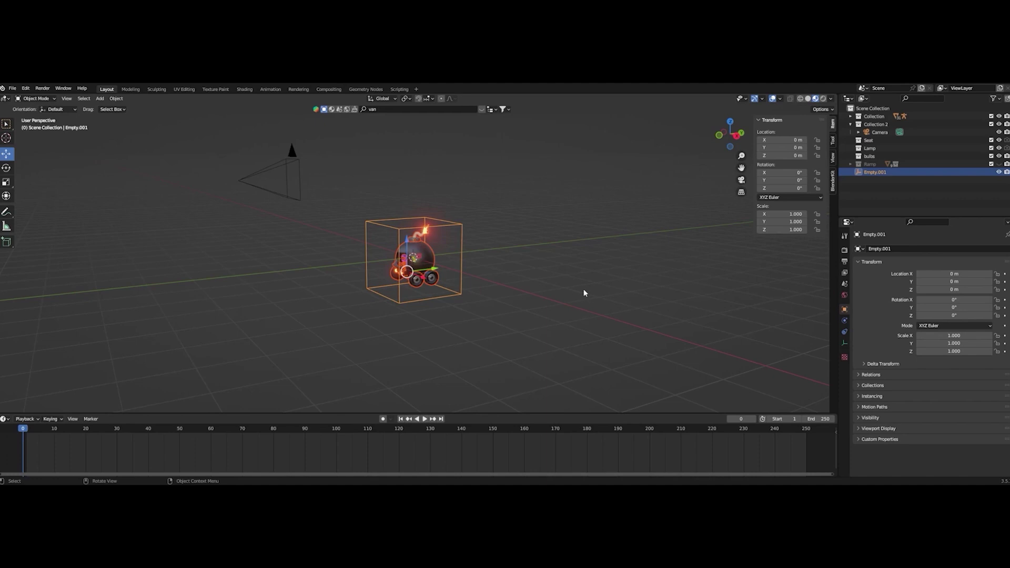
scroll(528, 299, up, 6)
mouse_move(490, 308)
middle_down()
mouse_move(523, 304)
mouse_move(481, 304)
middle_up()
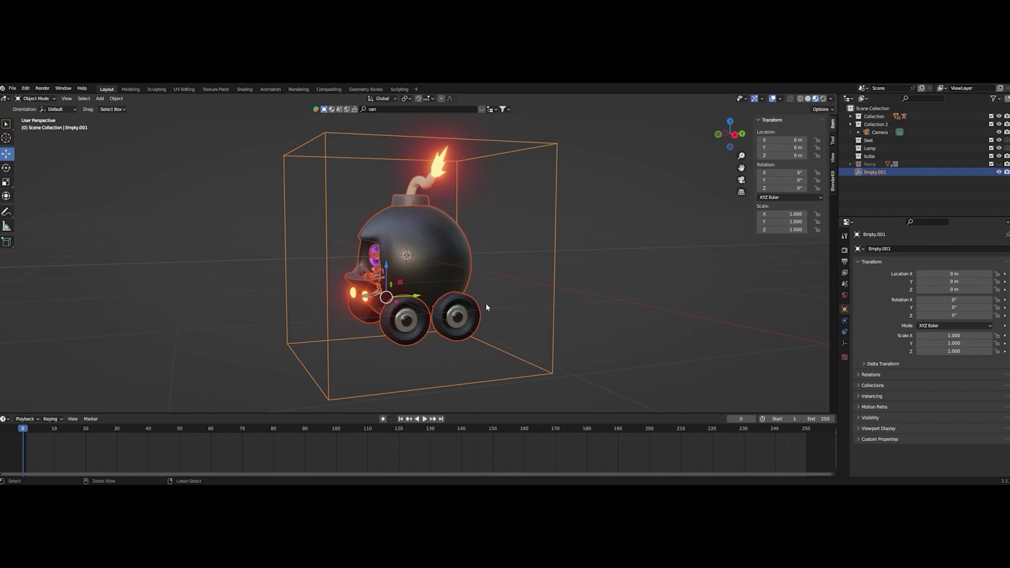
key(ctrl+p)
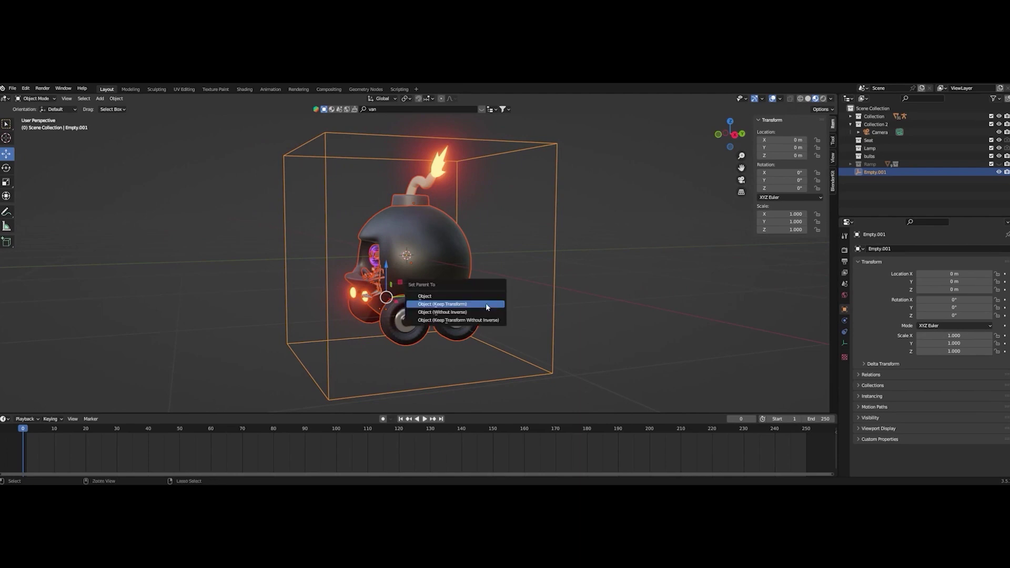
click(447, 305)
click(629, 314)
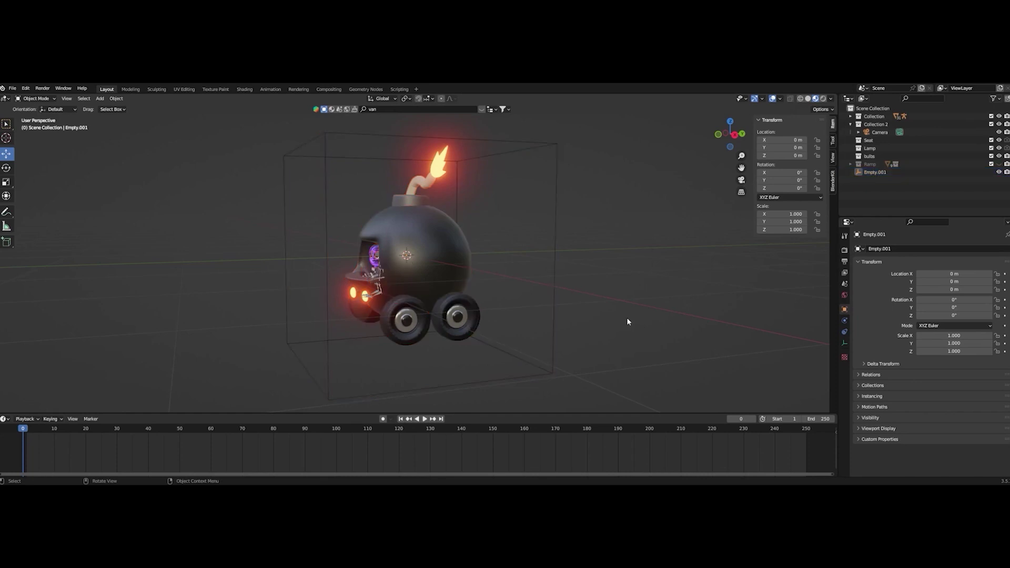
Select the car parts together with the cube empty and parent them to it using Object (Keep Transform)
drag(614, 401, 232, 128)
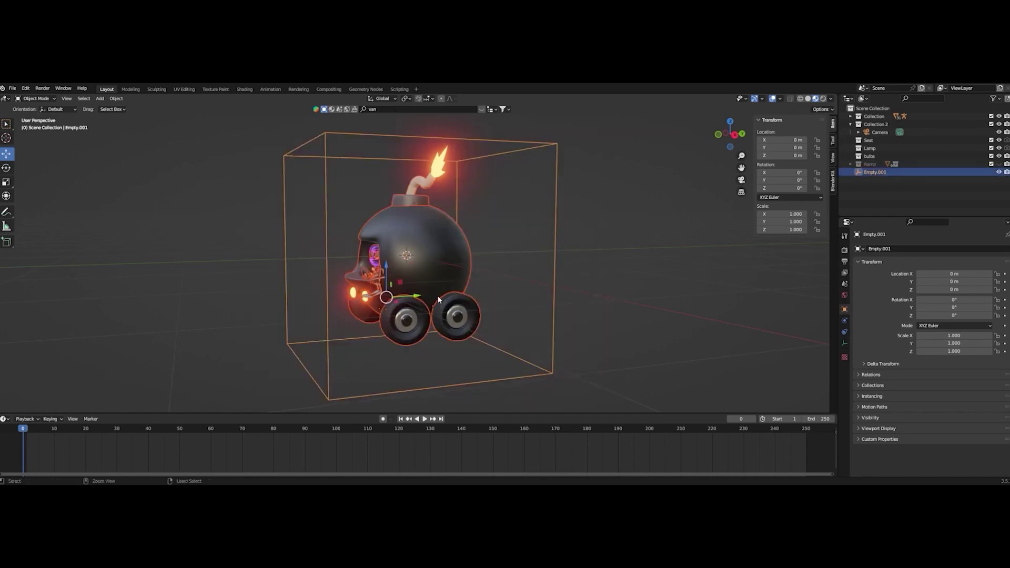
key(ctrl+p)
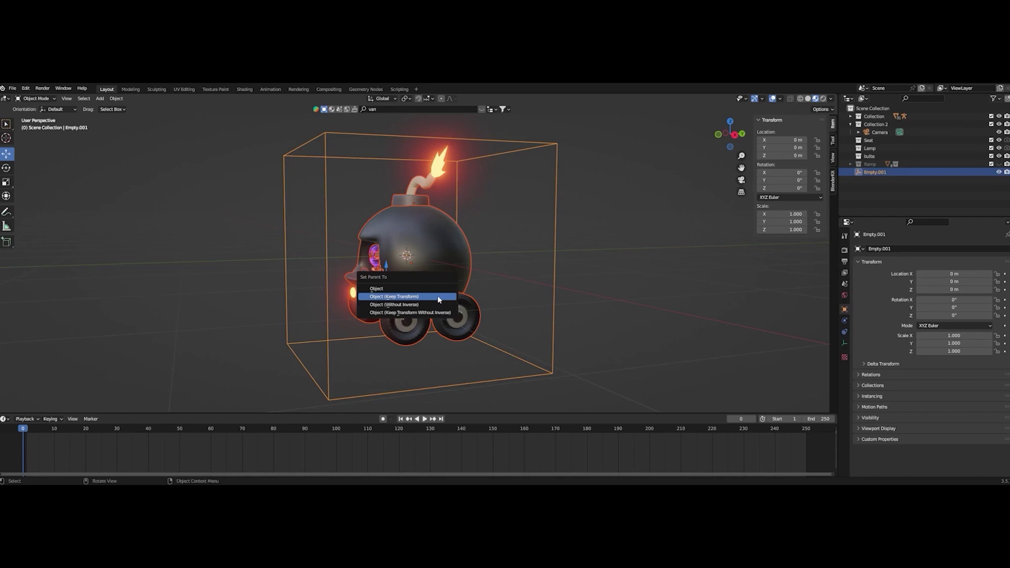
click(381, 298)
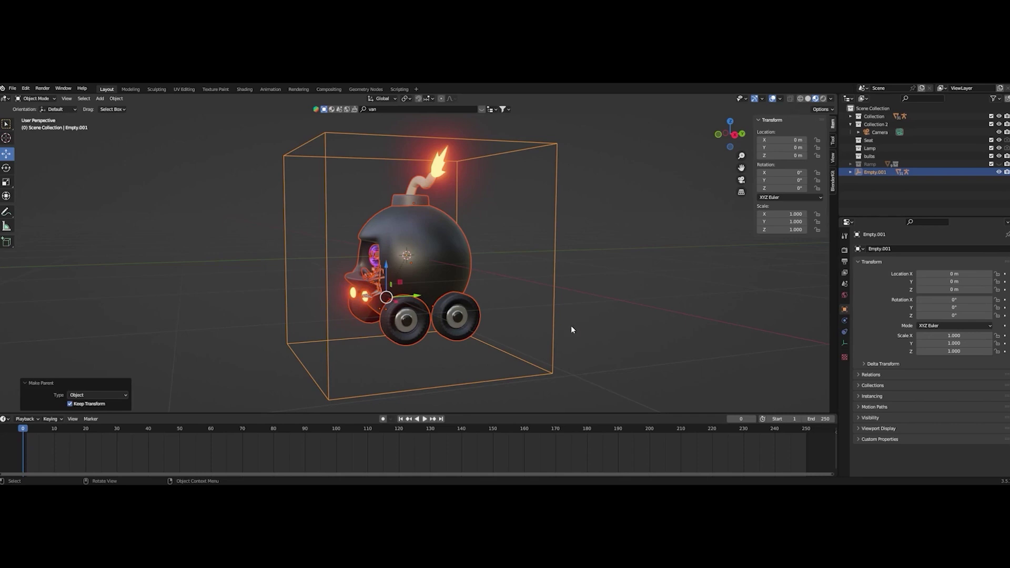
scroll(572, 329, up, 5)
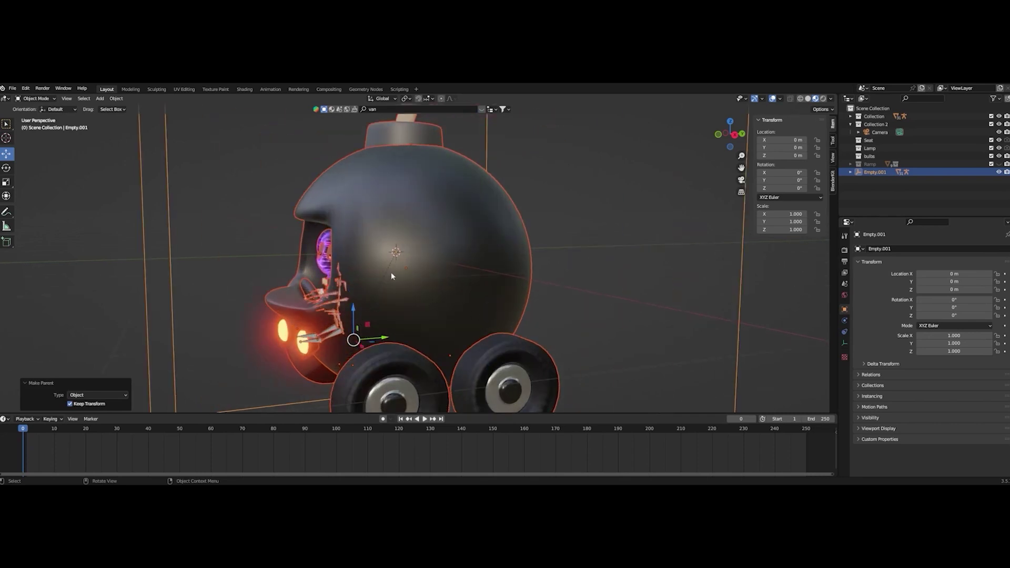
scroll(406, 273, down, 5)
click(575, 307)
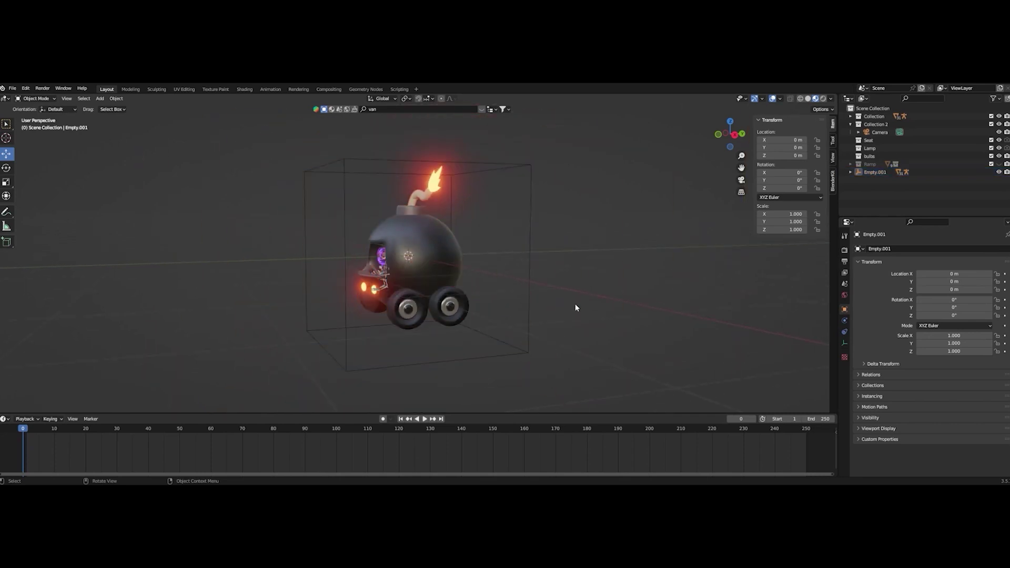
Move the cube empty with the attached car about 0.17 m along the Y axis
middle_drag(576, 307, 552, 311)
click(521, 302)
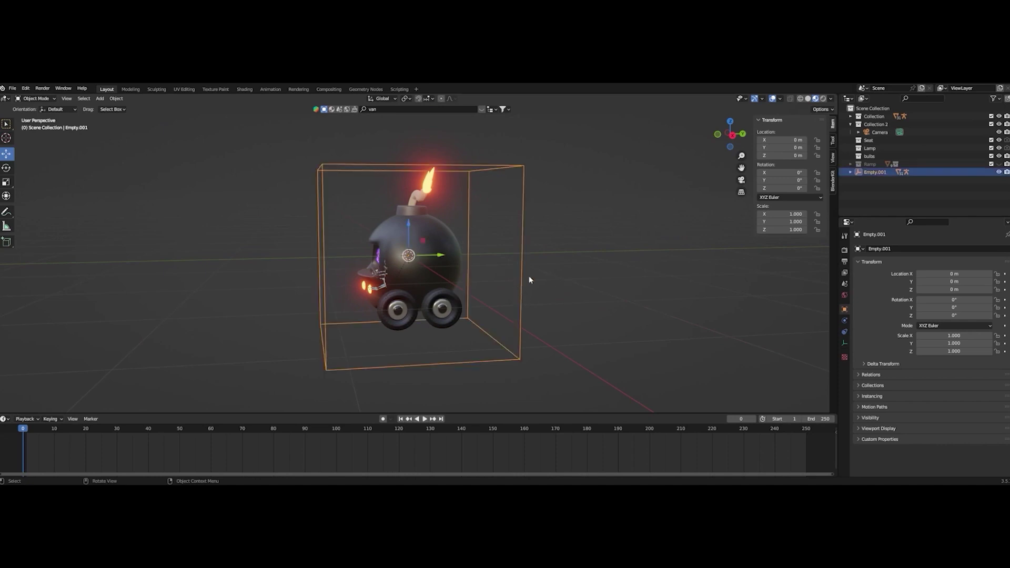
mouse_move(441, 256)
mouse_down()
mouse_move(489, 255)
mouse_move(289, 253)
mouse_move(526, 254)
mouse_move(399, 259)
mouse_move(455, 267)
mouse_up()
middle_drag(464, 310, 520, 311)
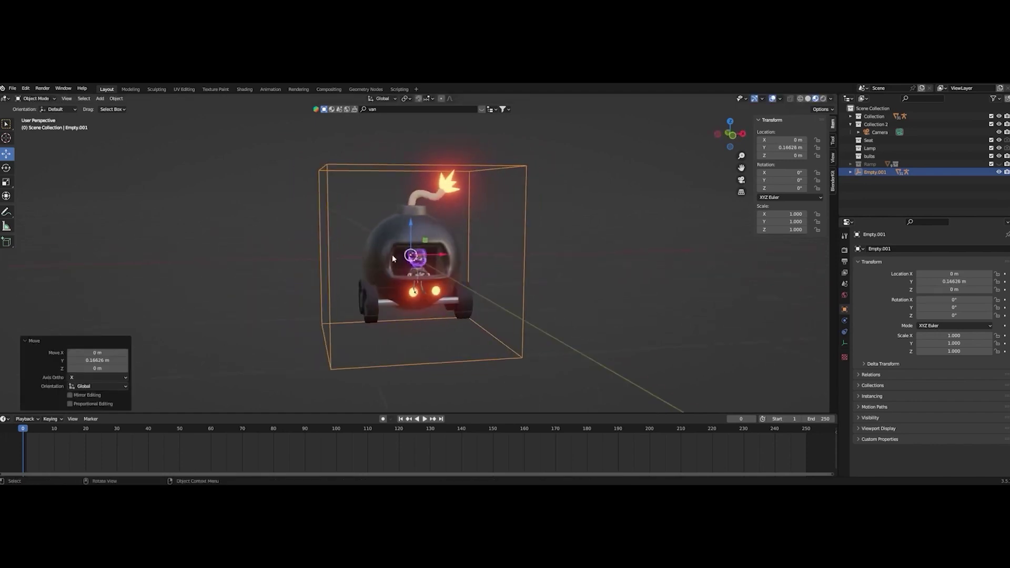
click(374, 246)
click(375, 246)
click(373, 286)
Move the cube empty back by about 0.08 m along the Y axis
middle_drag(531, 303, 532, 209)
click(451, 258)
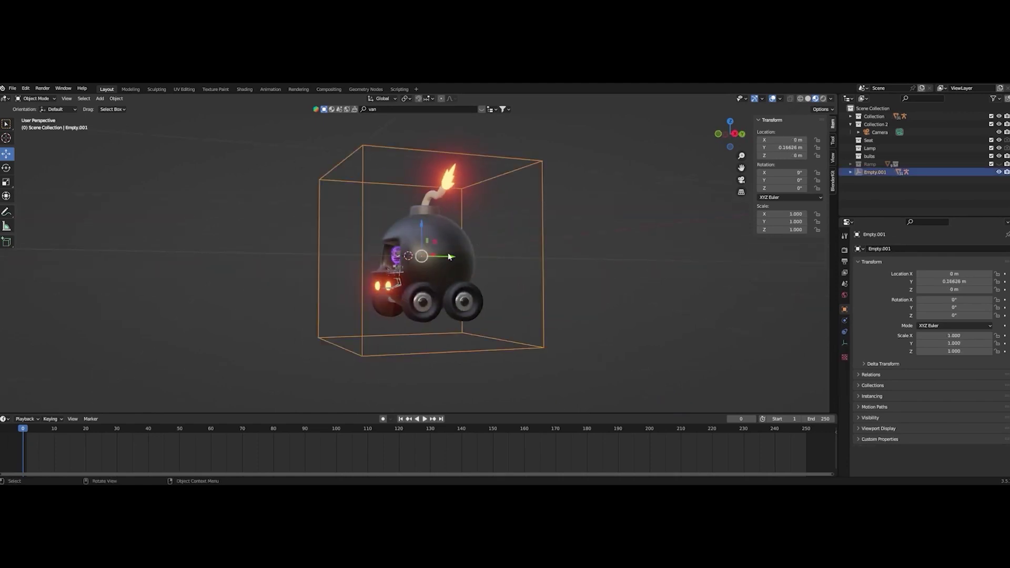
mouse_move(451, 259)
mouse_down()
mouse_move(279, 257)
mouse_move(491, 261)
mouse_move(407, 262)
mouse_move(441, 267)
mouse_up()
mouse_move(528, 269)
middle_down()
mouse_move(518, 266)
mouse_move(509, 284)
mouse_move(482, 277)
mouse_move(509, 263)
middle_up()
scroll(507, 286, up, 4)
scroll(594, 285, down, 3)
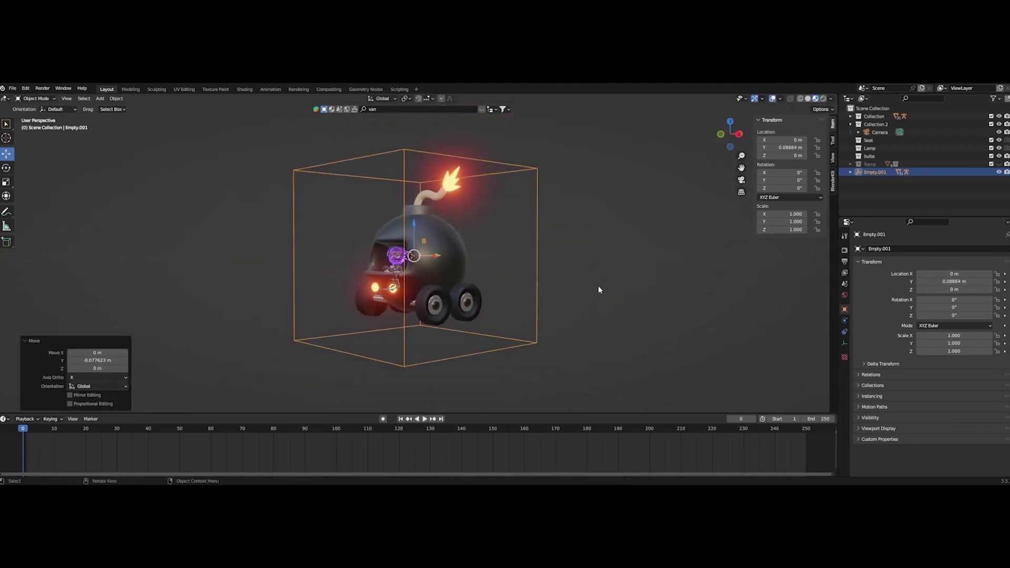
Move the cube empty along the Y axis to about 0.62 m and deselect it
click(597, 286)
middle_drag(597, 290, 450, 331)
click(444, 337)
drag(448, 257, 486, 257)
click(367, 261)
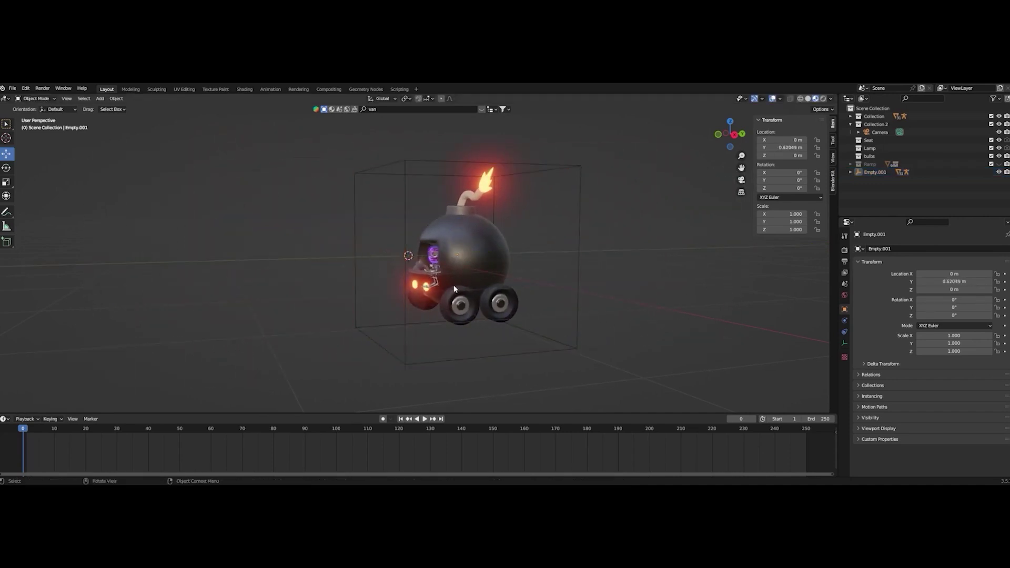
Select the driver character's armature inside the car and switch it to Pose Mode
scroll(427, 284, up, 10)
middle_drag(451, 289, 448, 263)
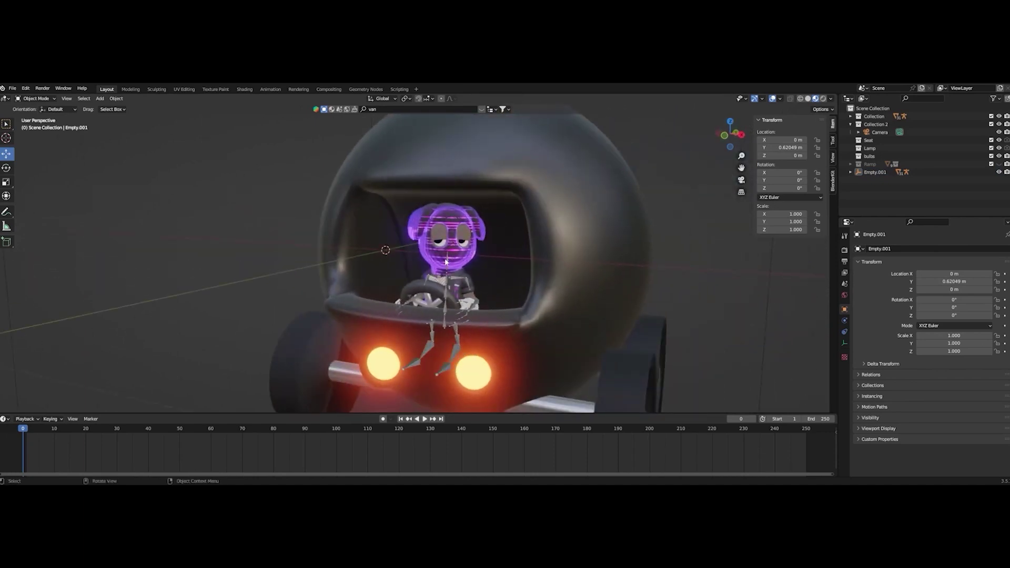
click(446, 269)
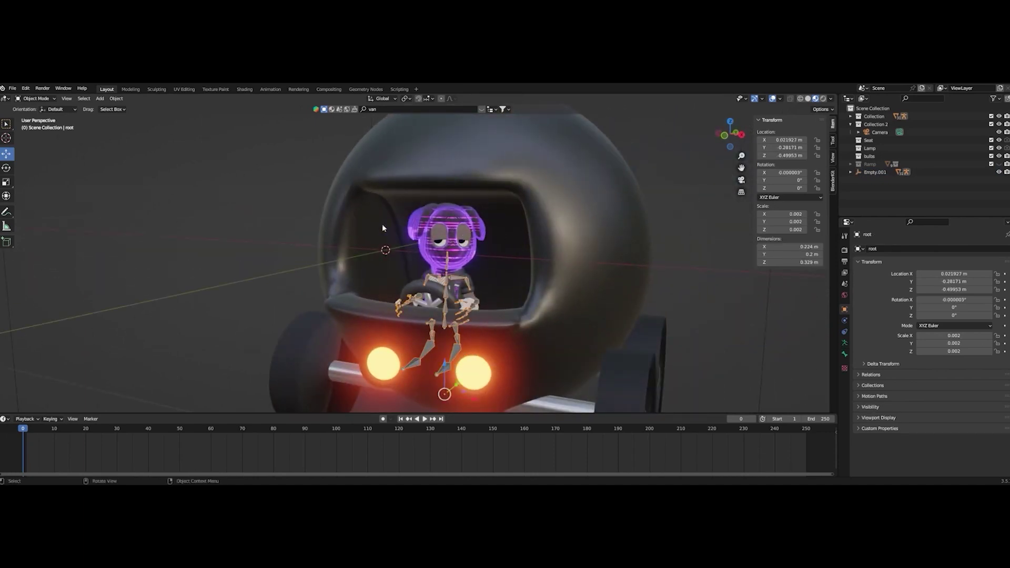
click(36, 98)
click(32, 126)
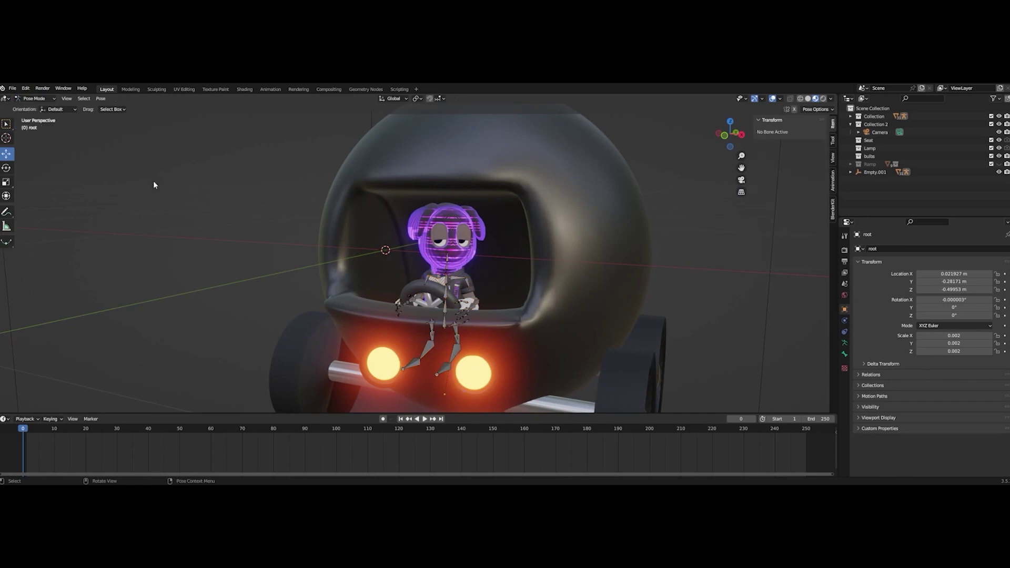
Try rotating the character's head bone by about -21.2° in the view, and undo the rotation
click(446, 261)
key(r)
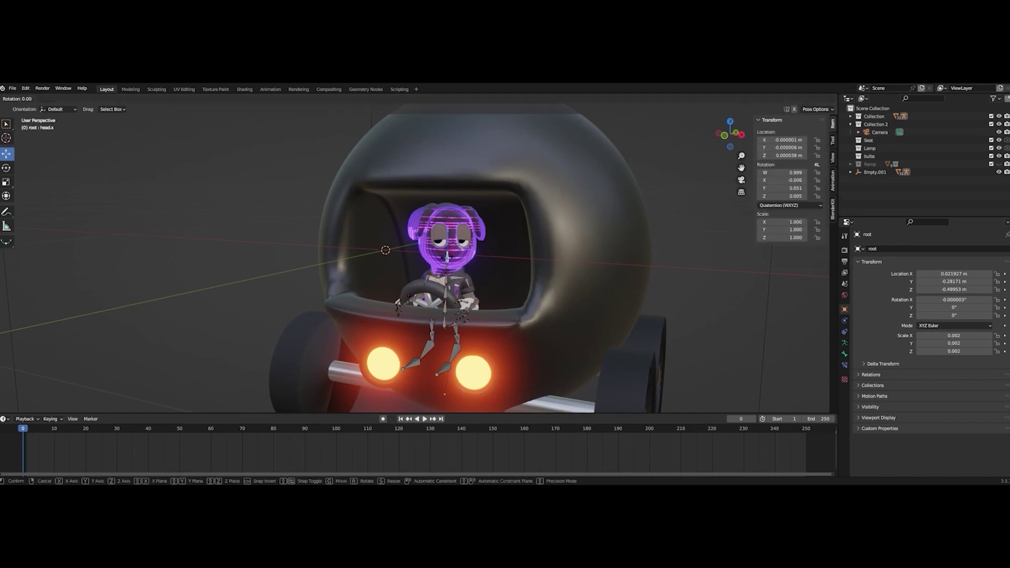
key(Return)
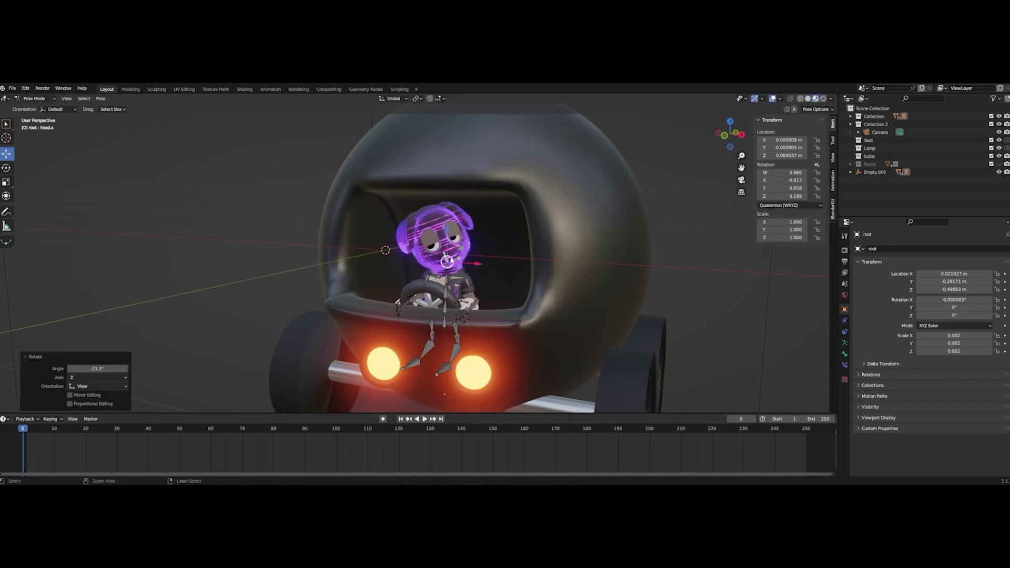
key(ctrl+z)
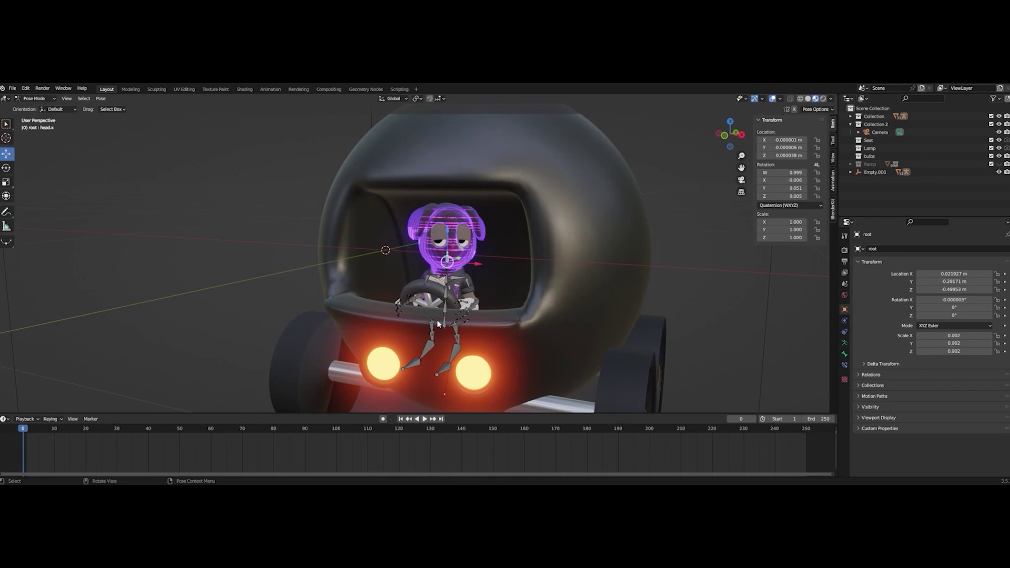
Switch the driver character's armature from Pose Mode back to Object Mode
scroll(719, 316, down, 3)
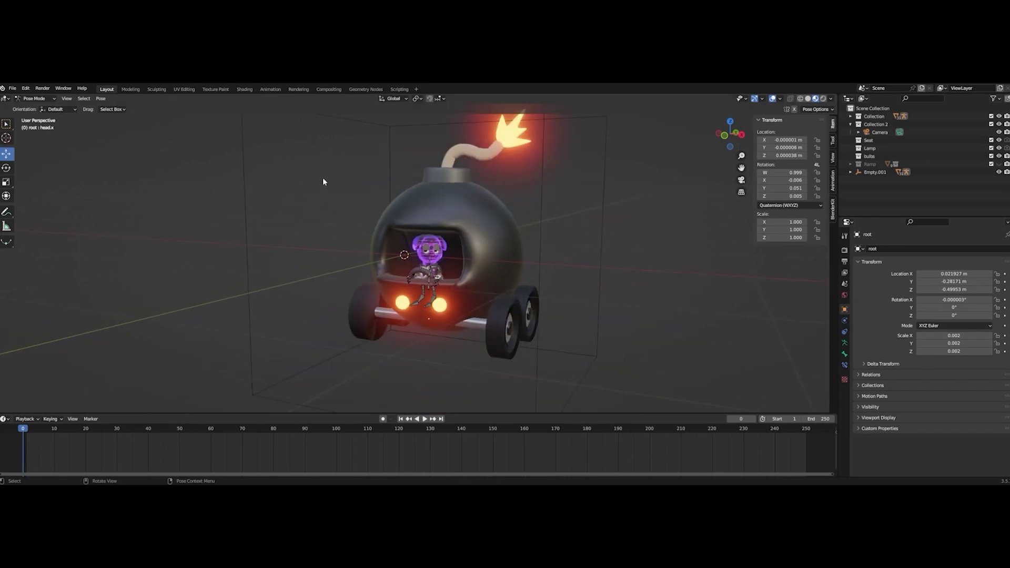
scroll(359, 141, down, 2)
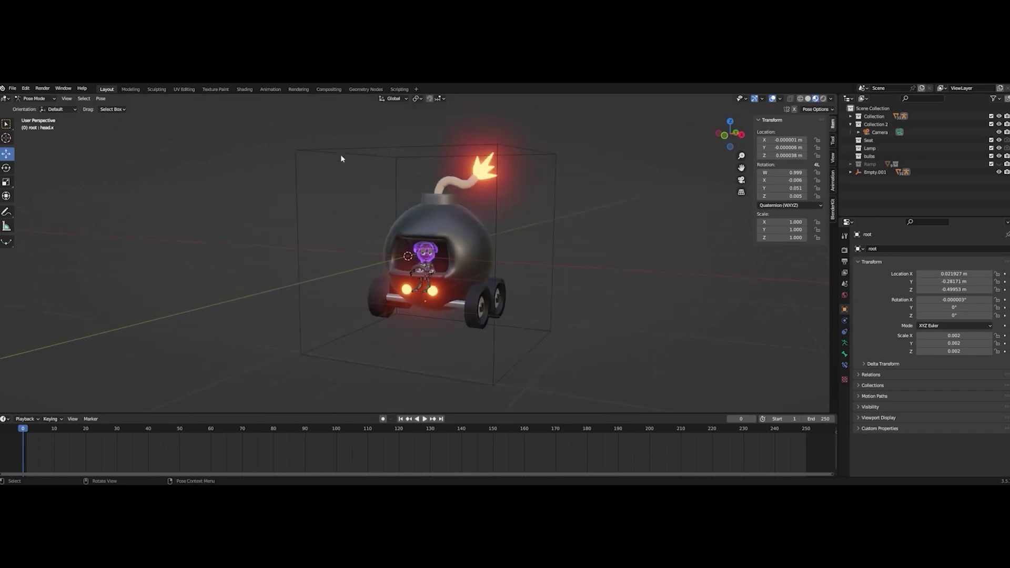
click(31, 99)
click(38, 109)
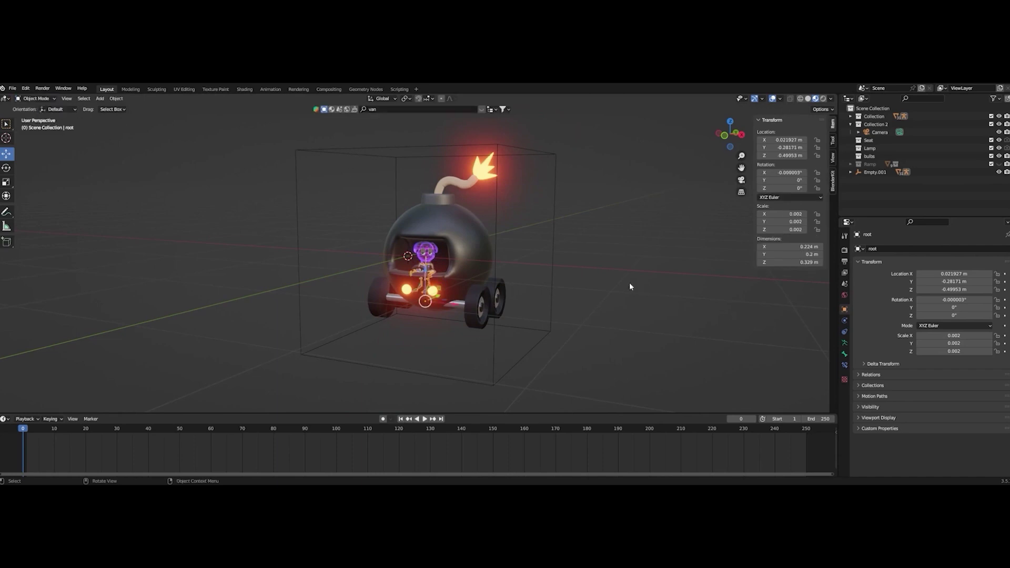
Set the origin of the front wheel on the car's near side to its geometry
middle_drag(628, 289, 609, 288)
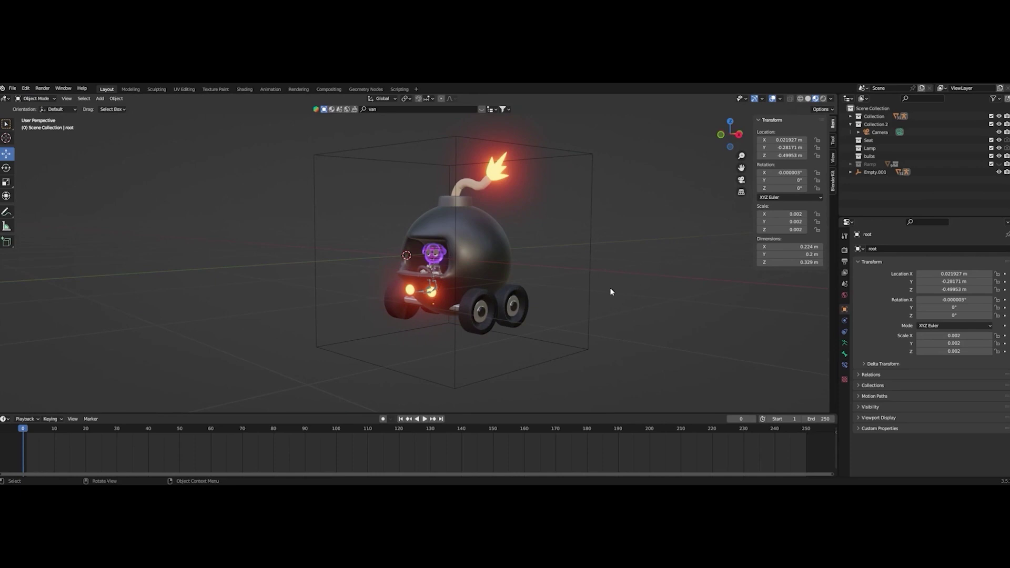
scroll(610, 288, up, 6)
middle_drag(610, 311, 489, 320)
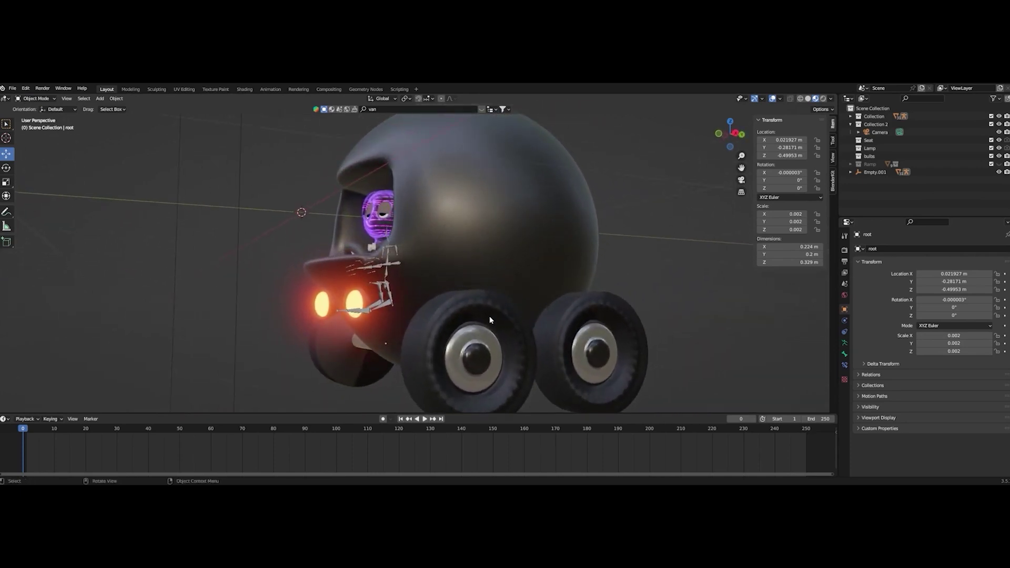
click(477, 310)
middle_drag(484, 356, 496, 354)
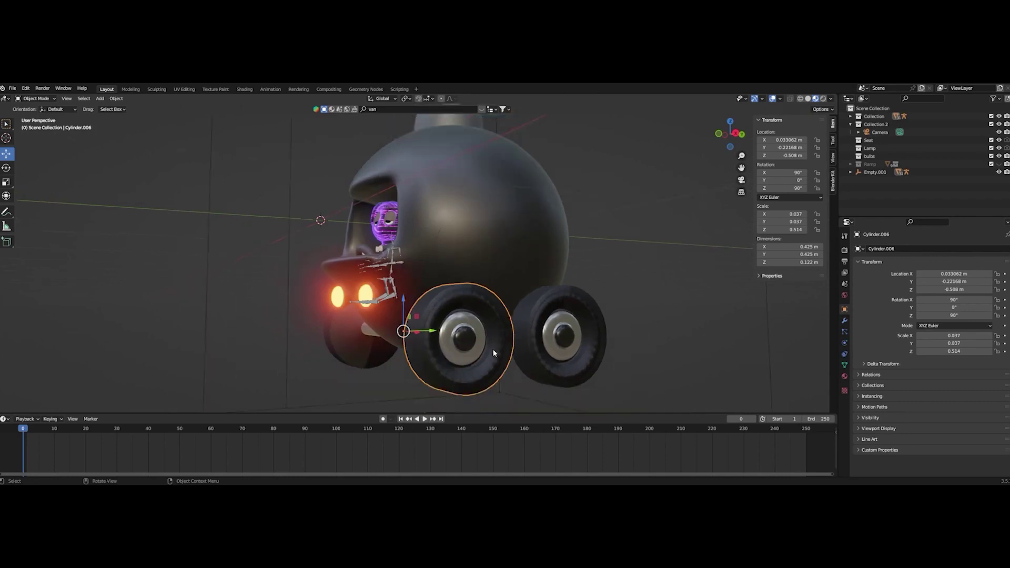
right_click(465, 336)
mouse_move(465, 357)
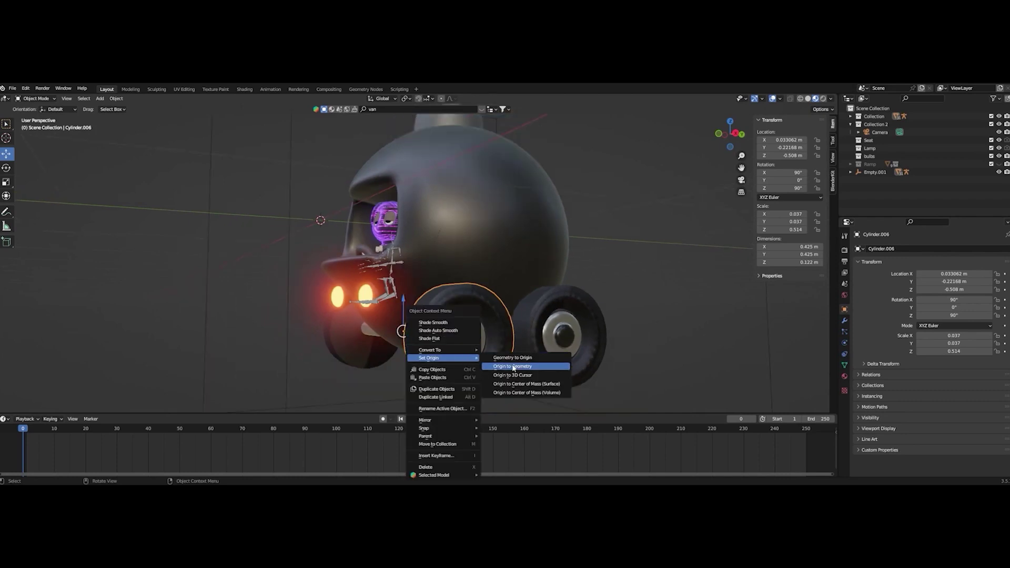
click(512, 364)
click(688, 358)
click(472, 342)
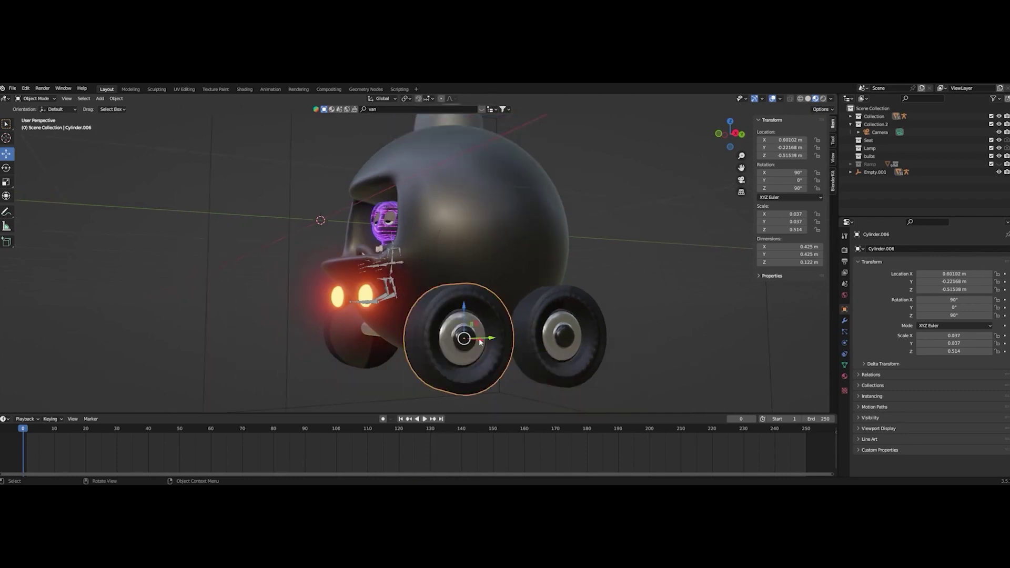
Try rotating the same front wheel about the X and Y axes, undo both rotations, and deselect the wheel
scroll(679, 347, down, 2)
middle_drag(604, 338, 619, 338)
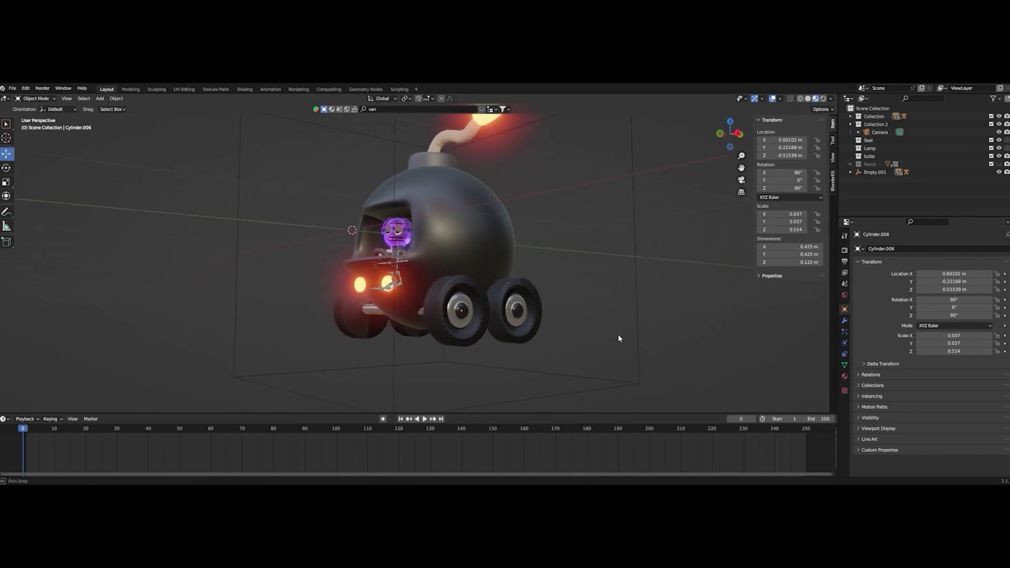
click(602, 329)
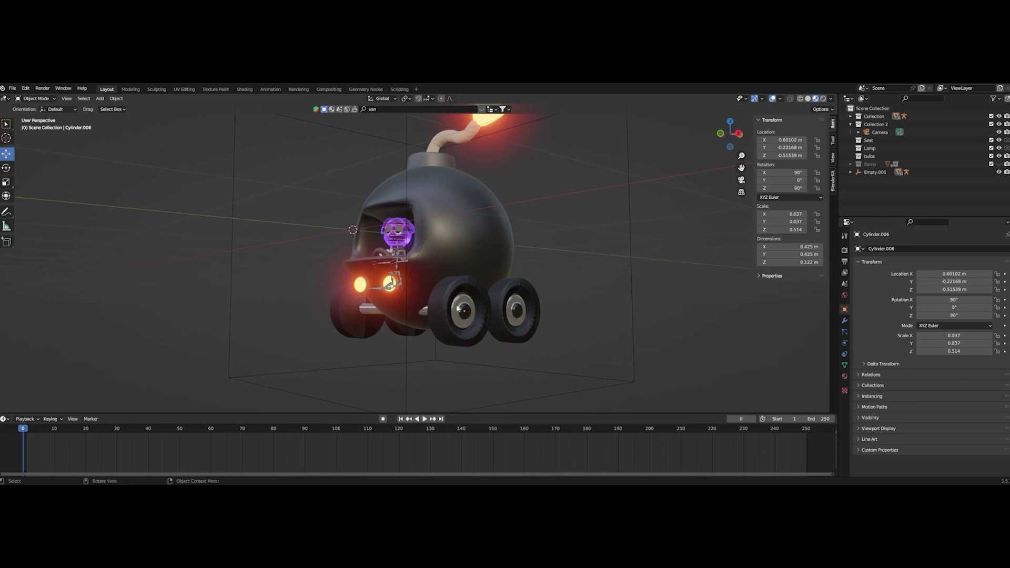
middle_drag(459, 310, 479, 335)
click(476, 331)
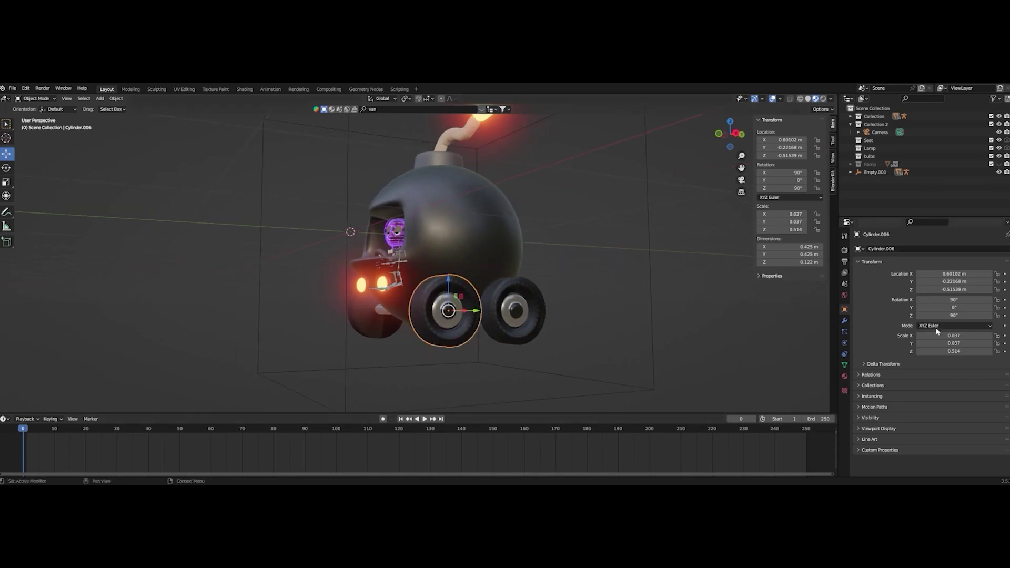
drag(950, 299, 960, 299)
key(ctrl+z)
double_click(945, 307)
text(-109)
key(Return)
key(ctrl+z)
click(606, 297)
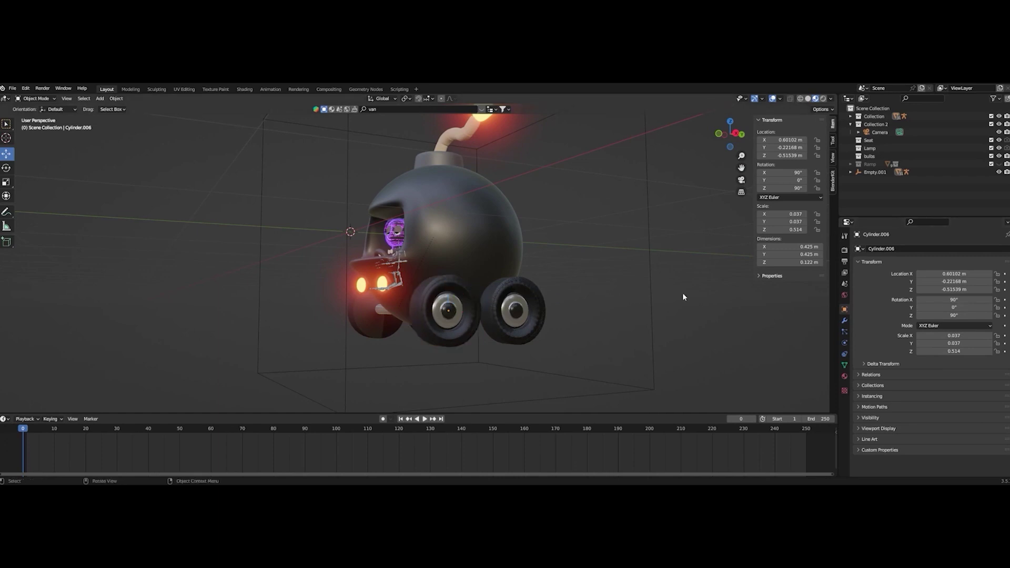
Add a Bezier circle curve at the world origin
scroll(682, 294, down, 3)
scroll(648, 286, down, 2)
middle_drag(611, 241, 582, 283)
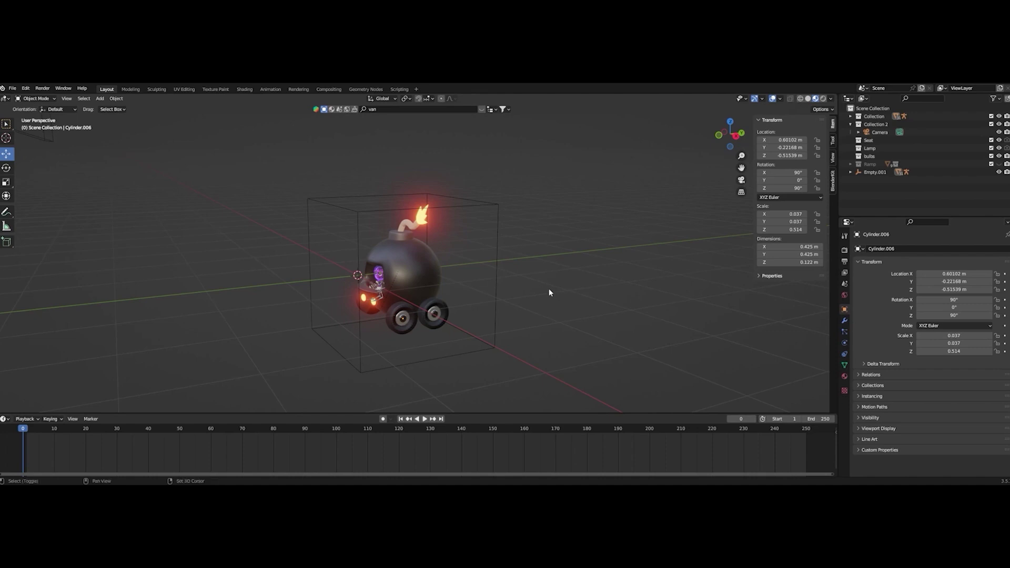
key(shift+a)
mouse_move(549, 292)
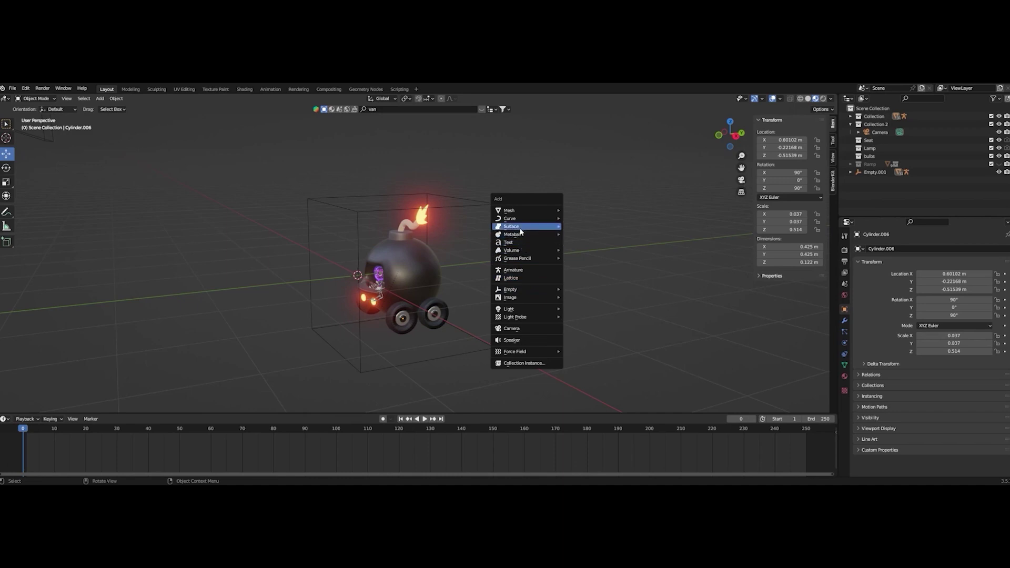
mouse_move(519, 219)
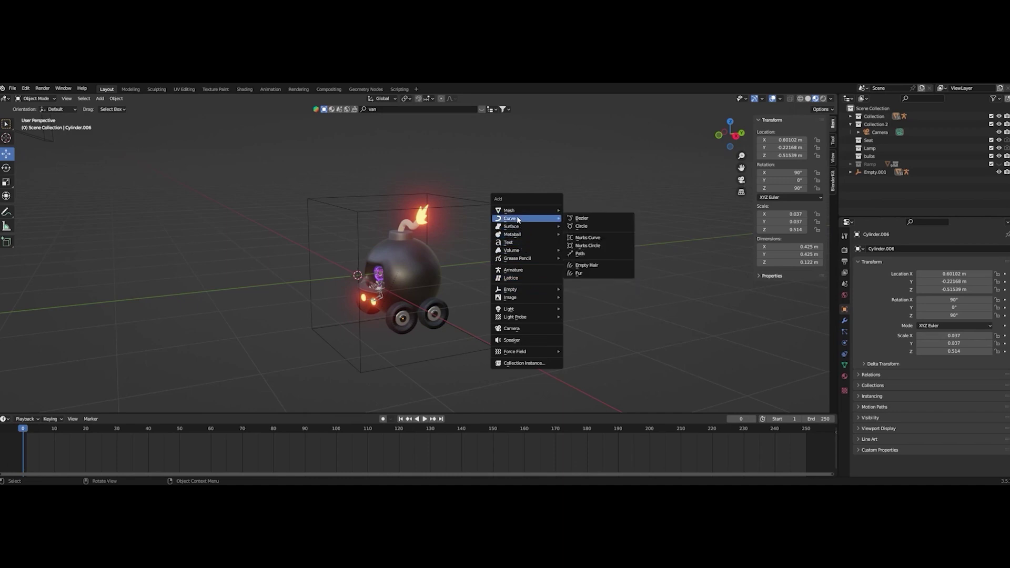
click(591, 227)
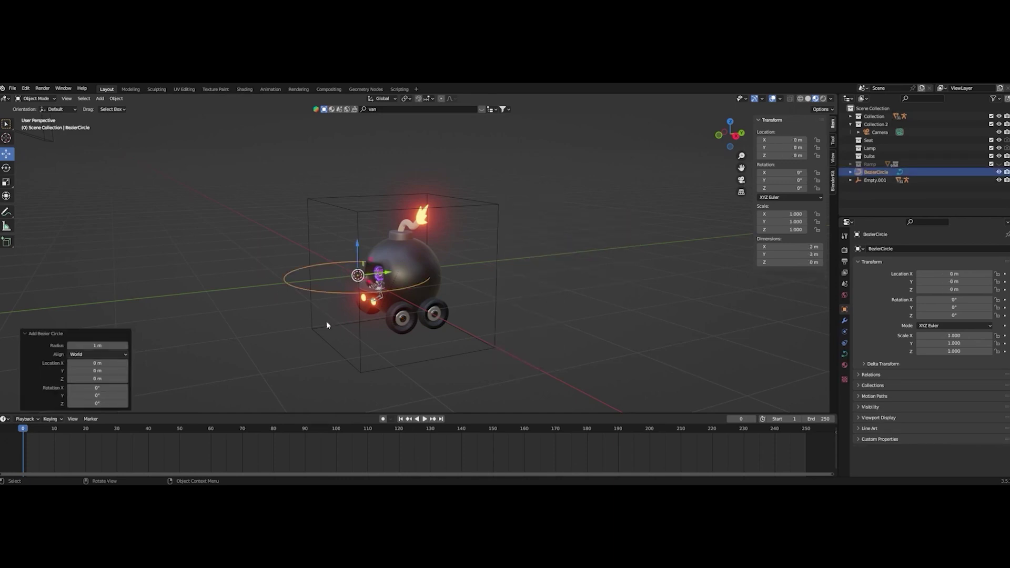
Scale the Bezier circle up uniformly to about 4.494 so it surrounds the car, and deselect it
key(s)
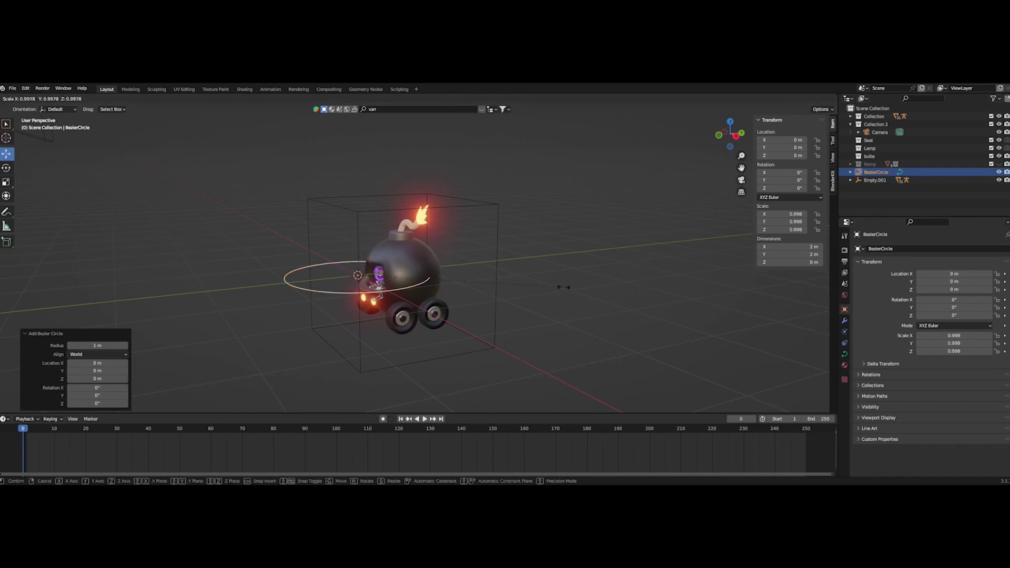
click(564, 288)
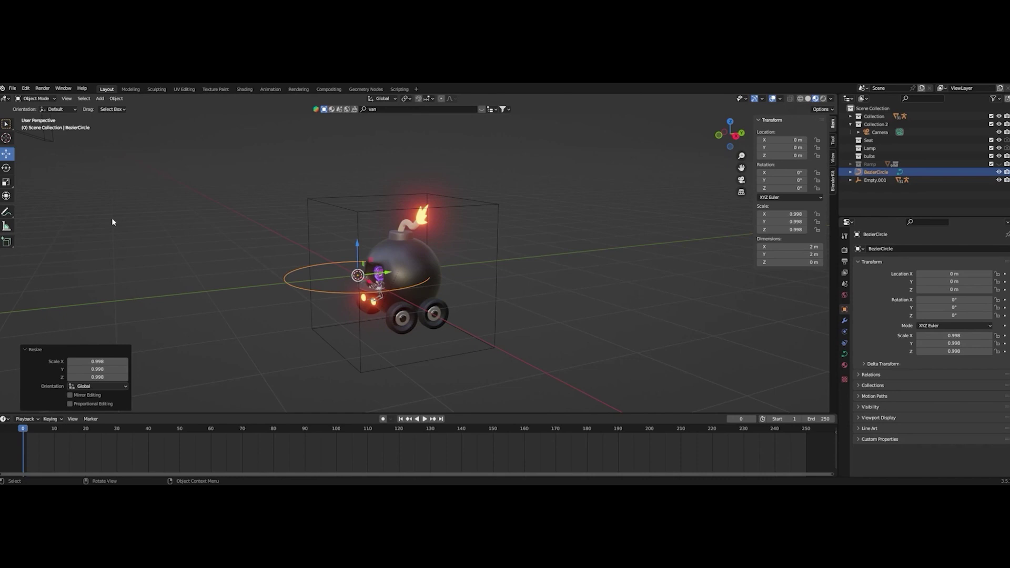
click(7, 182)
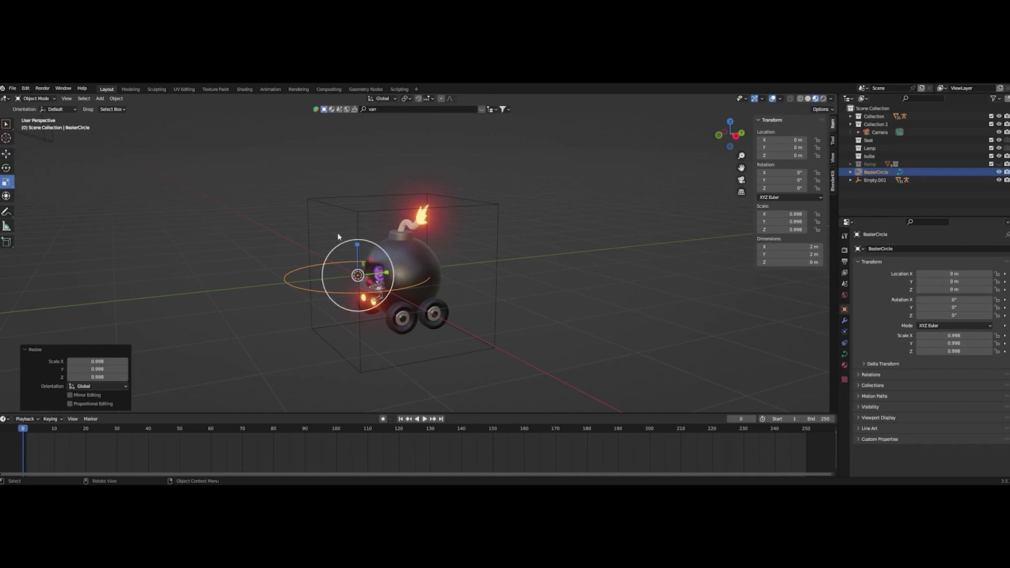
click(7, 156)
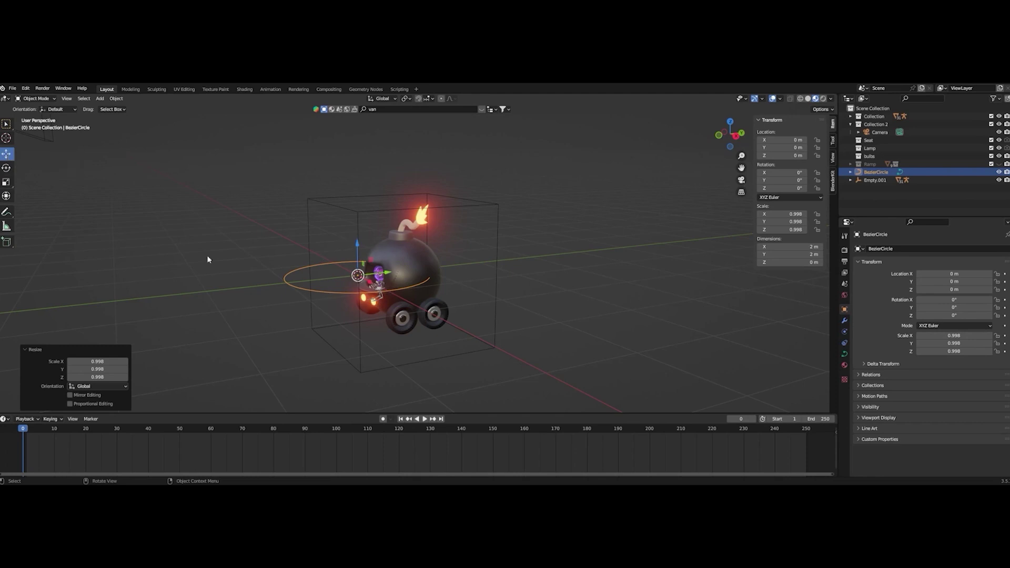
click(254, 270)
click(284, 277)
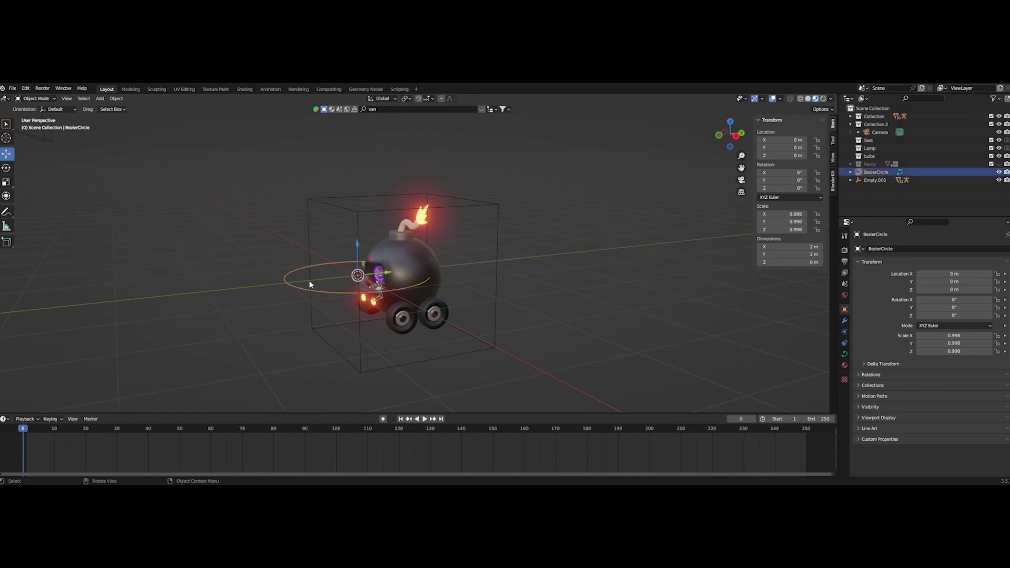
key(s)
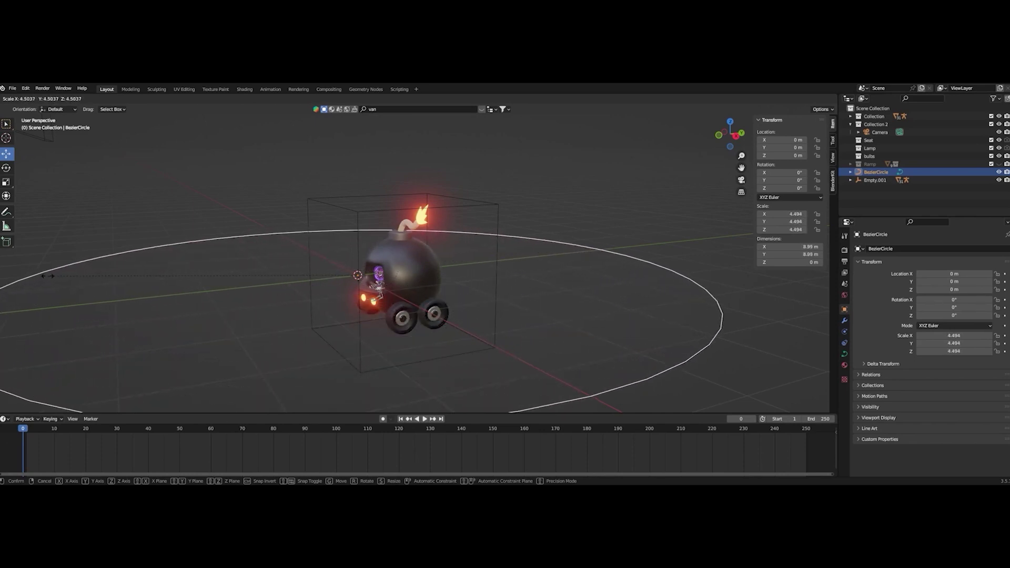
click(48, 275)
click(263, 314)
scroll(263, 312, down, 3)
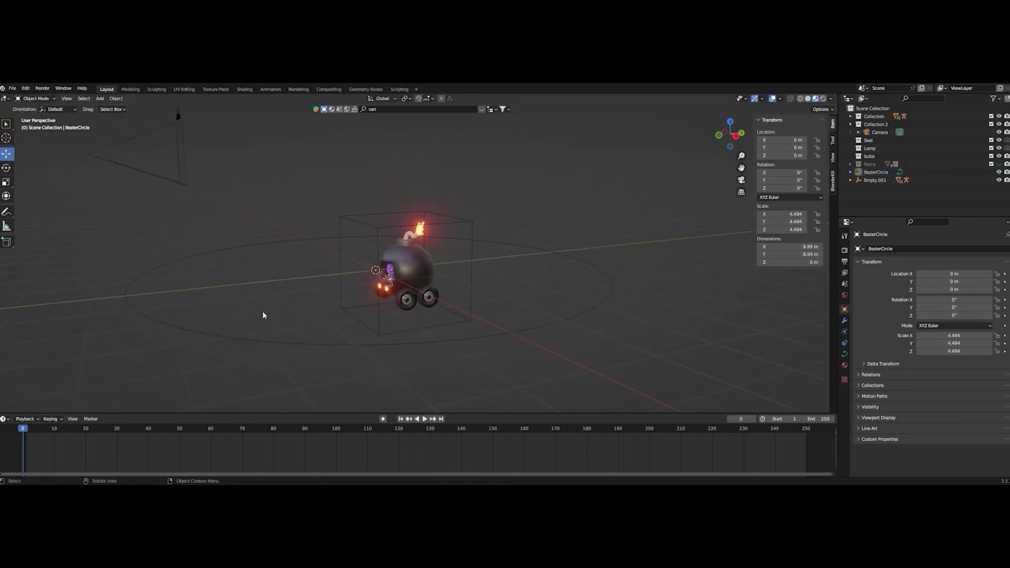
click(261, 339)
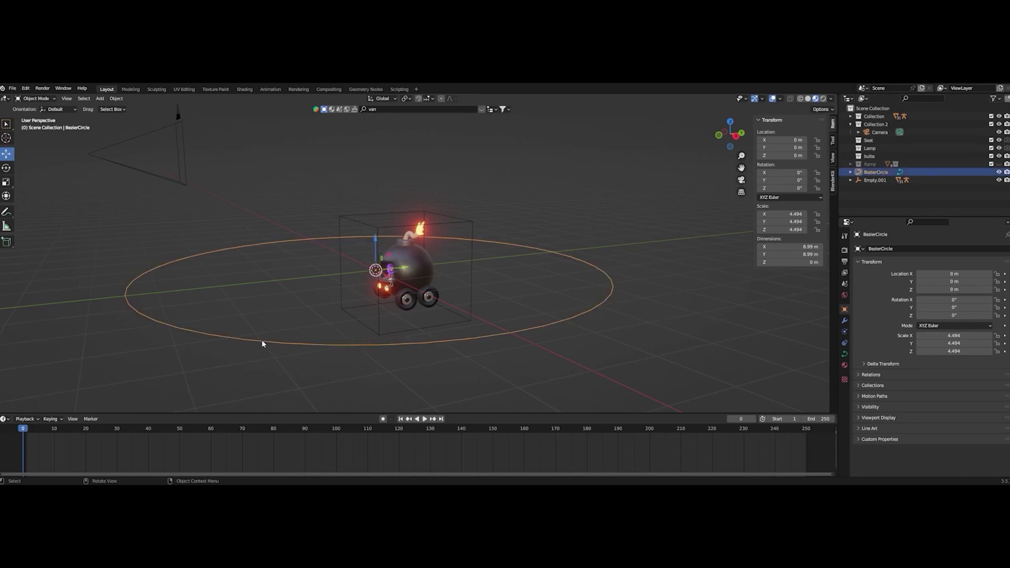
middle_drag(327, 316, 354, 314)
key(Tab)
key(Tab)
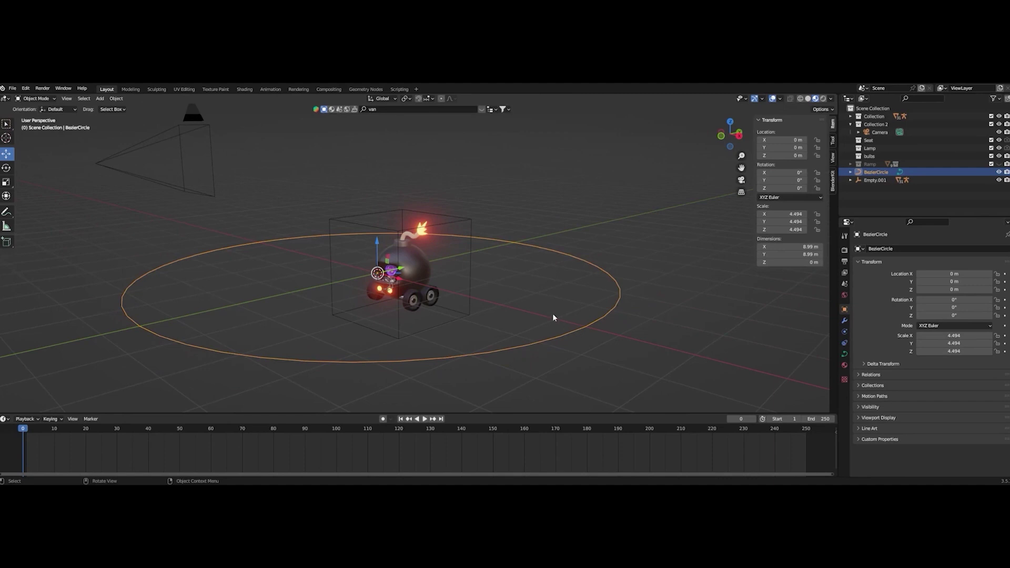
click(550, 310)
click(547, 341)
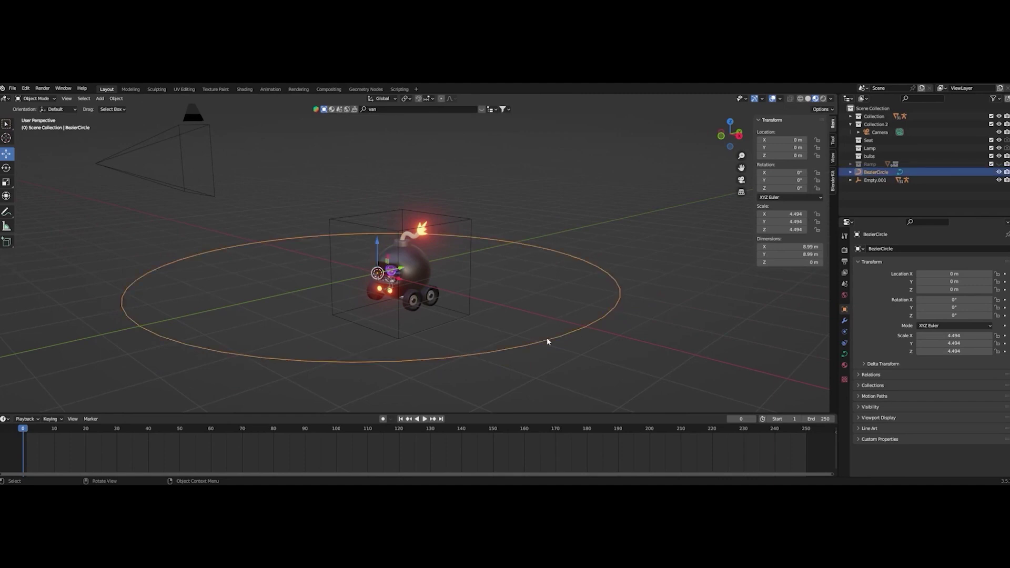
click(547, 278)
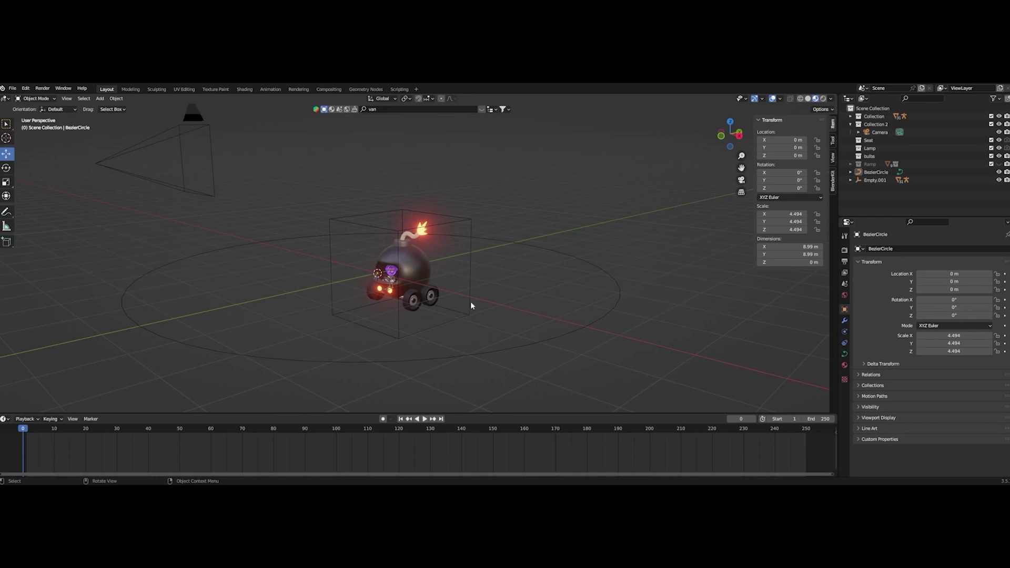
Try moving the cube empty a little along the X axis, undo the move, and deselect it
click(470, 245)
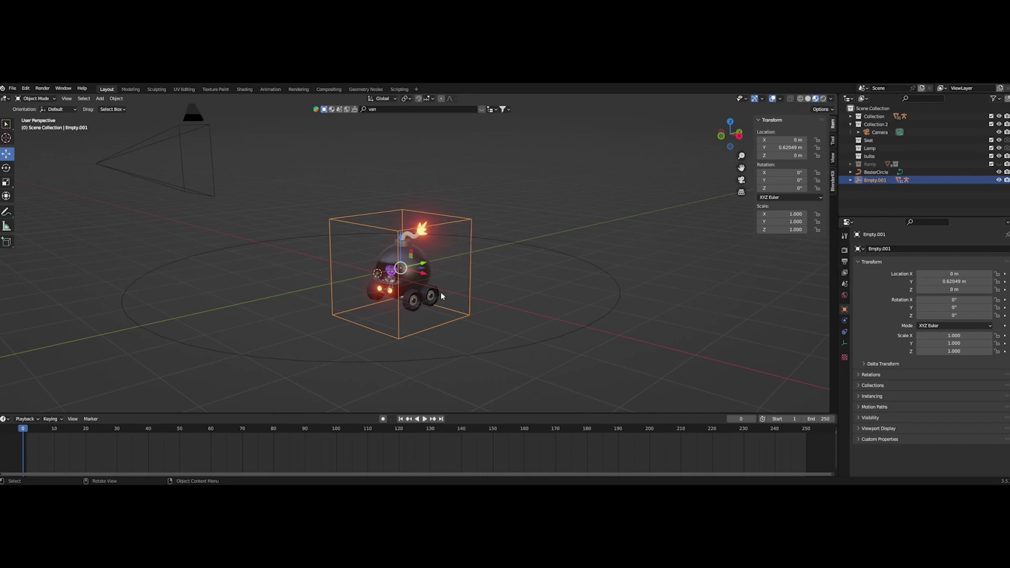
drag(424, 270, 433, 271)
key(ctrl+z)
click(512, 274)
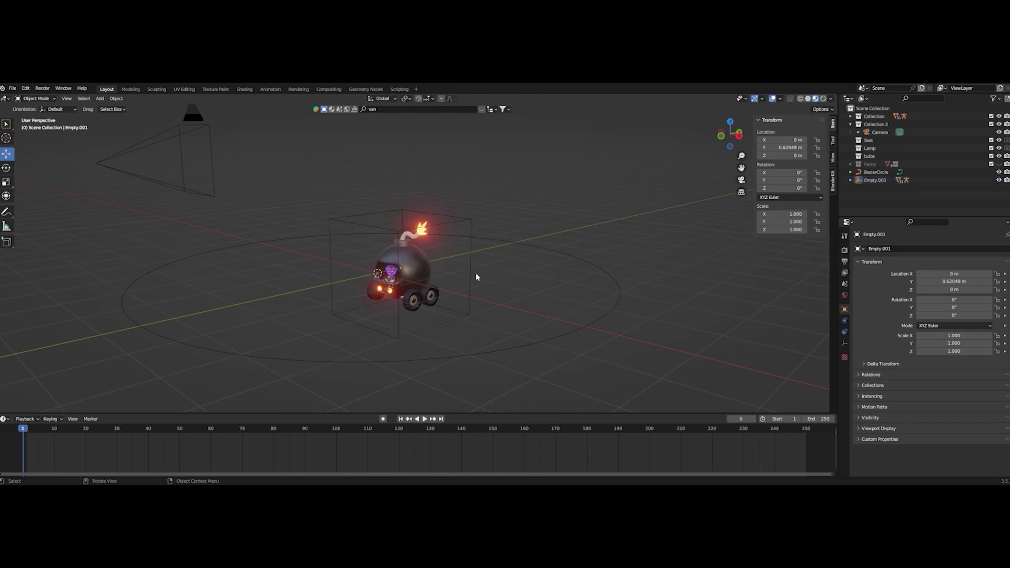
Add a Follow Path object constraint to the cube empty that parents the bomb car
click(470, 272)
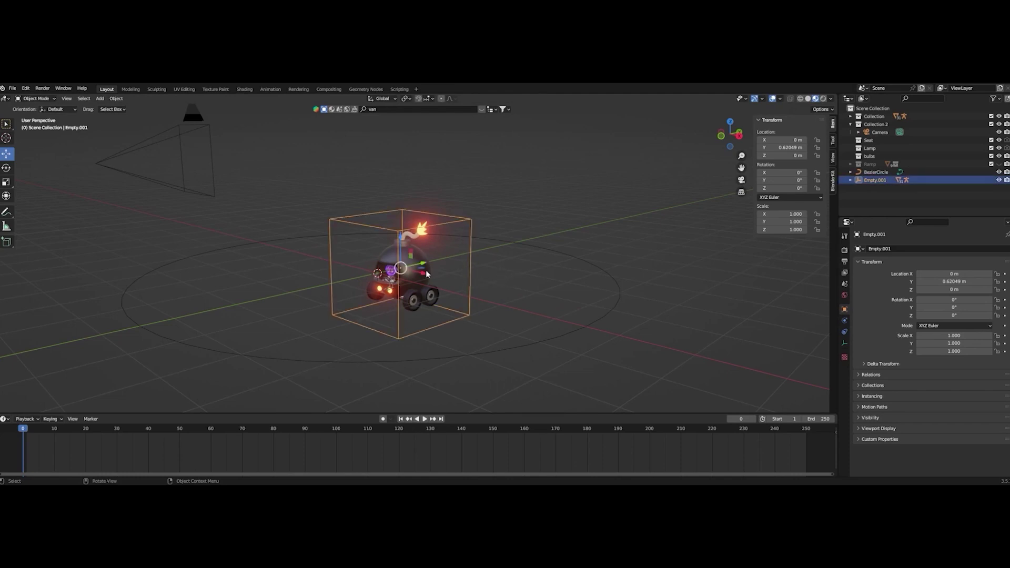
click(844, 331)
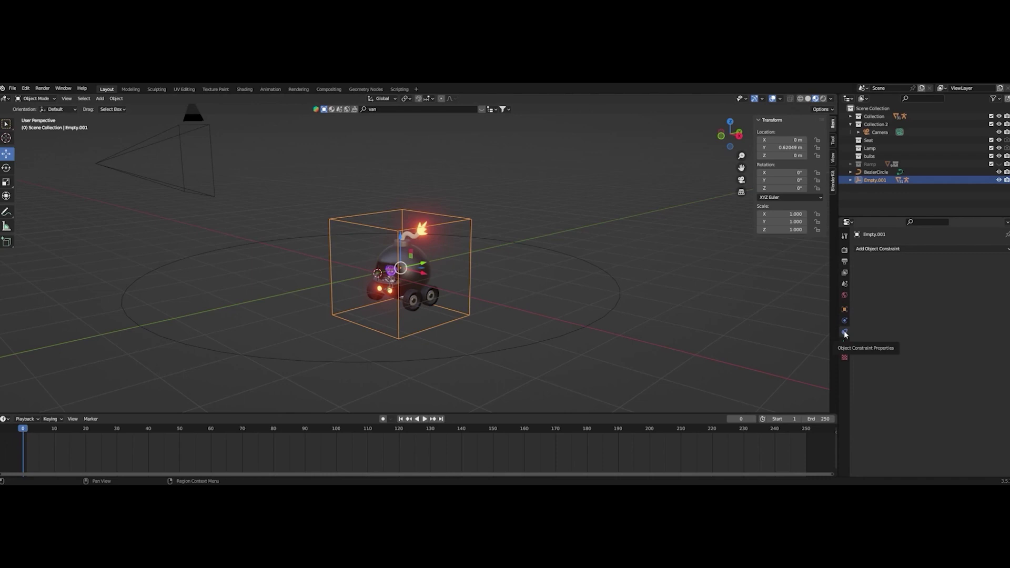
click(920, 249)
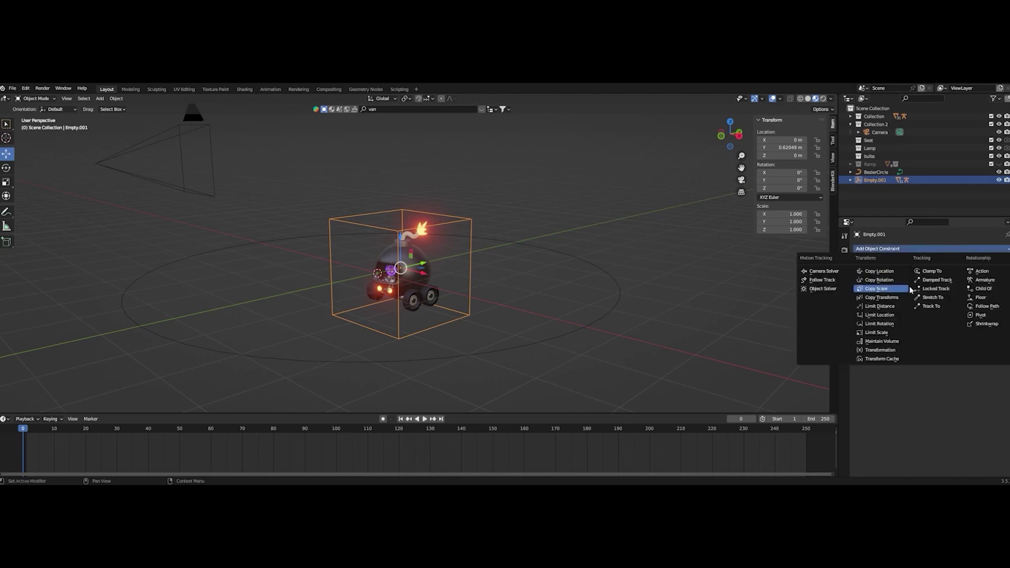
click(988, 308)
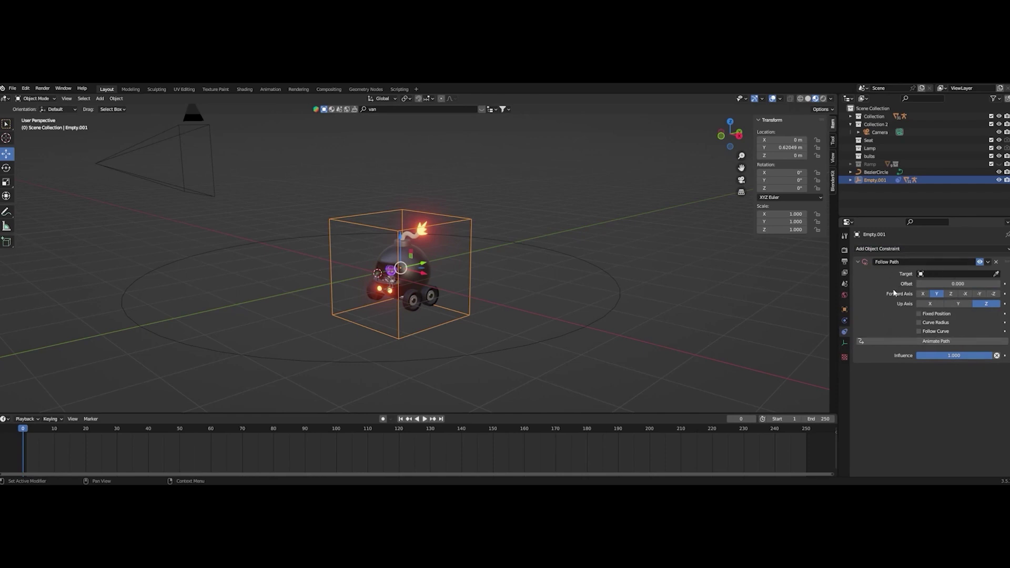
Set BezierCircle as the target of the cube empty's Follow Path constraint
click(920, 274)
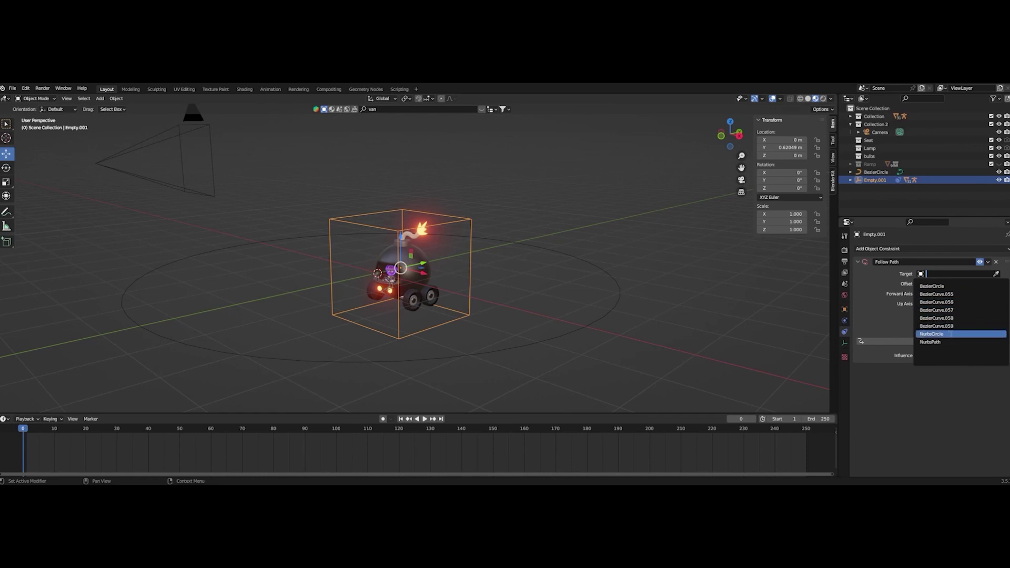
click(580, 327)
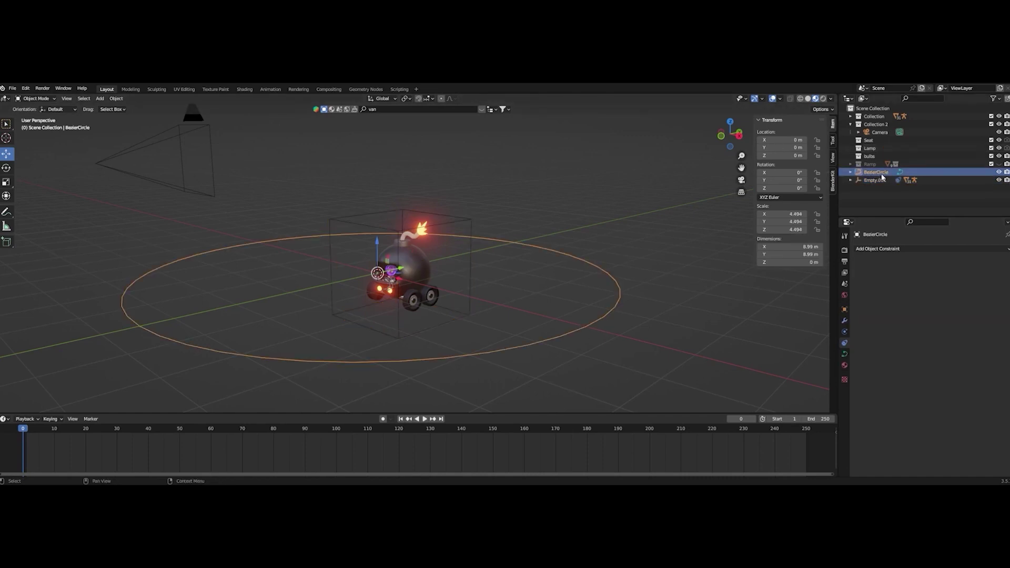
click(470, 257)
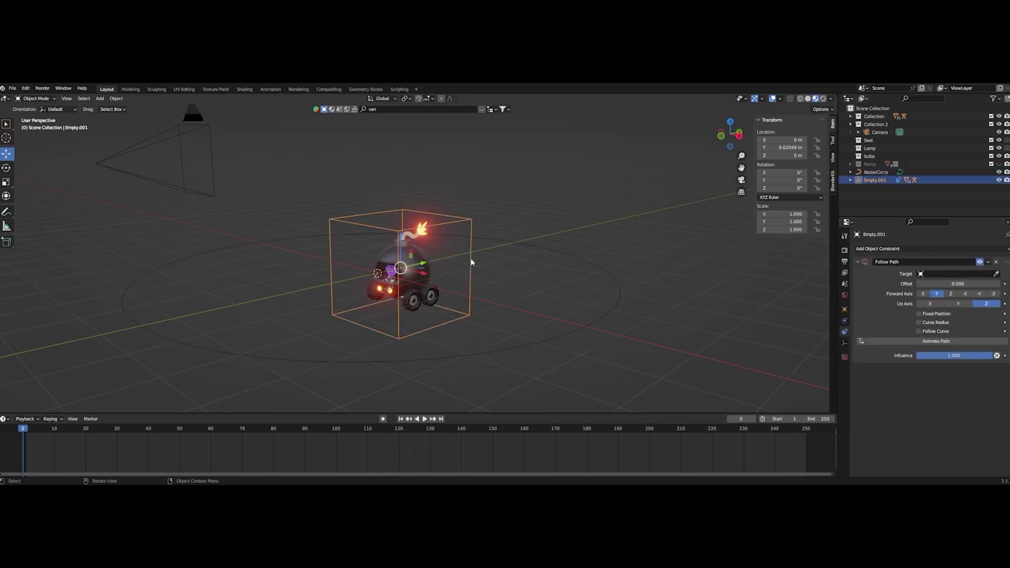
click(942, 273)
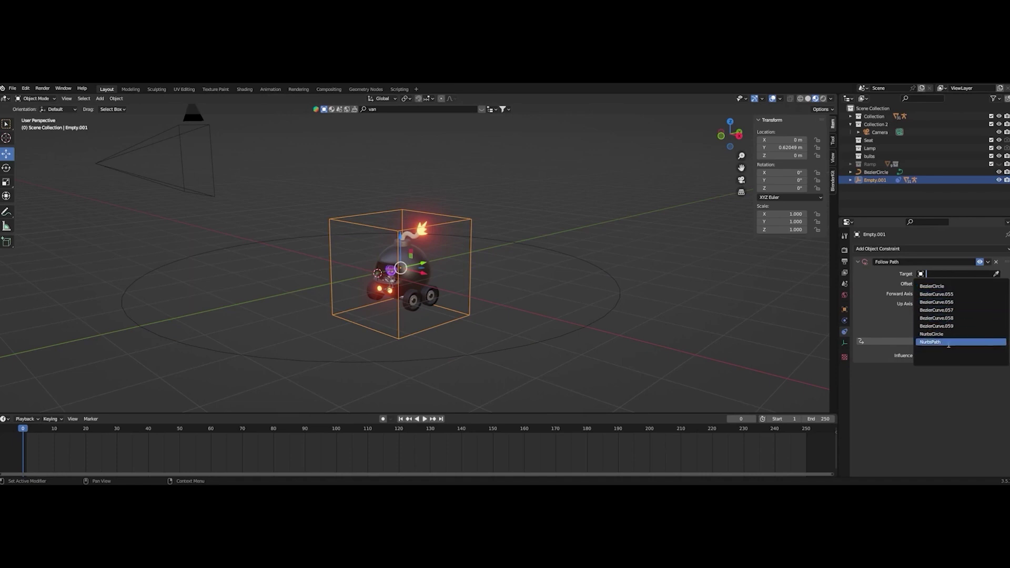
click(937, 287)
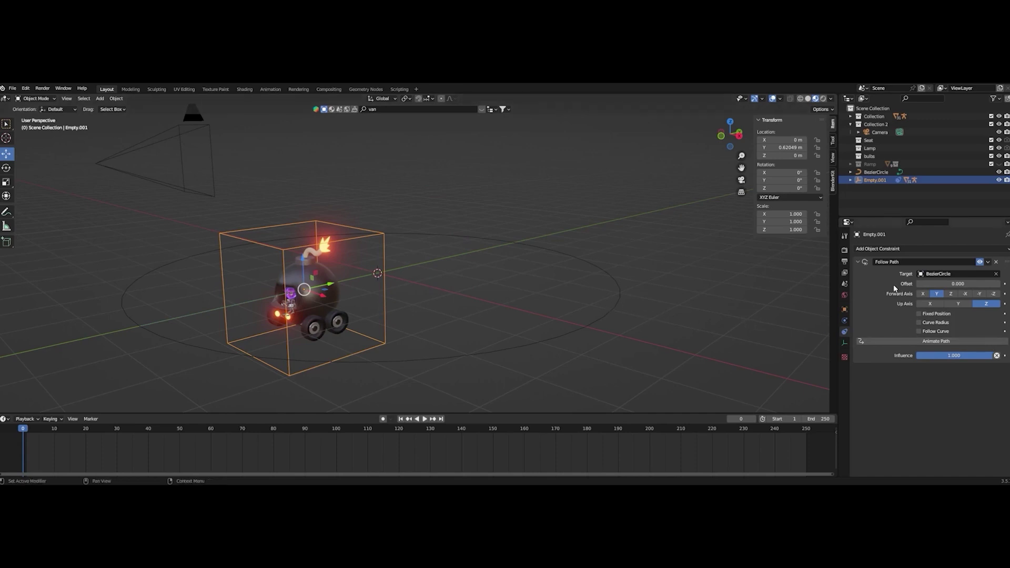
Animate the path of the Follow Path constraint and enable Follow Curve while playing the animation
click(906, 342)
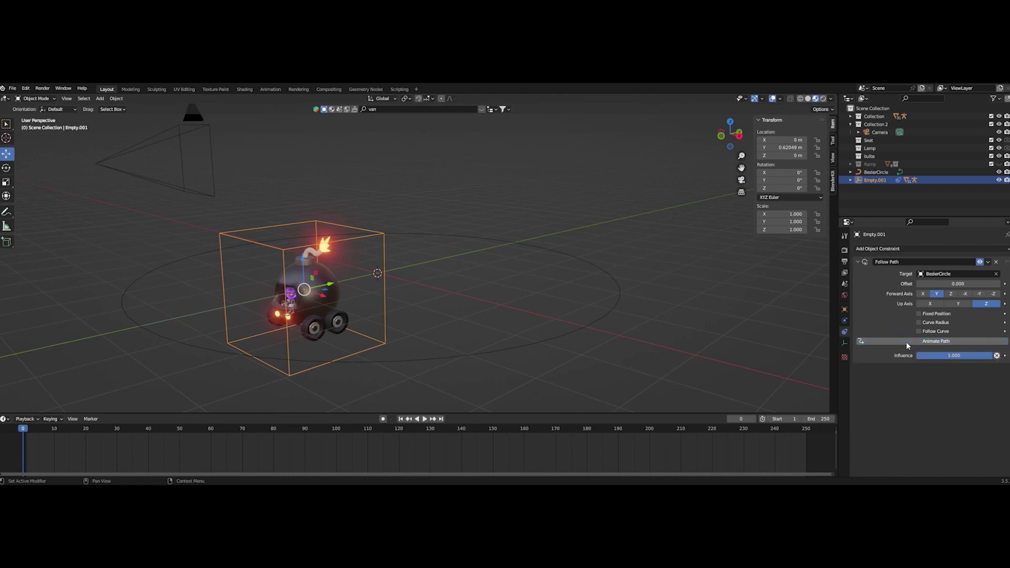
mouse_move(52, 427)
mouse_down()
mouse_move(70, 427)
mouse_move(48, 424)
mouse_up()
key(space)
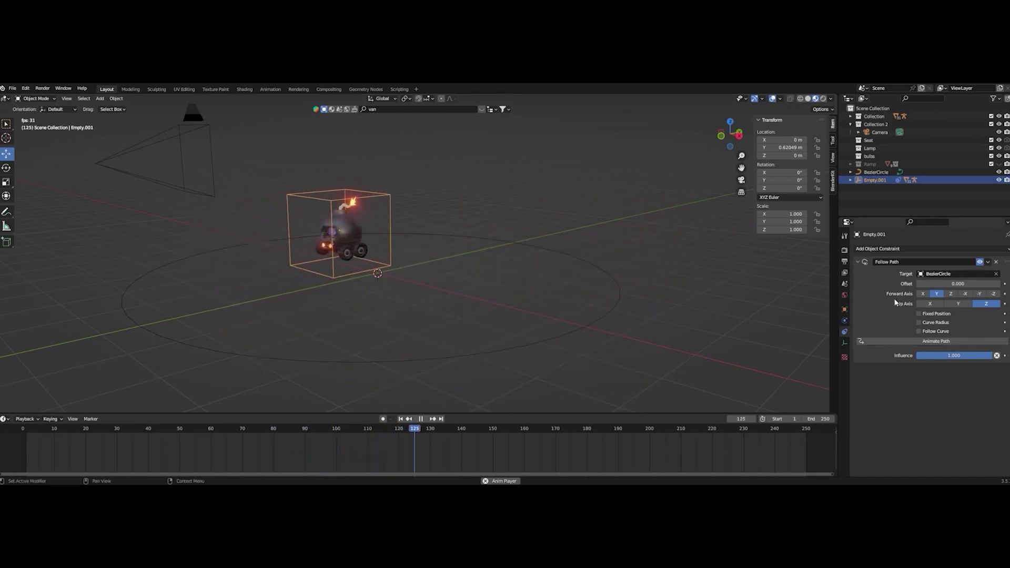
click(919, 331)
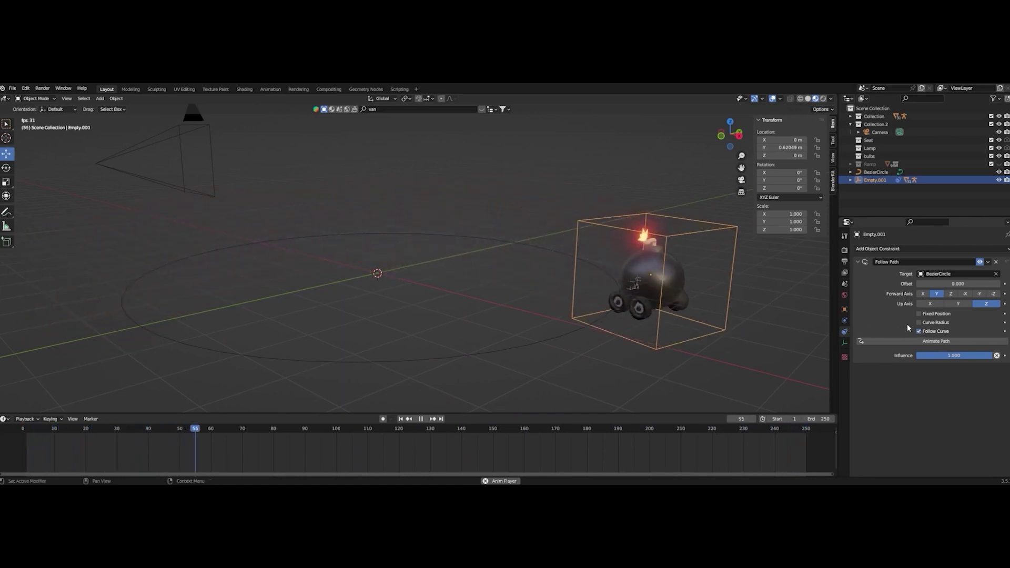
key(space)
Try X and Y as the constraint's forward axis and X and Y as its up axis, restoring Z up
click(921, 294)
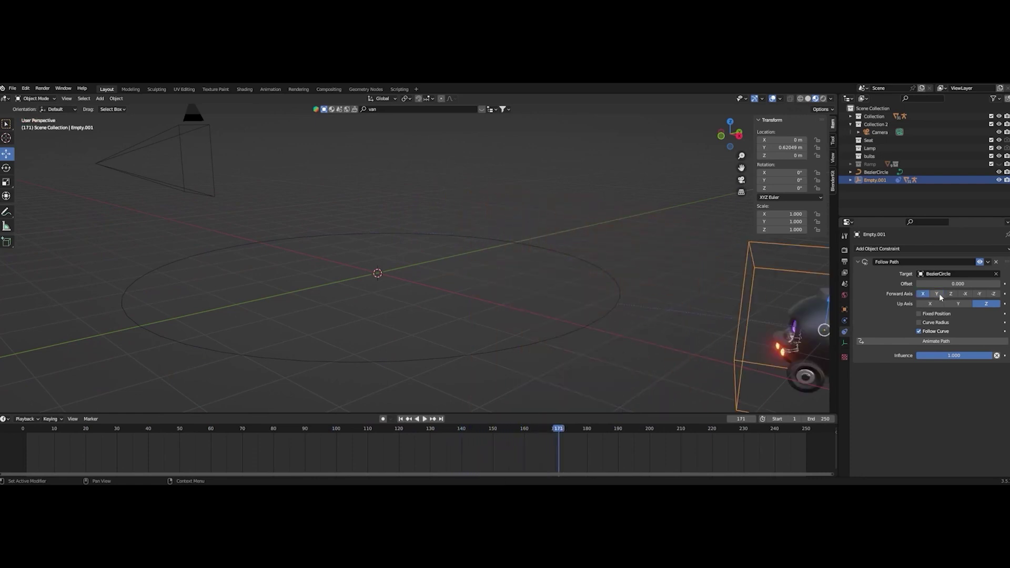
click(939, 294)
click(937, 304)
click(970, 304)
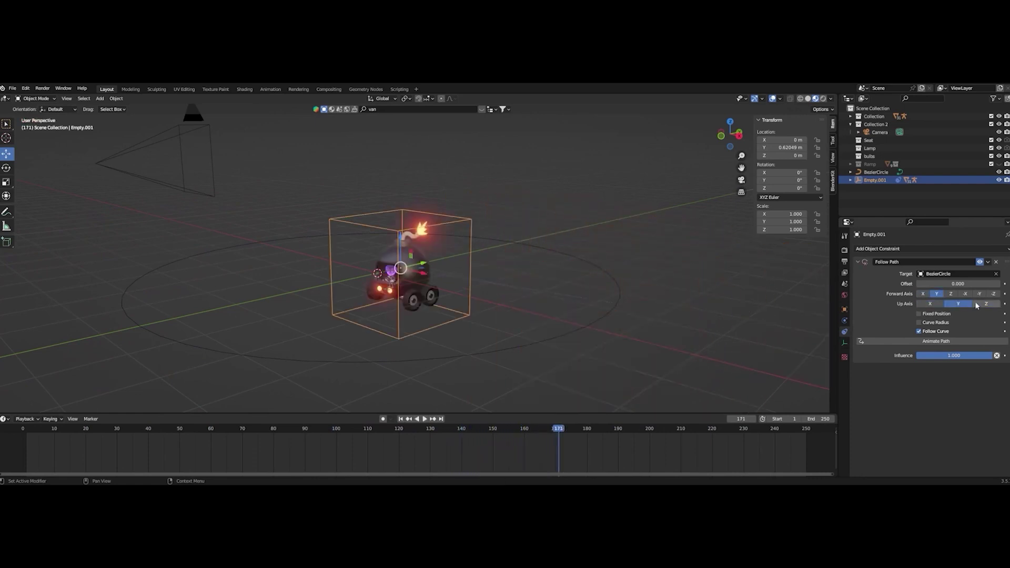
click(982, 304)
click(923, 294)
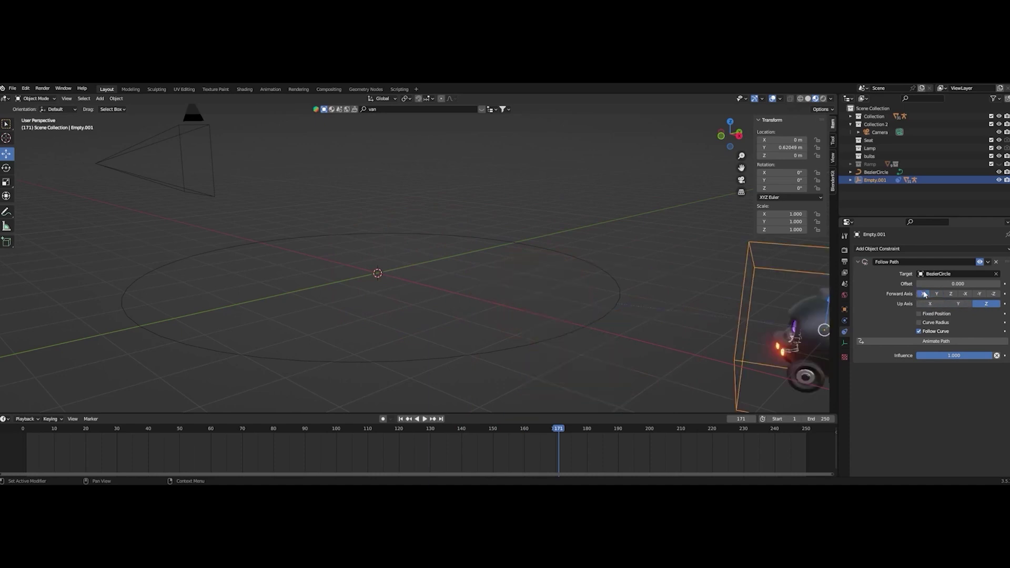
click(938, 294)
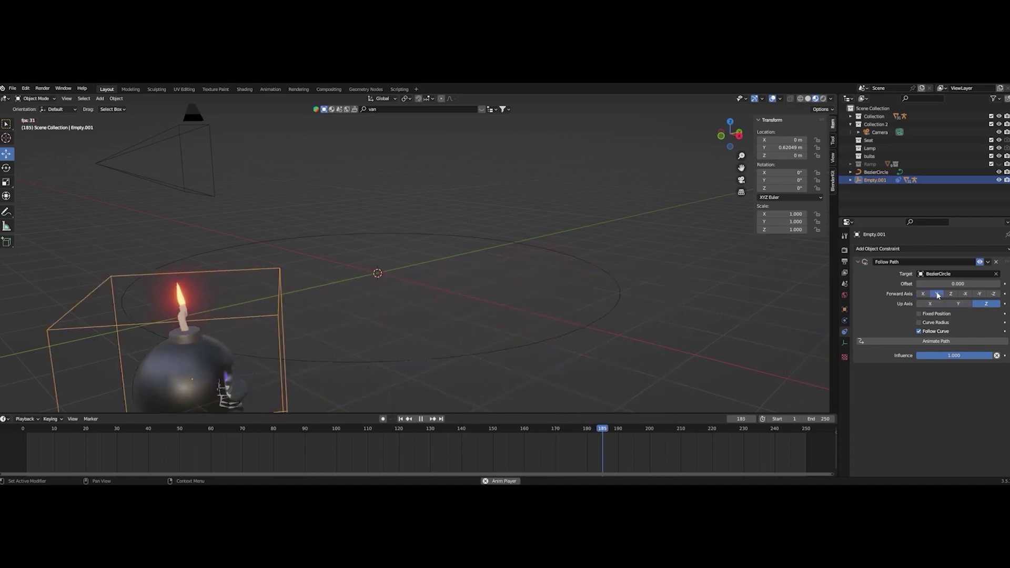
Test the remaining forward axes of the Follow Path constraint and set the Forward Axis to -Y
click(951, 294)
click(965, 294)
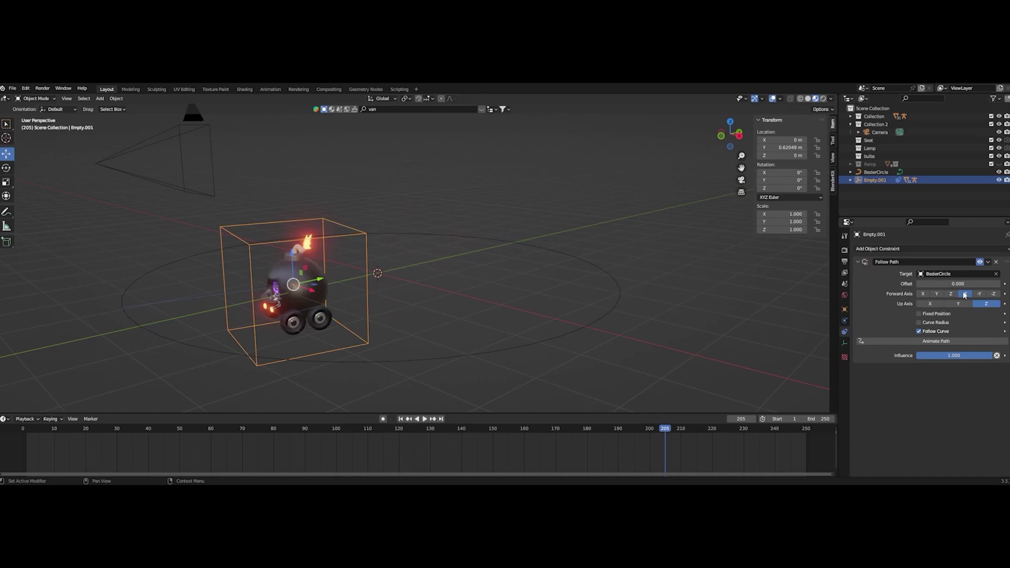
click(978, 294)
click(993, 294)
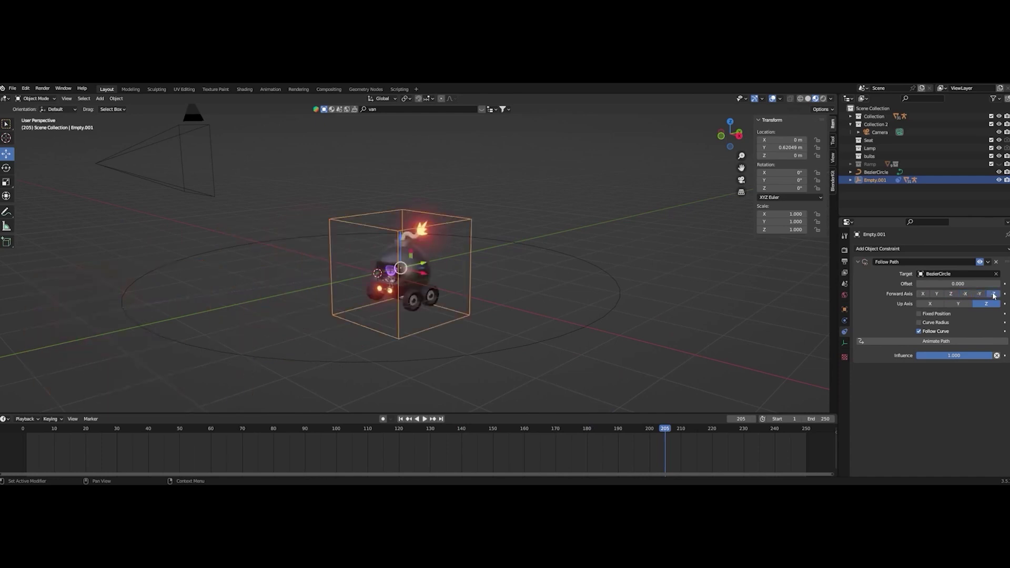
click(975, 294)
click(962, 294)
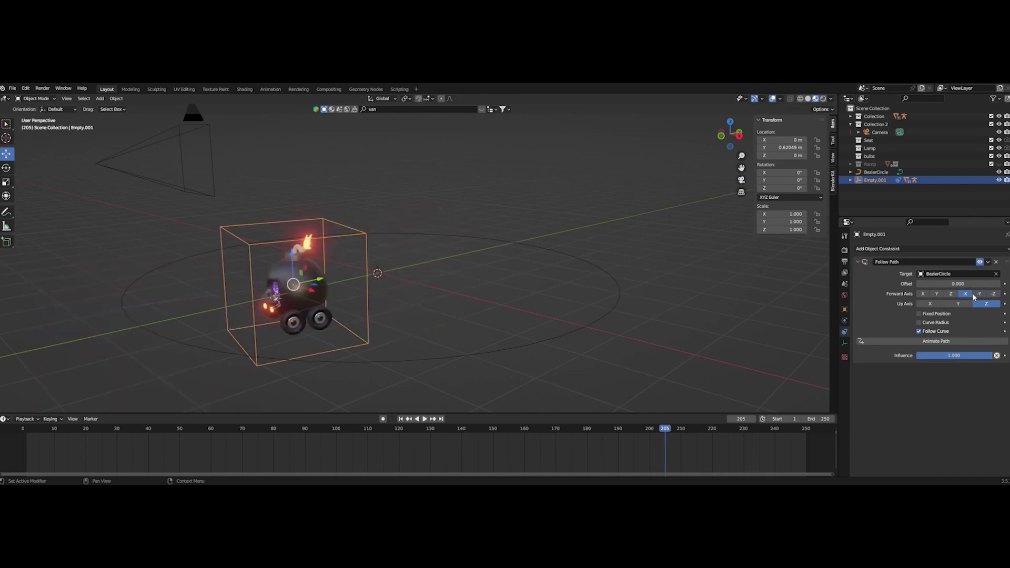
click(975, 294)
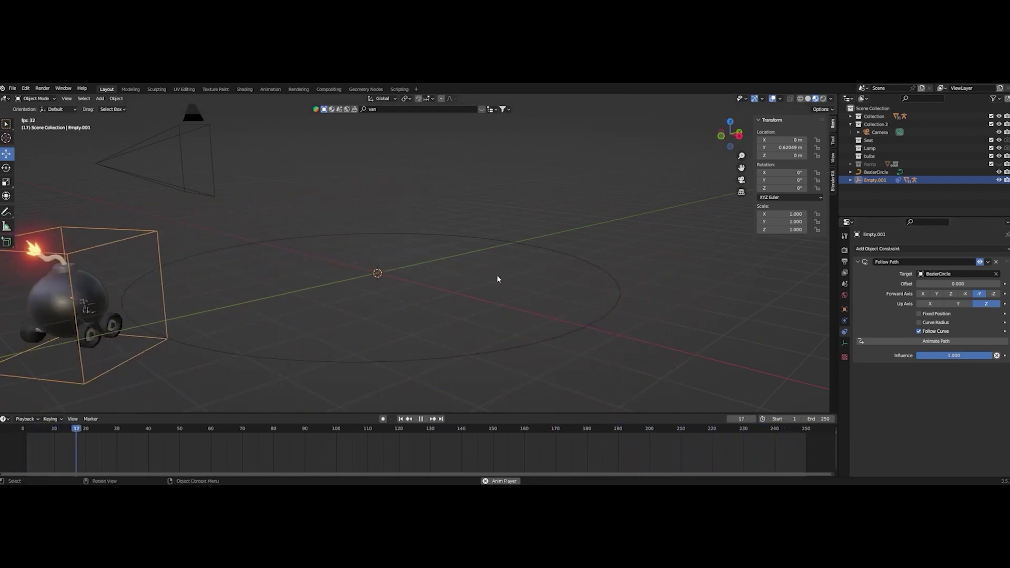
Reposition the cube empty onto the Bezier circle at about X -0.0147, Y -0.0139, Z 0.101 m, and deselect it
key(space)
middle_drag(186, 264, 214, 259)
scroll(214, 259, up, 2)
shift+middle_drag(146, 264, 408, 305)
scroll(406, 308, down, 3)
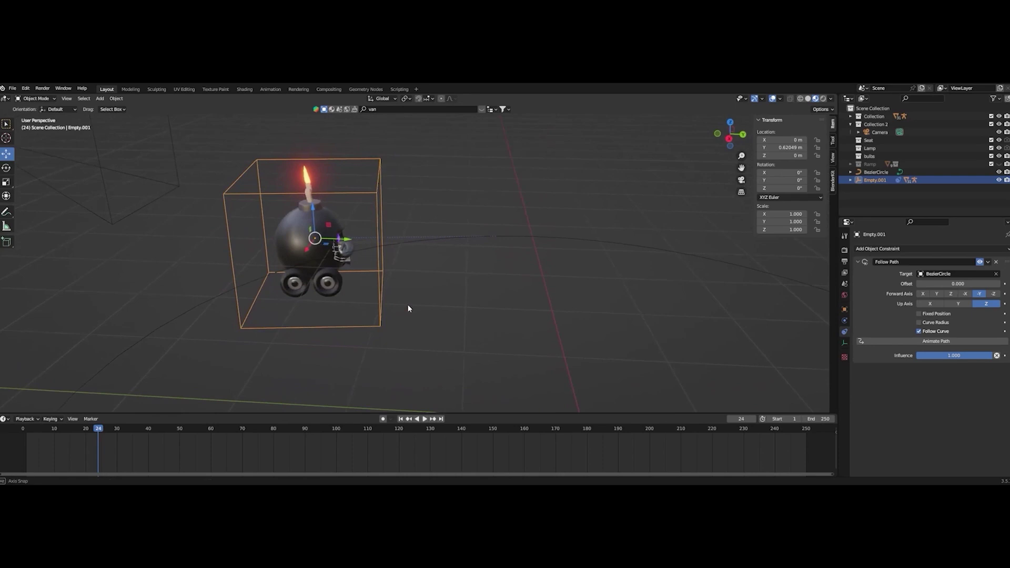
click(444, 254)
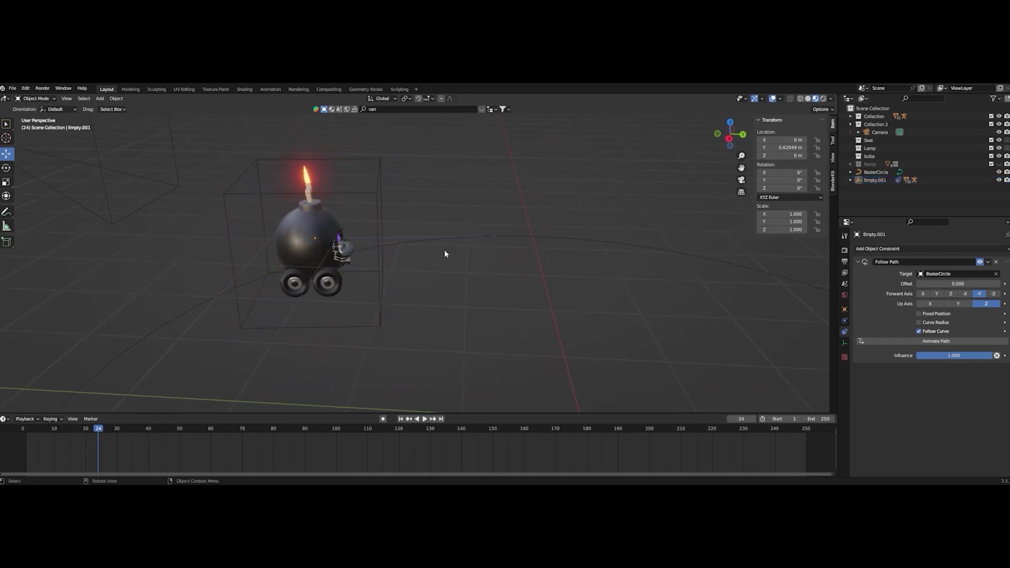
click(376, 203)
drag(349, 241, 393, 239)
middle_drag(484, 248, 555, 249)
drag(284, 298, 221, 261)
scroll(431, 289, down, 3)
click(431, 289)
Play the animation and examine the car's motion along the circle from several angles, briefly hiding the viewport overlays
middle_drag(432, 289, 538, 307)
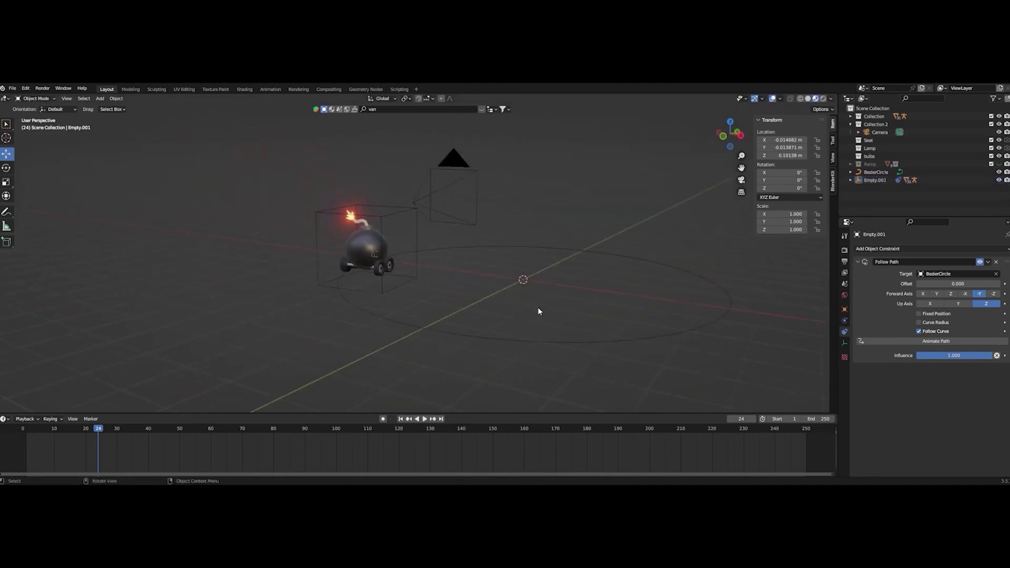
key(space)
middle_drag(733, 351, 683, 356)
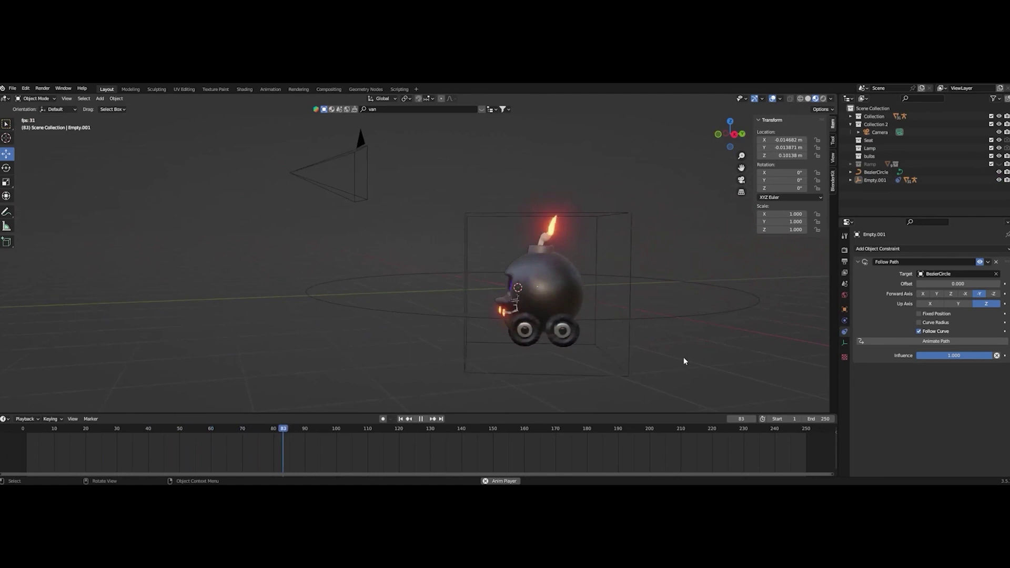
middle_drag(682, 361, 671, 313)
click(773, 99)
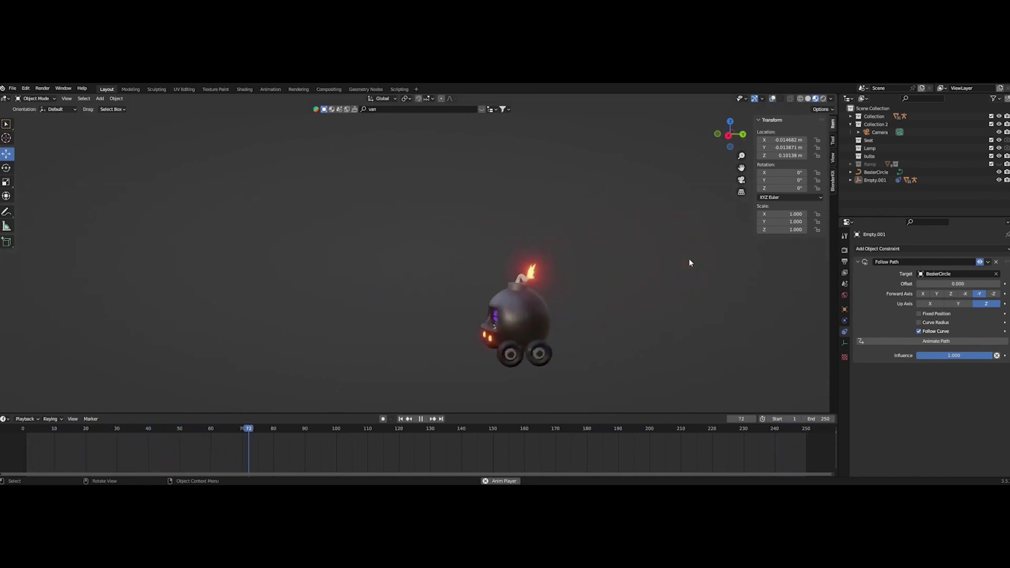
click(772, 99)
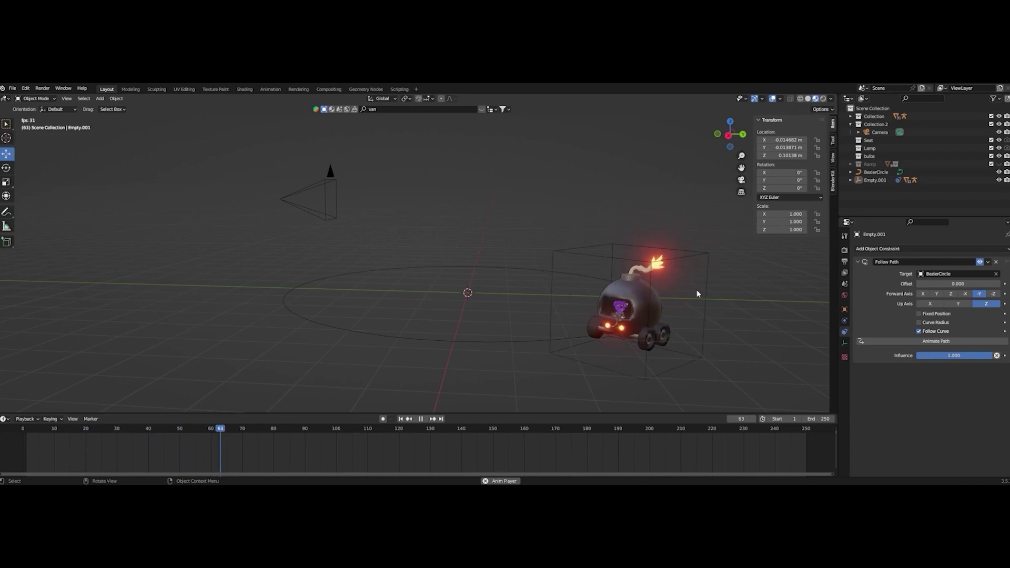
key(space)
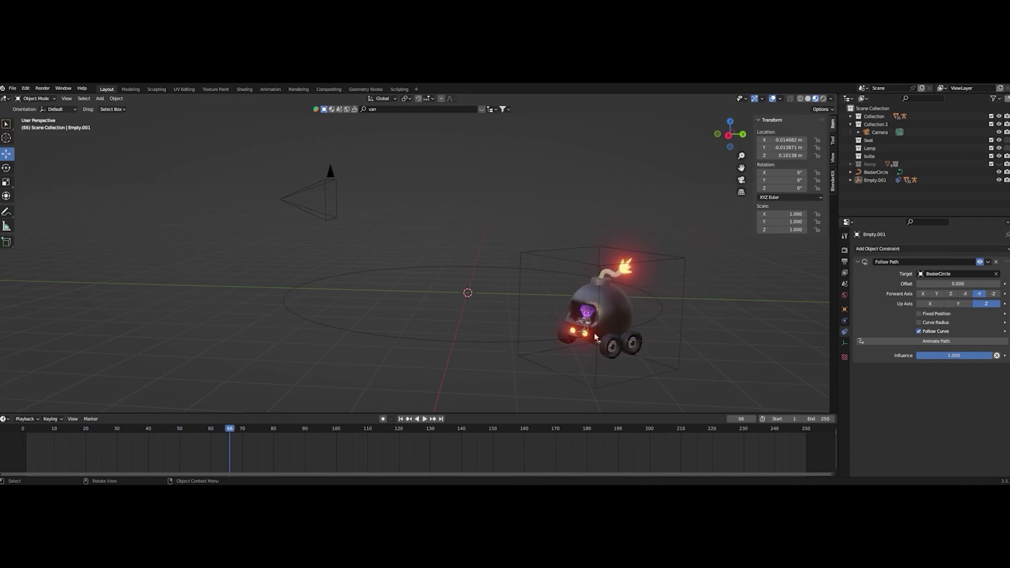
Scale the cube empty with the car uniformly down to about 0.206
click(574, 265)
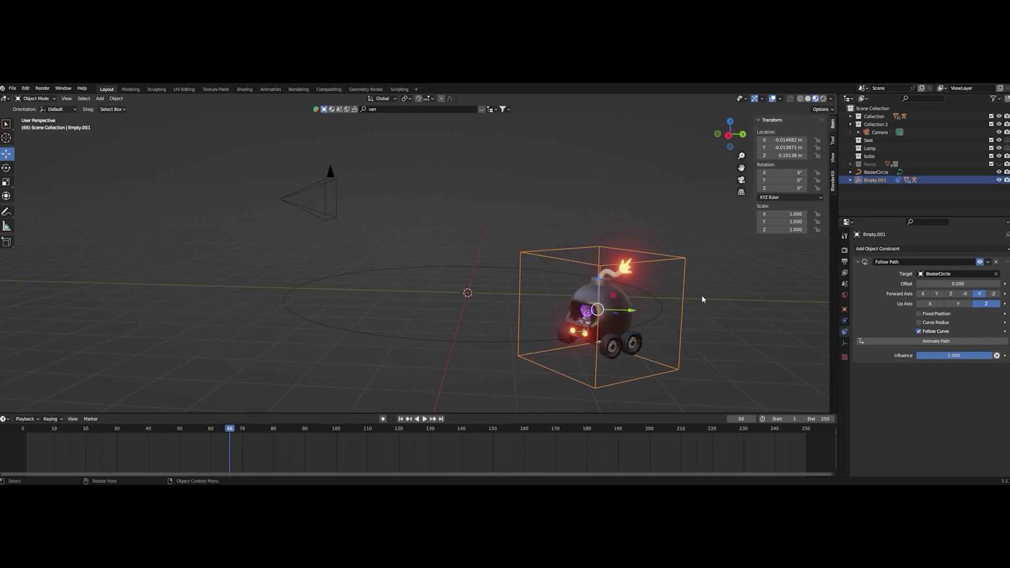
key(s)
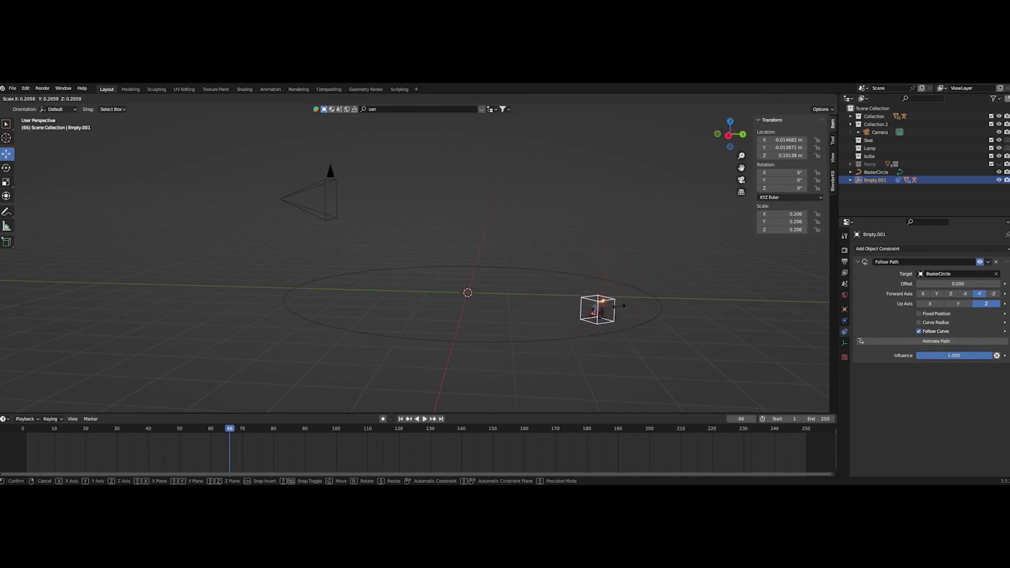
click(622, 306)
Lower the cube empty about 0.0722 m along Z to bring the wheels down to the path, and replay the animation
scroll(657, 332, up, 4)
key(KP_Decimal)
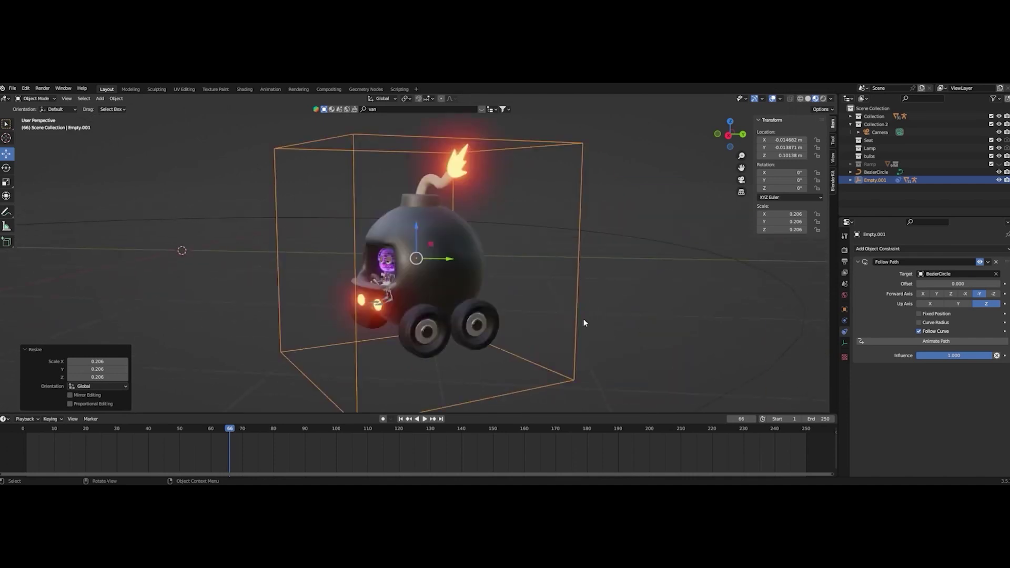
middle_drag(476, 364, 468, 333)
scroll(470, 342, down, 3)
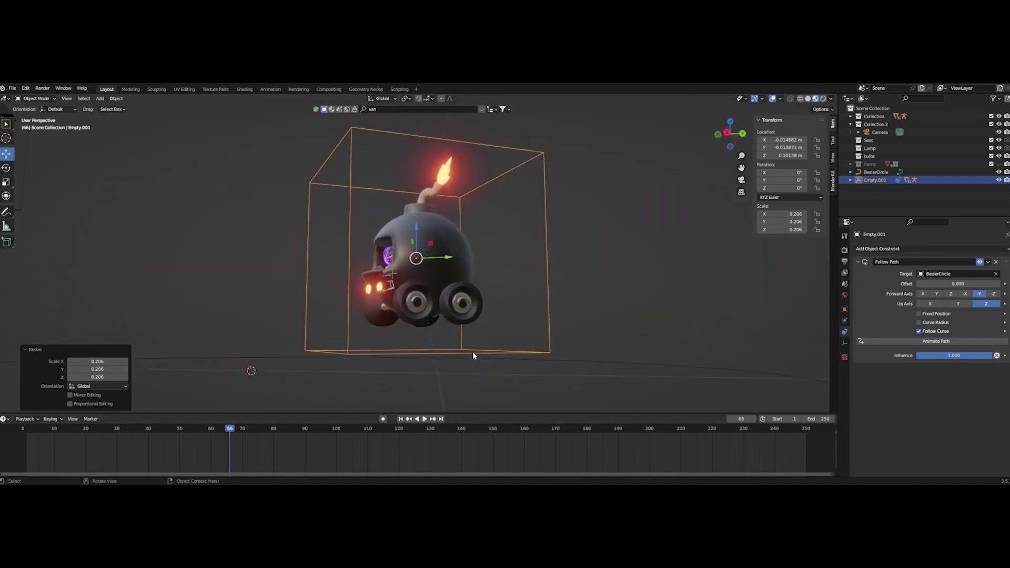
drag(415, 224, 419, 249)
scroll(505, 337, down, 2)
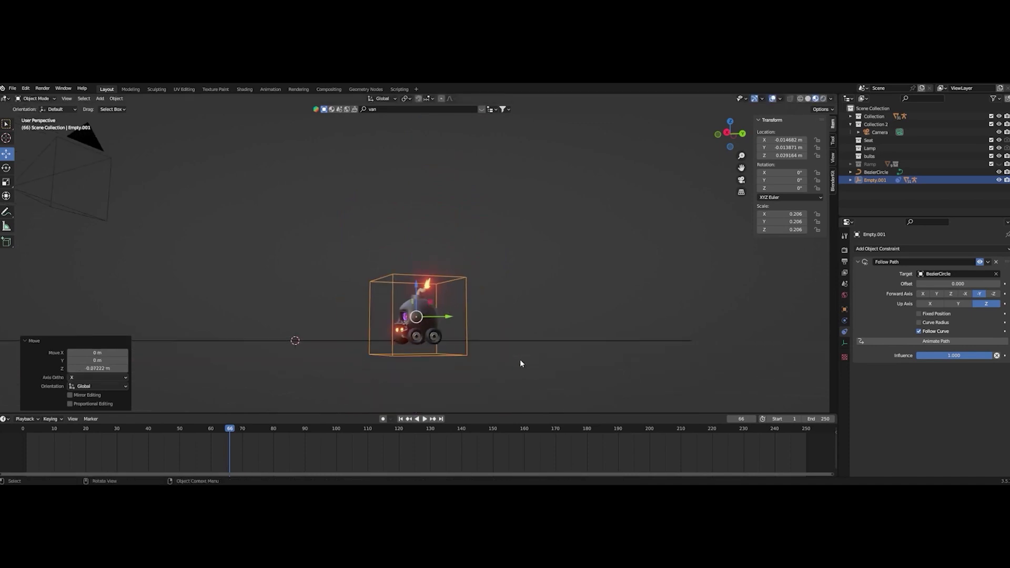
key(space)
middle_drag(449, 352, 543, 268)
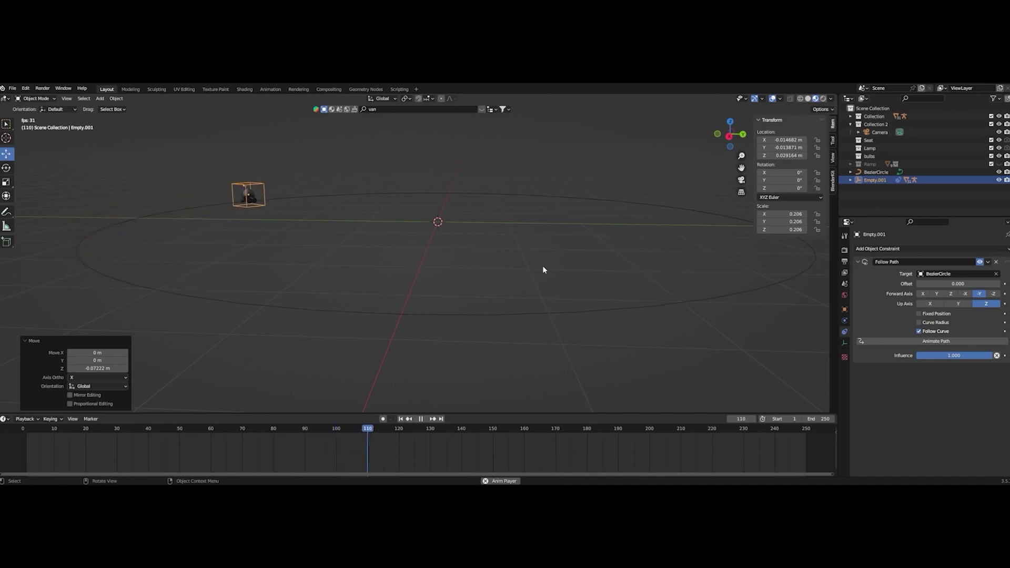
Select the Bezier circle, inspect its control handles in Edit Mode during playback, and return to Object Mode
click(440, 314)
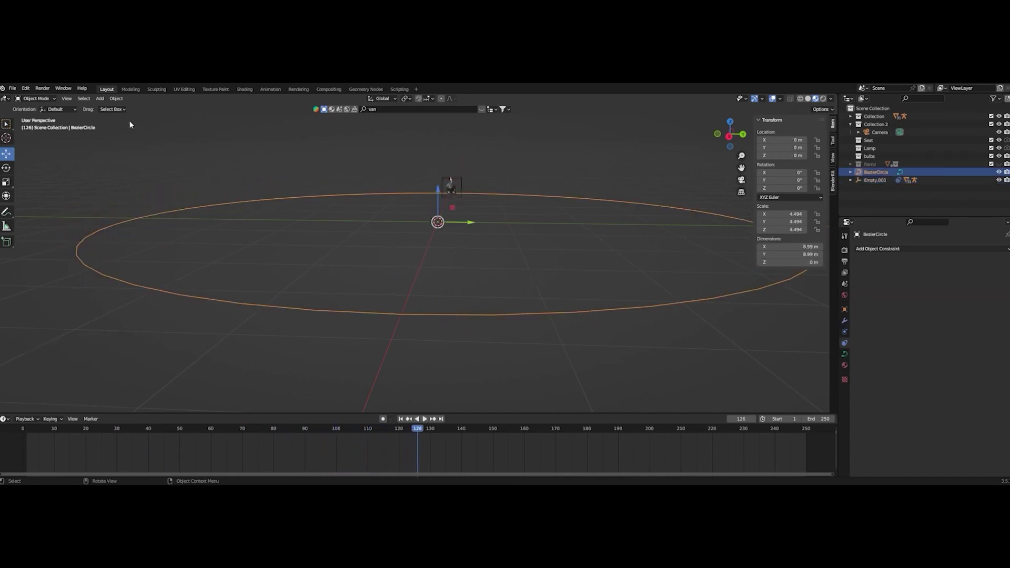
click(116, 99)
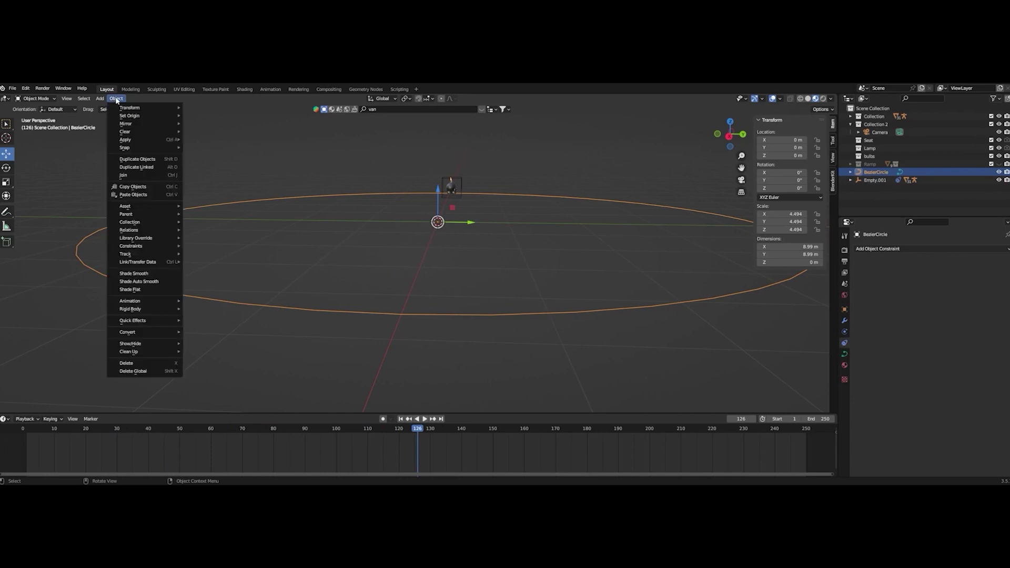
click(184, 174)
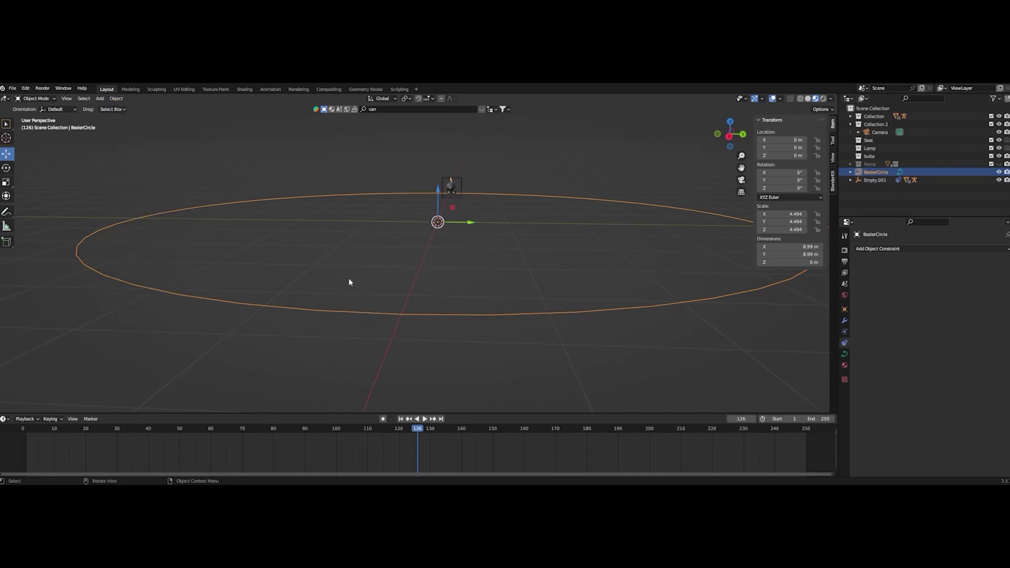
key(Tab)
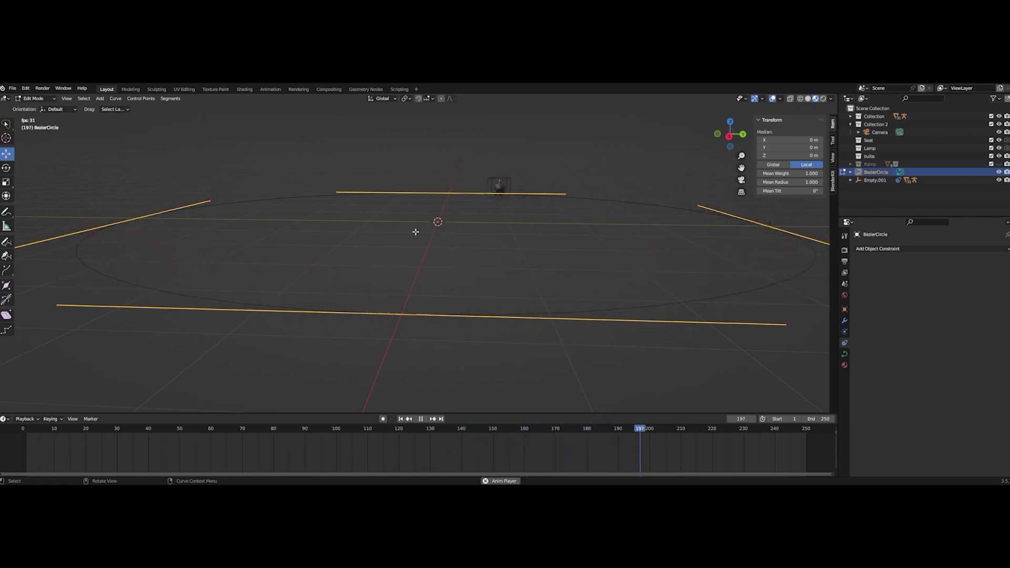
middle_drag(466, 245, 465, 262)
key(Tab)
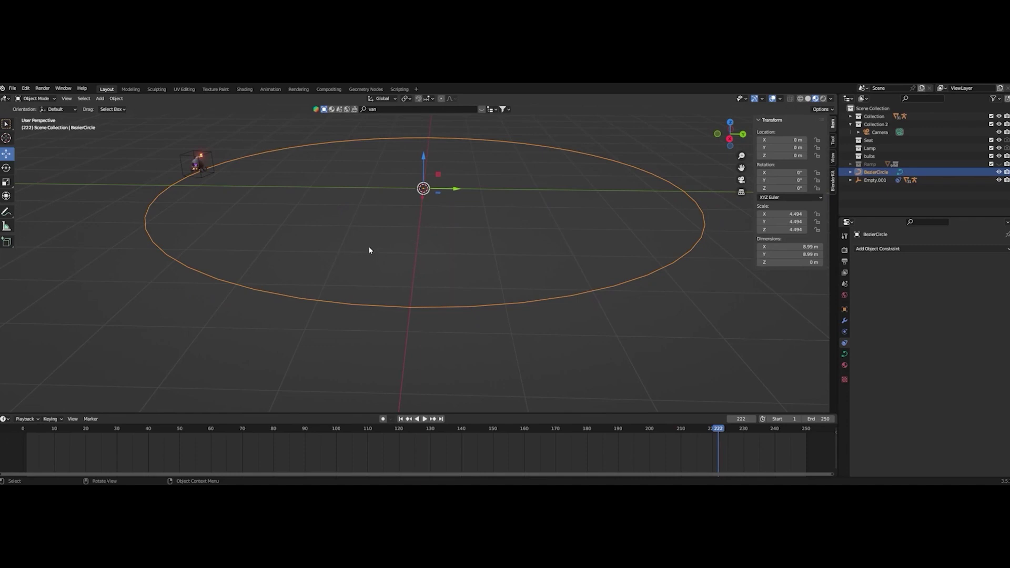
Scale the cube empty with the car uniformly up to about 0.668, raise it about 0.0115 m along Z, and deselect it
click(212, 159)
key(s)
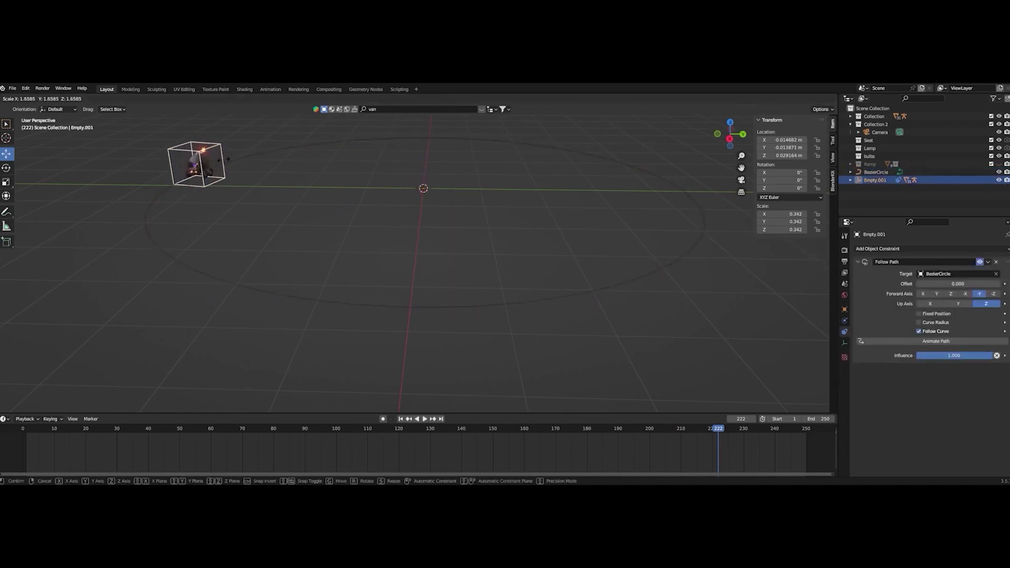
click(82, 151)
drag(195, 137, 197, 131)
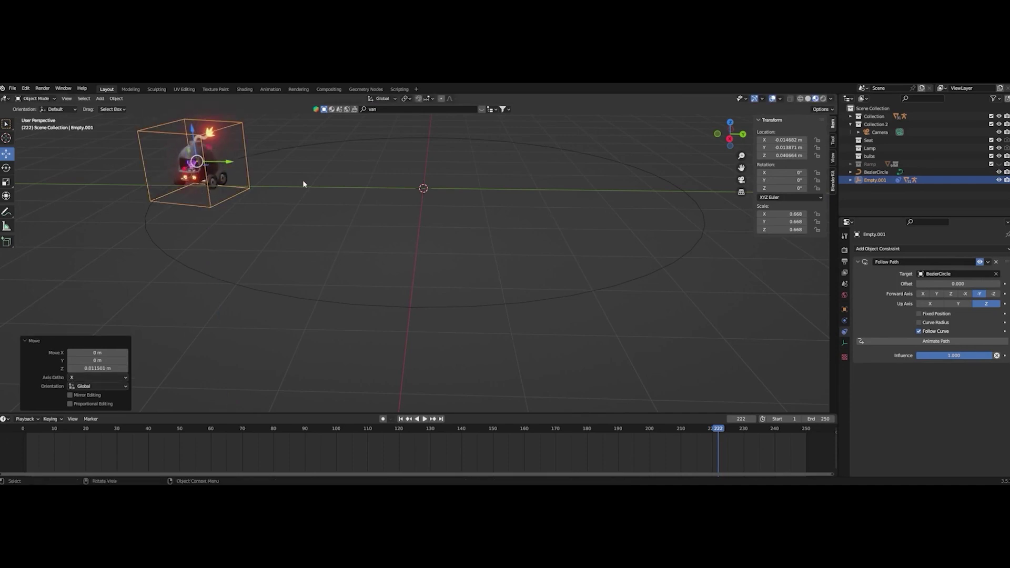
click(329, 190)
scroll(368, 207, down, 2)
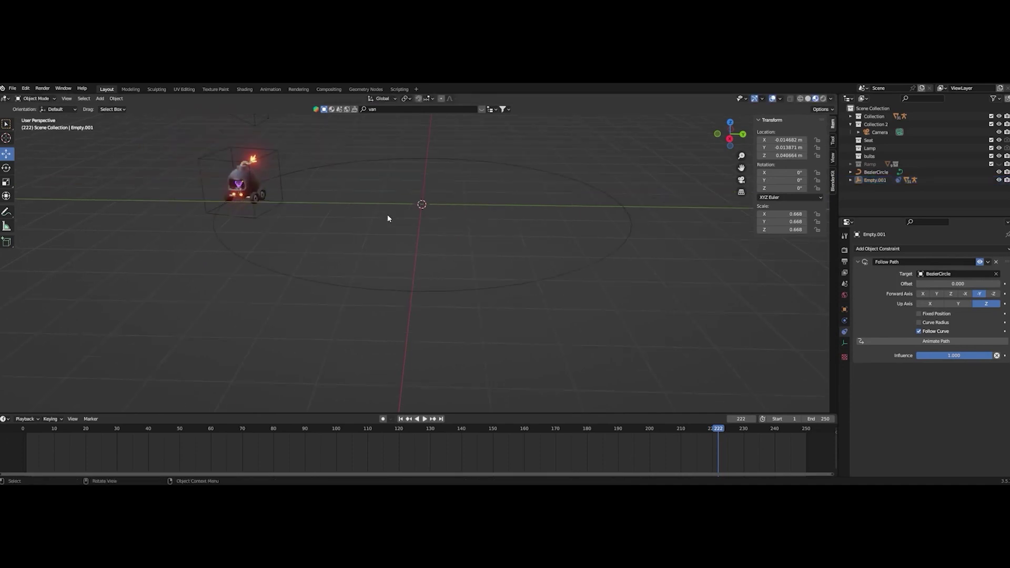
Enter Edit Mode on the Bezier circle, select its control point on the positive X axis, and activate the Tweak selection tool
click(476, 288)
mouse_move(498, 270)
middle_down()
mouse_move(500, 241)
mouse_move(493, 256)
middle_up()
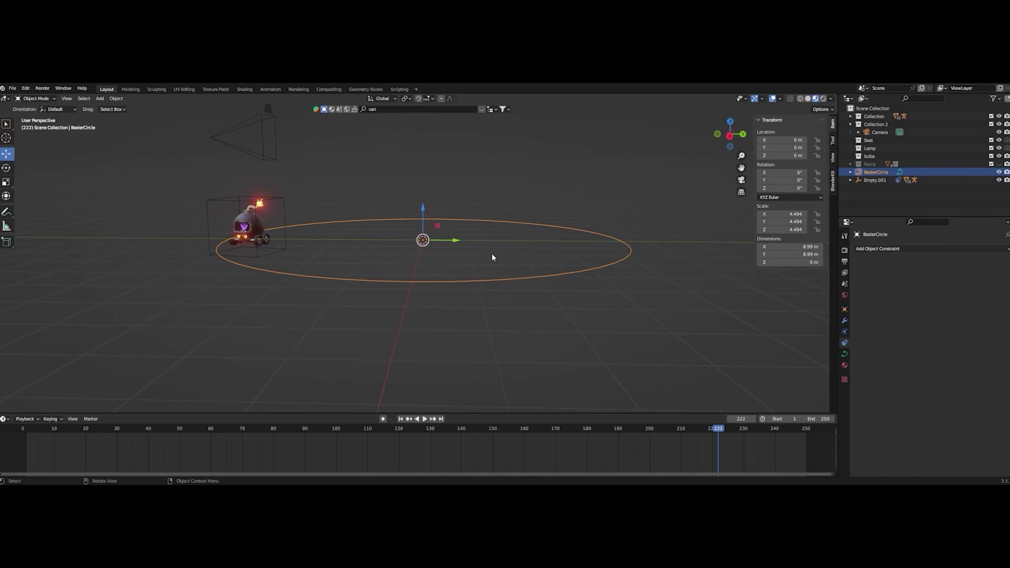
key(Tab)
middle_drag(480, 284, 374, 288)
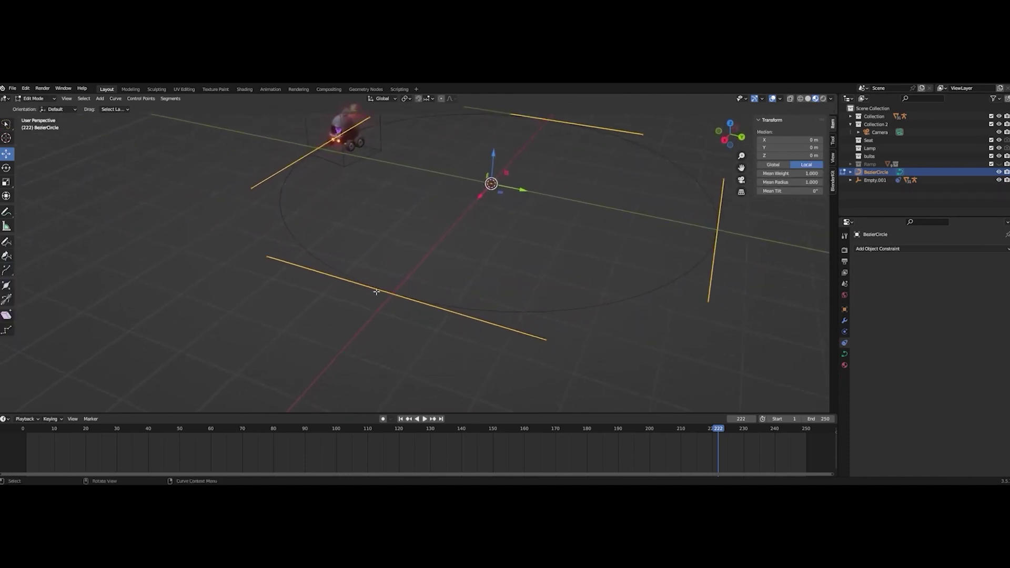
click(383, 273)
click(411, 316)
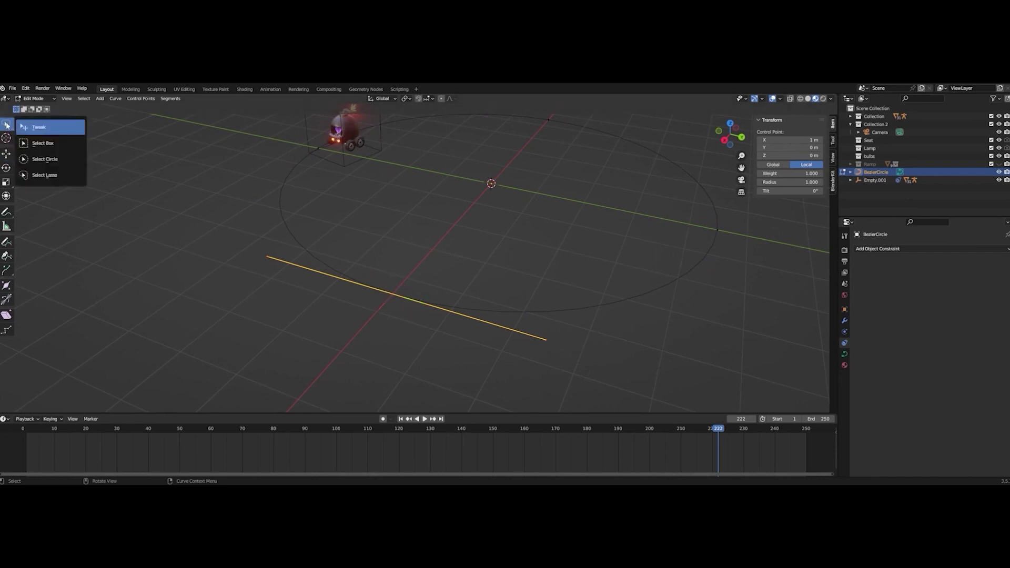
click(31, 132)
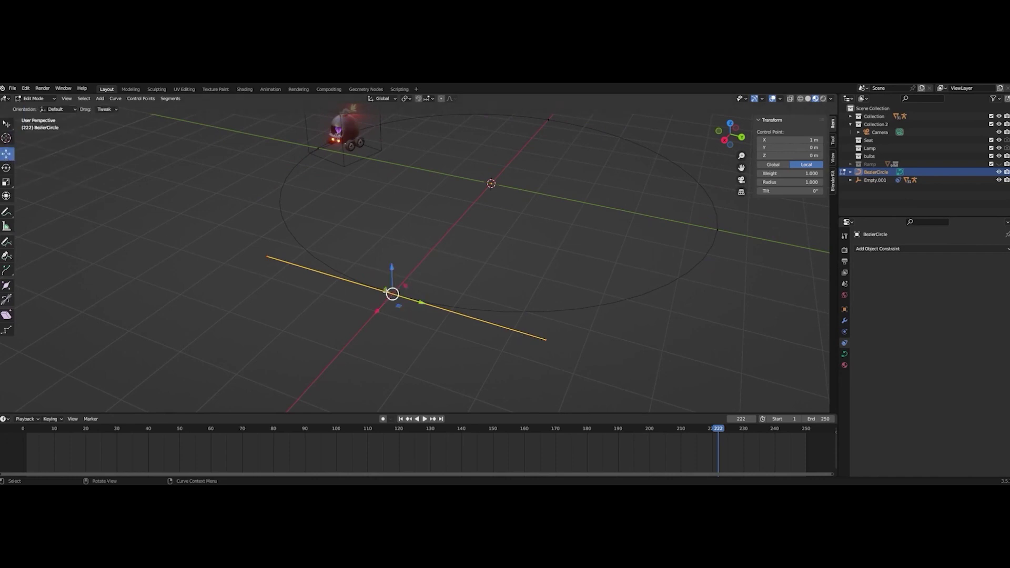
Raise the selected control point about 1.663 m along Z, lower its positive-Y handle about 1.446 m along Z, and deselect it
mouse_move(432, 263)
middle_down()
mouse_move(470, 256)
mouse_move(413, 260)
middle_up()
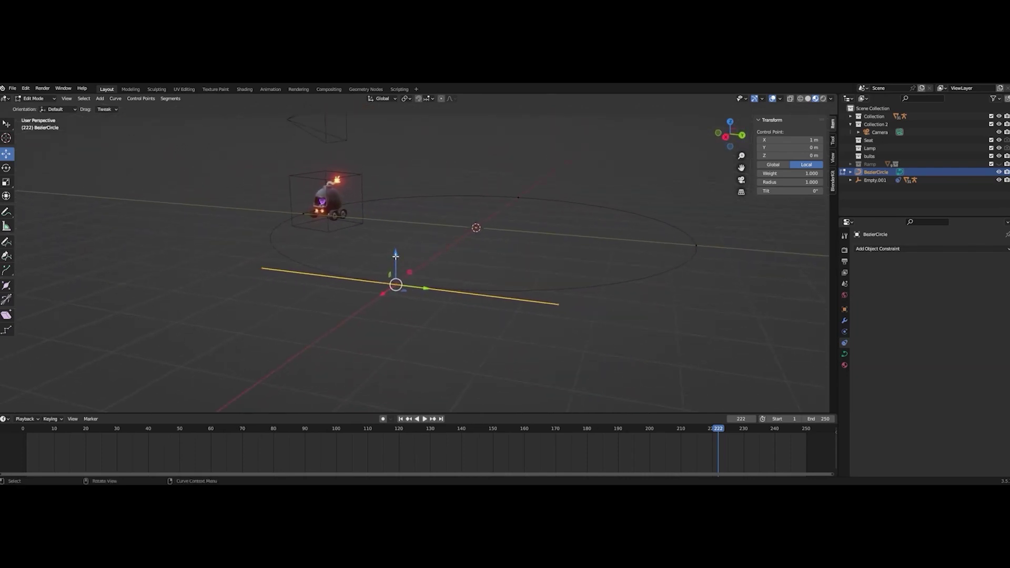
drag(396, 255, 439, 154)
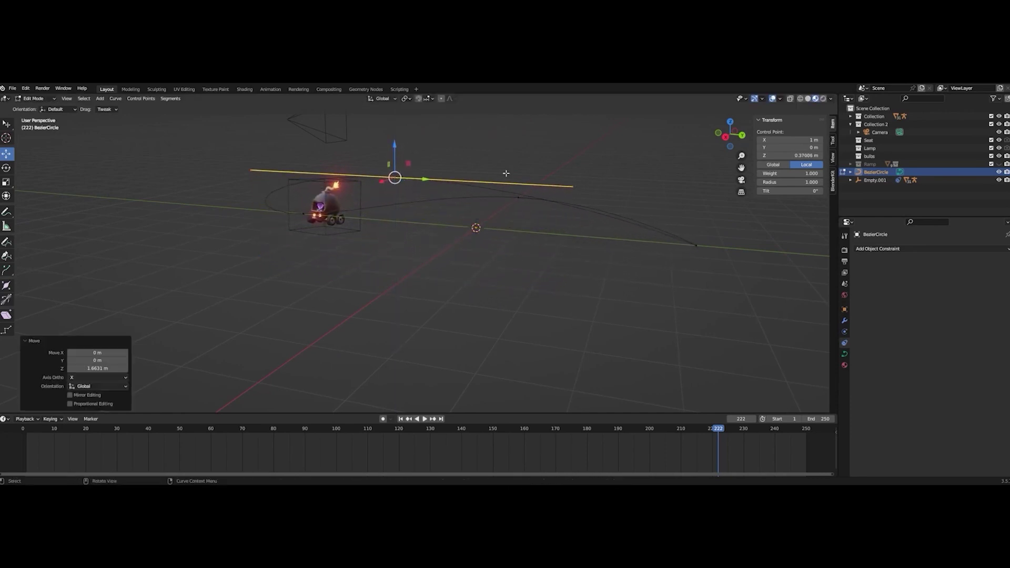
click(571, 185)
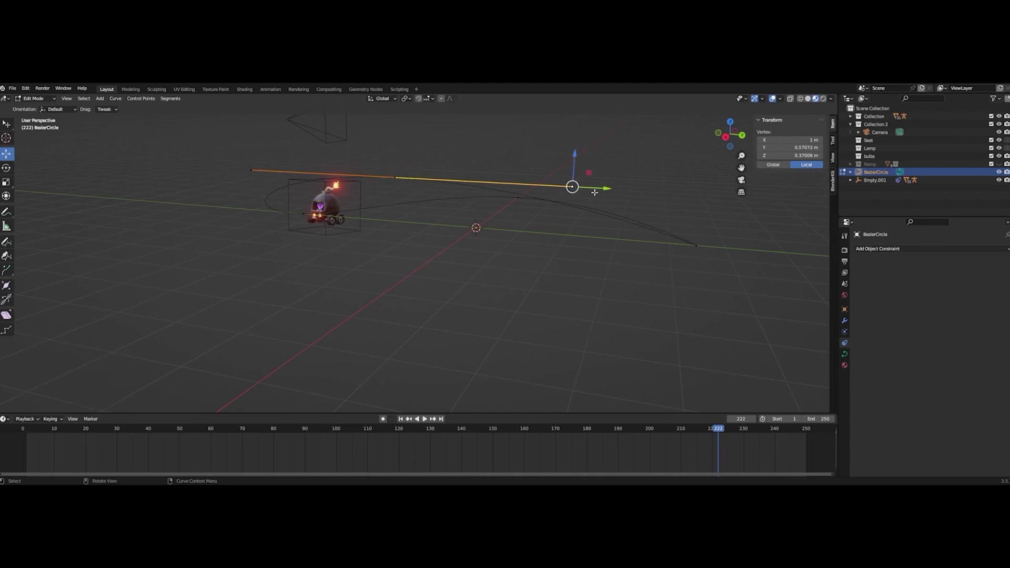
drag(574, 152, 573, 168)
drag(560, 212, 554, 255)
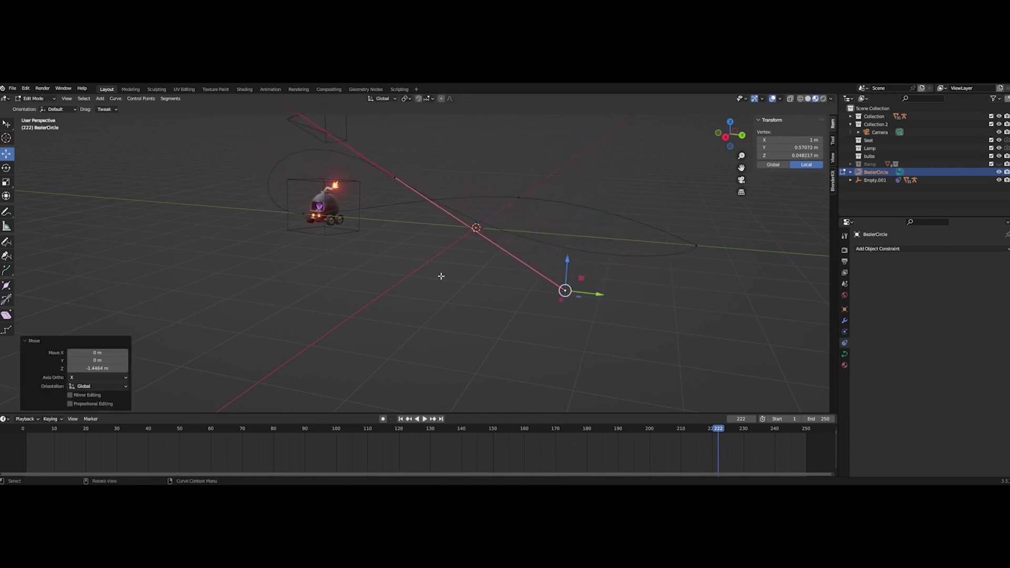
click(362, 286)
Play the animation and examine the car's motion along the reshaped curve from several angles, returning to Object Mode
middle_drag(547, 279, 588, 279)
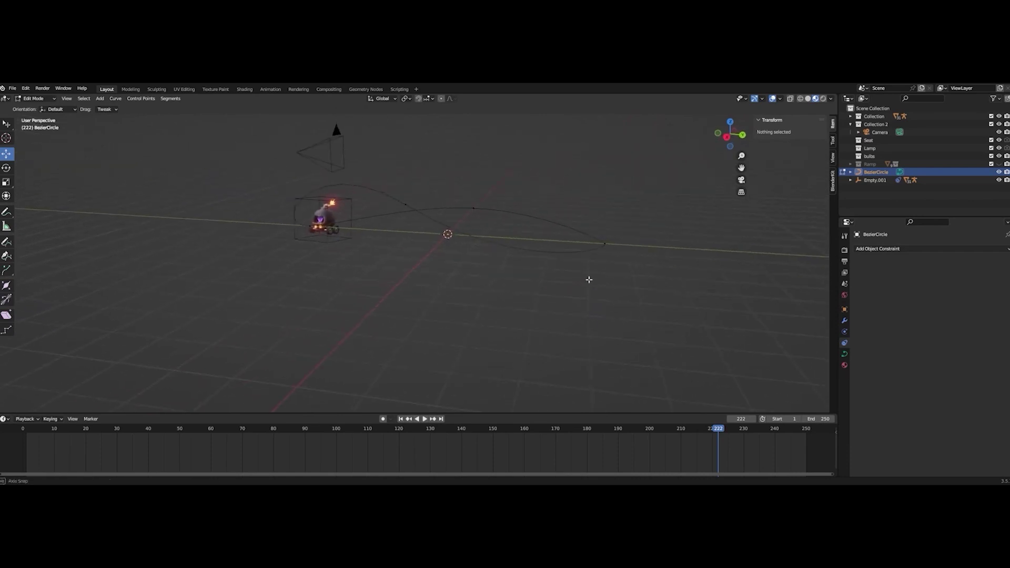
key(space)
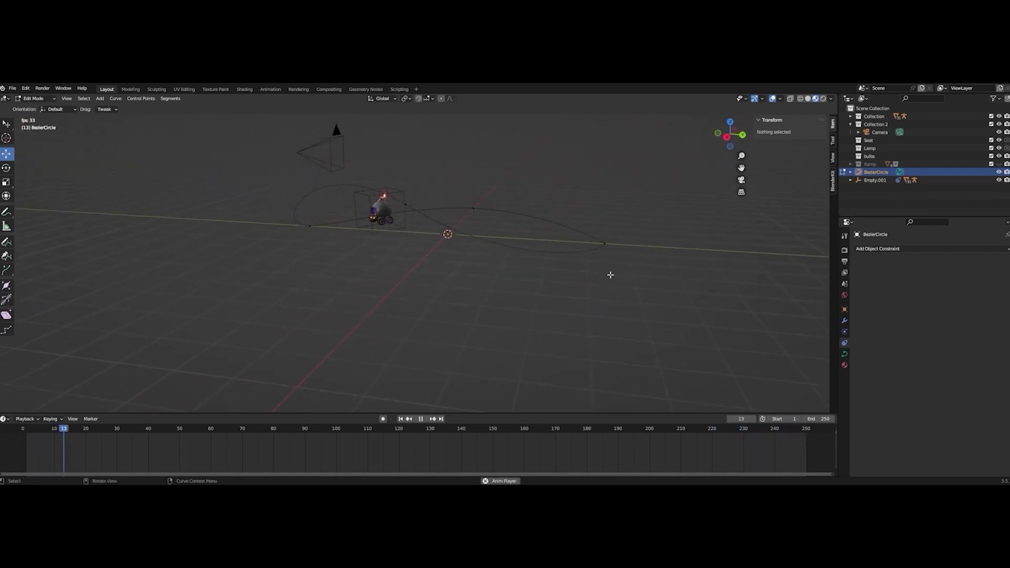
mouse_move(608, 275)
middle_down()
mouse_move(505, 279)
mouse_move(552, 263)
mouse_move(669, 268)
mouse_move(588, 277)
middle_up()
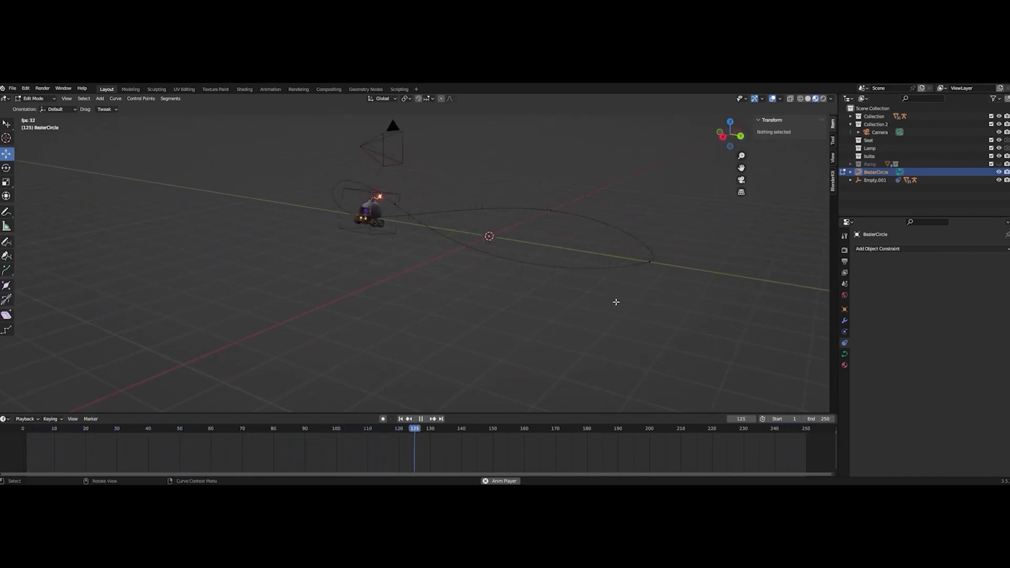
middle_drag(645, 242, 535, 250)
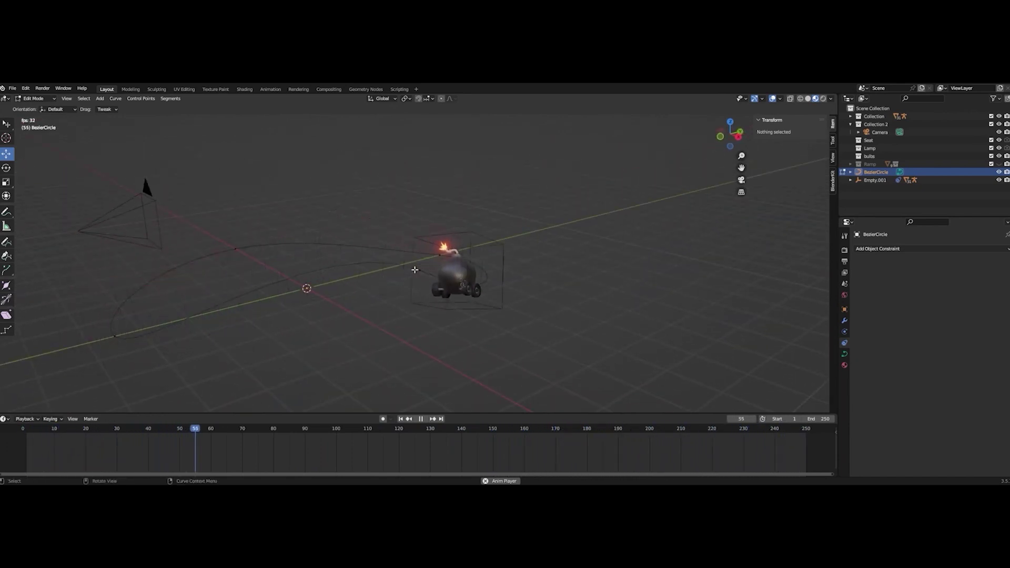
key(Tab)
middle_drag(407, 268, 435, 286)
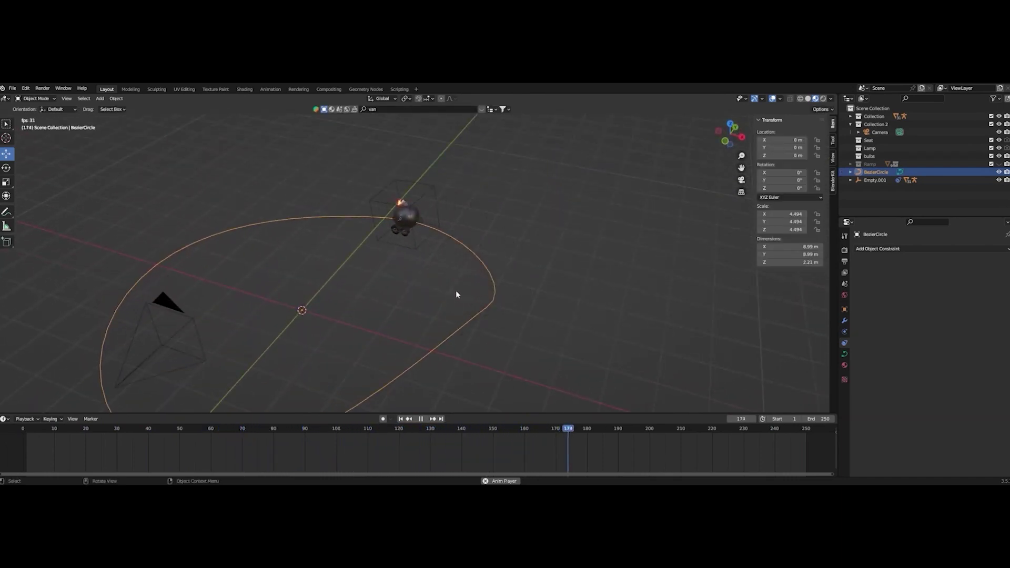
middle_drag(547, 301, 342, 323)
Select the curve's control point on the positive Y axis in Edit Mode, stop playback, and raise the point along Z
key(Tab)
click(516, 324)
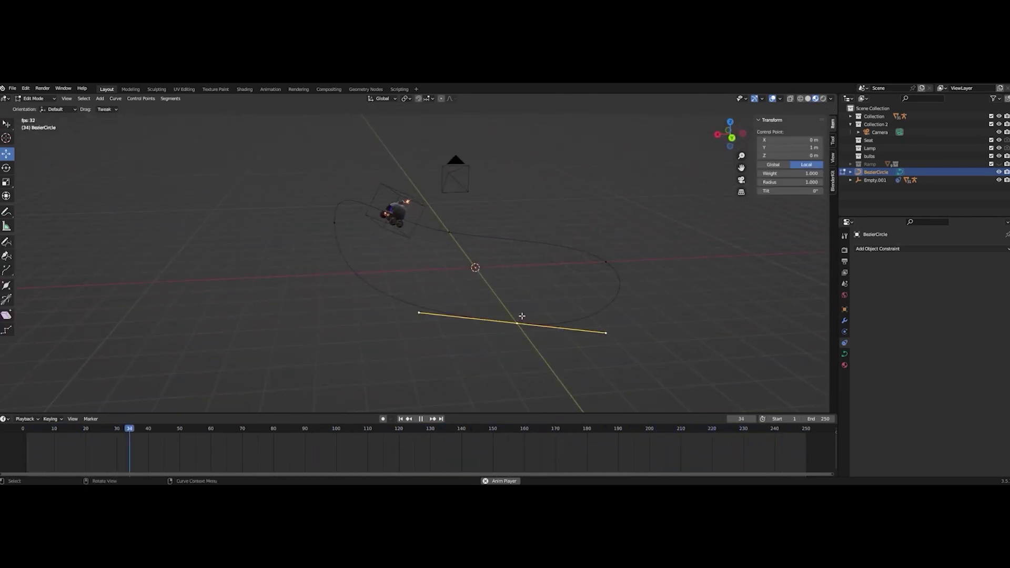
key(Tab)
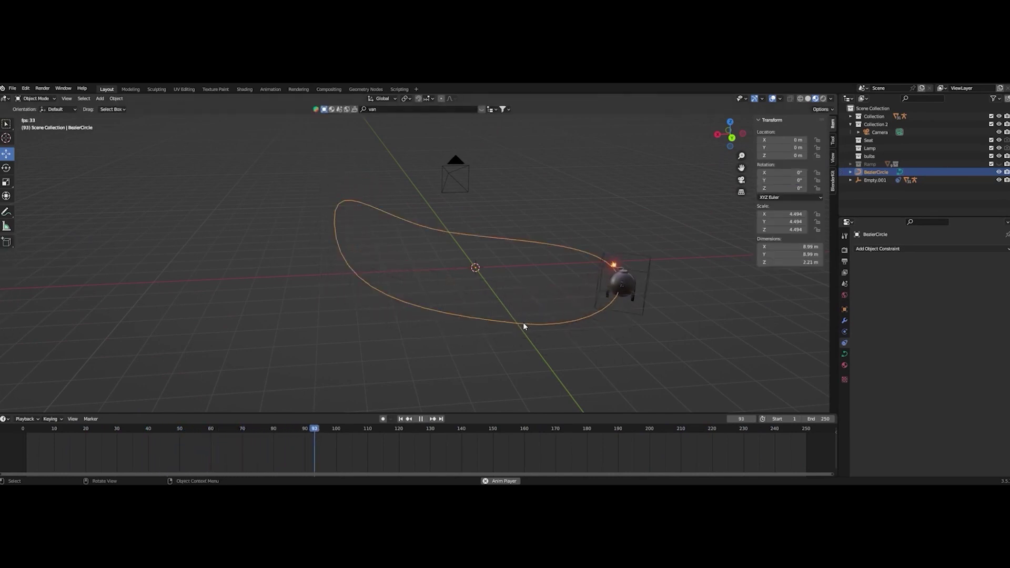
key(space)
key(Tab)
key(g)
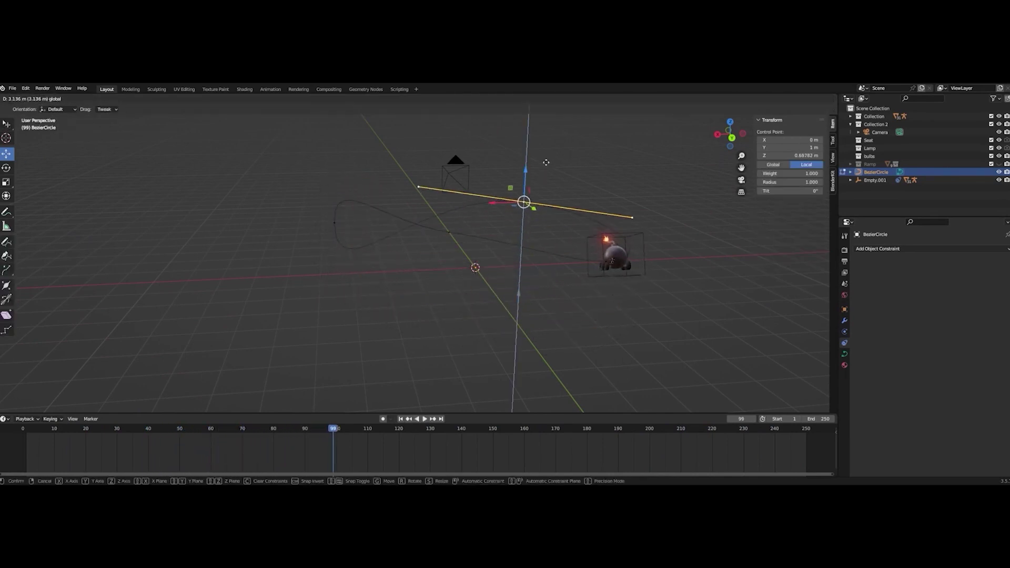
click(556, 207)
Replay the animation, move the positive-X control point's negative-Y handle to local X 0.994, Y -0.961, Z 0.481 m, and return to Object Mode
key(space)
scroll(575, 279, down, 1)
middle_drag(639, 282, 525, 275)
click(478, 233)
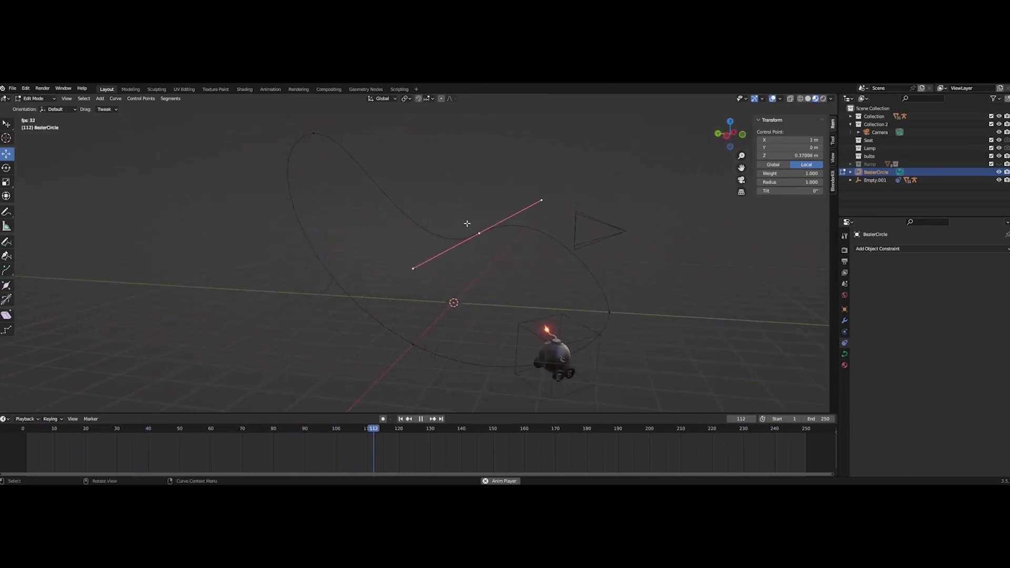
key(space)
drag(449, 233, 601, 222)
middle_drag(697, 289, 661, 279)
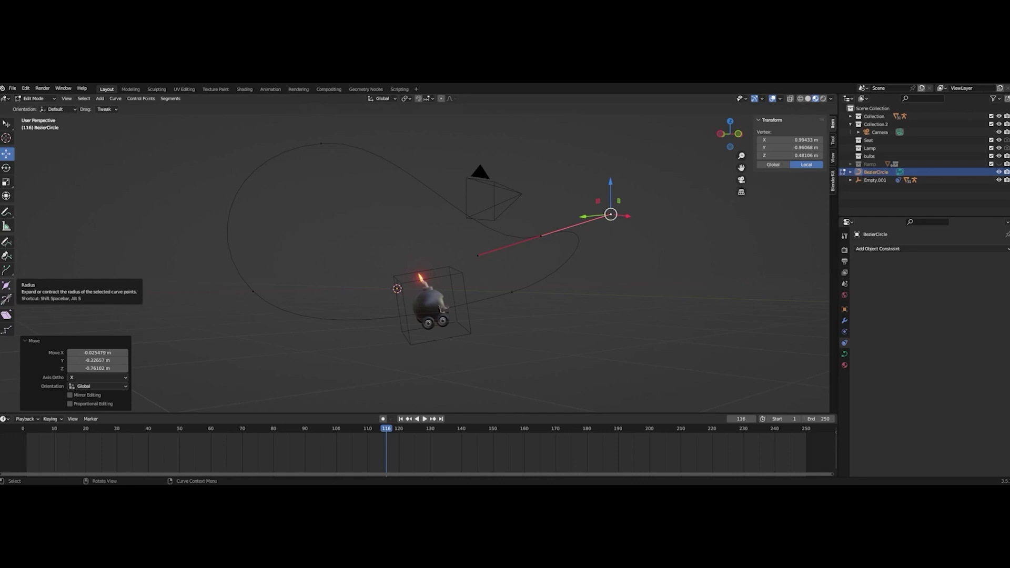
mouse_move(587, 292)
middle_down()
mouse_move(624, 296)
mouse_move(587, 295)
middle_up()
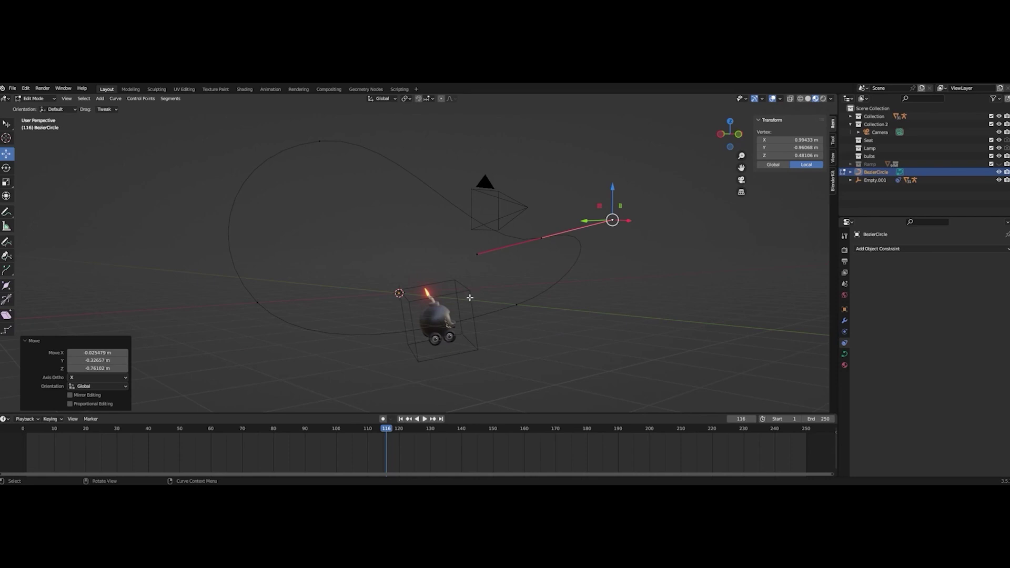
key(alt+a)
key(Tab)
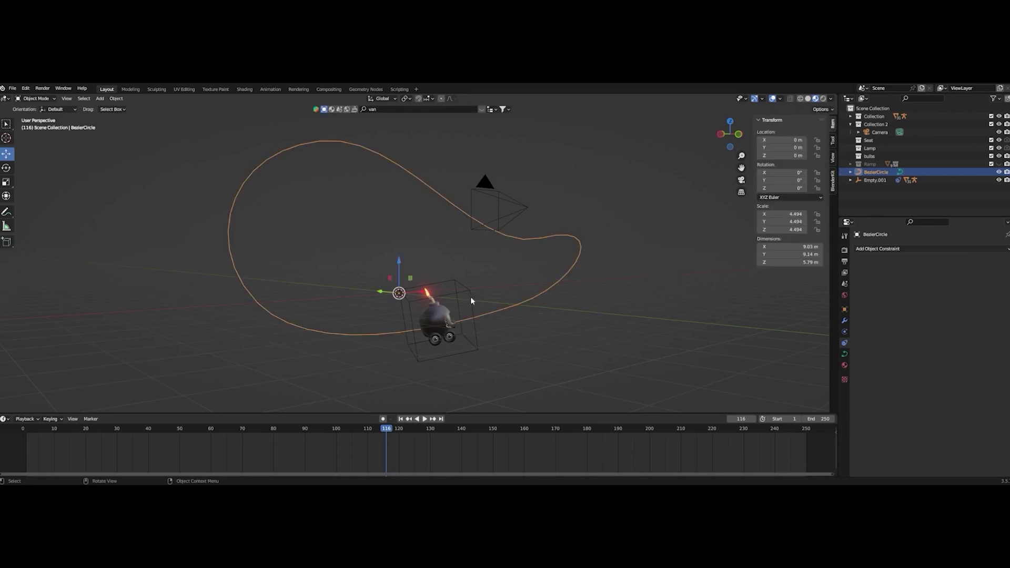
Select the cube empty and examine the car's orientation relative to the uneven path from several angles and distances
click(470, 297)
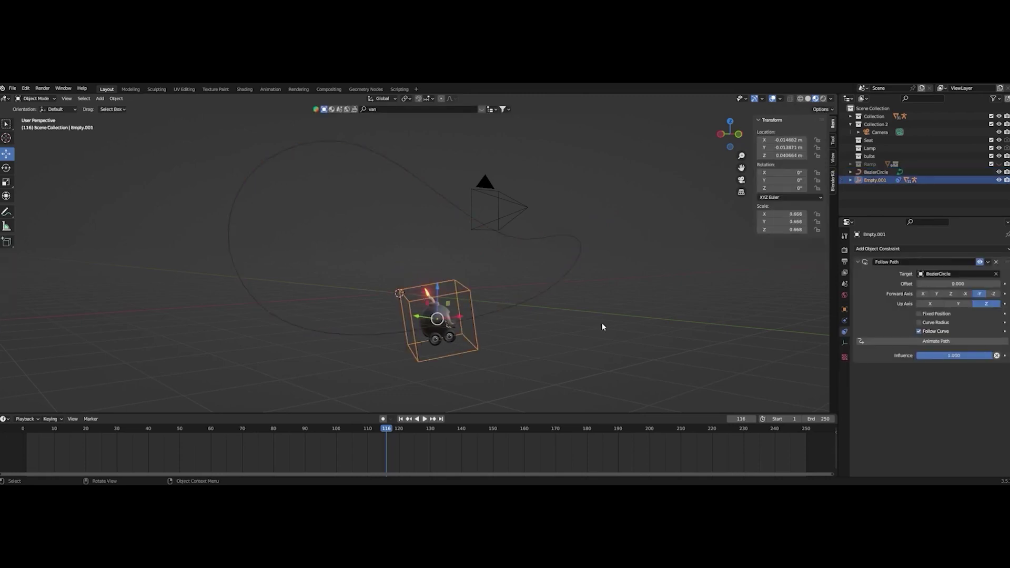
mouse_move(559, 329)
middle_down()
mouse_move(586, 328)
mouse_move(578, 329)
middle_up()
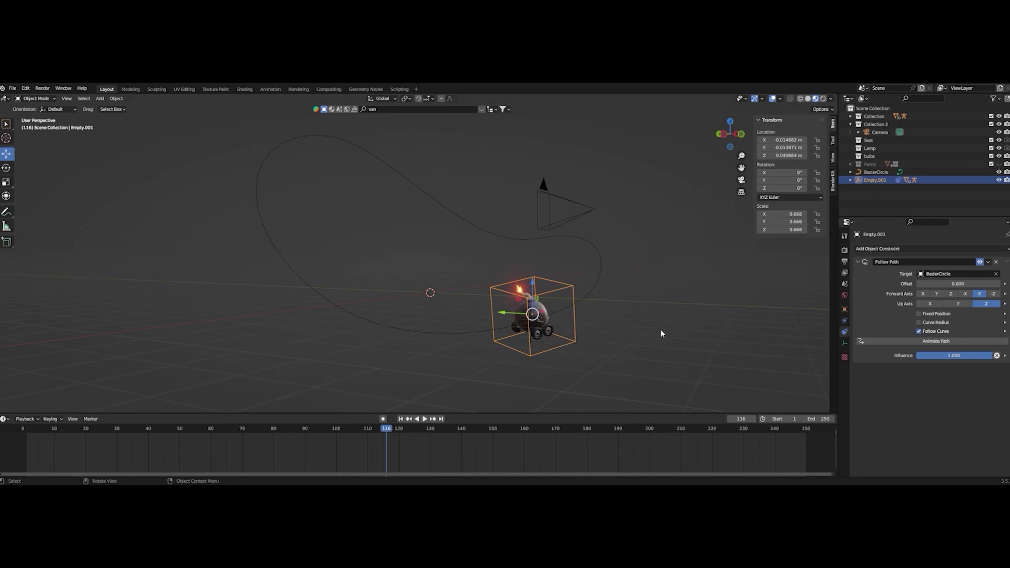
middle_drag(640, 335, 606, 337)
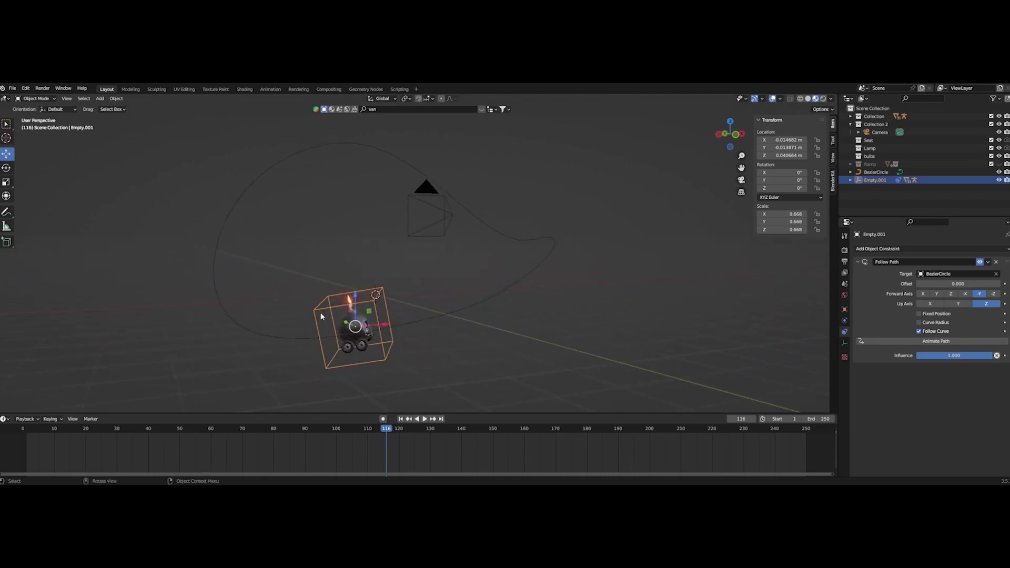
middle_drag(437, 346, 461, 336)
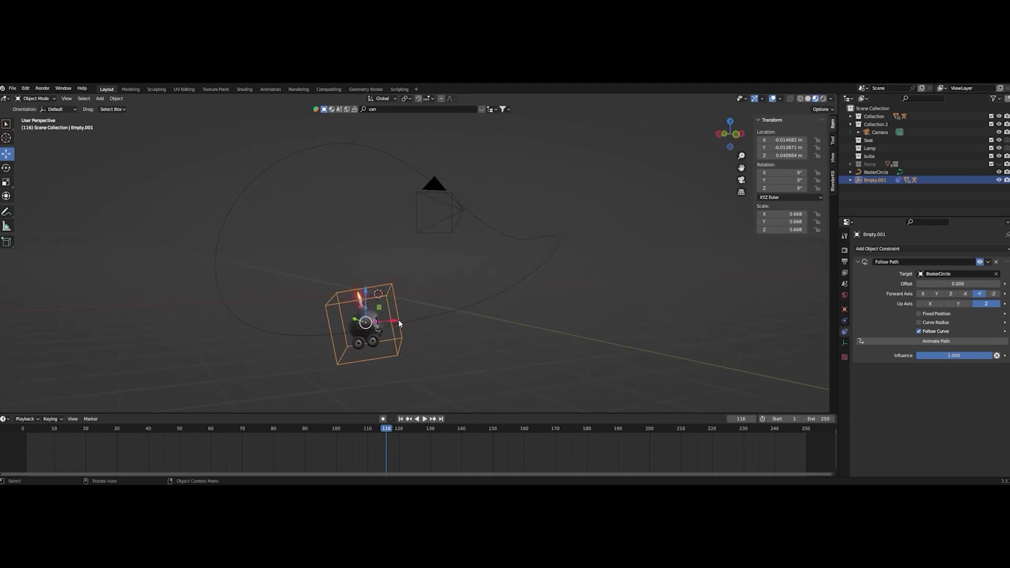
middle_drag(502, 335, 540, 338)
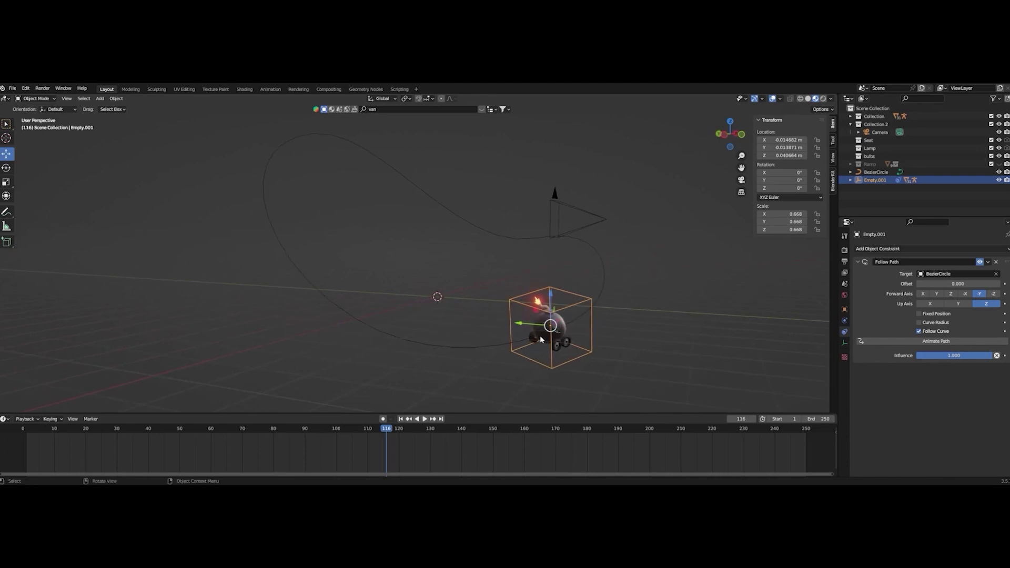
scroll(539, 336, down, 2)
scroll(609, 300, up, 2)
mouse_move(531, 306)
middle_down()
mouse_move(513, 309)
mouse_move(536, 309)
middle_up()
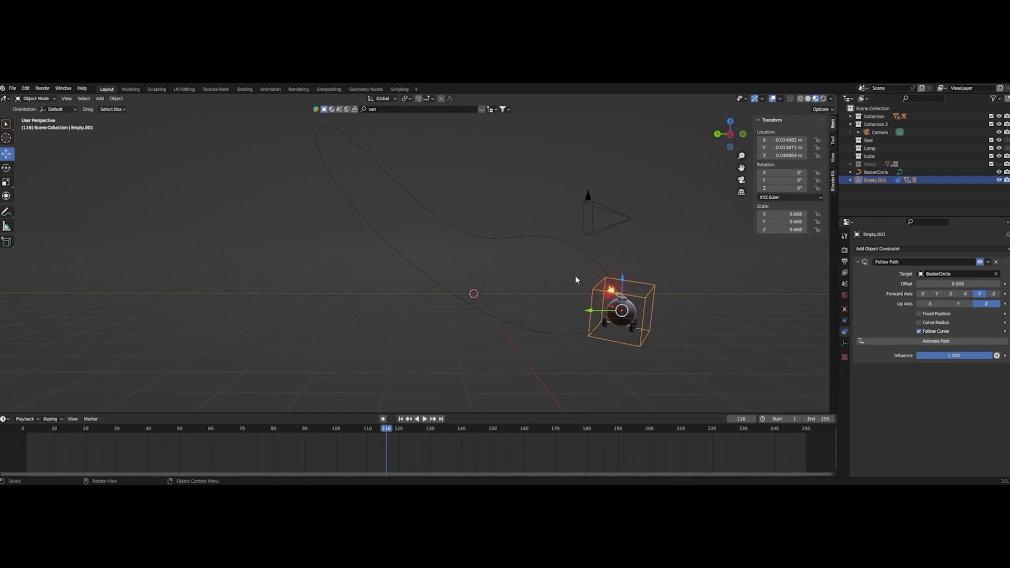
scroll(575, 282, down, 4)
middle_drag(638, 281, 598, 289)
scroll(535, 292, up, 2)
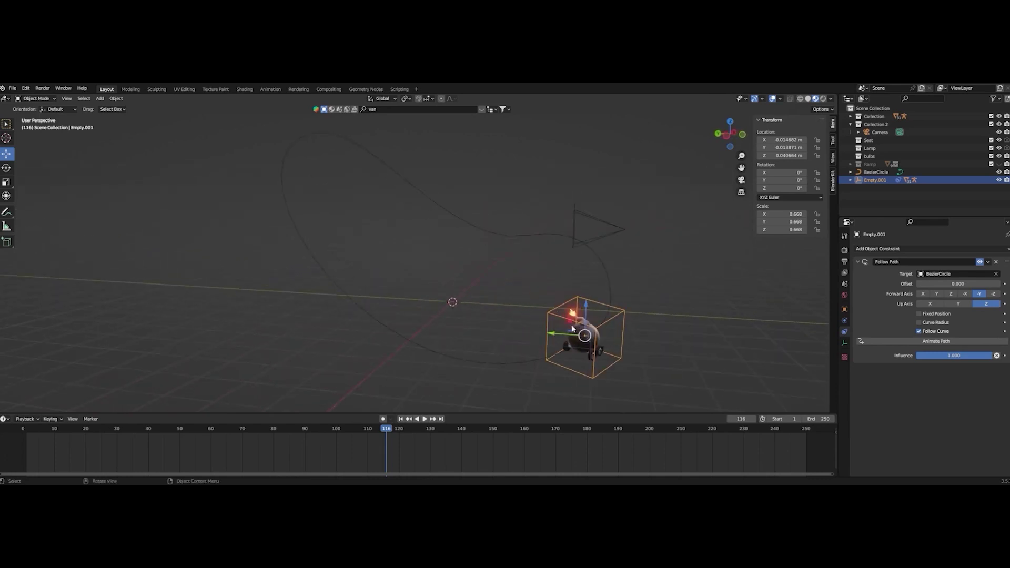
Play the animation to watch the car travel around the uneven path, and stop it at frame 98
key(space)
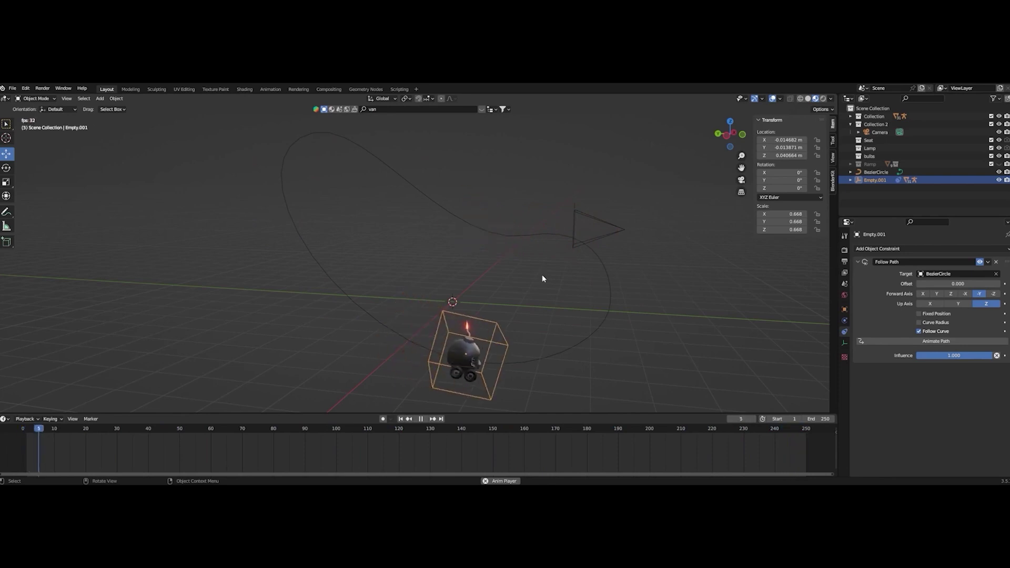
scroll(510, 298, down, 2)
key(space)
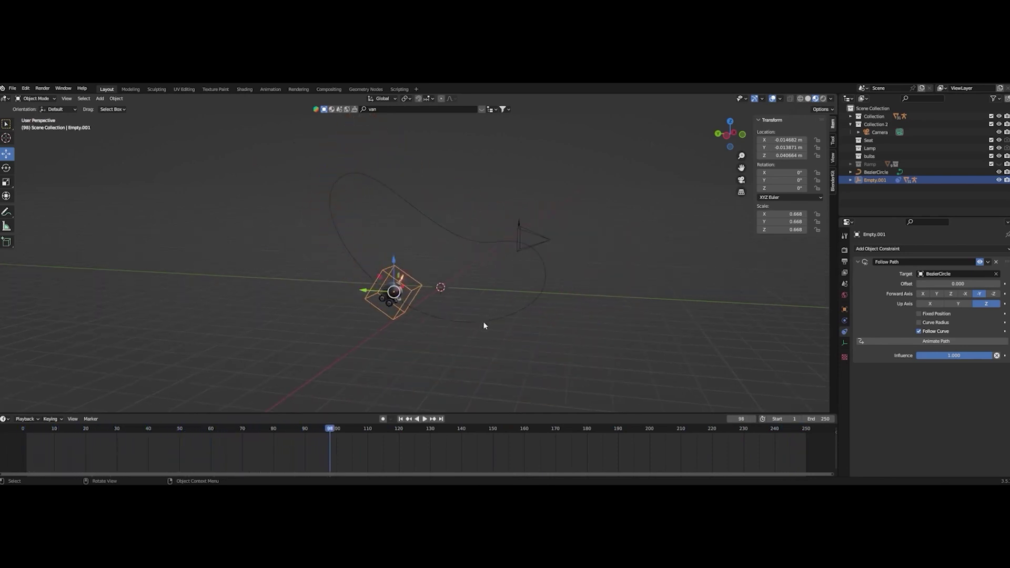
Delete the Bezier circle and show the Ramp collection with its vans beside the bomb car
click(483, 320)
right_click(483, 321)
click(462, 428)
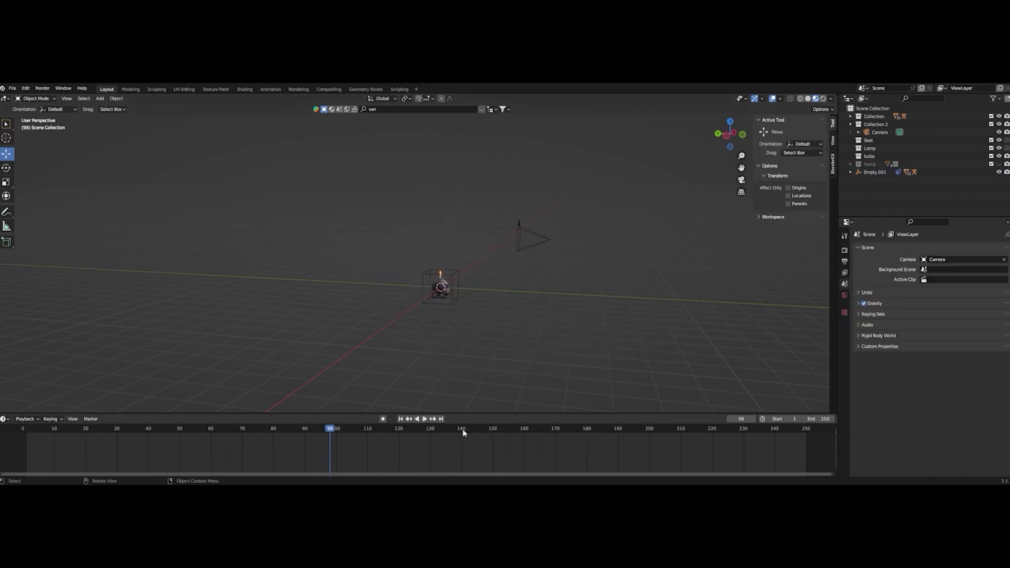
click(999, 164)
middle_drag(725, 280, 515, 327)
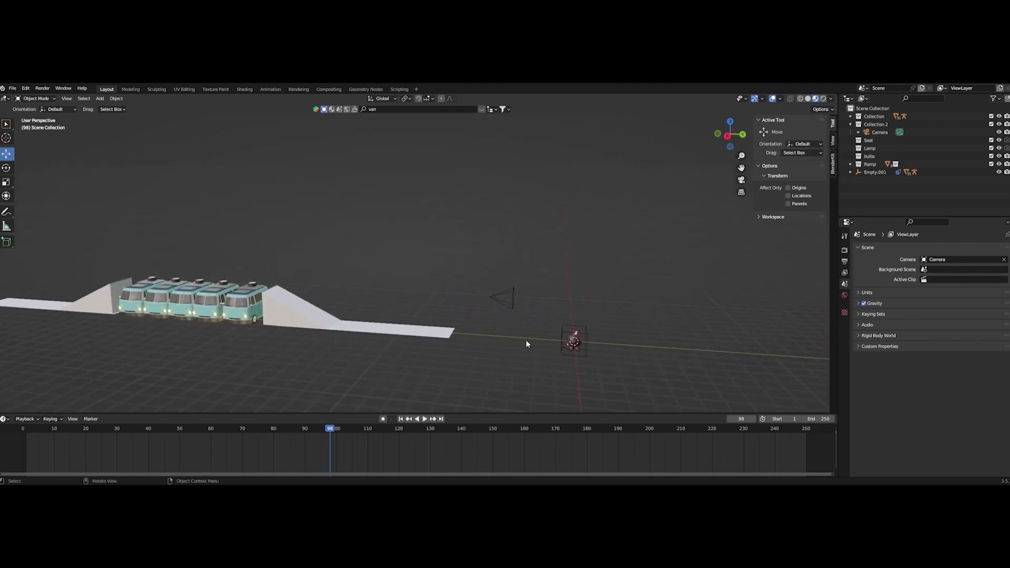
middle_drag(715, 342, 677, 327)
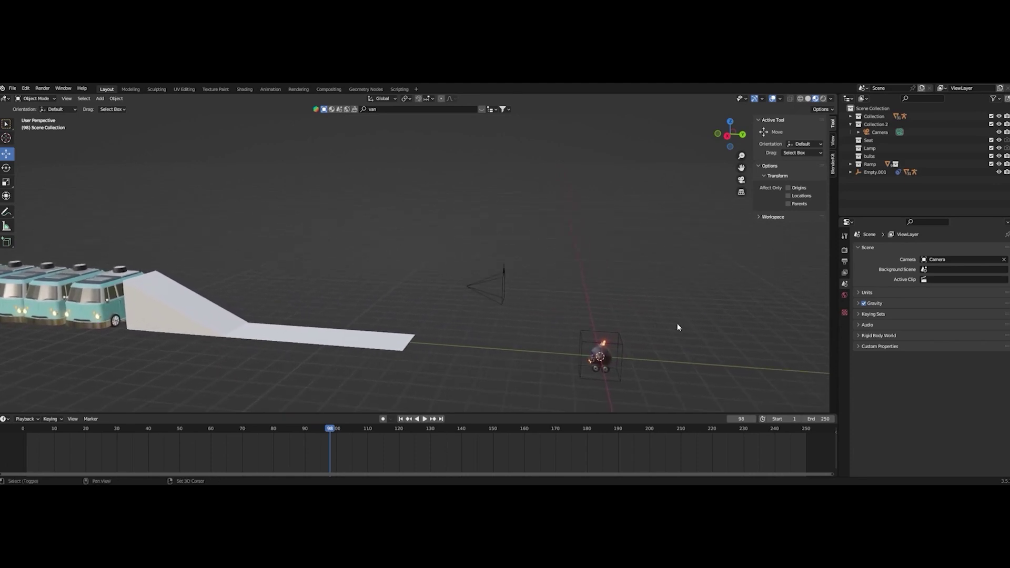
Add a Path curve at the world origin and examine its direction relative to the car
key(shift+a)
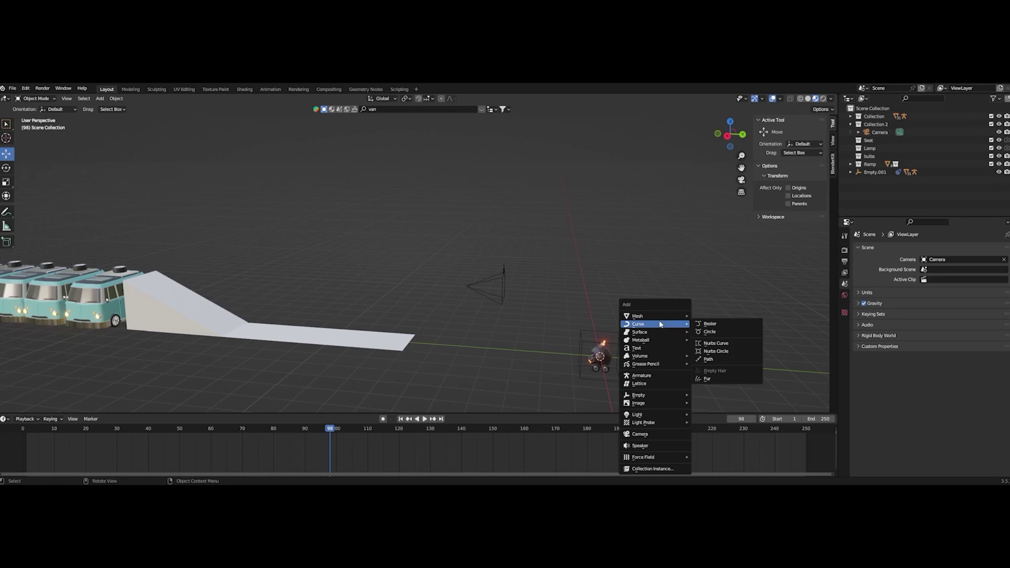
click(713, 360)
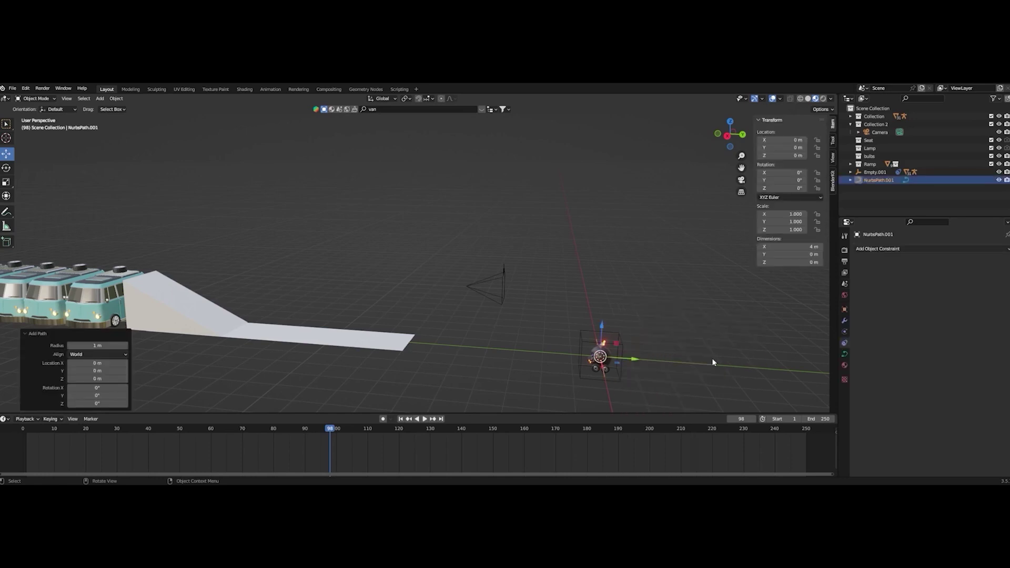
middle_drag(652, 372, 639, 377)
key(KP_Decimal)
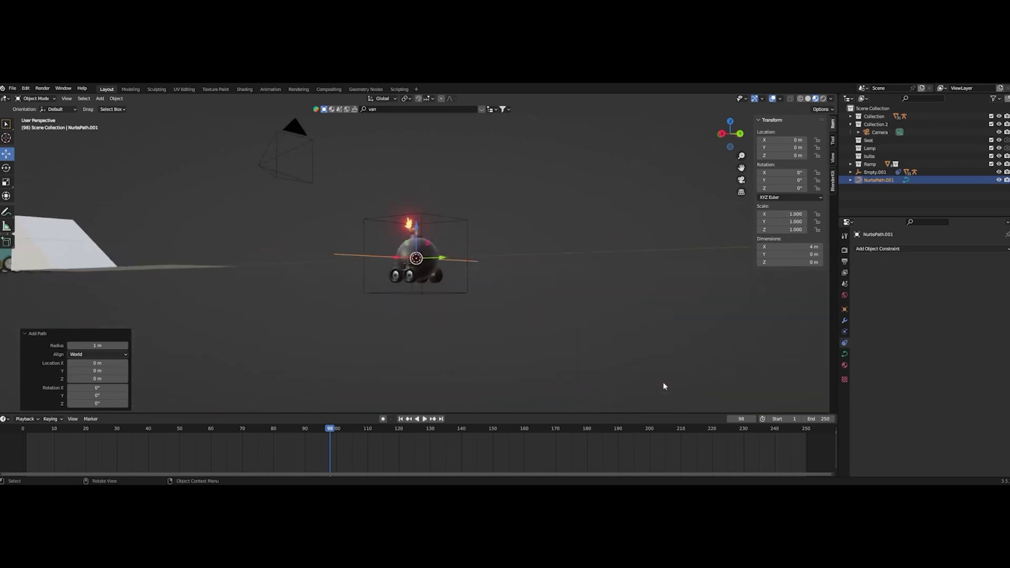
middle_drag(483, 193, 523, 220)
middle_drag(524, 219, 527, 216)
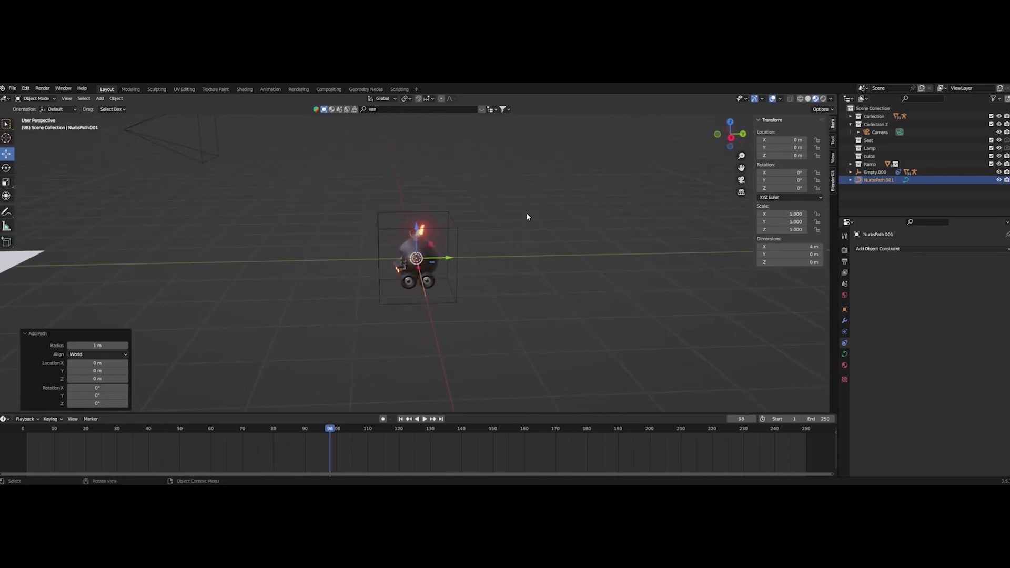
Set the path's Z rotation to 90° to align it with the ramps along the Y axis
click(845, 309)
click(954, 300)
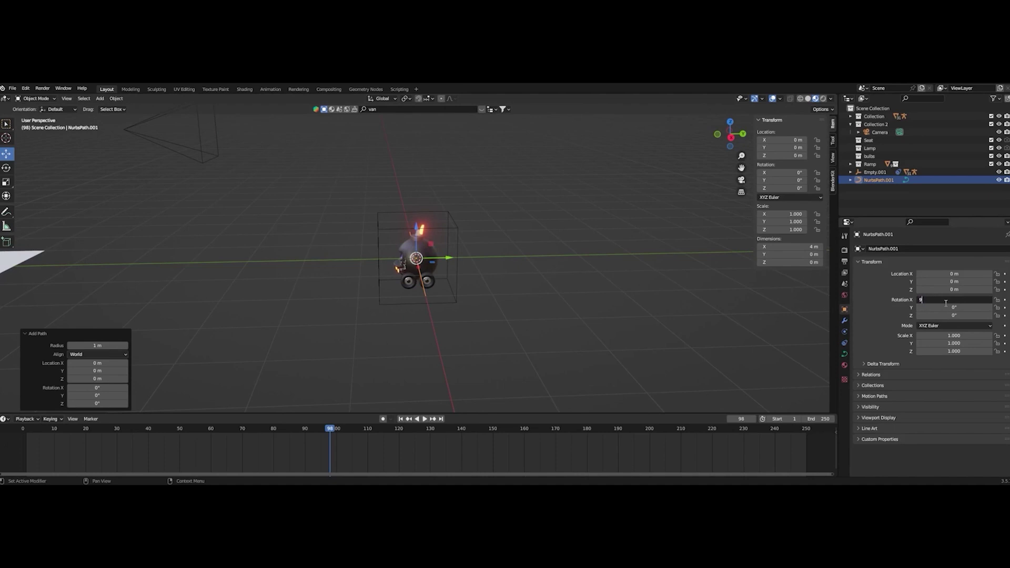
key(Return)
click(960, 307)
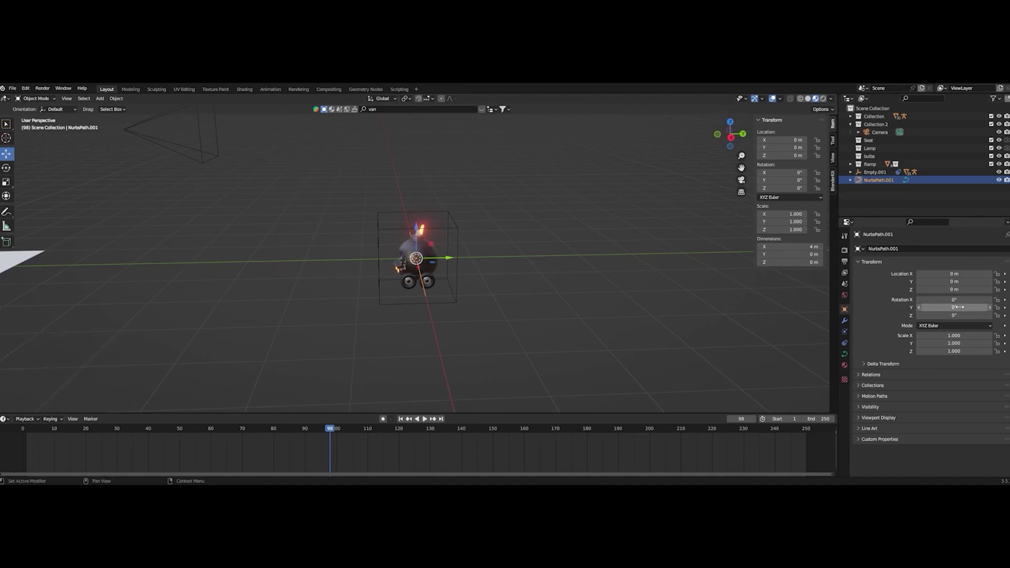
key(Escape)
click(964, 314)
key(Return)
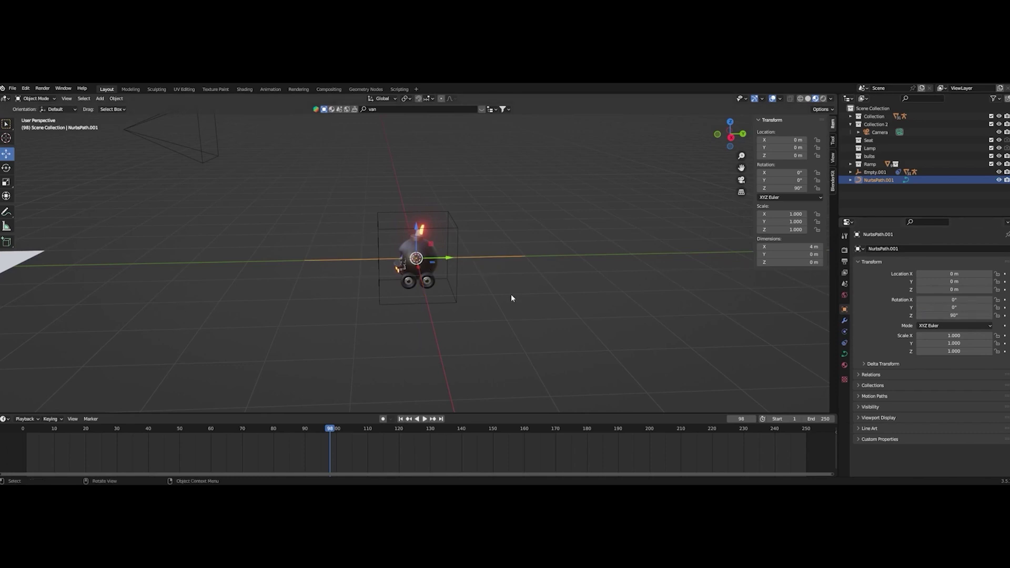
In Edit Mode, move the path's end point nearest the ramps along Y to the first ramp's foot, about local X -14.29 m
key(Tab)
click(303, 260)
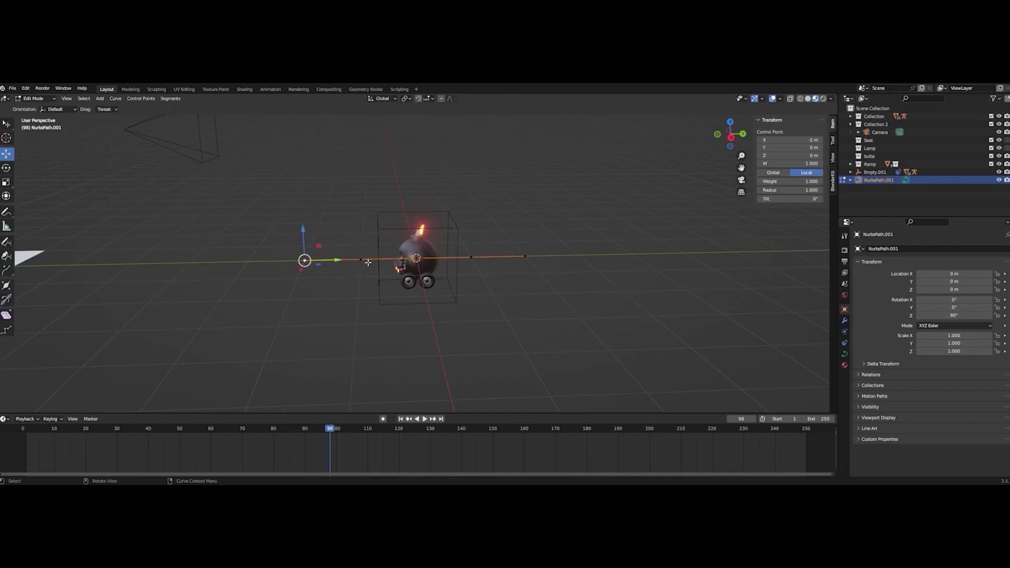
shift+middle_drag(318, 293, 467, 295)
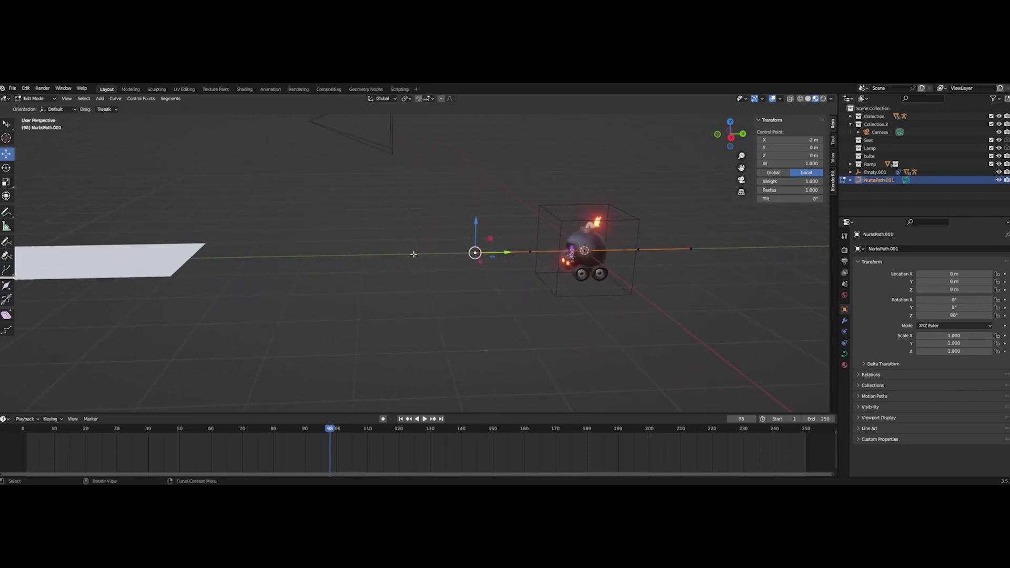
scroll(225, 258, down, 5)
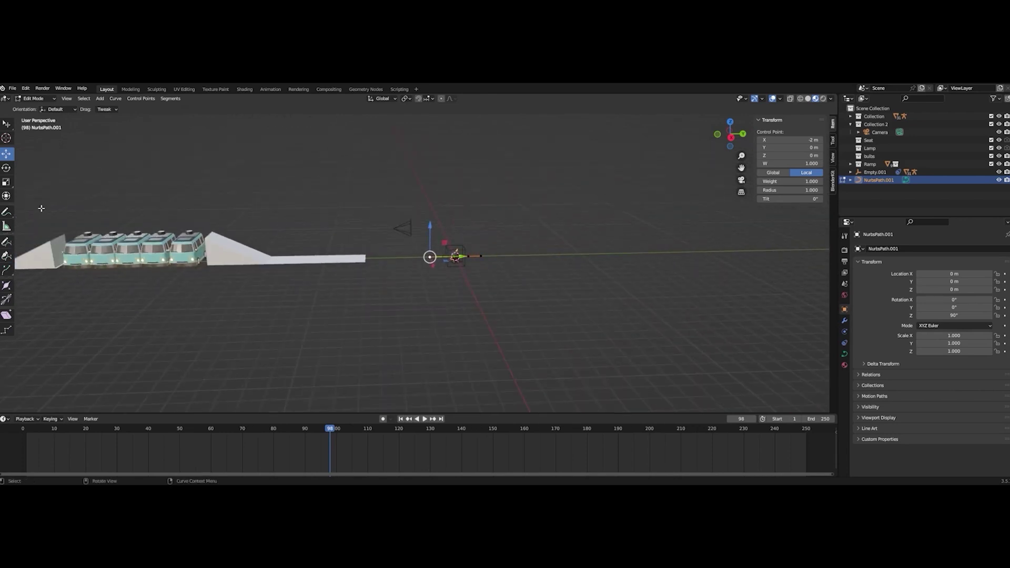
scroll(408, 271, up, 2)
scroll(409, 274, up, 2)
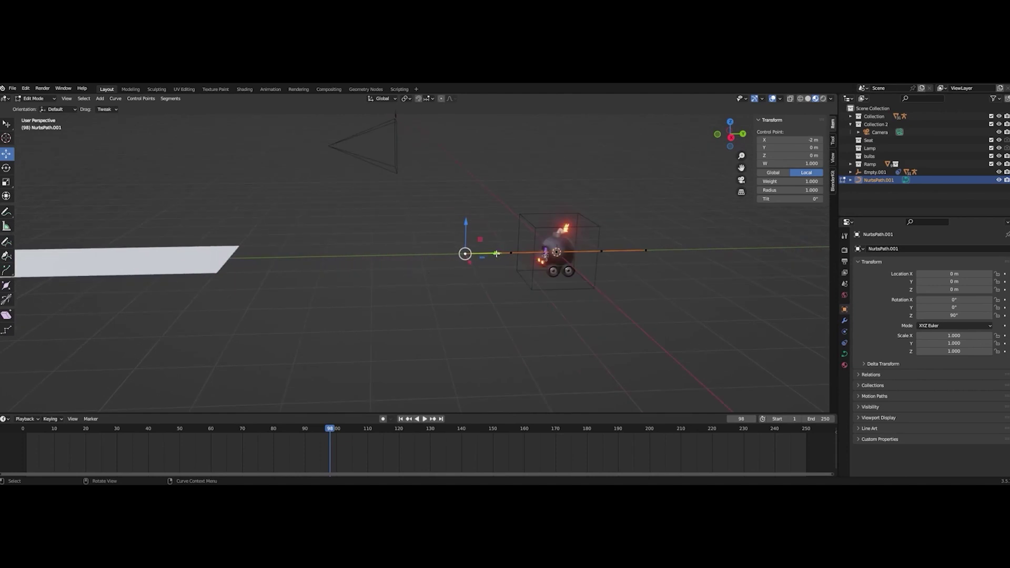
drag(496, 254, 133, 255)
shift+middle_drag(133, 255, 545, 277)
drag(570, 260, 306, 266)
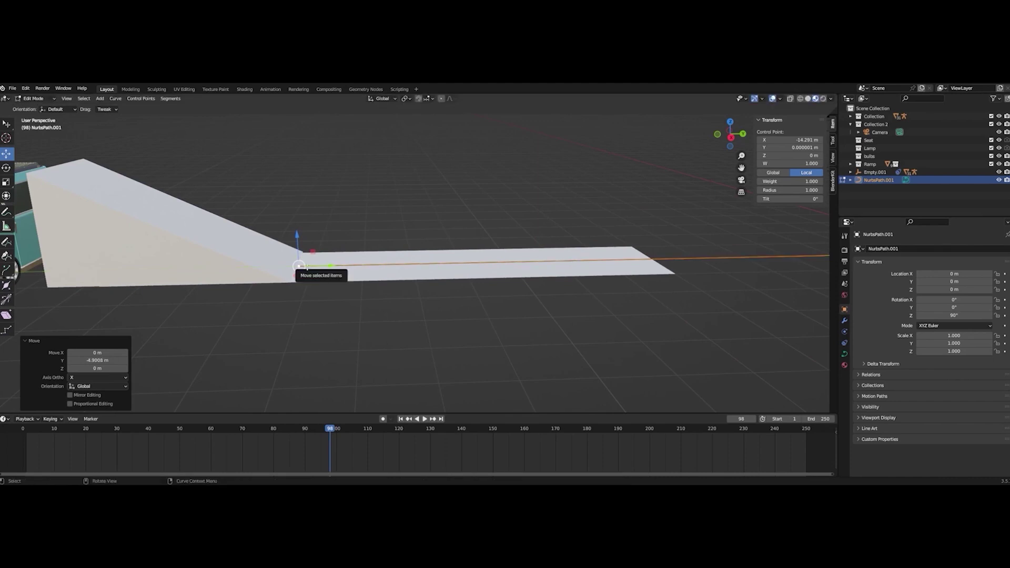
drag(307, 266, 79, 157)
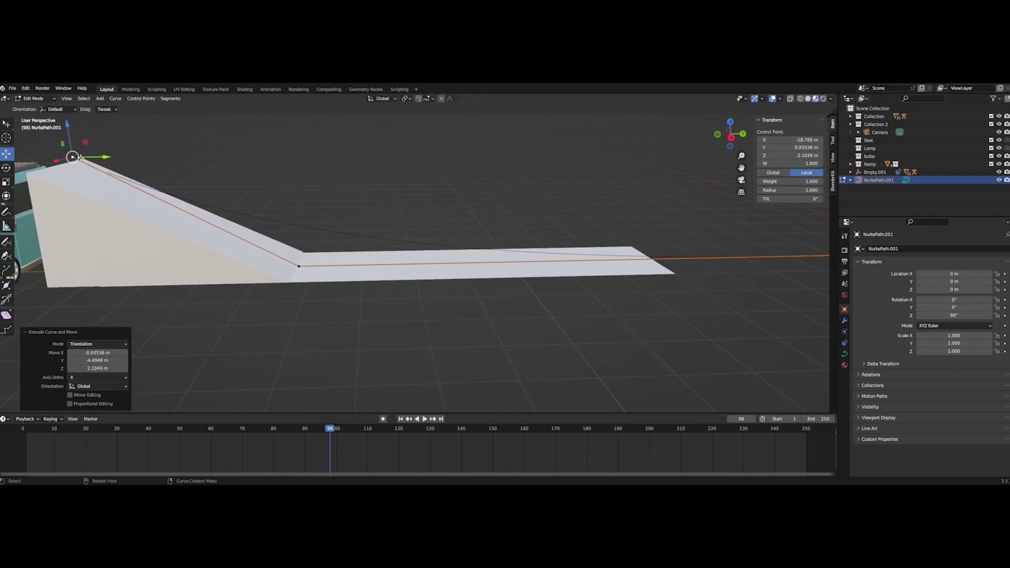
key(alt+a)
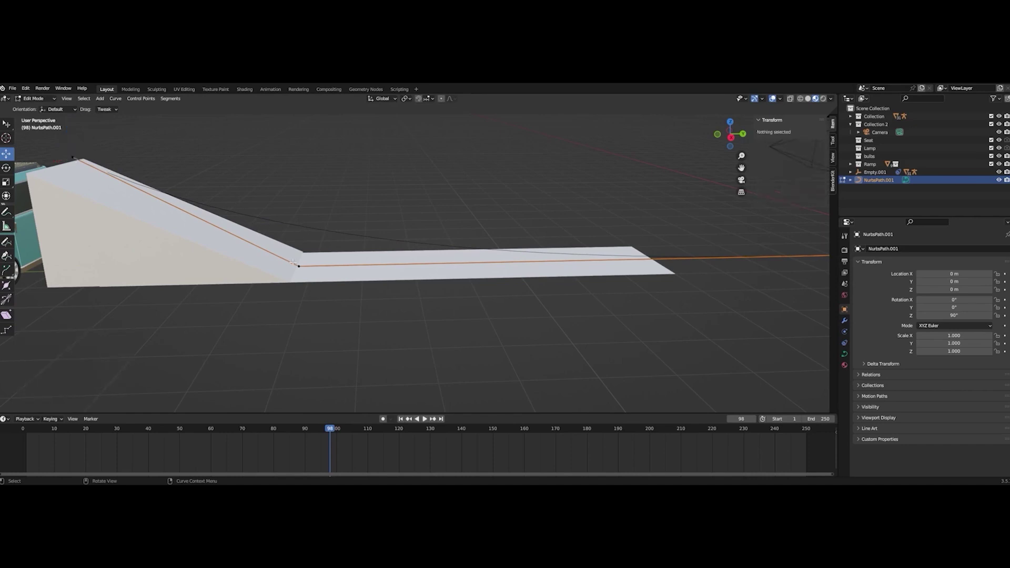
click(298, 266)
mouse_move(298, 237)
mouse_down()
mouse_move(289, 285)
mouse_move(293, 235)
mouse_up()
key(ctrl+z)
key(ctrl+z)
key(ctrl+shift+z)
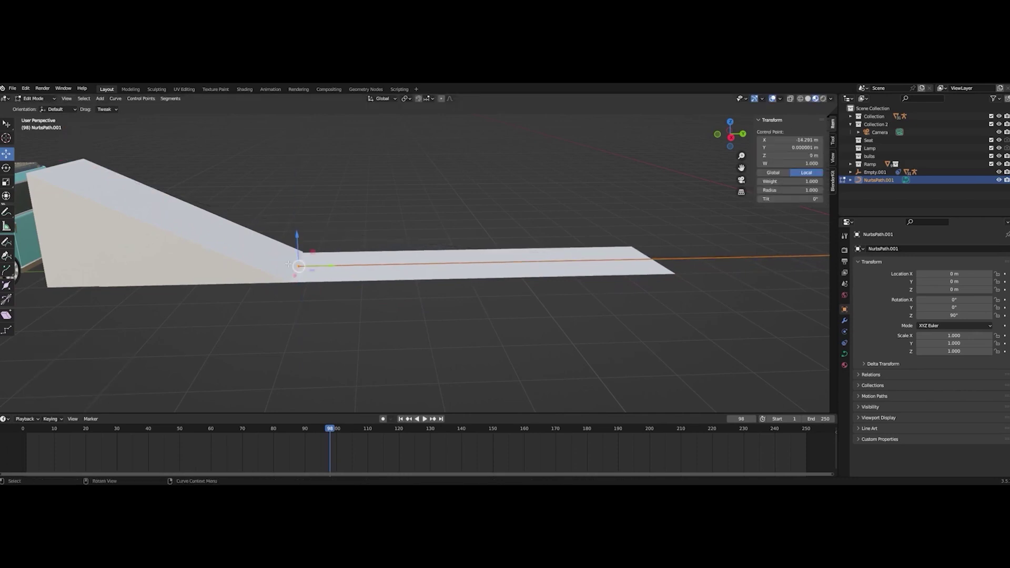
Extrude five successive control points from the path's end at the ramp's foot up the slope to its top edge
key(e)
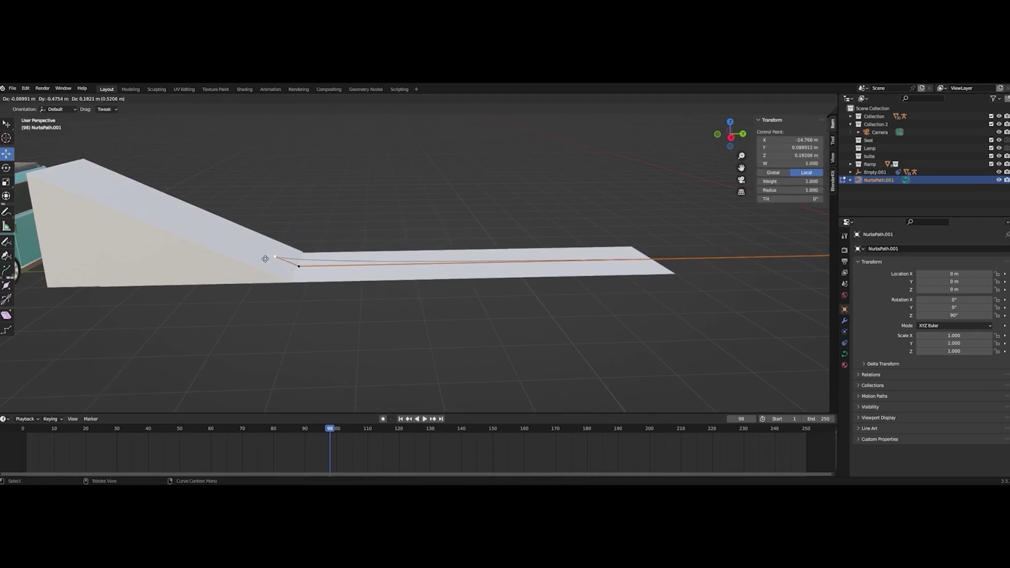
click(266, 259)
drag(265, 259, 225, 238)
click(222, 236)
key(e)
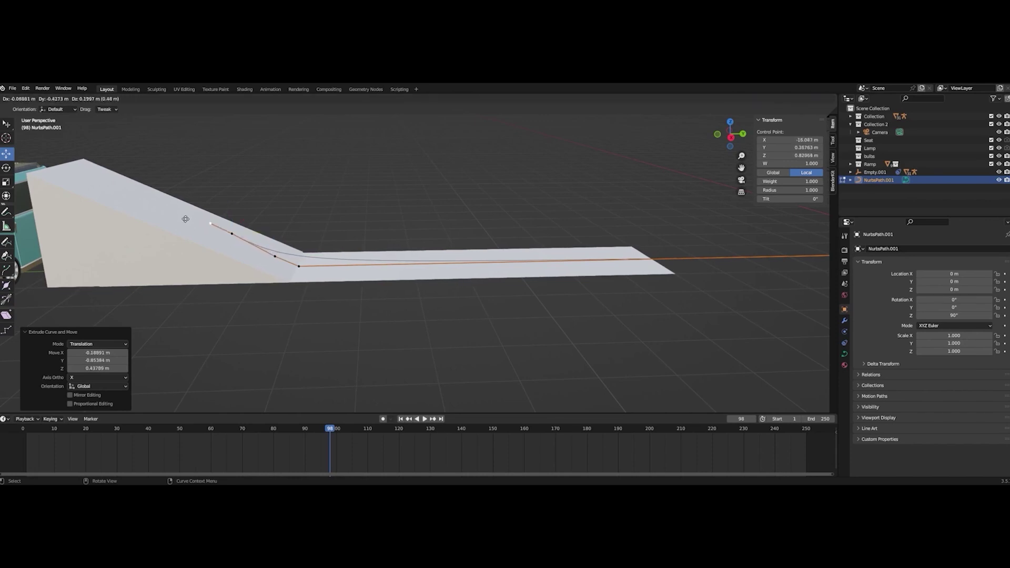
click(166, 211)
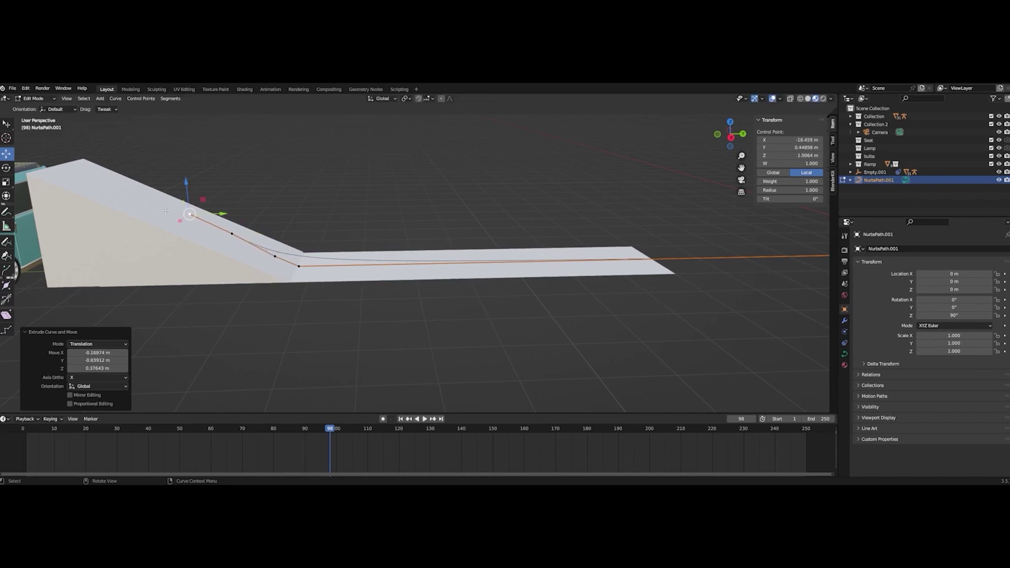
key(e)
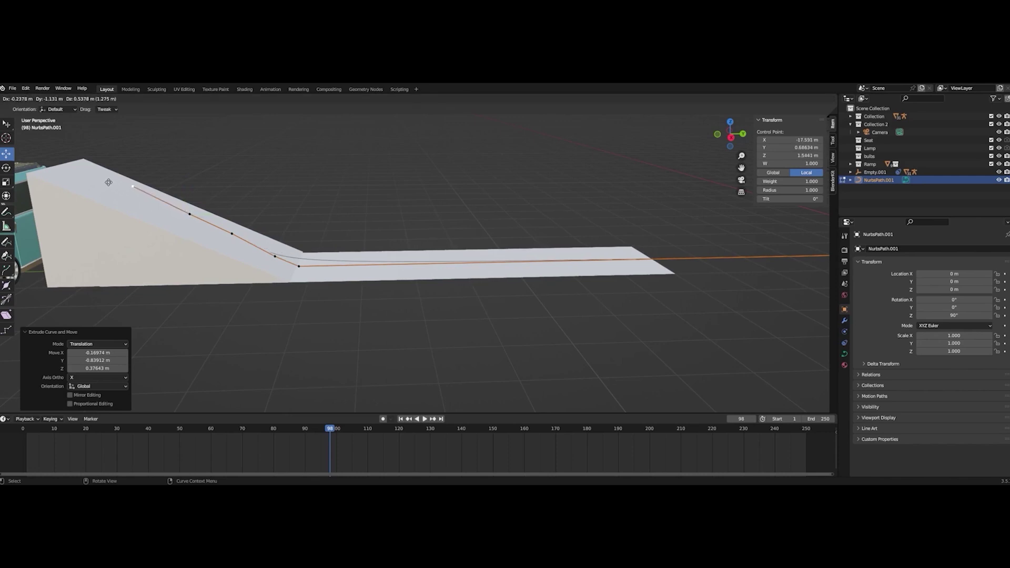
click(108, 181)
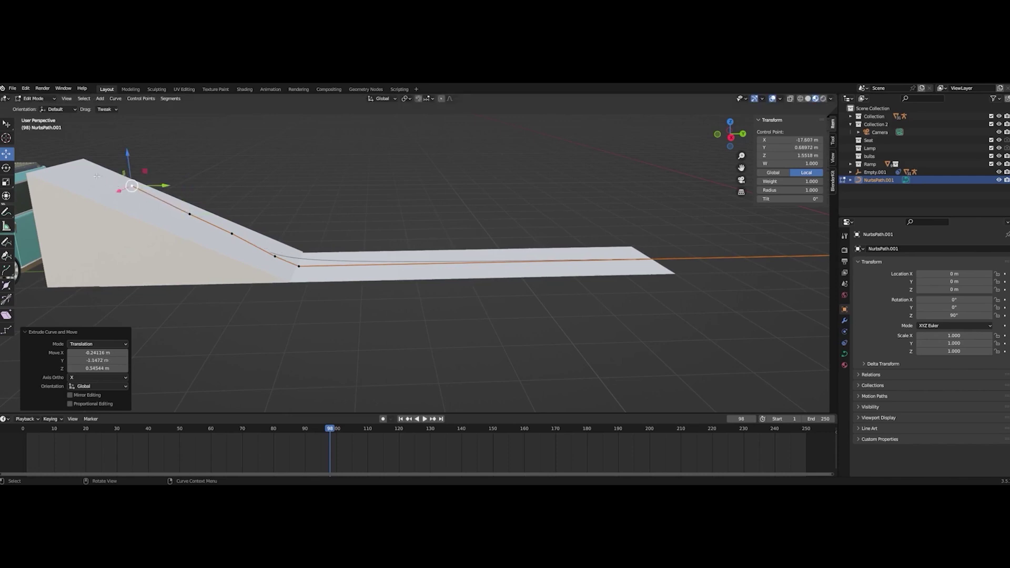
key(e)
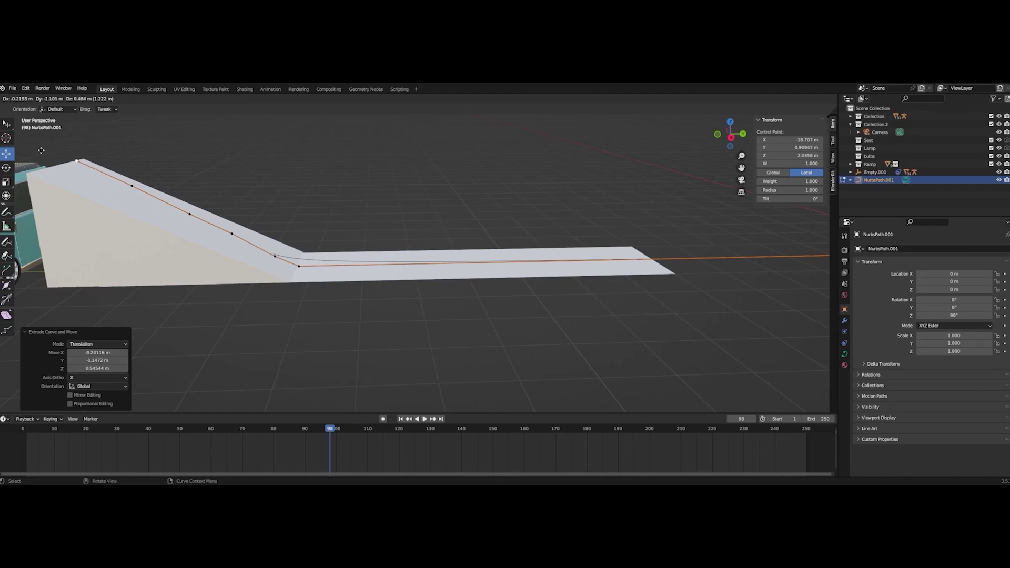
click(41, 151)
Move the extruded control points on the slope along X to line them up with the ramp's centre
middle_drag(228, 172, 159, 177)
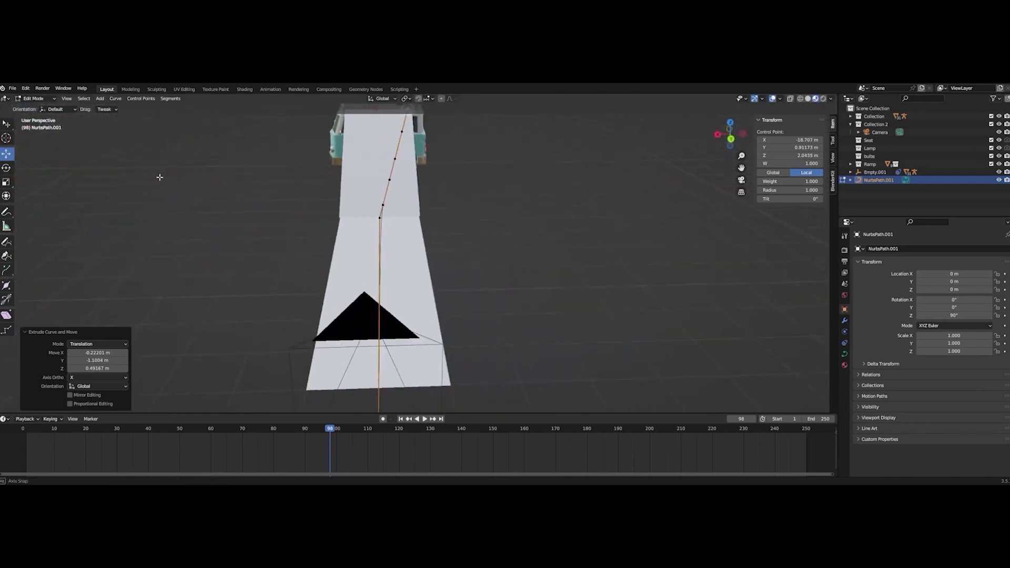
middle_drag(509, 180, 382, 263)
shift+click(384, 207)
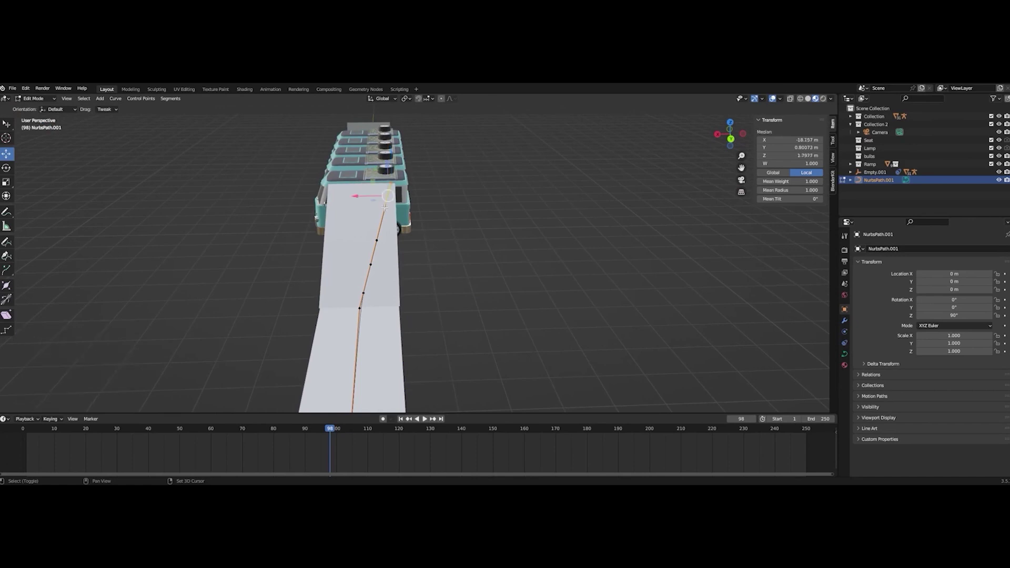
mouse_move(348, 223)
mouse_down()
mouse_move(338, 221)
mouse_move(349, 218)
mouse_move(336, 241)
mouse_up()
click(377, 241)
click(385, 209)
drag(384, 209, 329, 184)
click(390, 184)
click(371, 265)
drag(339, 266, 329, 293)
click(368, 293)
middle_drag(329, 293, 490, 245)
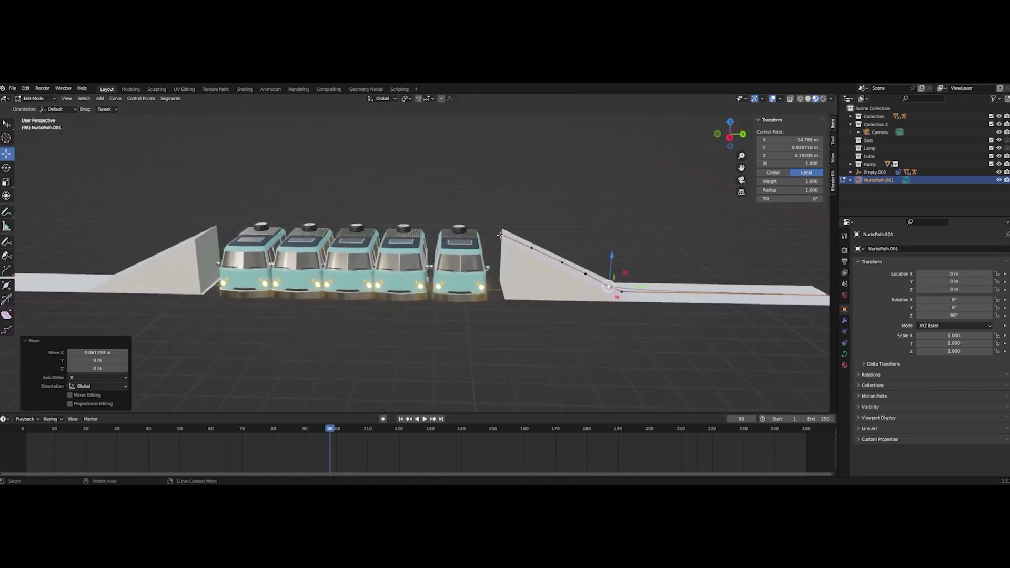
Extrude the path from the ramp's top to a peak above the vans about 4.5 m high, and down toward the landing ramp
click(500, 236)
key(g)
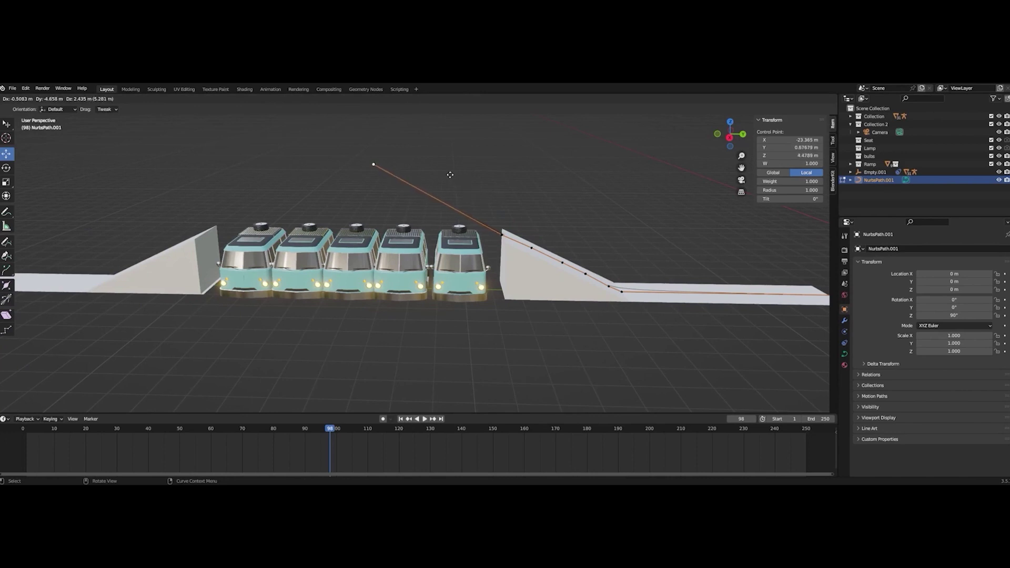
click(449, 175)
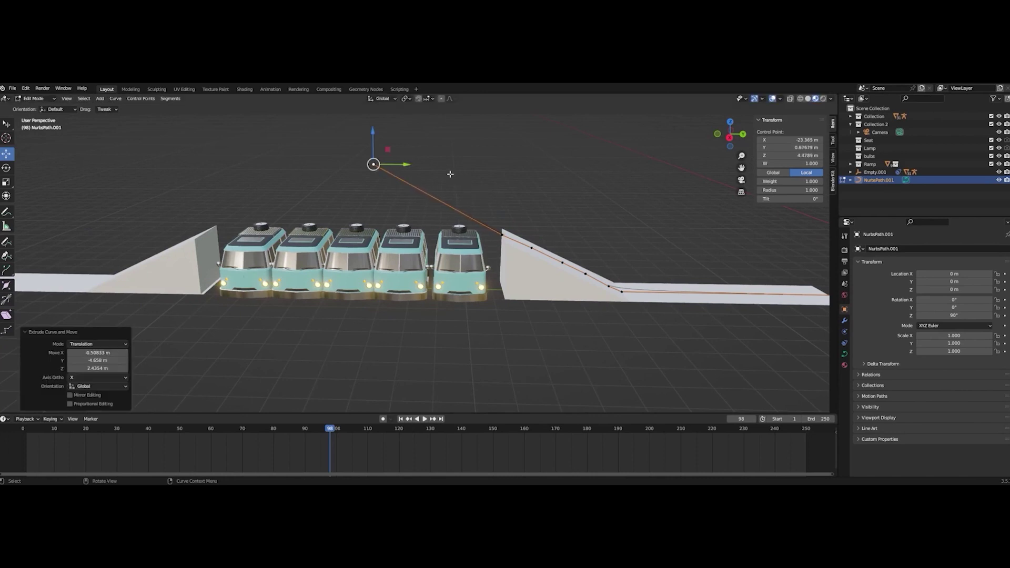
key(e)
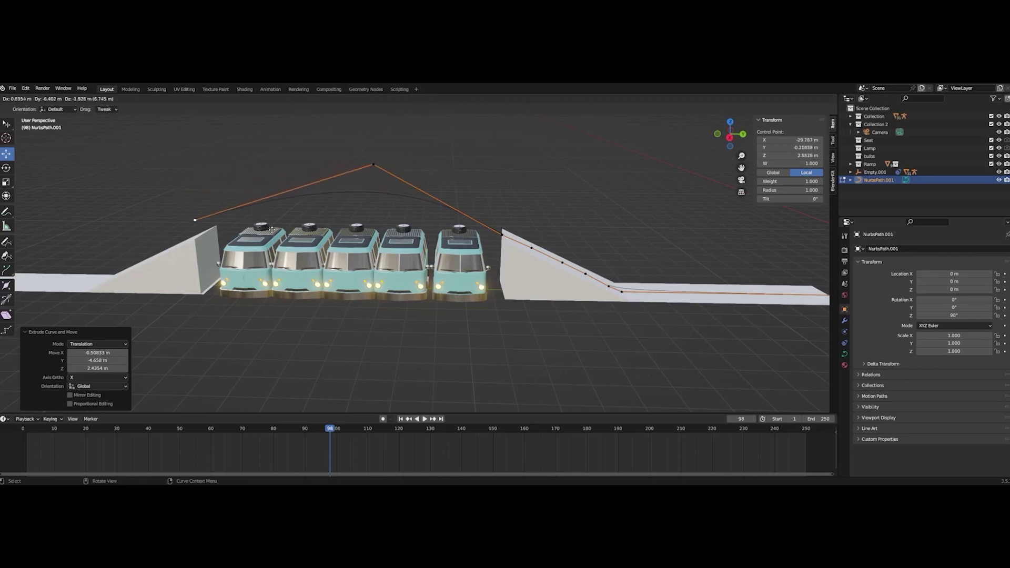
click(282, 240)
Move the path's end point onto the landing ramp's top edge, to about local Y 0.027, Z 1.816 m
middle_drag(282, 240, 380, 304)
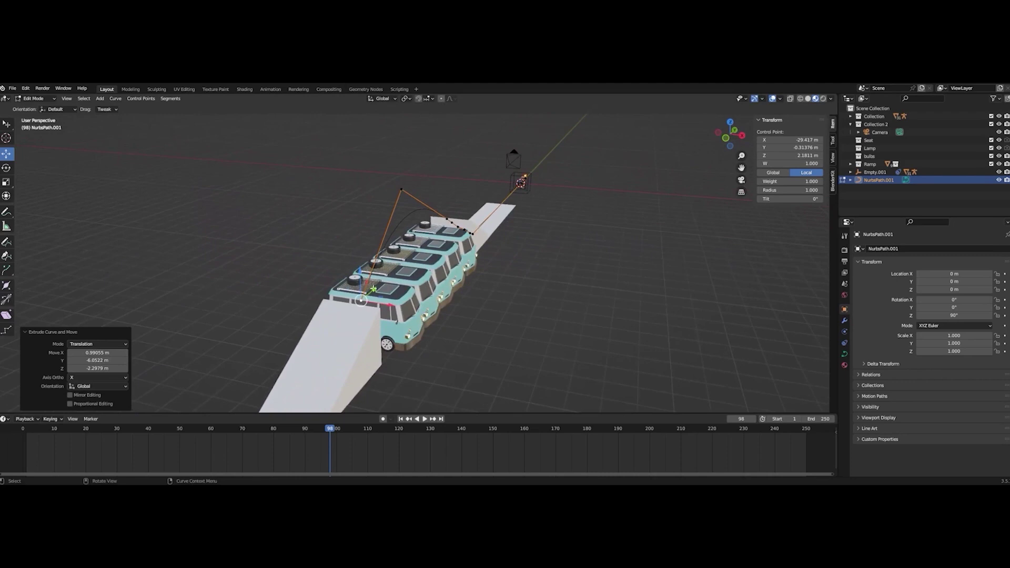
drag(373, 288, 363, 295)
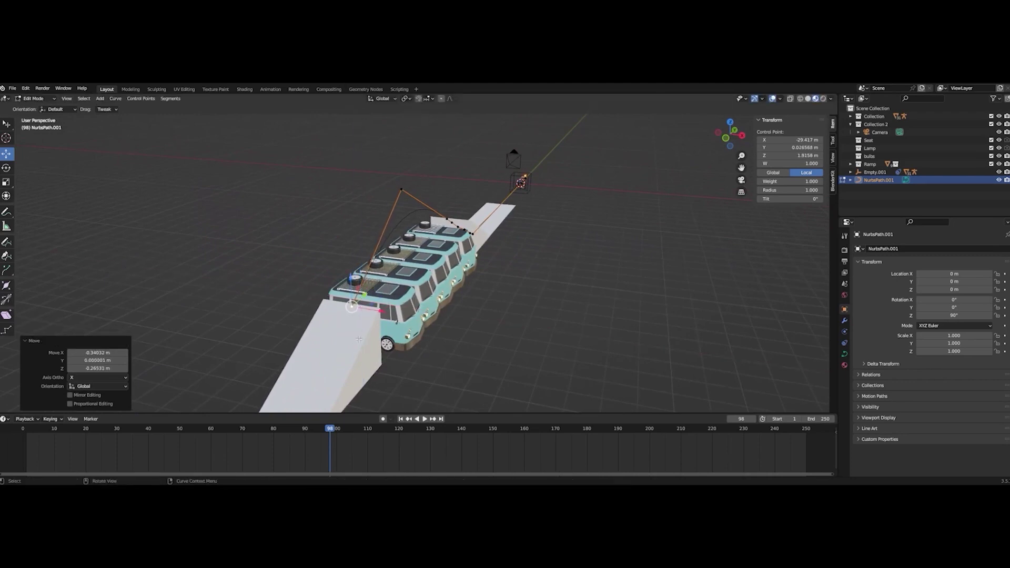
mouse_move(357, 333)
middle_down()
mouse_move(371, 304)
mouse_move(364, 317)
middle_up()
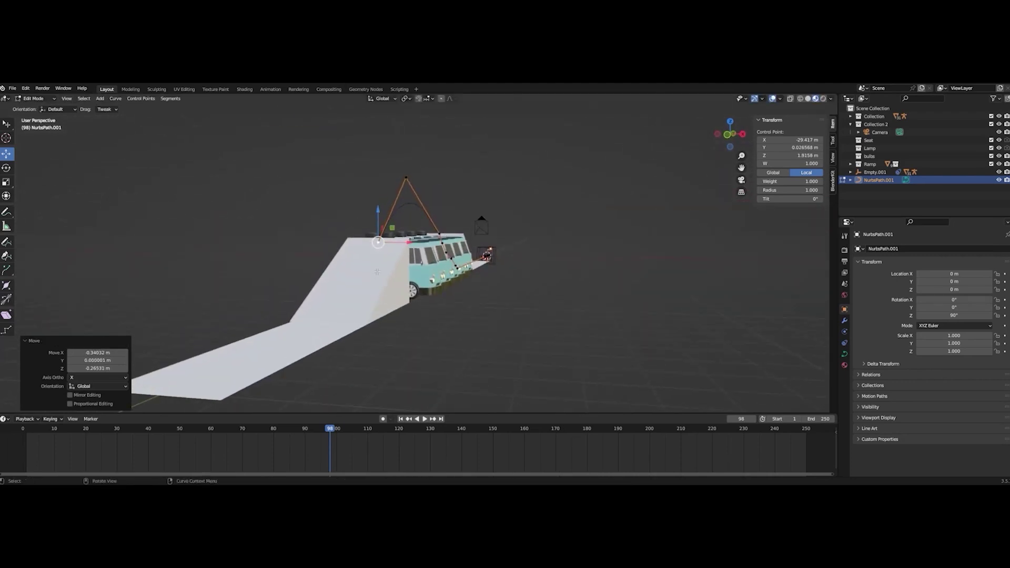
Try to extrude four control points from the path's end down the landing ramp to its far edge
key(e)
click(347, 323)
key(e)
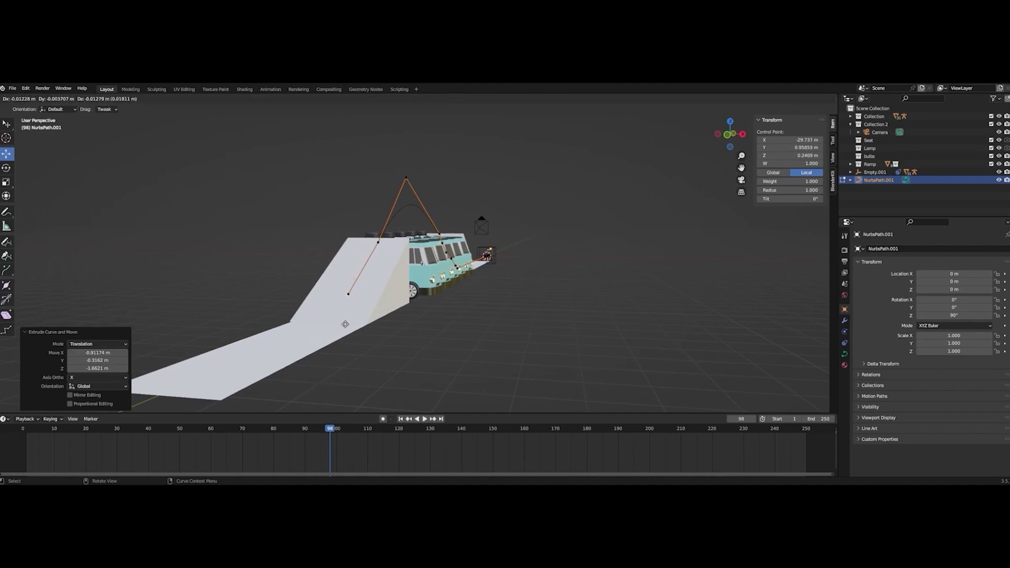
click(317, 327)
key(e)
click(252, 389)
key(e)
click(141, 399)
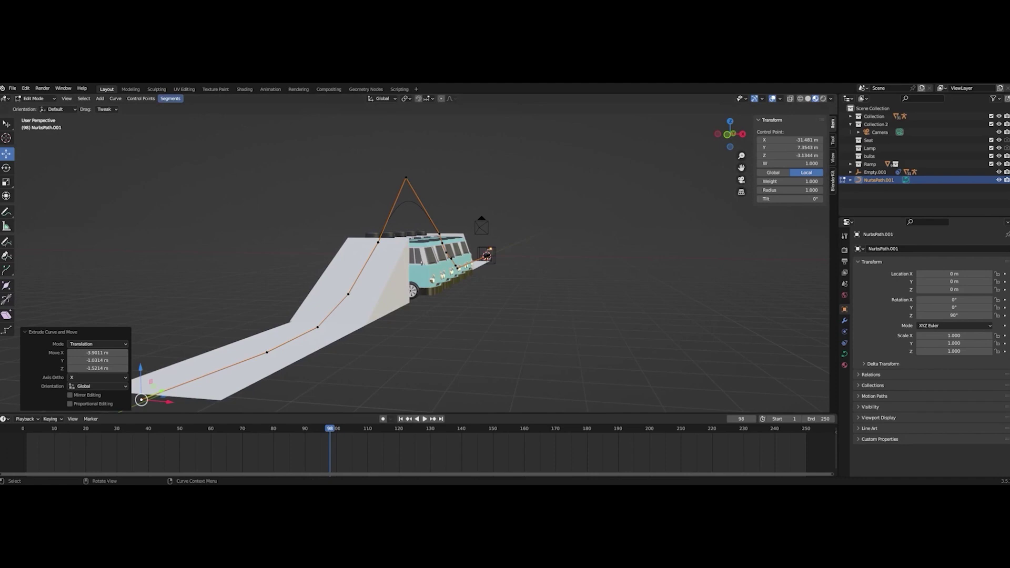
Try to shift the last three extruded control points along X to line them up with the landing ramp
middle_drag(400, 235, 317, 347)
key(g)
key(x)
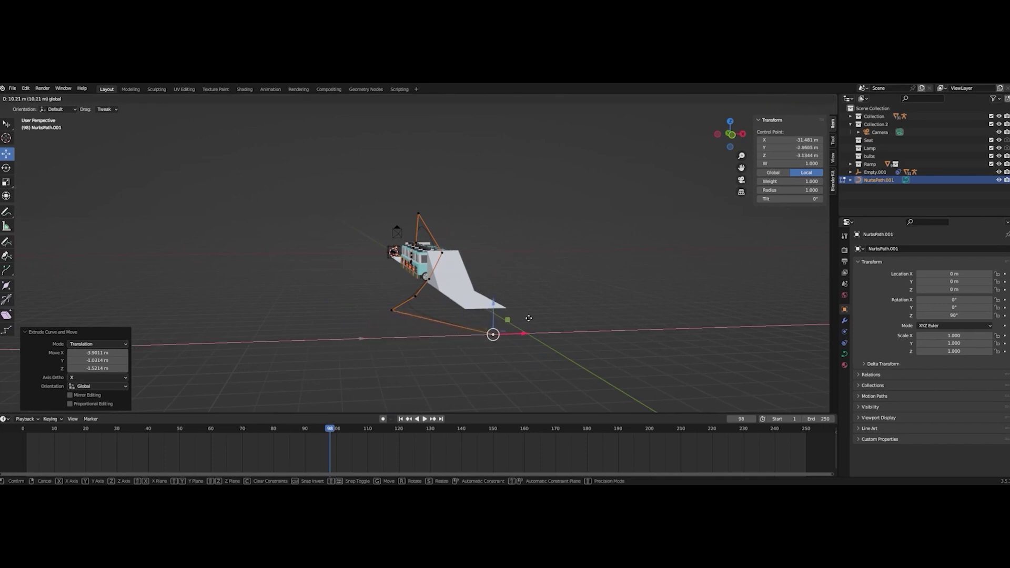
click(563, 314)
drag(393, 310, 398, 311)
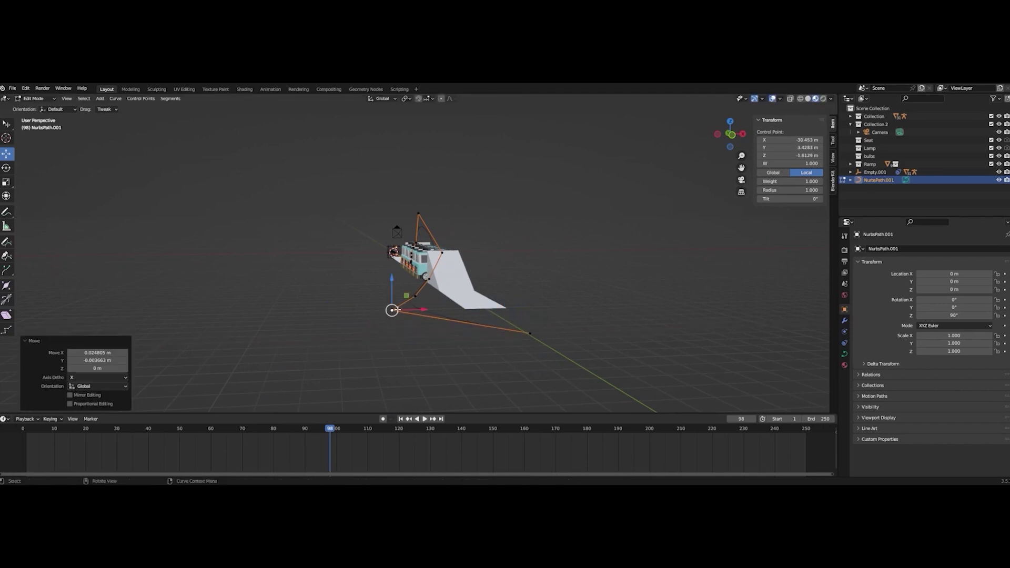
key(g)
key(x)
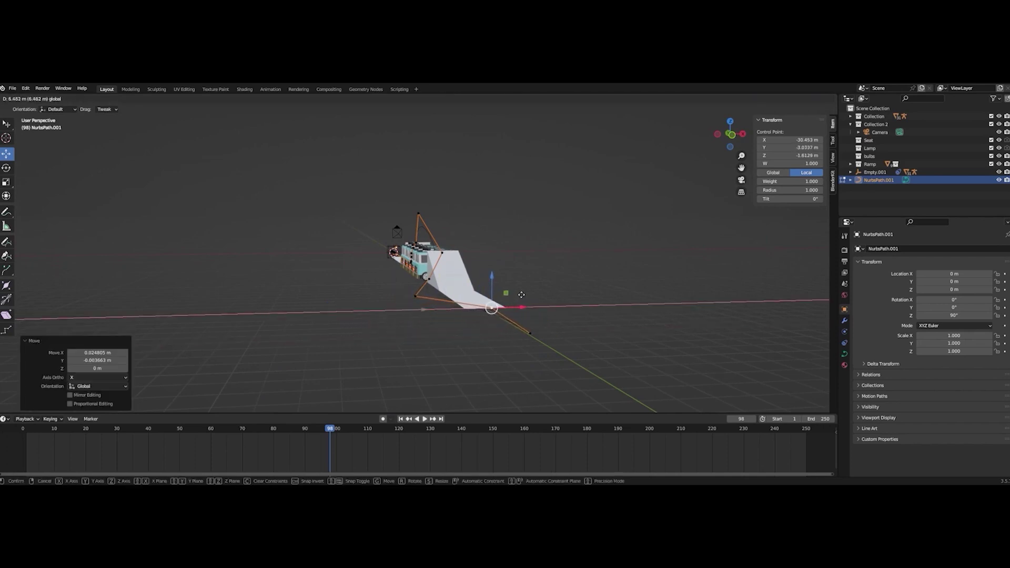
click(521, 295)
click(415, 296)
key(g)
key(x)
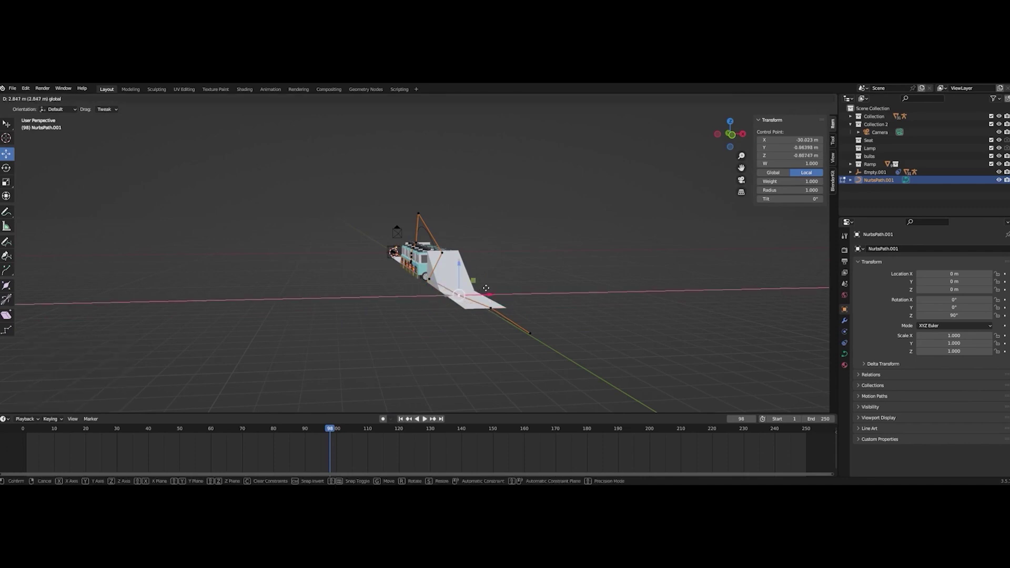
click(509, 280)
middle_drag(509, 281, 387, 281)
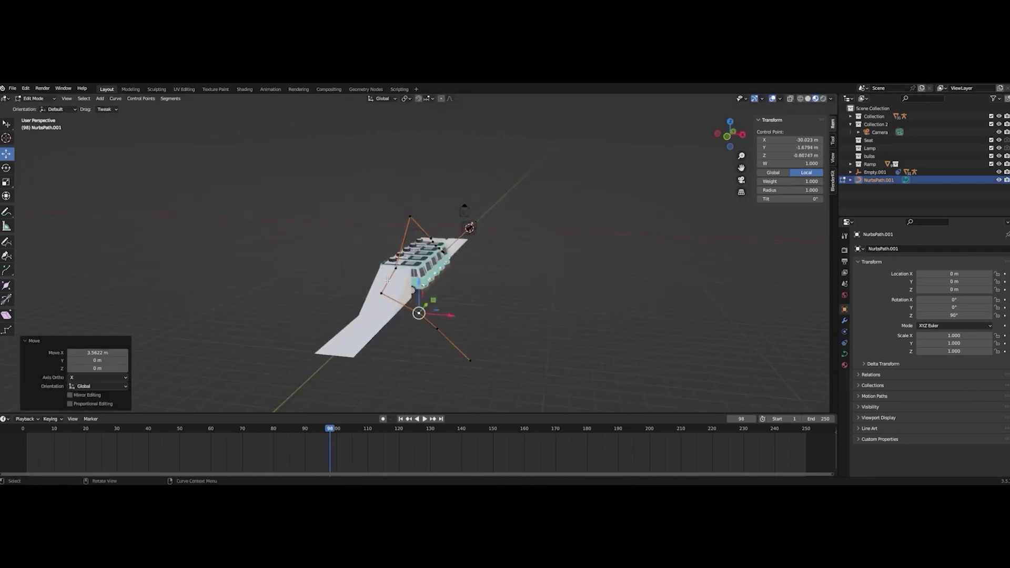
Try to reposition the path's end control point near the landing ramp's far edge, adjusting its height along Z
click(470, 361)
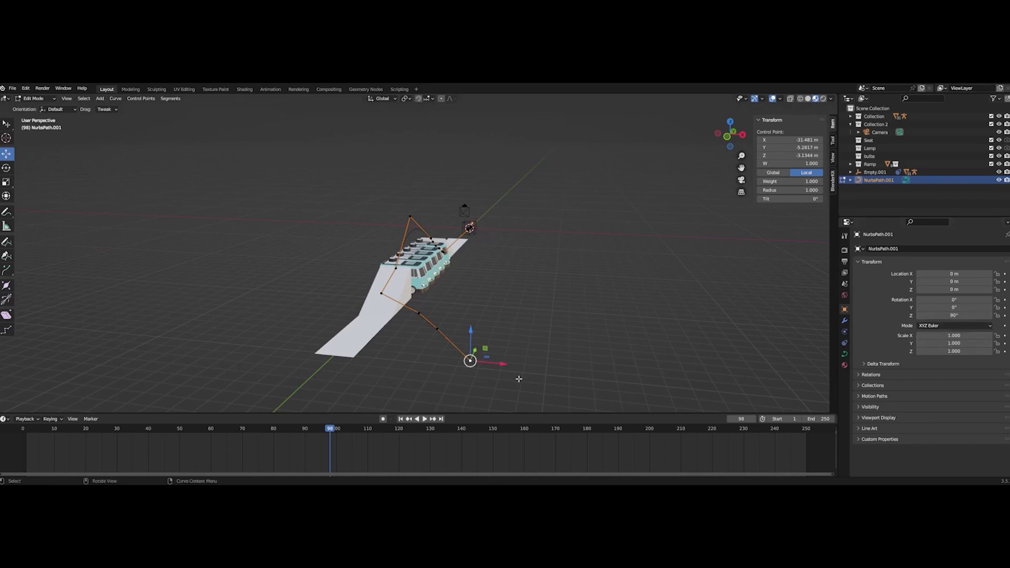
key(g)
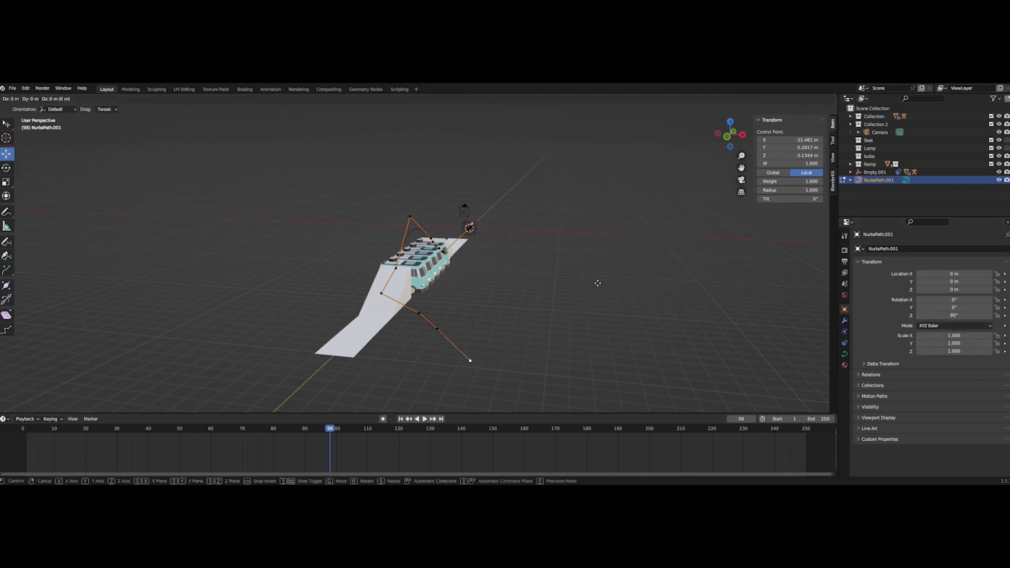
key(0)
key(Return)
key(g)
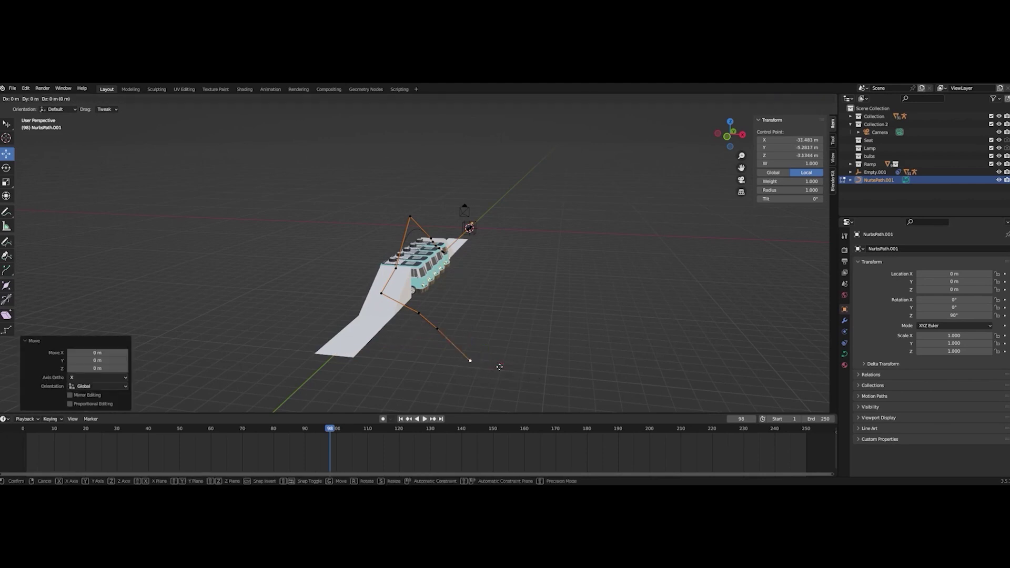
click(375, 352)
middle_drag(375, 353, 443, 341)
key(g)
key(z)
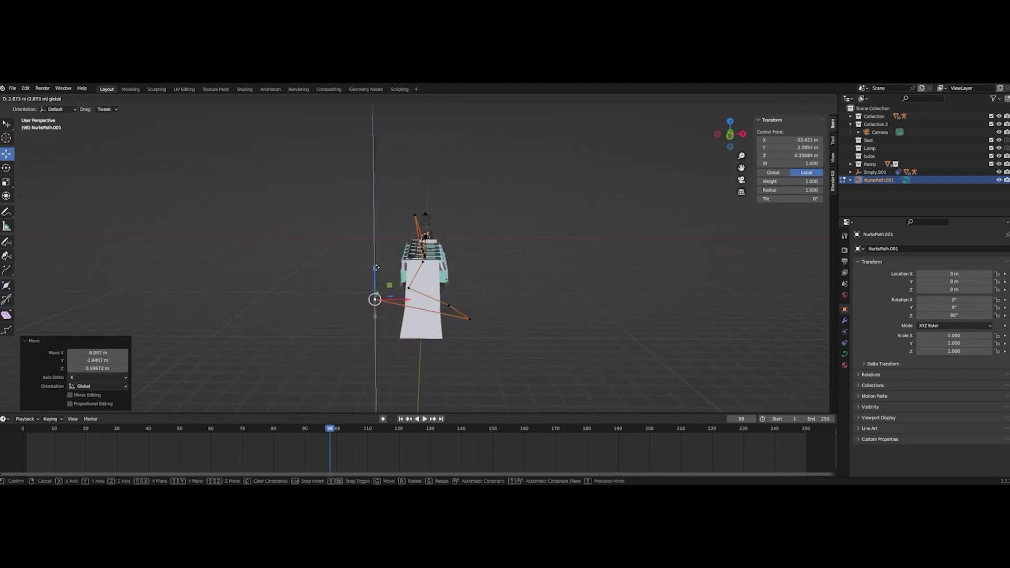
click(376, 268)
Undo the moves and the control points extruded down the landing ramp, back to the point on its top edge
middle_drag(518, 314, 494, 315)
key(g)
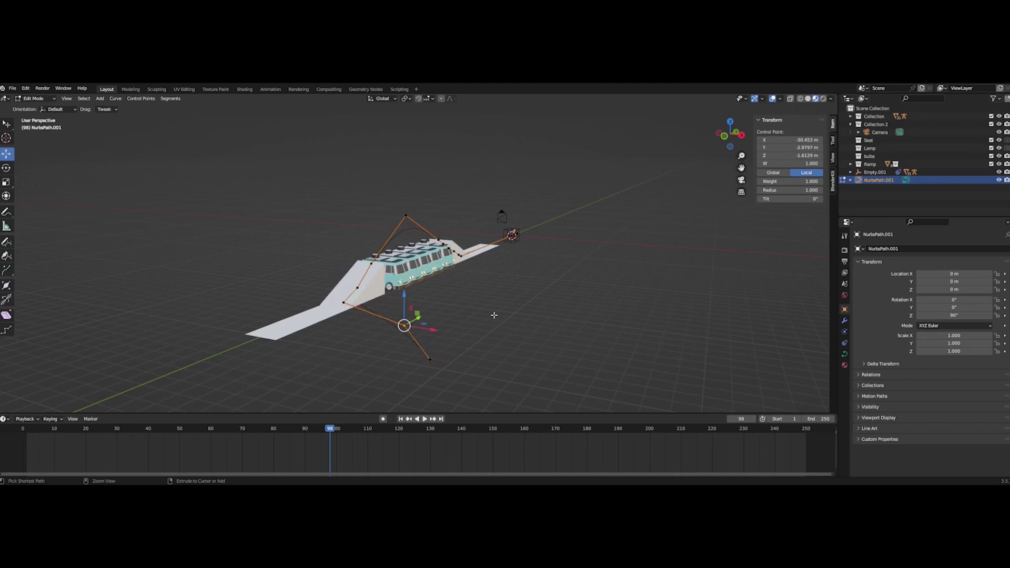
click(495, 315)
key(ctrl+z)
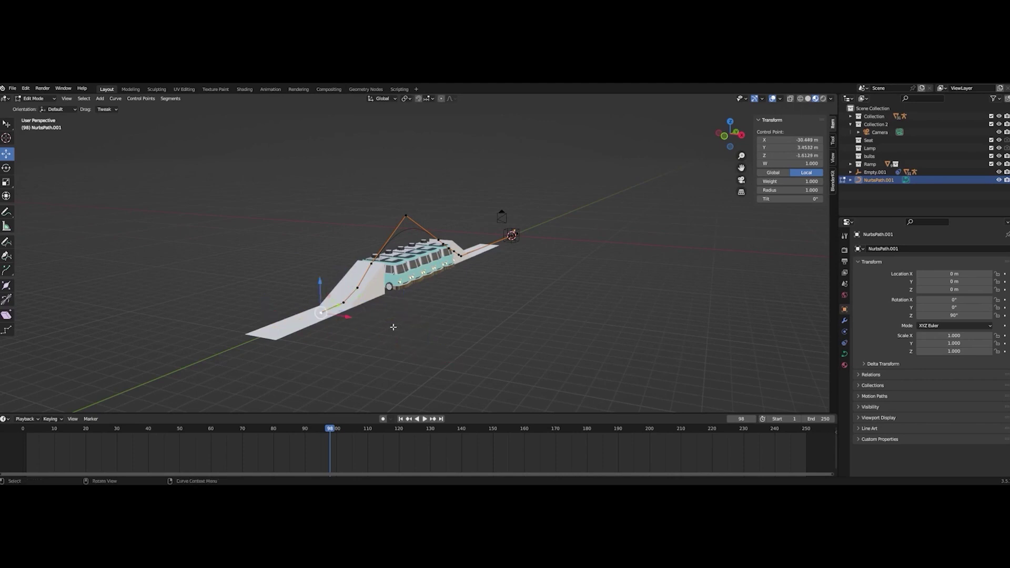
middle_drag(423, 324, 465, 329)
key(ctrl+z)
Extrude one control point down from the landing ramp's top edge and move it along Y and Z to about local Z 0.08 m
mouse_move(523, 305)
middle_down()
mouse_move(565, 298)
mouse_move(531, 299)
middle_up()
key(g)
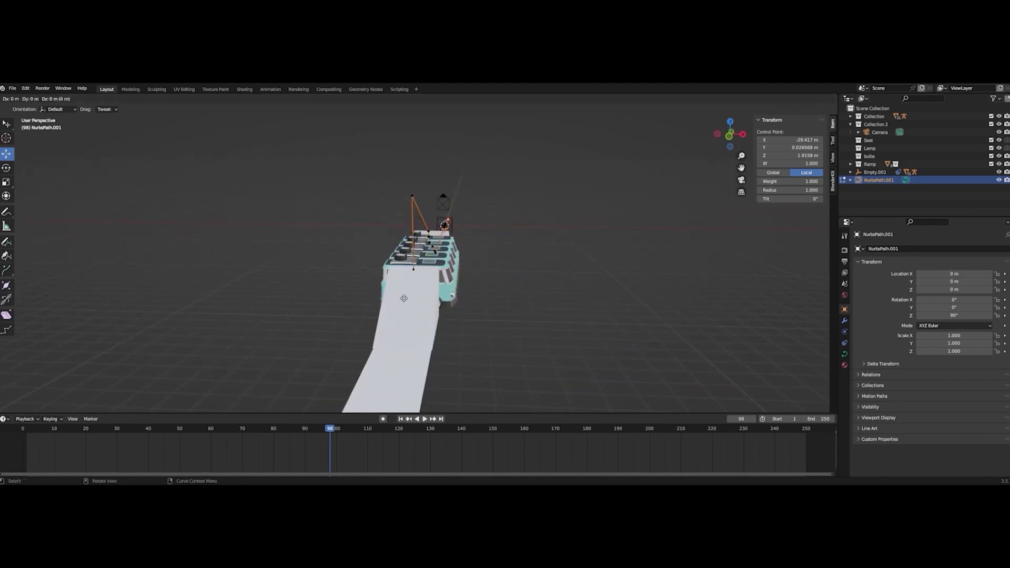
click(399, 349)
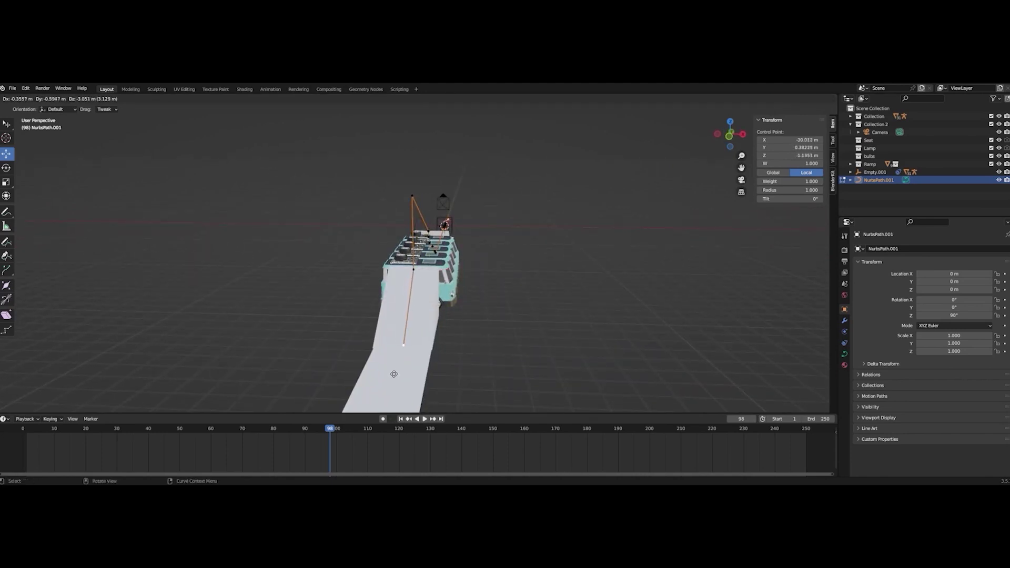
middle_drag(399, 343, 481, 340)
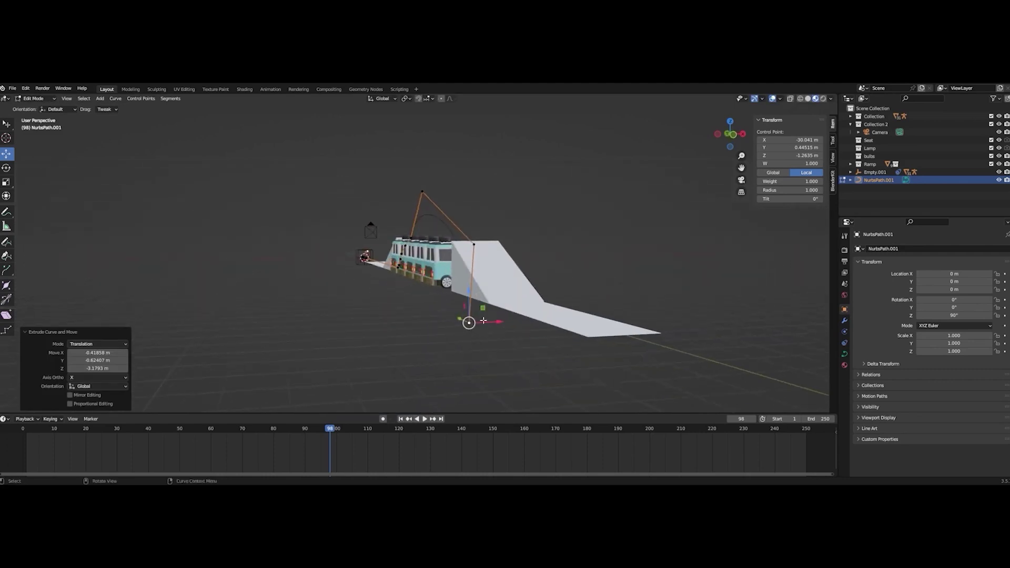
key(g)
key(y)
click(541, 352)
key(g)
key(z)
click(547, 279)
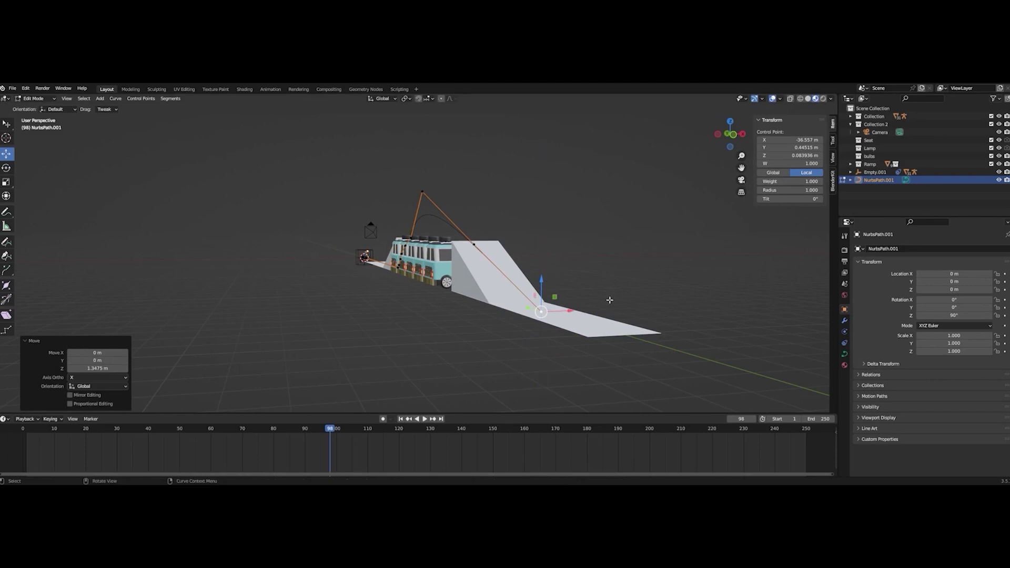
Slide the extruded control point back along the landing ramp to its bend, at about local X -33.46 m
middle_drag(547, 280, 568, 304)
middle_drag(248, 310, 220, 328)
drag(237, 312, 326, 229)
click(326, 261)
click(254, 309)
middle_drag(254, 309, 331, 325)
Extrude an end point from the bend to the landing ramp's far end and adjust it to about local X -39.52, Y 0.26, Z 0.02 m
key(g)
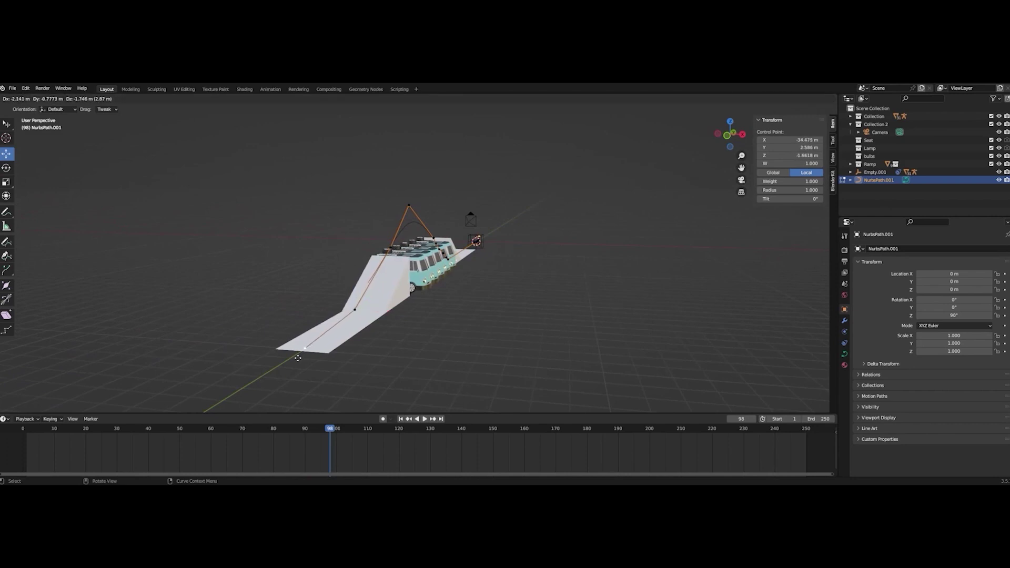
click(297, 359)
drag(302, 320, 302, 321)
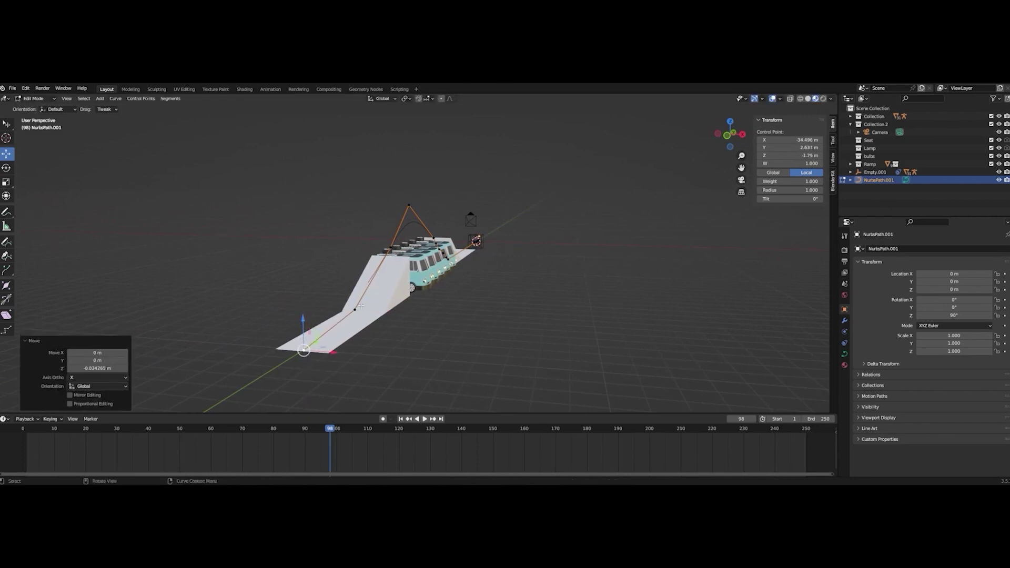
middle_drag(354, 311, 386, 347)
drag(411, 352, 484, 352)
drag(461, 320, 462, 284)
middle_drag(461, 283, 257, 285)
drag(330, 307, 218, 326)
middle_drag(218, 326, 400, 323)
drag(420, 321, 429, 321)
drag(389, 286, 398, 279)
middle_drag(398, 279, 250, 312)
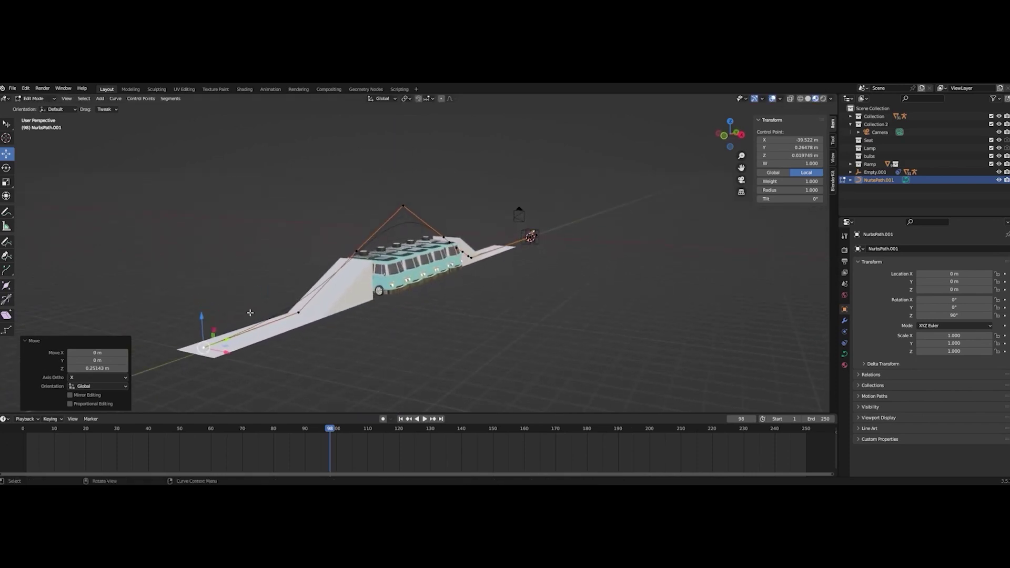
Lower the control point at the landing ramp's bend to about local Z -0.19 m and leave curve editing
click(298, 313)
drag(308, 304, 300, 284)
click(300, 289)
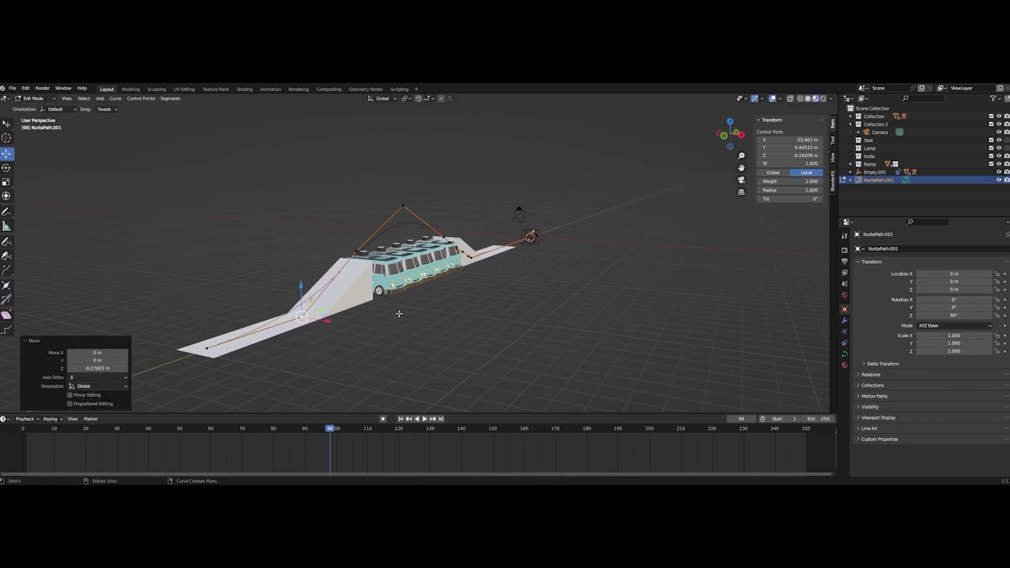
click(574, 275)
middle_drag(575, 275, 525, 276)
scroll(524, 276, down, 3)
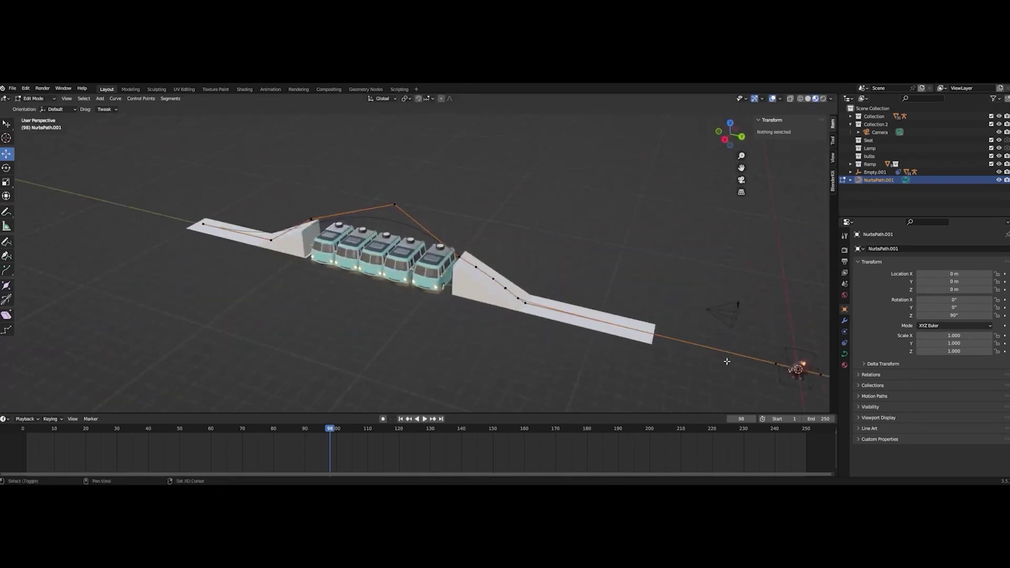
shift+middle_drag(788, 342, 480, 244)
scroll(551, 279, up, 4)
key(Tab)
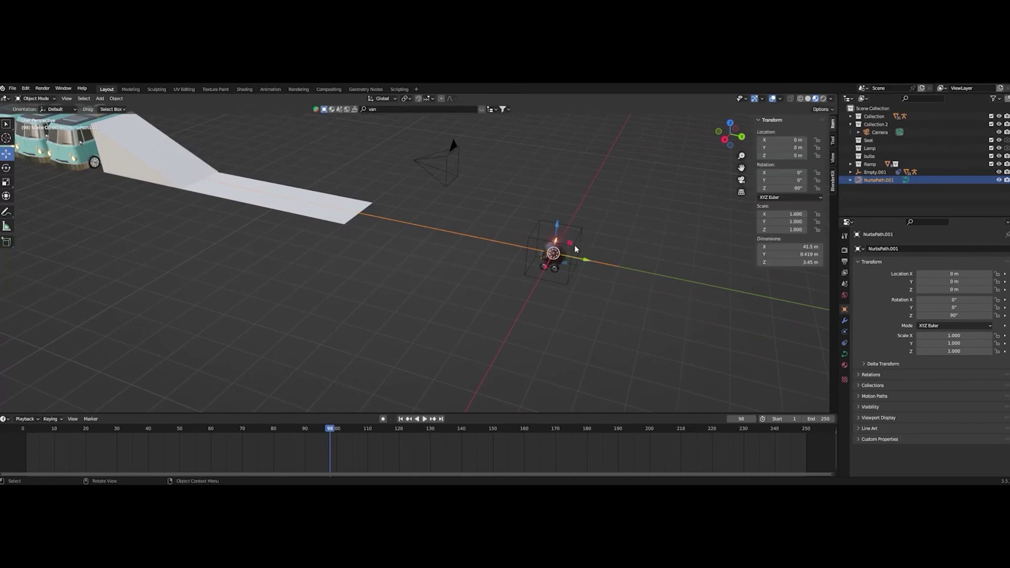
Remove the existing Follow Path constraint from the bomb car's parent empty
middle_drag(645, 246, 612, 215)
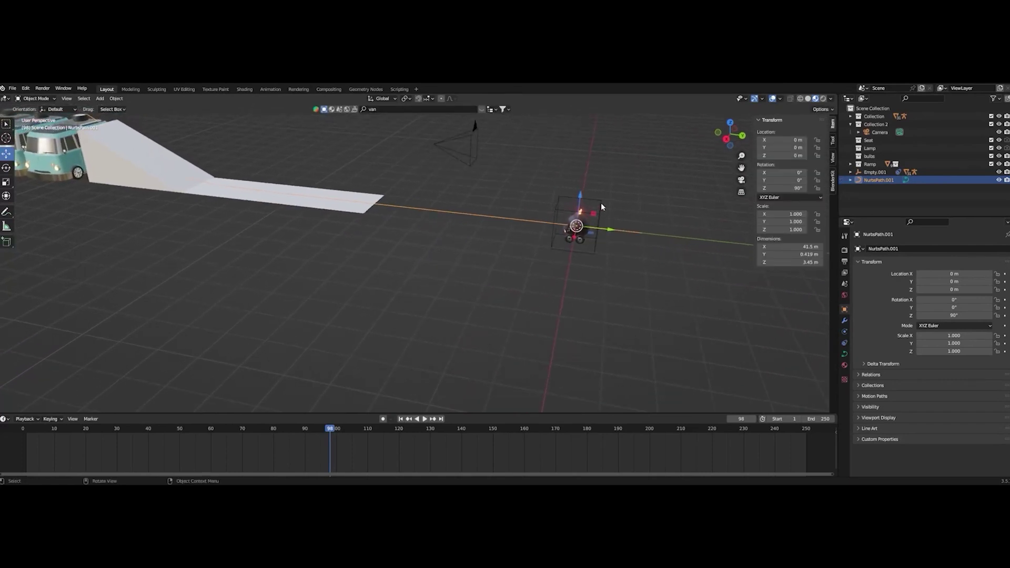
click(602, 206)
click(842, 322)
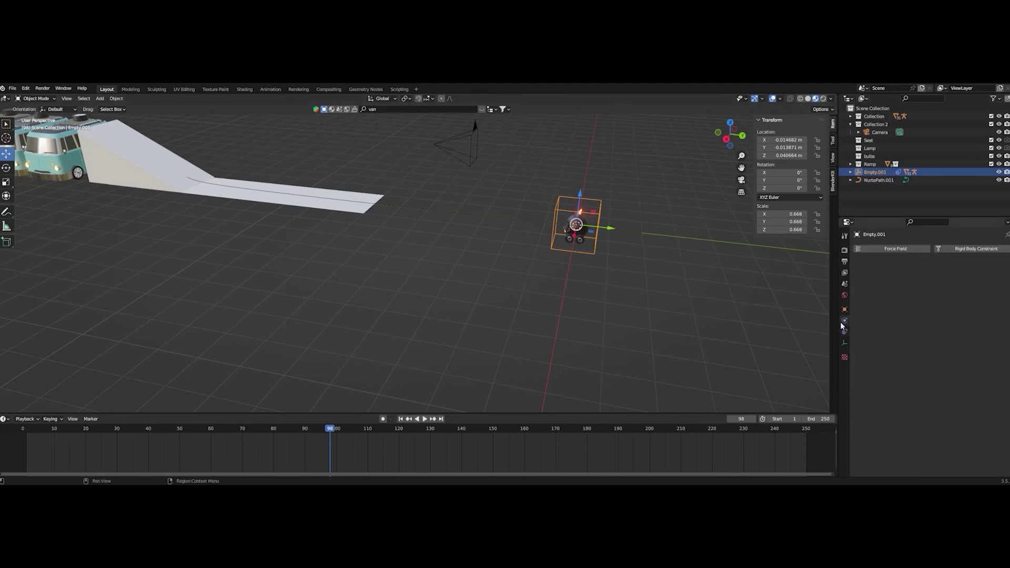
click(844, 333)
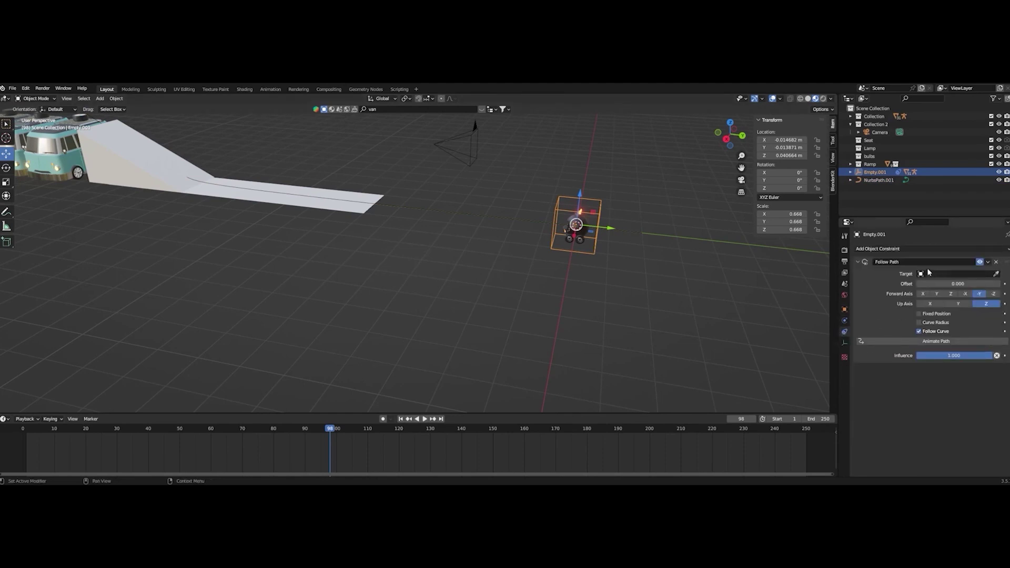
click(996, 262)
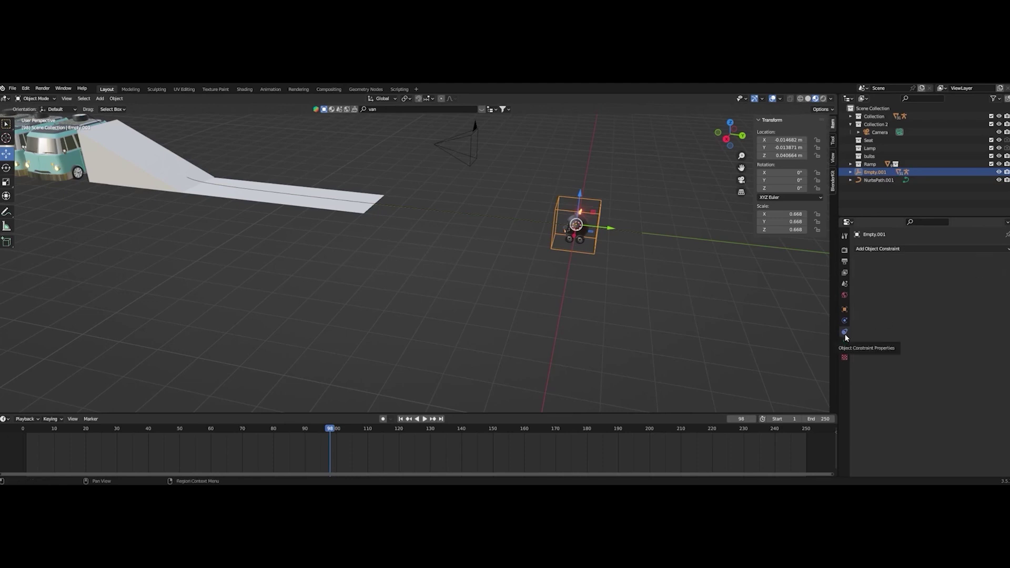
Add a new Follow Path constraint to the car's parent empty with NurbsPath.001 as its target
click(928, 248)
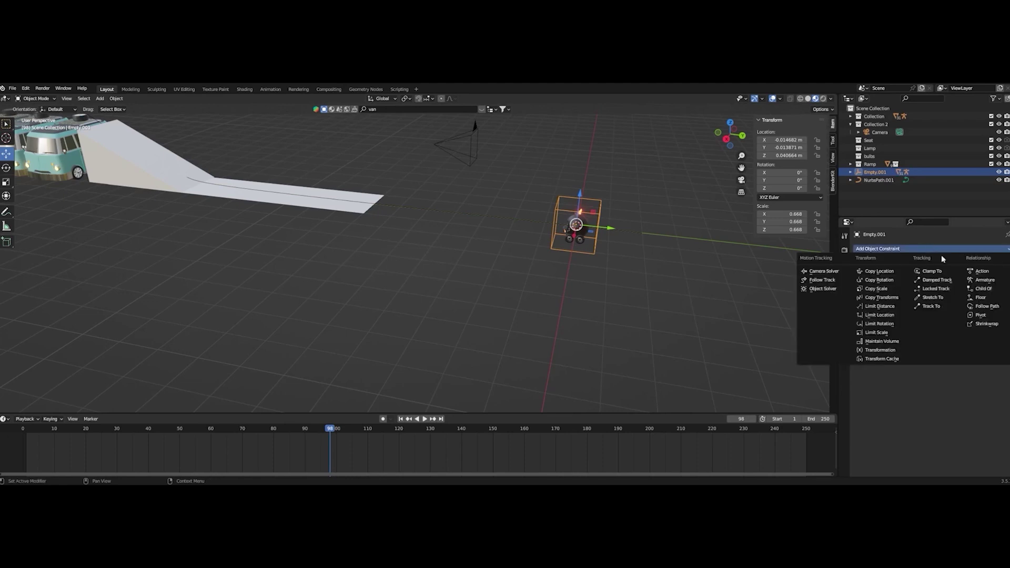
click(984, 307)
click(920, 273)
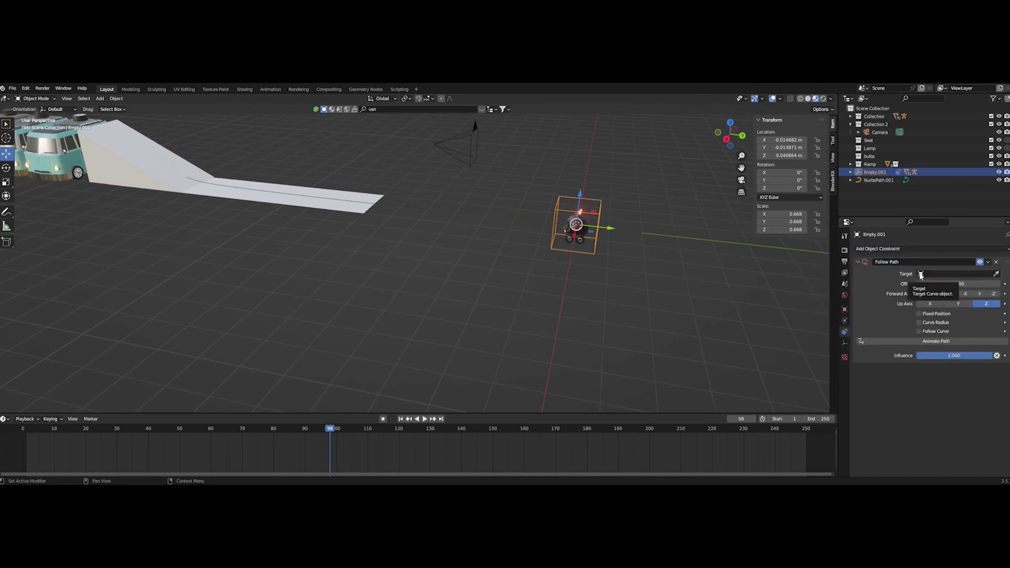
click(632, 234)
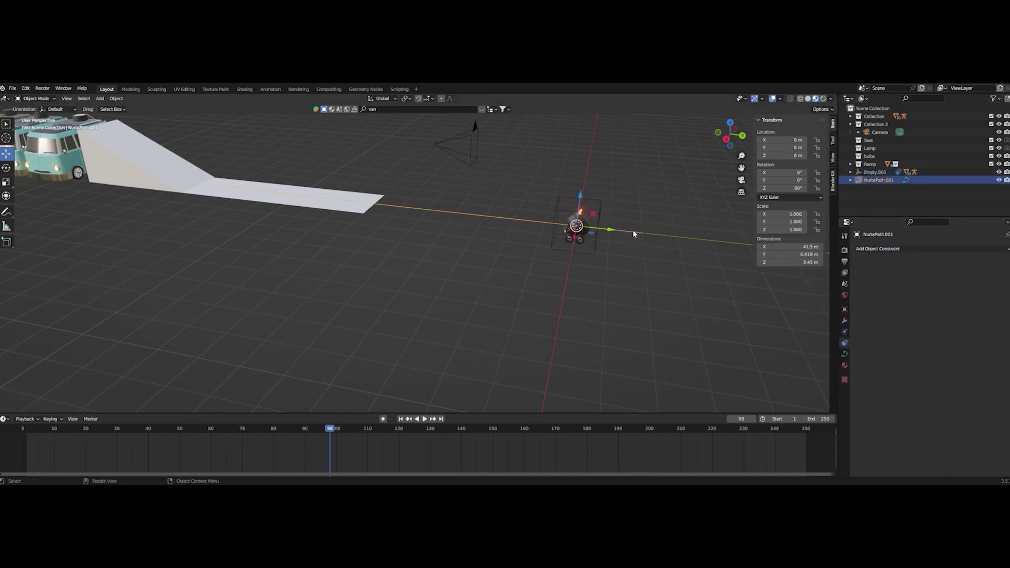
click(599, 207)
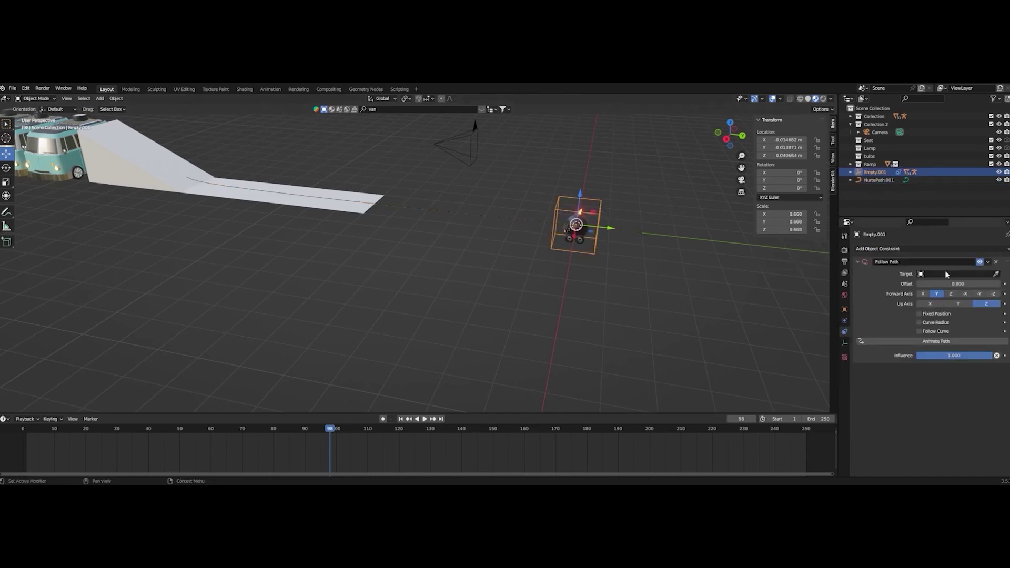
click(919, 274)
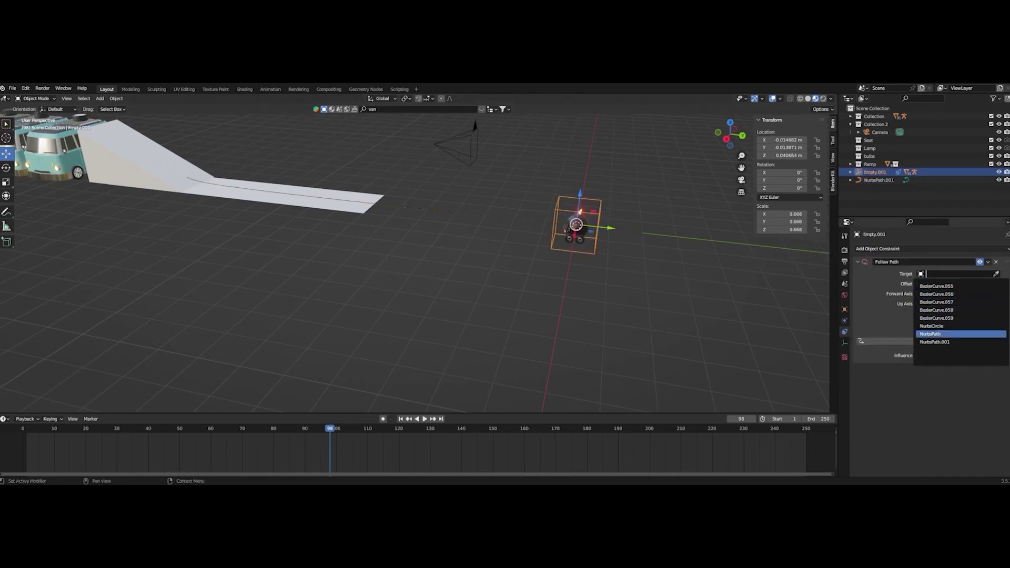
click(939, 342)
Enable Follow Curve on the constraint and play the animation from frame 0 to preview the jump
middle_drag(294, 179, 336, 195)
key(space)
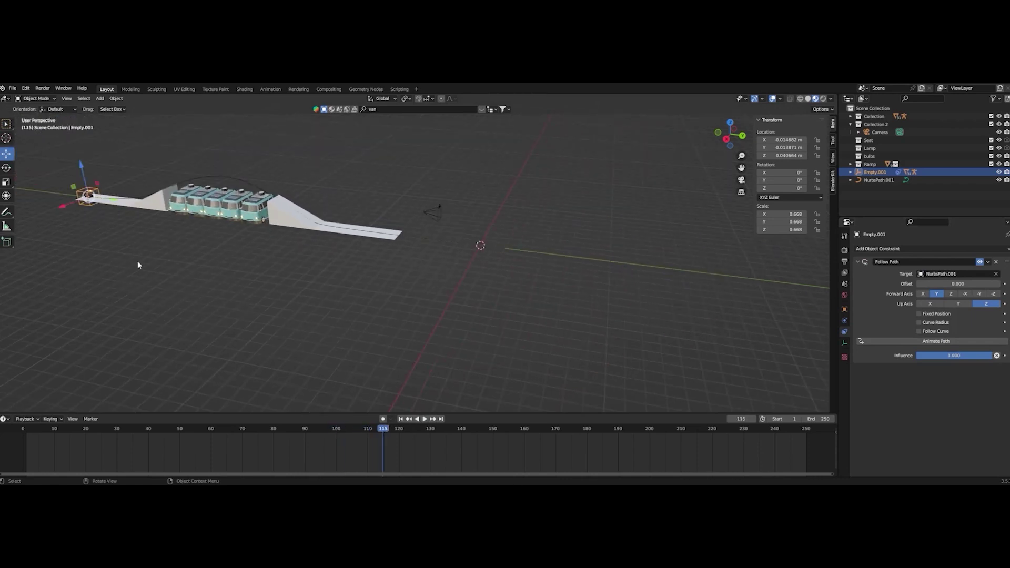
key(Escape)
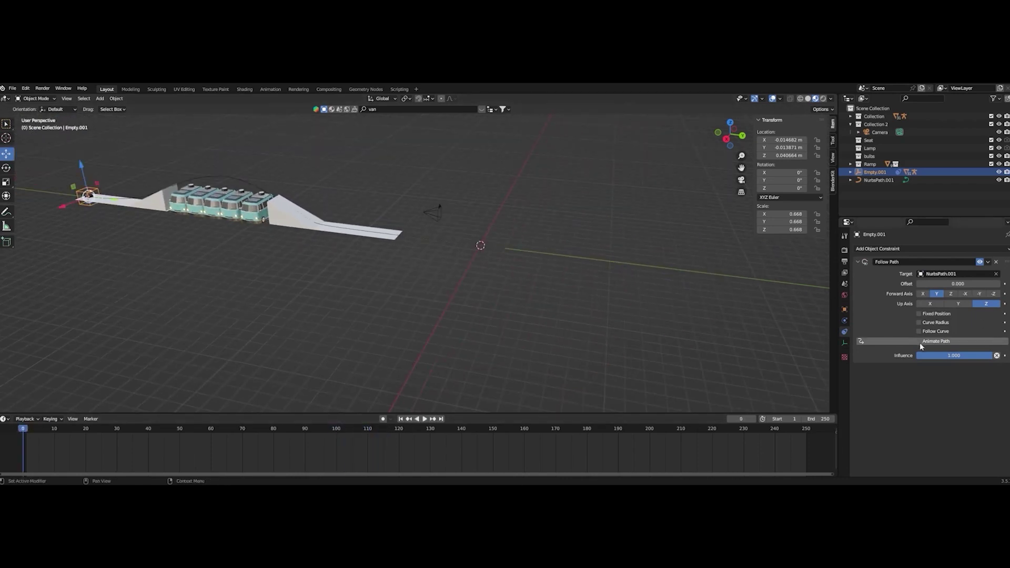
key(space)
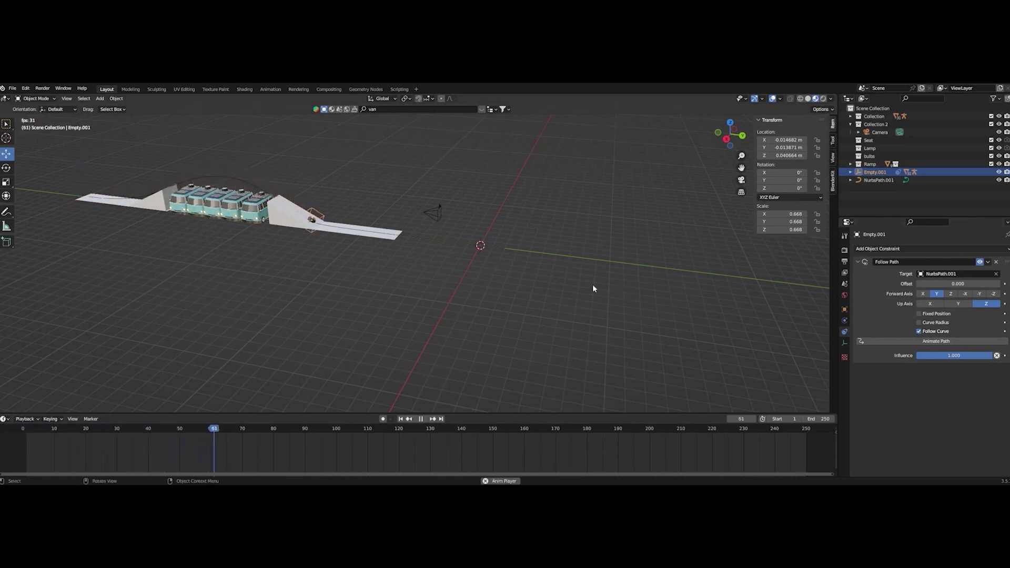
key(space)
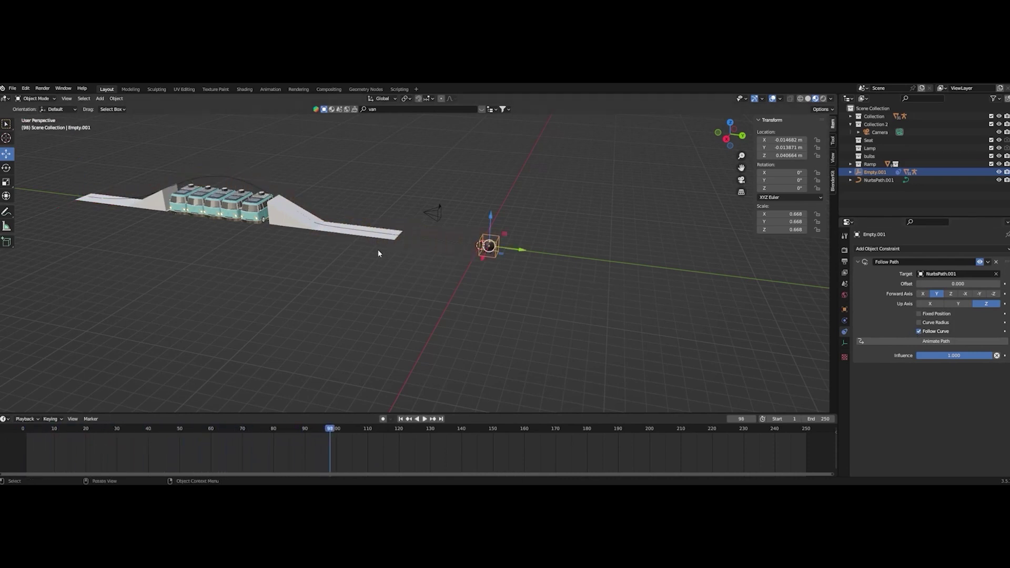
click(439, 241)
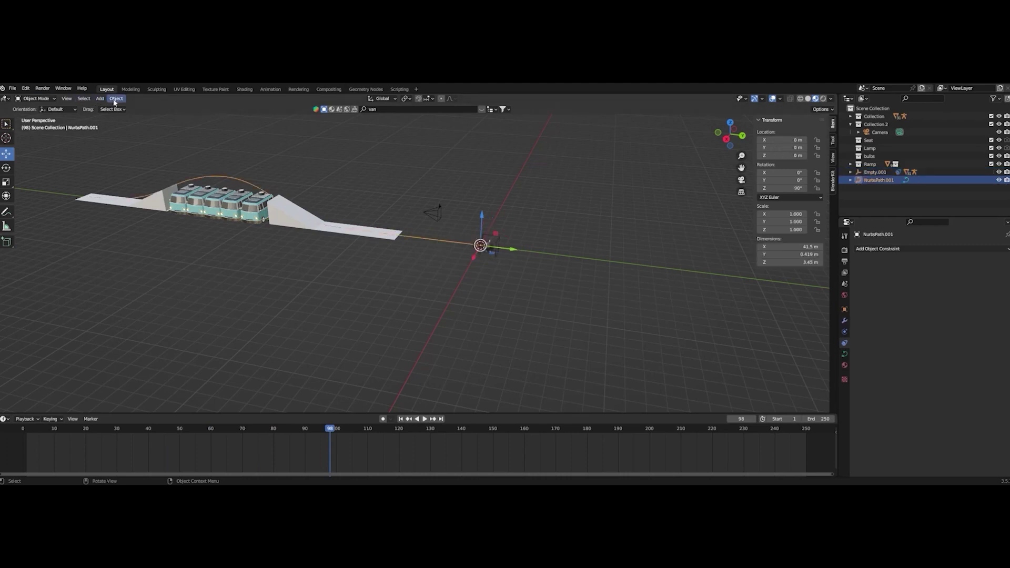
key(Tab)
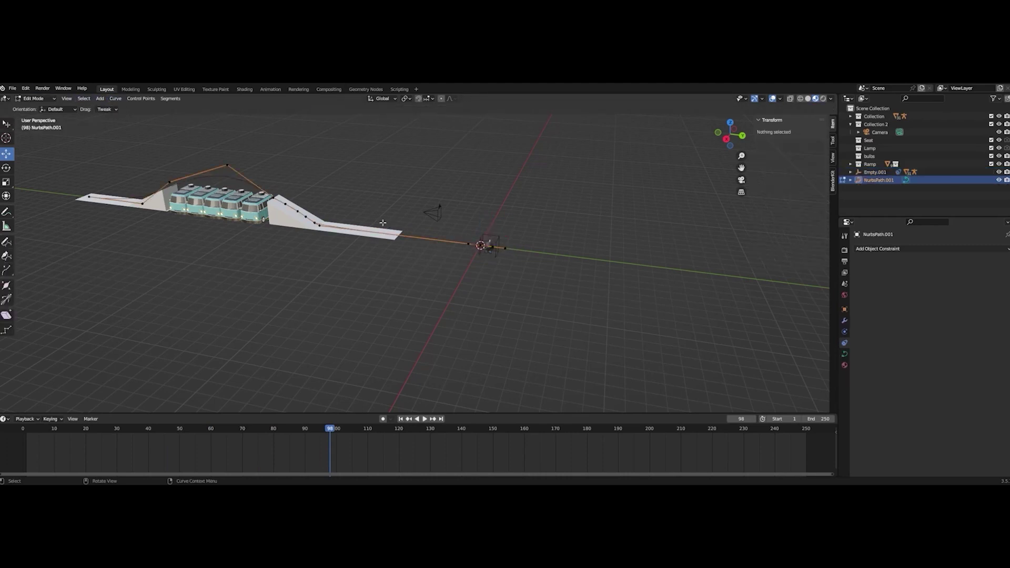
click(170, 98)
key(Tab)
key(Up)
click(562, 261)
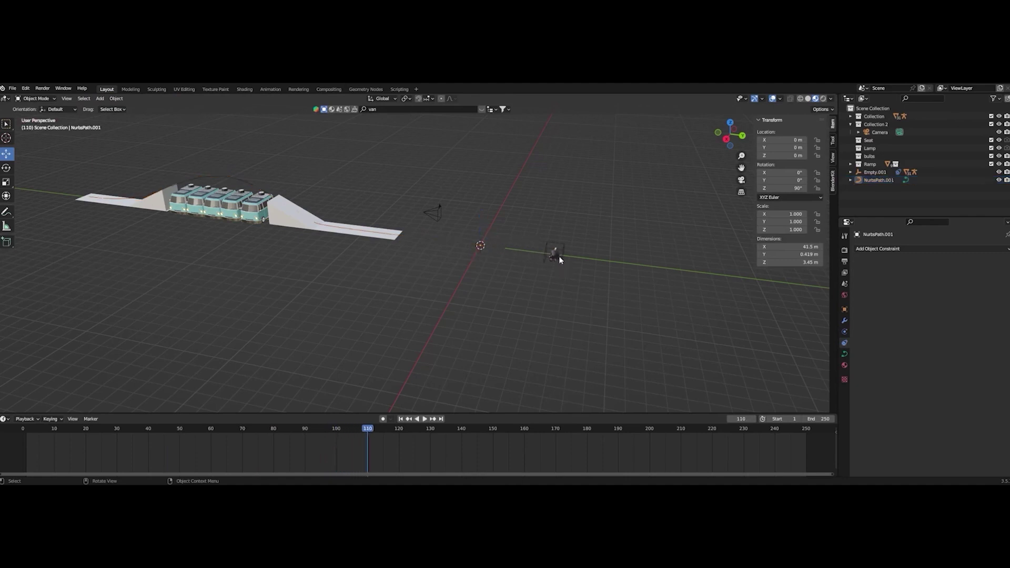
Return to frame 0 and raise the bomb car's parent empty by about 0.40 m along Z
drag(242, 430, 22, 430)
key(space)
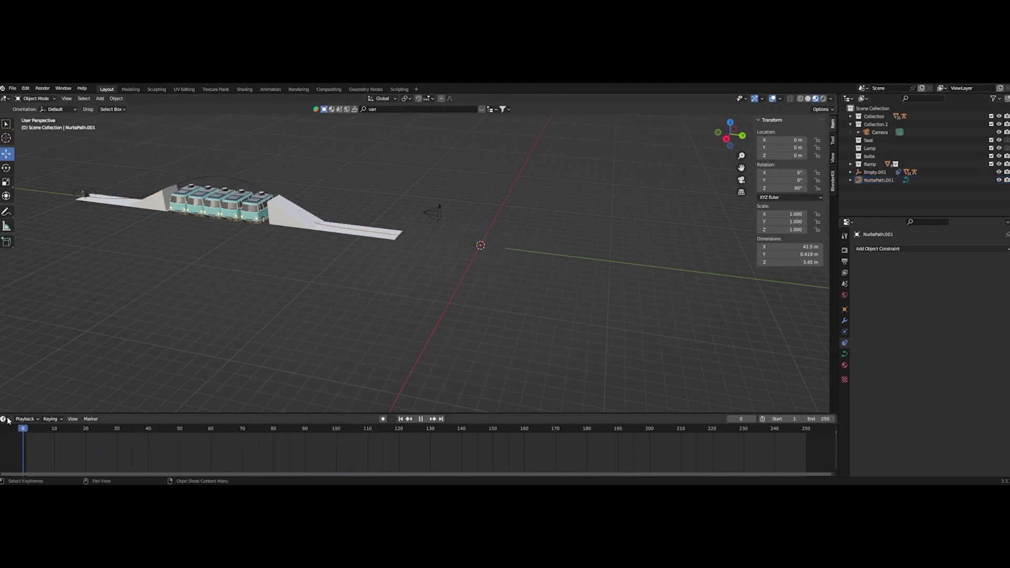
middle_drag(38, 182, 370, 226)
scroll(225, 201, up, 3)
shift+middle_drag(225, 201, 347, 307)
click(243, 255)
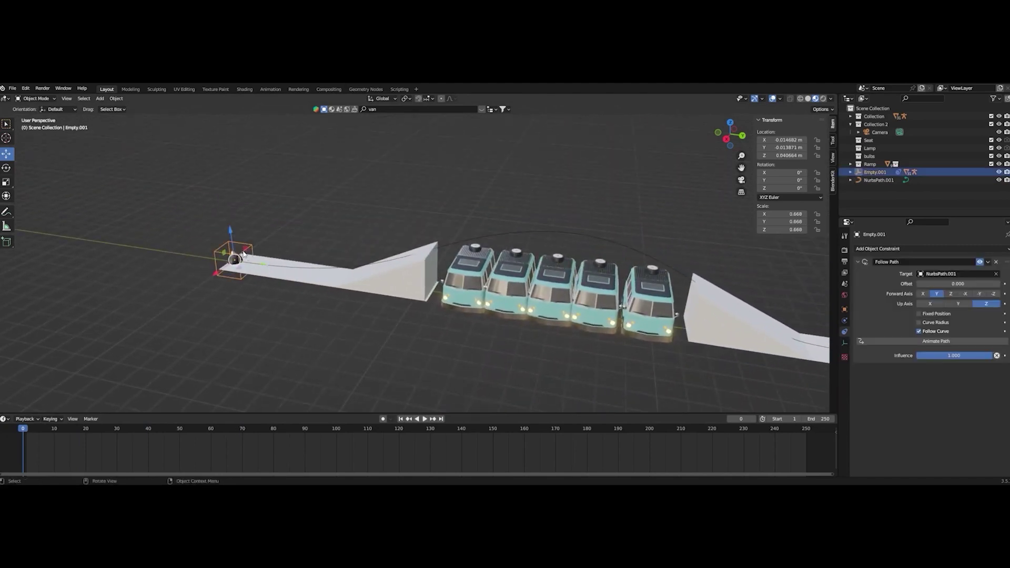
drag(232, 235, 256, 228)
click(116, 98)
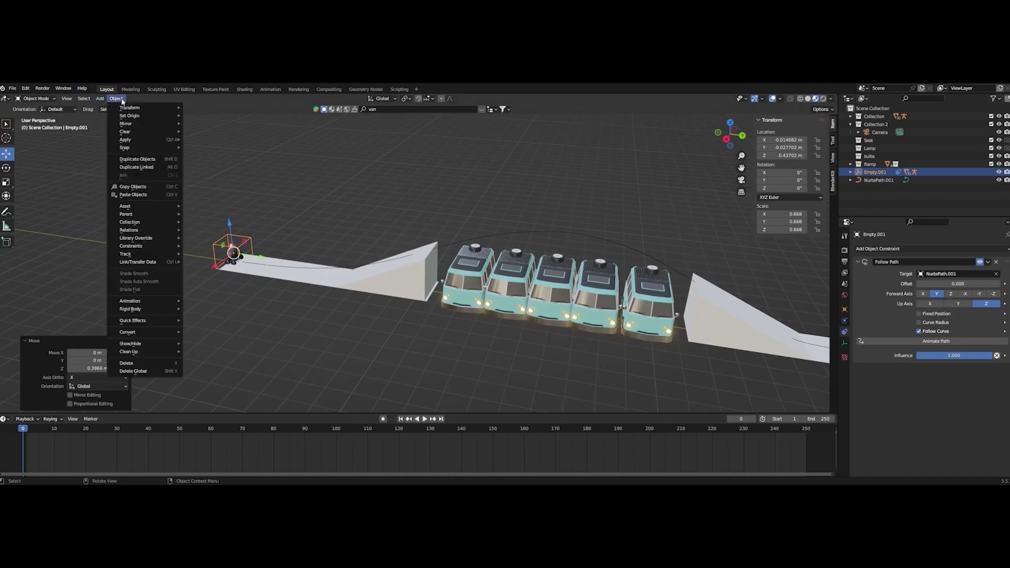
click(302, 262)
click(302, 269)
click(115, 98)
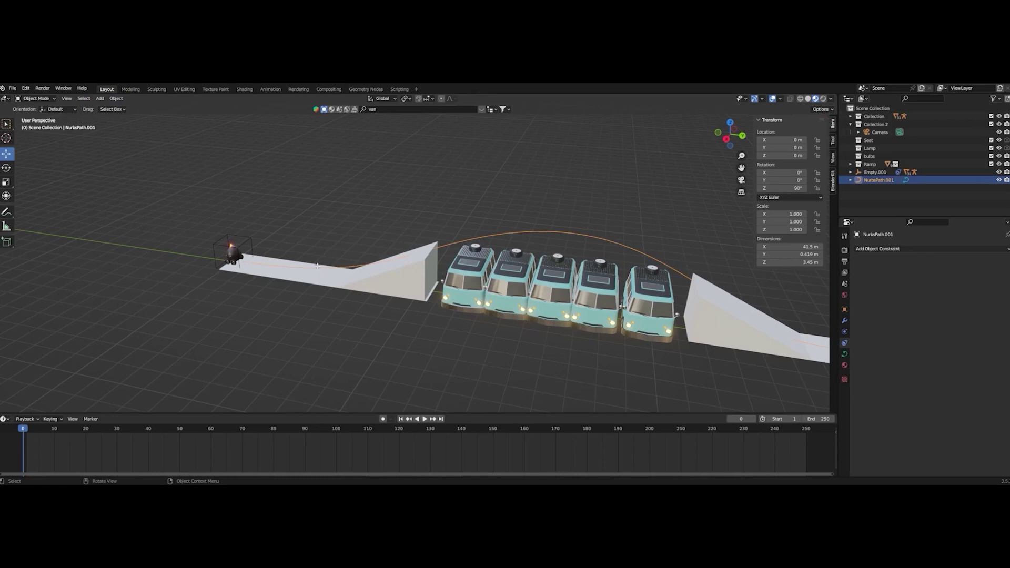
key(Tab)
click(170, 98)
click(186, 116)
key(Tab)
Stop the preview partway up the ramp and set the parent empty's Follow Path Forward Axis to -Y
key(space)
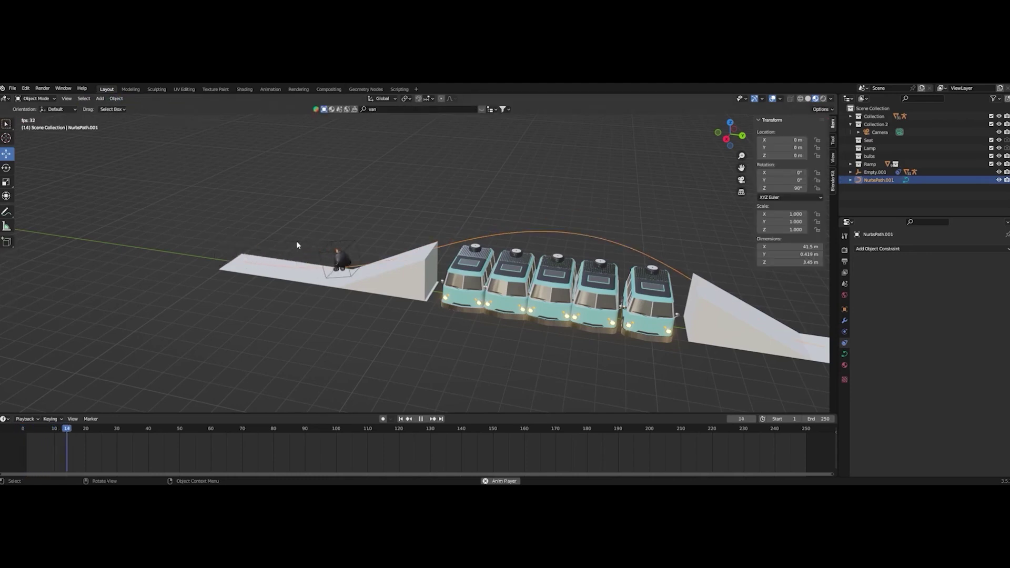
click(398, 237)
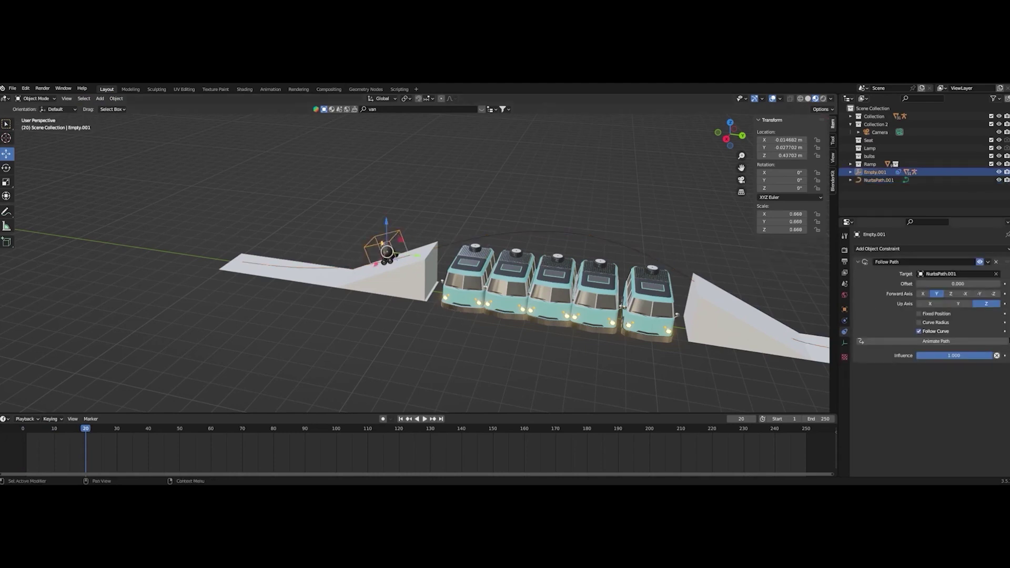
click(980, 295)
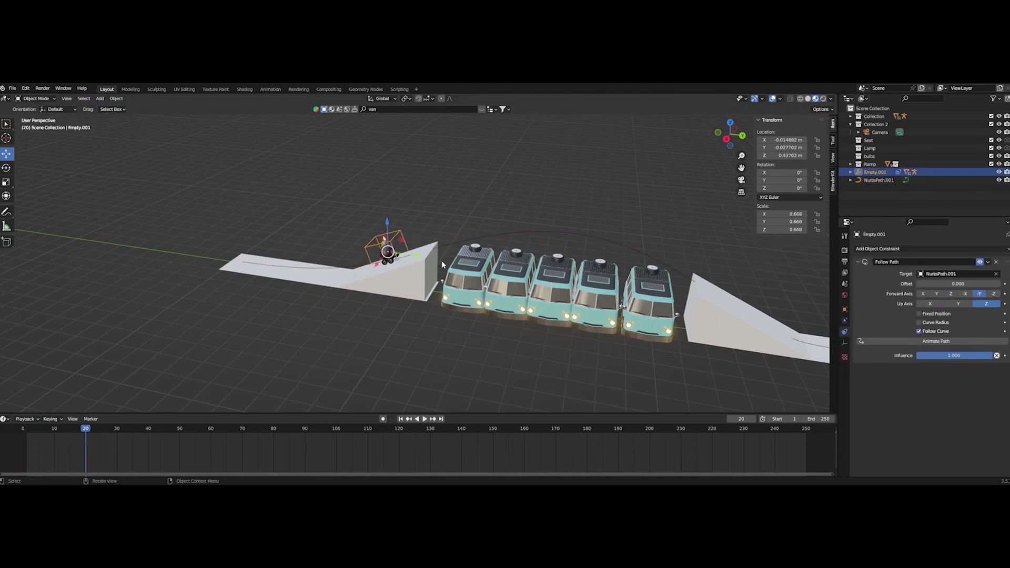
Play the animation from frame 0 to check the car's orientation and motion along the whole path
drag(100, 428, 23, 428)
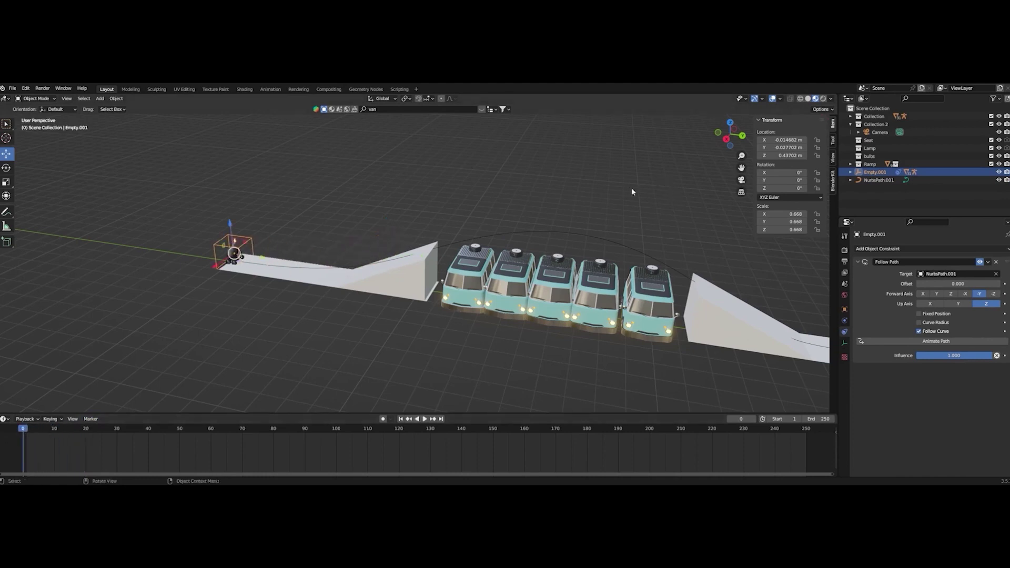
scroll(492, 210, up, 4)
key(space)
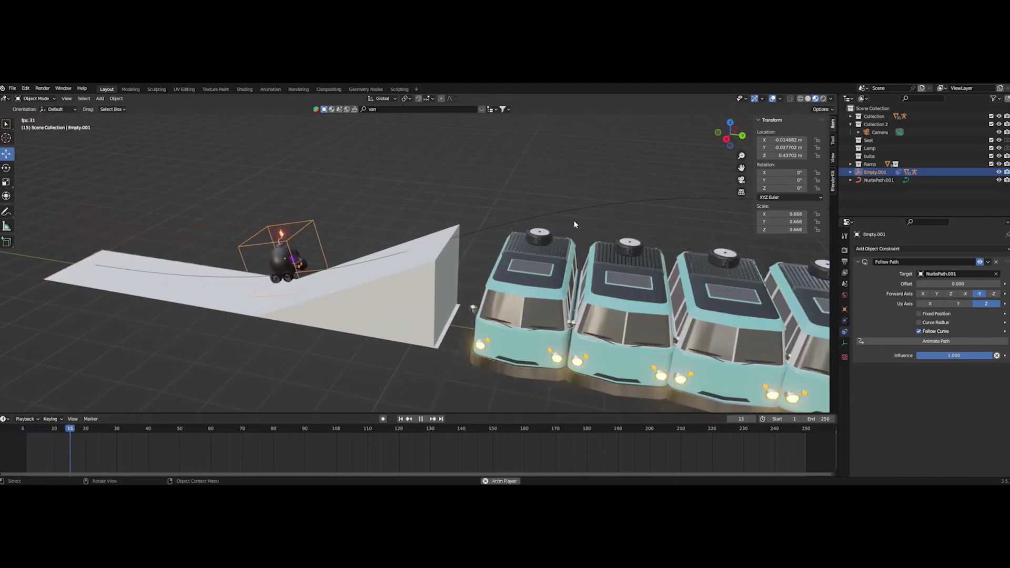
scroll(573, 222, down, 3)
middle_drag(573, 220, 618, 263)
scroll(642, 269, down, 4)
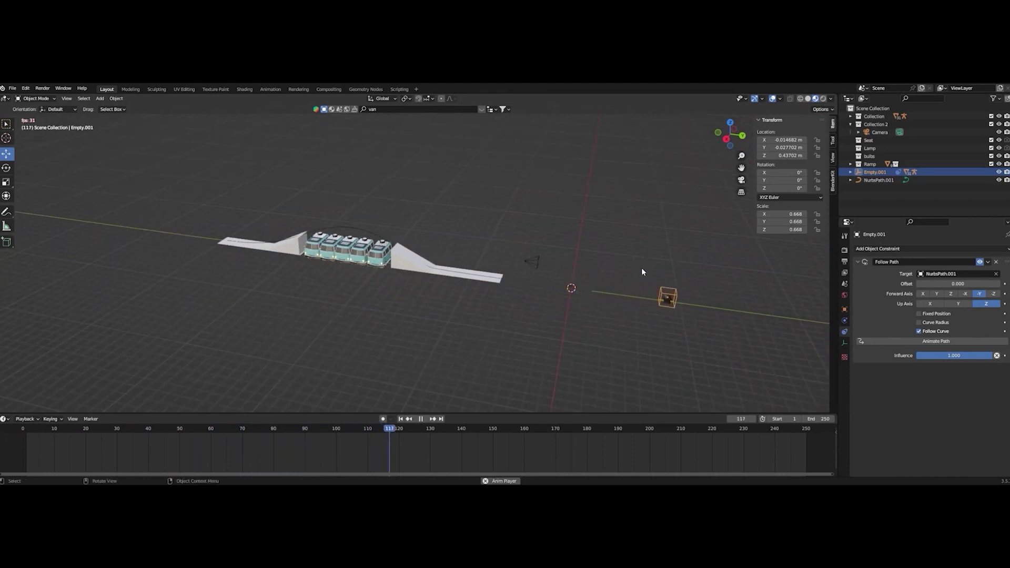
scroll(642, 272, down, 3)
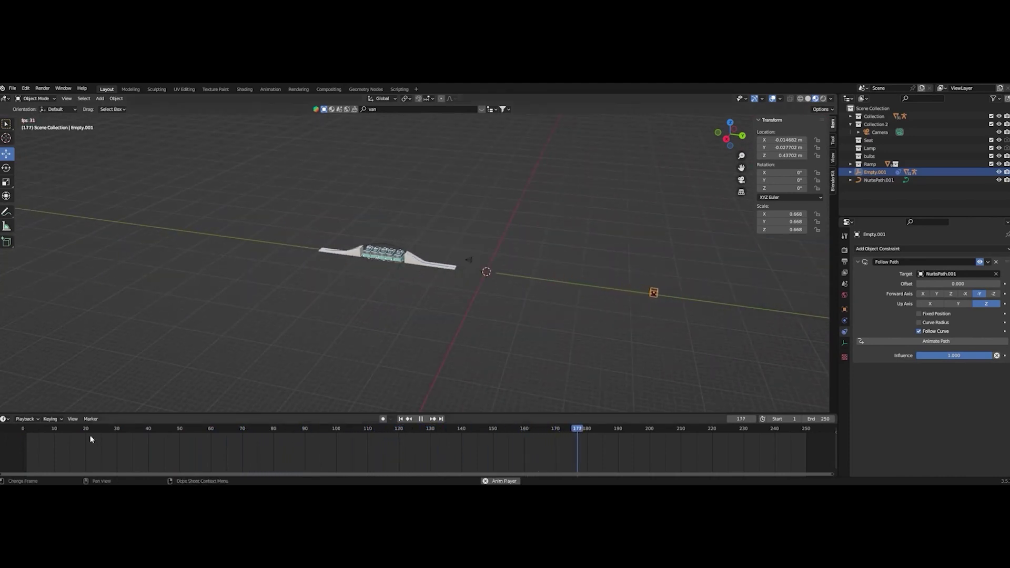
key(Escape)
Replay the jump while viewing the car head-on from the landing ramp's side
scroll(560, 203, up, 6)
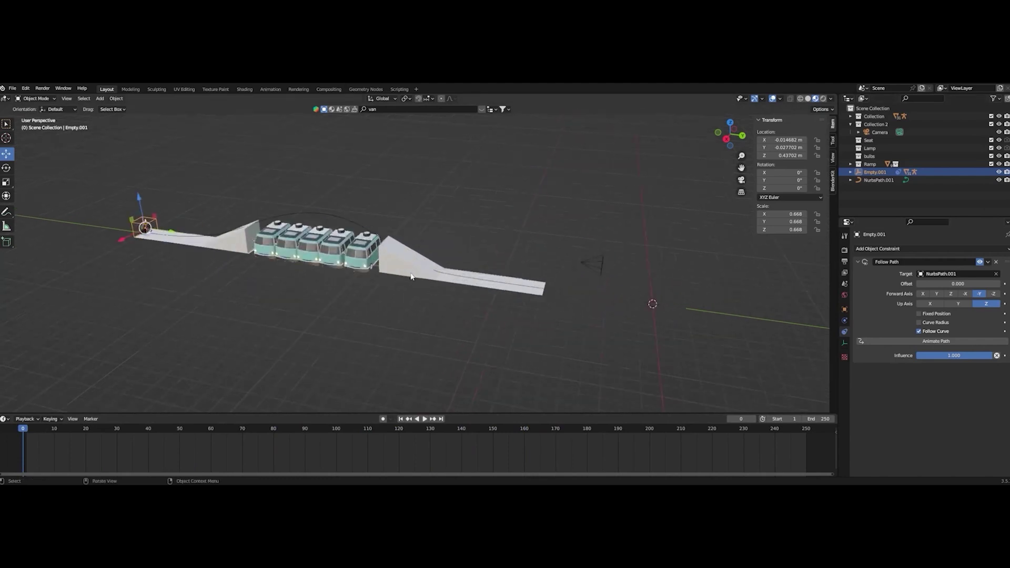
shift+middle_drag(132, 216, 617, 269)
key(space)
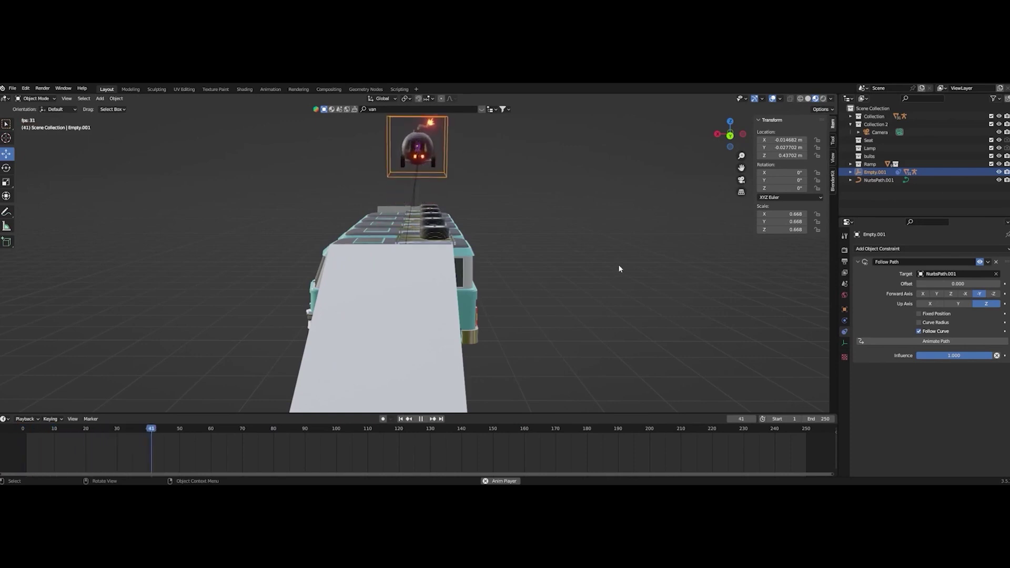
key(space)
scroll(584, 270, down, 3)
middle_drag(584, 274, 563, 288)
key(space)
middle_drag(247, 323, 348, 335)
Duplicate the car's parent empty in place, keeping its Follow Path constraint, and undo the trial move of the copy along X
key(shift+d)
key(Escape)
key(g)
key(x)
click(384, 310)
key(ctrl+z)
mouse_move(581, 322)
middle_down()
mouse_move(557, 331)
mouse_move(576, 329)
middle_up()
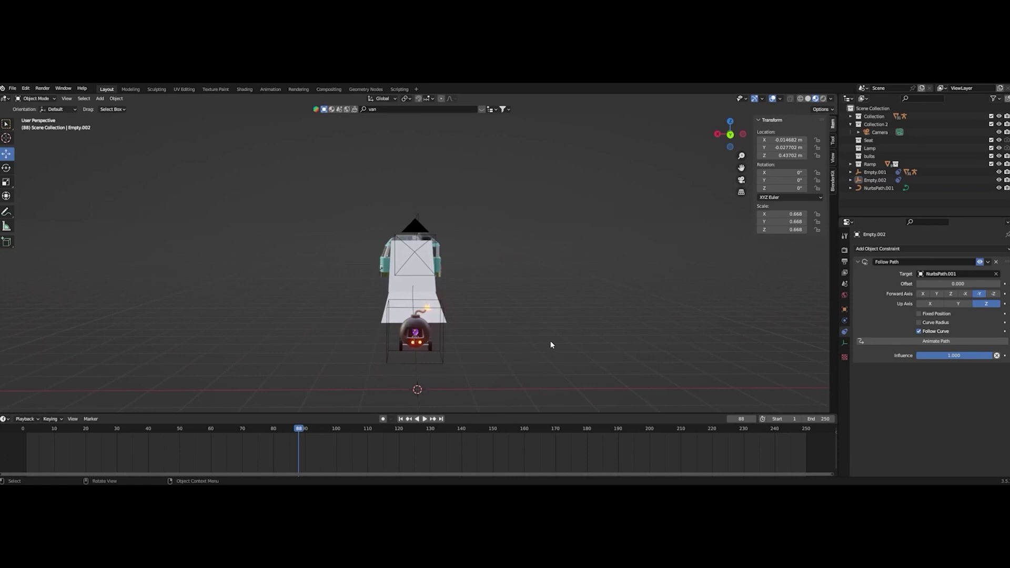
mouse_move(550, 344)
middle_down()
mouse_move(523, 345)
mouse_move(541, 343)
middle_up()
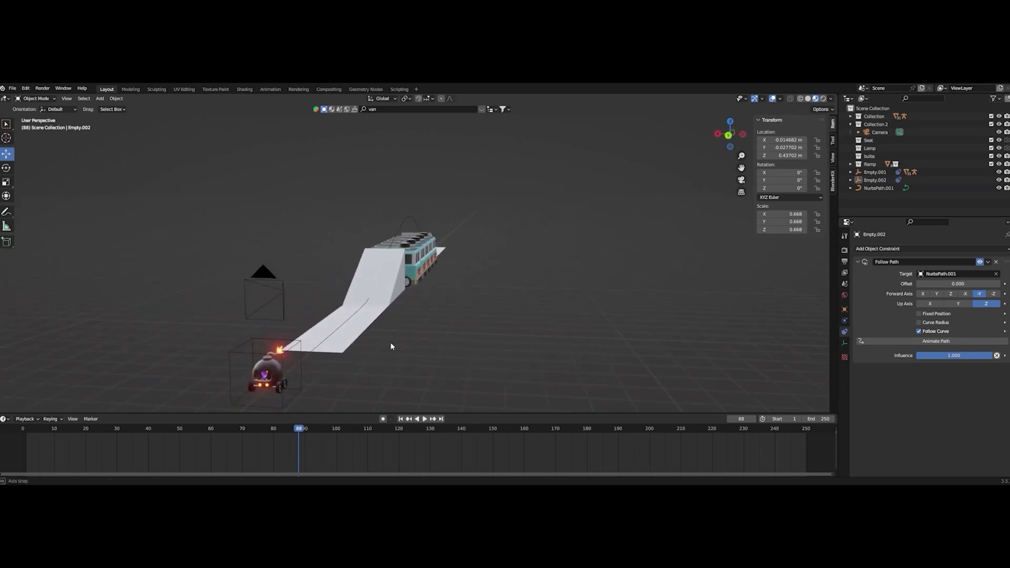
middle_drag(390, 343, 363, 346)
Select the duplicated empty and scrub between frames 0 and 33 to check that it follows the path over the vans
click(369, 233)
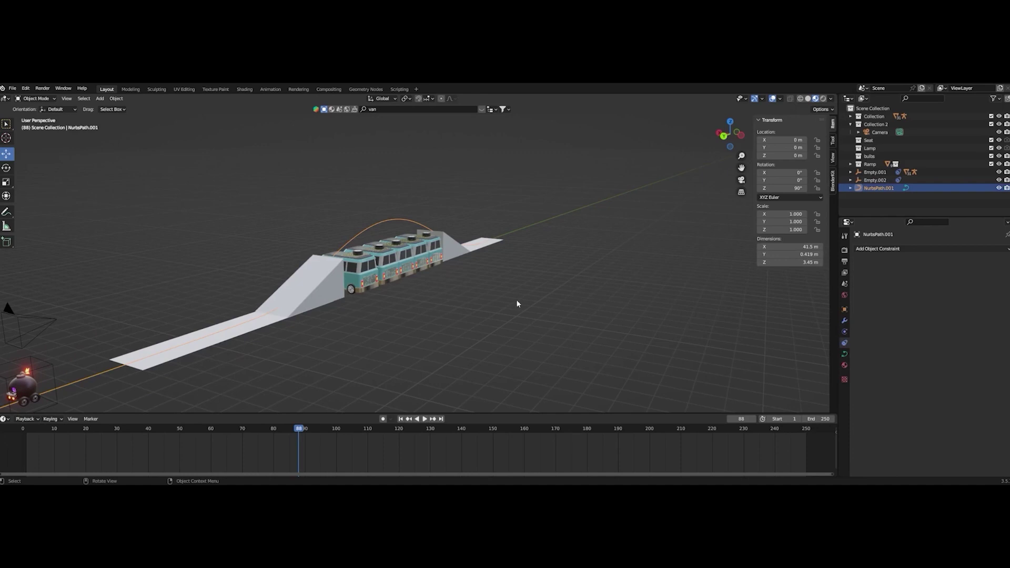
middle_drag(128, 370, 155, 333)
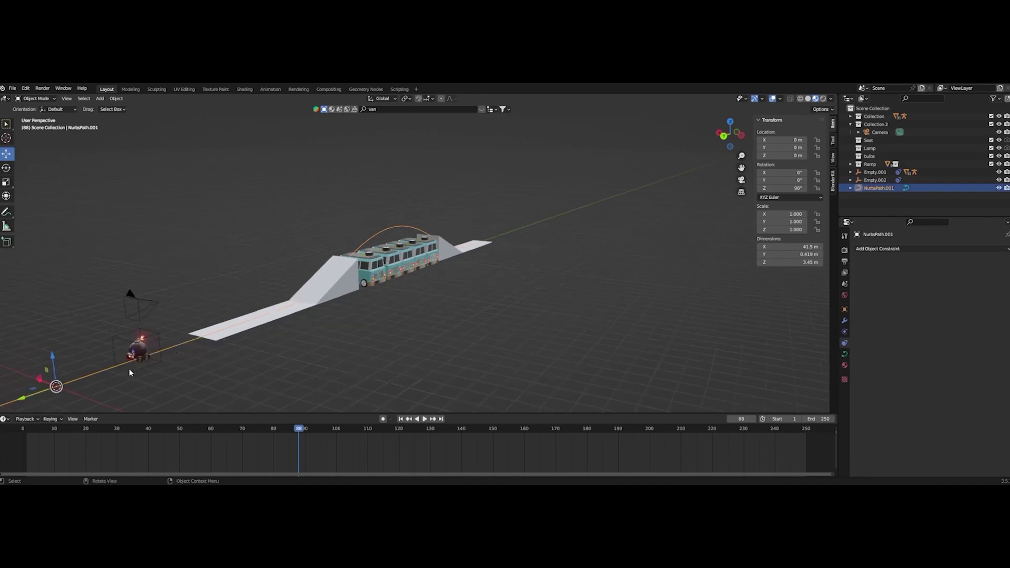
click(156, 332)
drag(284, 424, 22, 426)
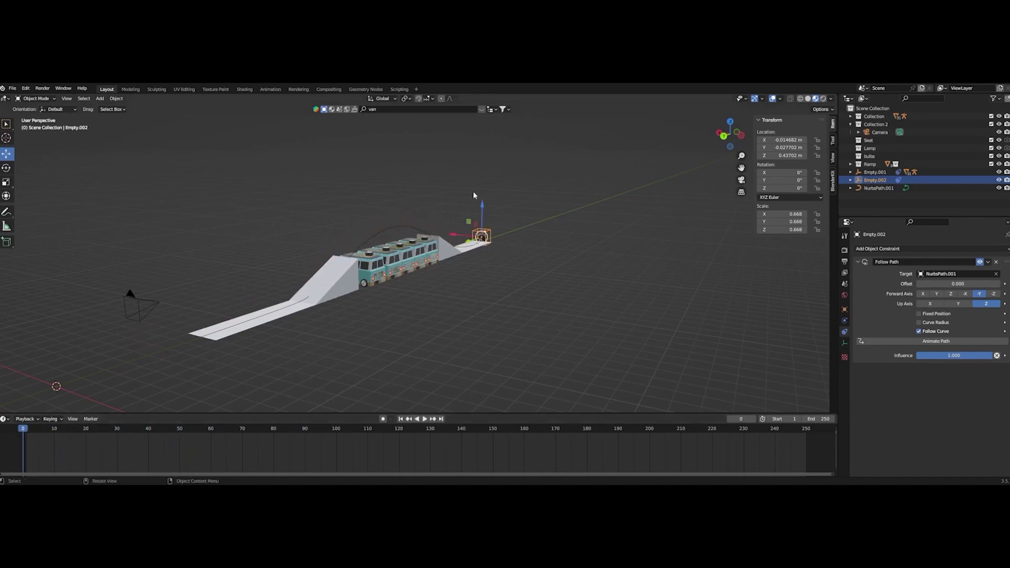
scroll(474, 195, up, 4)
middle_drag(537, 244, 503, 269)
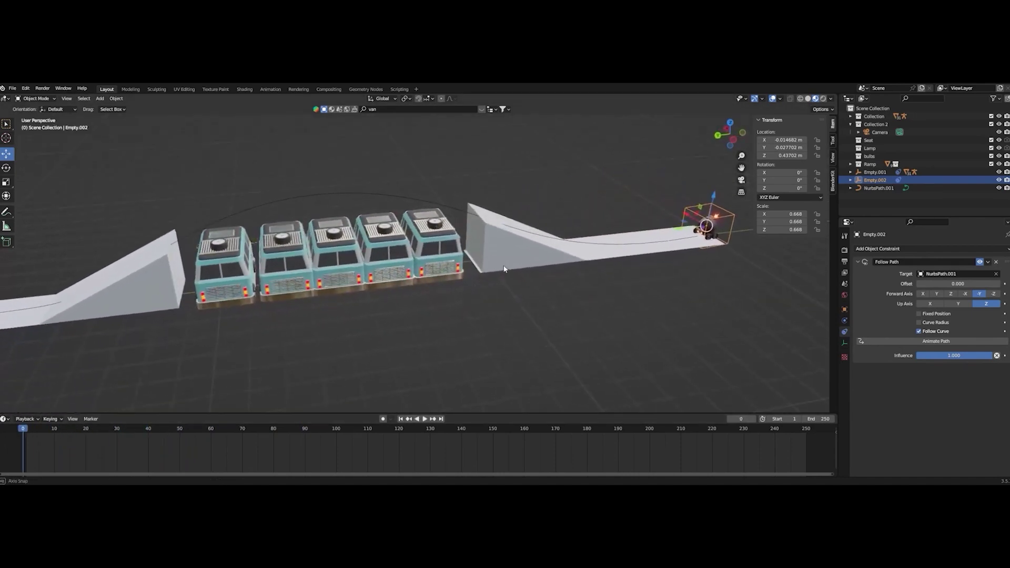
middle_drag(649, 263, 497, 255)
drag(22, 428, 127, 428)
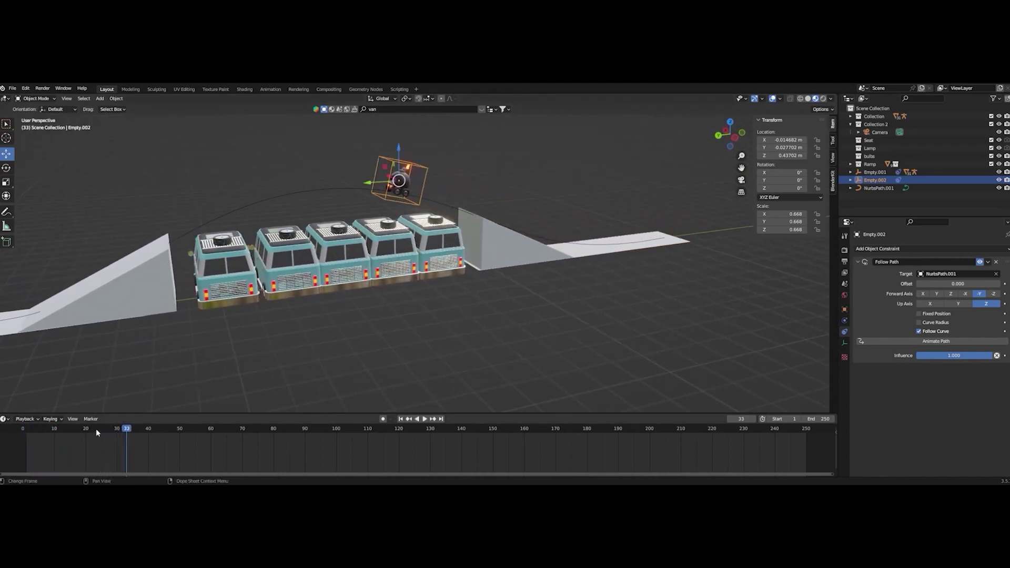
key(shift+Left)
Move the existing camera about -29.46 m along global Y so it sits ahead of the car near the takeoff ramp
click(660, 274)
middle_drag(705, 234, 679, 296)
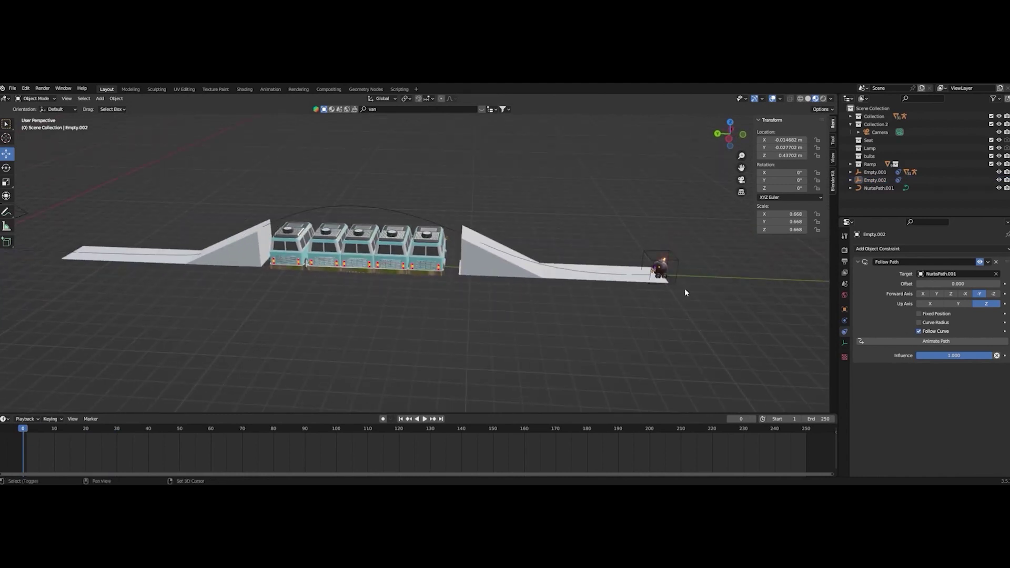
key(shift+a)
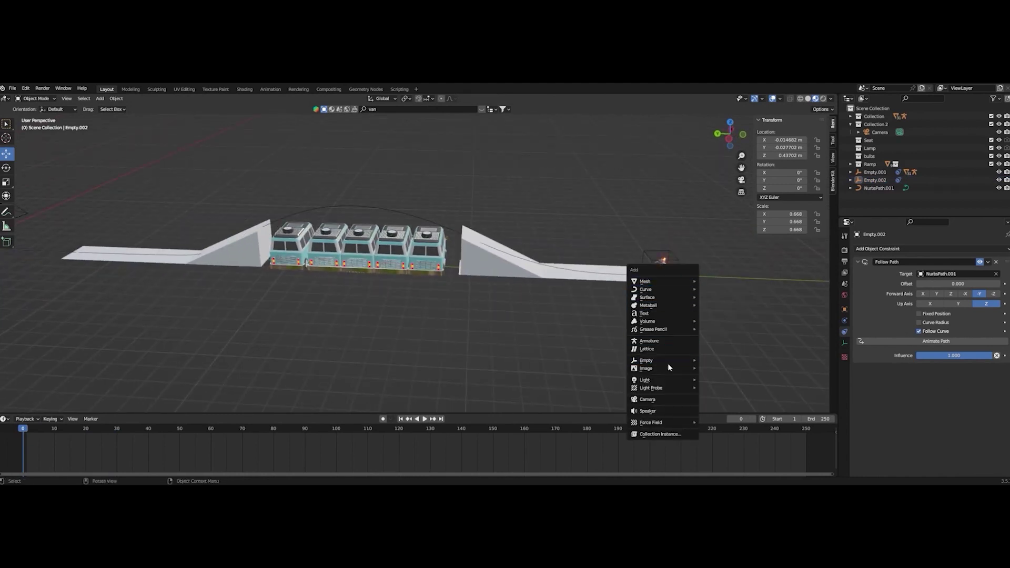
click(879, 132)
scroll(593, 282, down, 3)
drag(205, 242, 465, 250)
Set the camera's X rotation to -90°
click(844, 342)
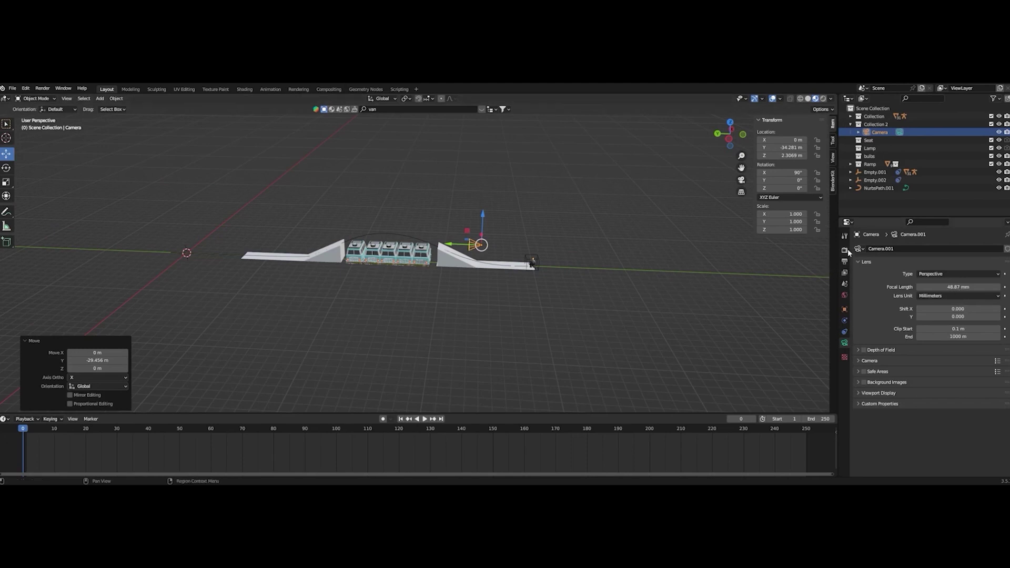
click(844, 310)
click(960, 300)
key(Return)
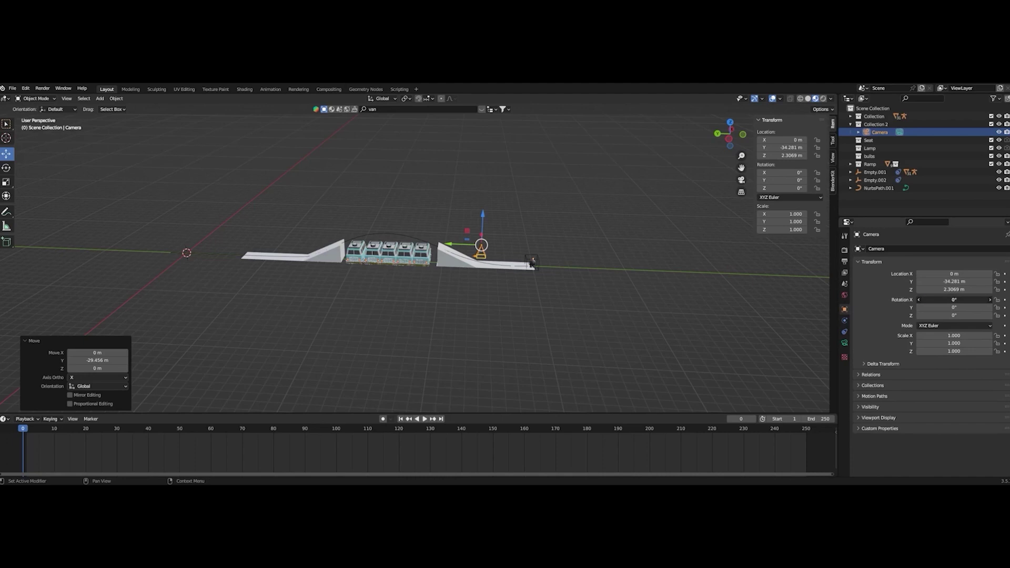
click(959, 300)
text(-90)
key(Return)
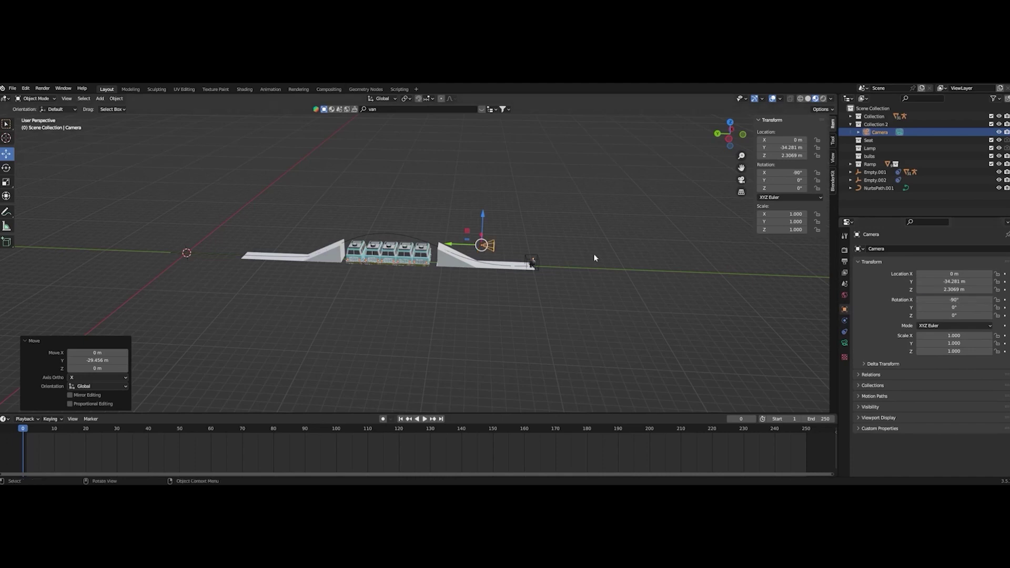
Parent the camera to the duplicated empty using the Object type with Keep Transform
scroll(605, 258, up, 5)
drag(584, 193, 690, 252)
click(697, 256)
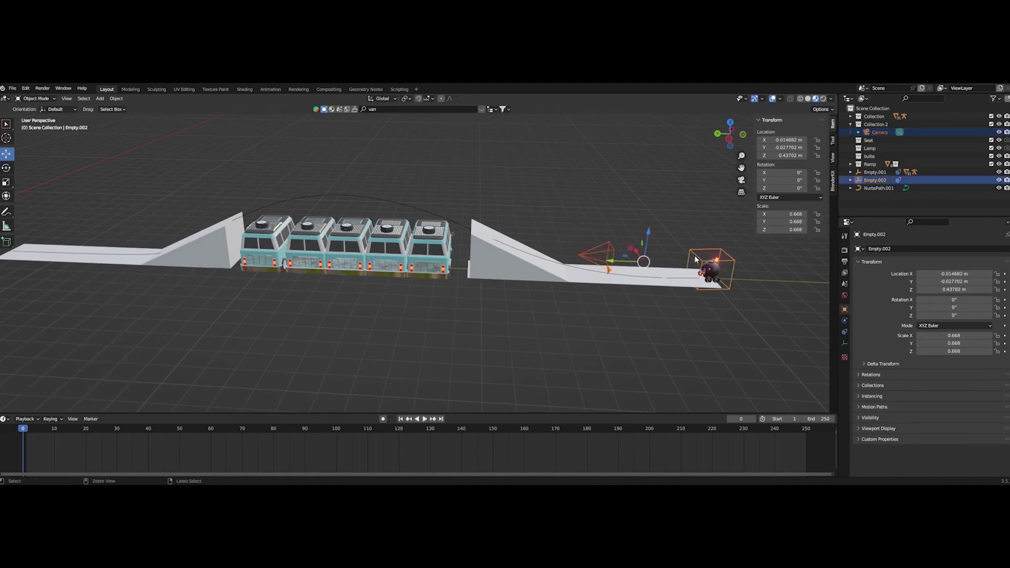
key(ctrl+p)
click(695, 258)
Preview the parented camera's motion in the viewport and through the camera view, restarting from frame 0
key(space)
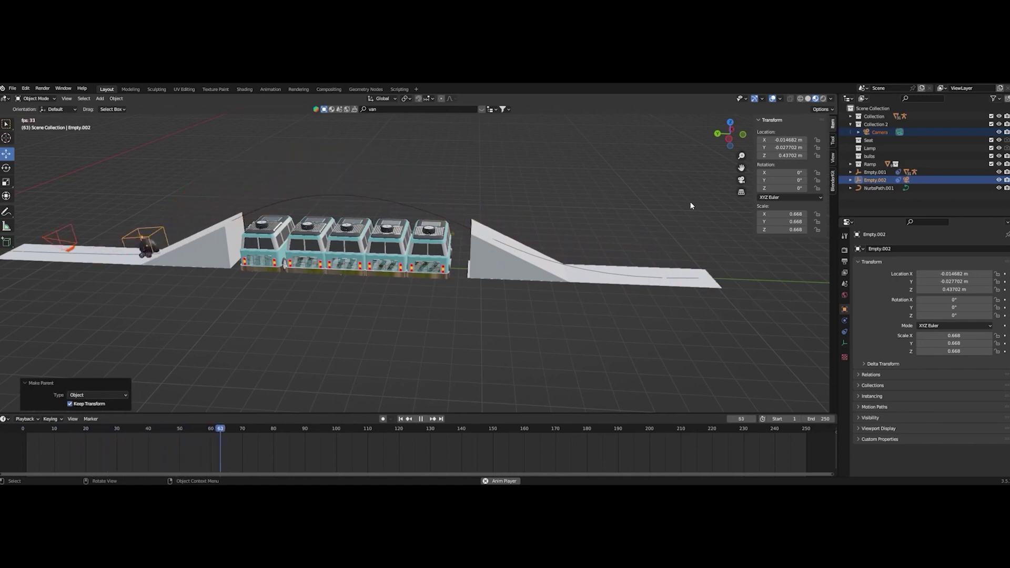
key(space)
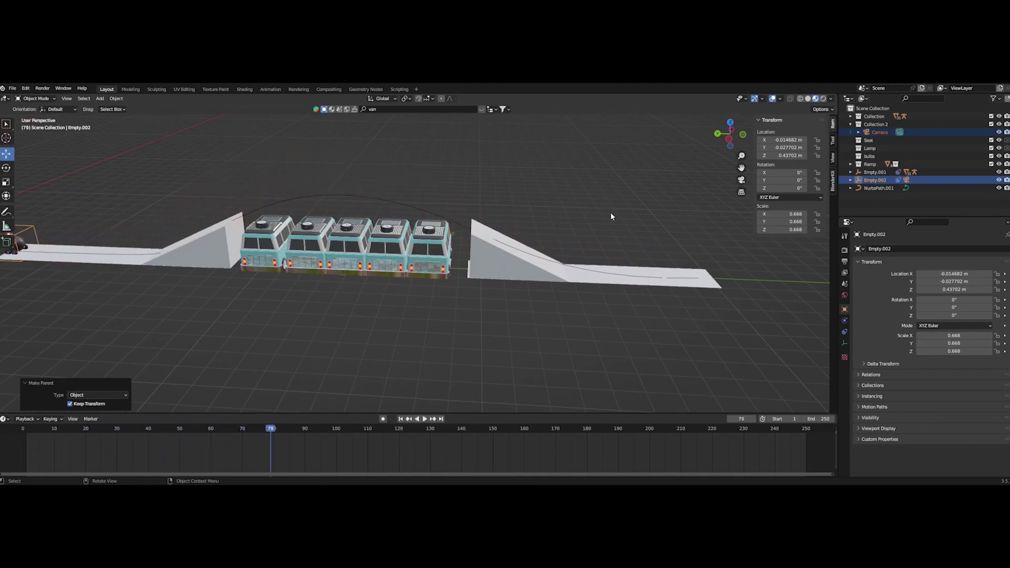
click(745, 182)
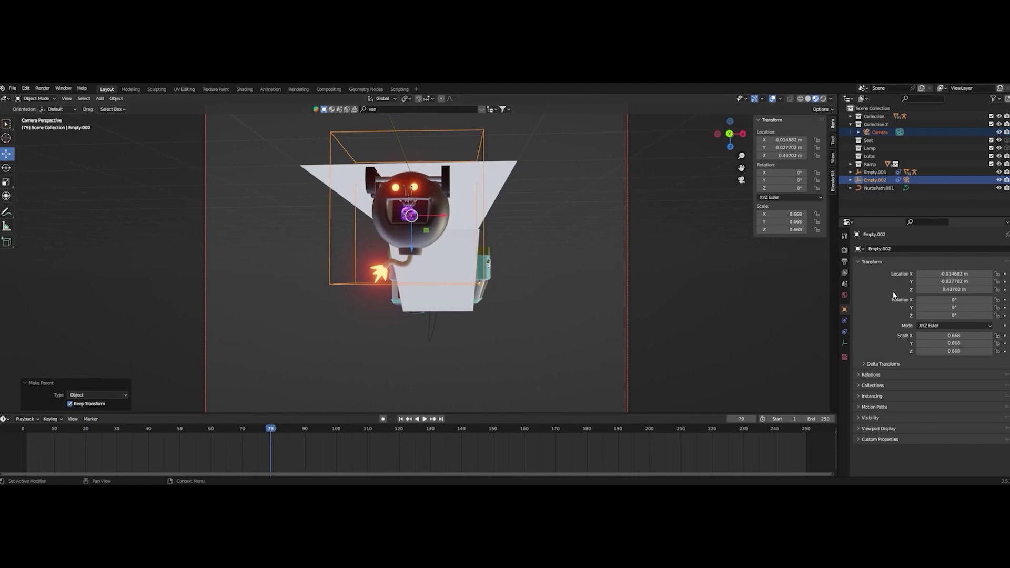
key(space)
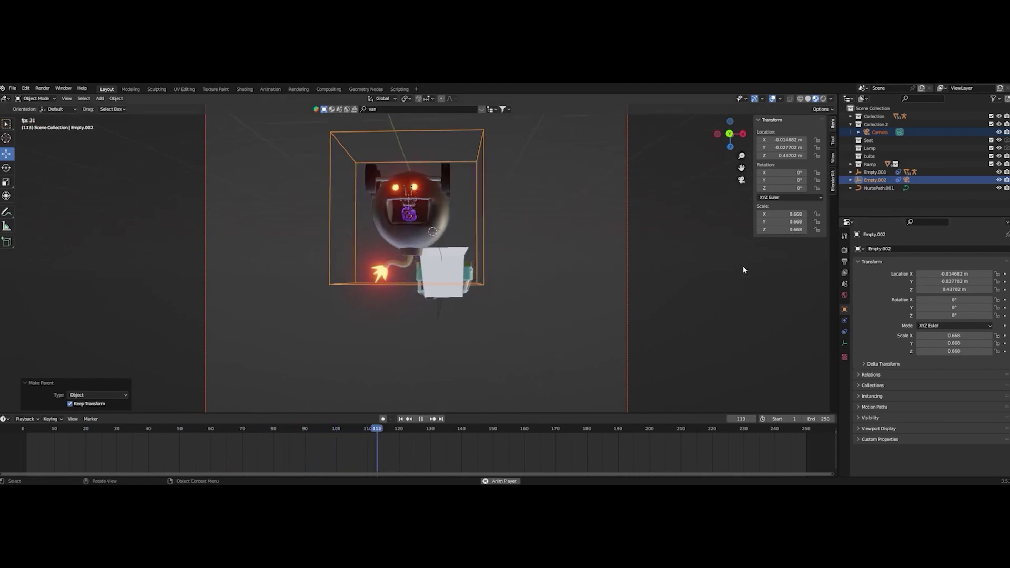
drag(67, 428, 23, 428)
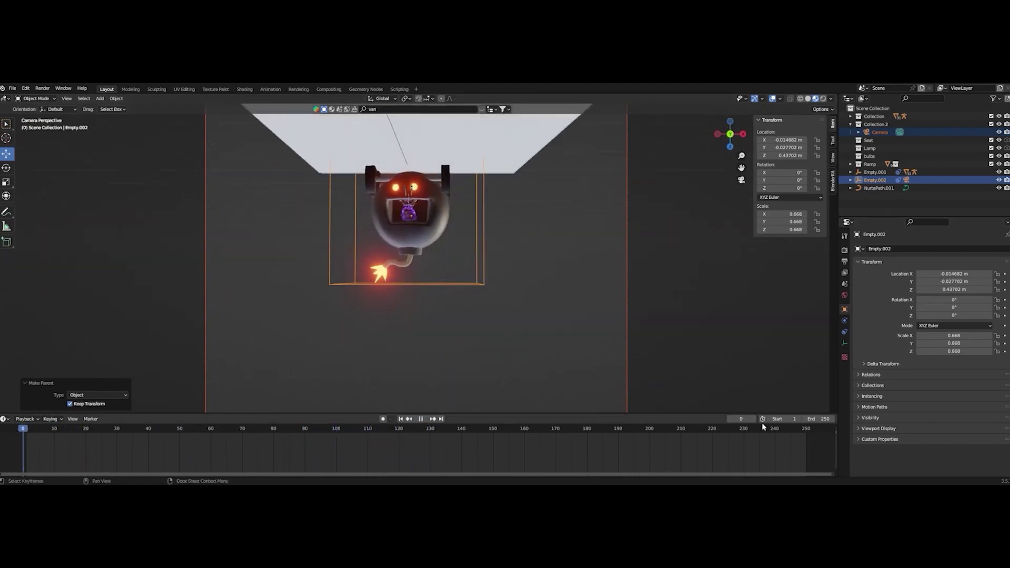
Stop the playback, leave the camera view and select the camera
key(space)
key(KP_0)
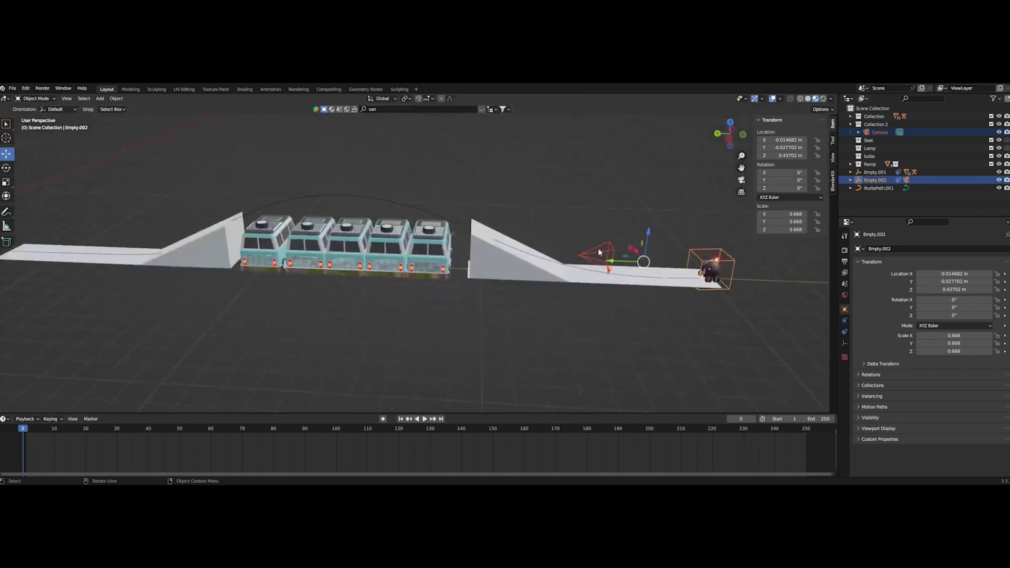
click(658, 329)
click(879, 132)
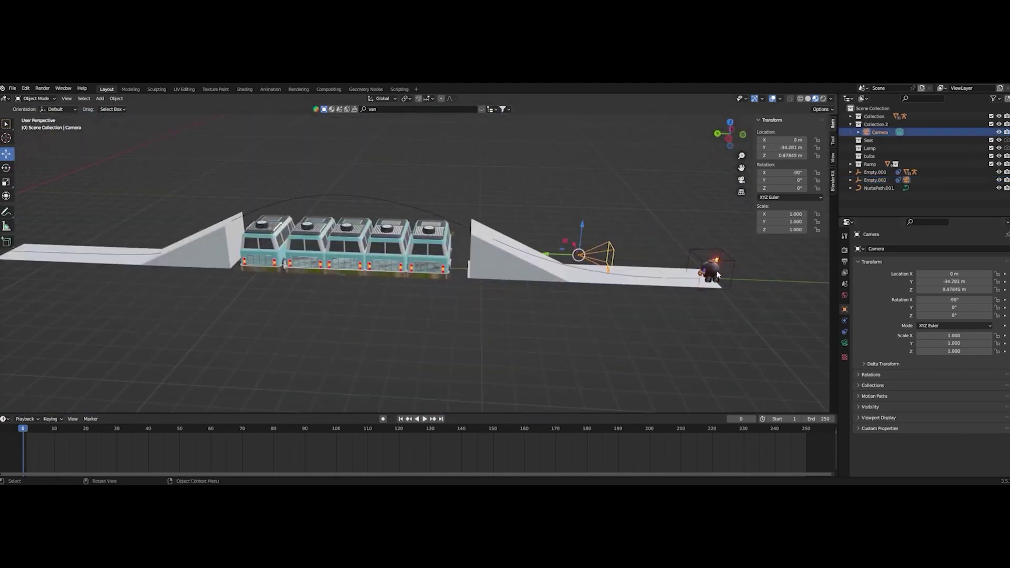
Try an X rotation of 90° on the camera, then restore it to -90°
double_click(951, 300)
text(90)
key(Return)
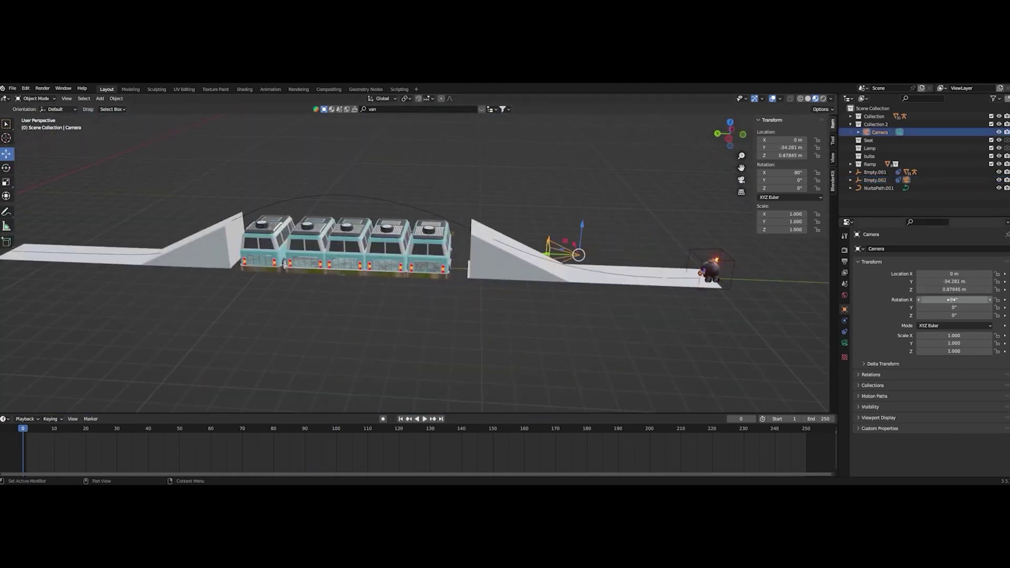
double_click(951, 300)
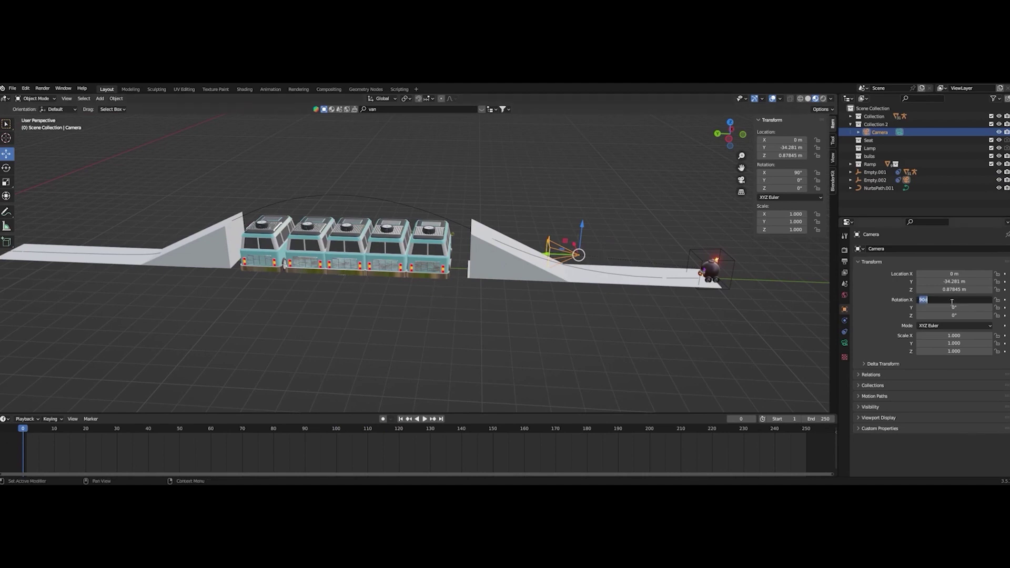
key(Return)
Set the camera's Y rotation to 180° so the shot of the car is upright
drag(953, 307, 956, 307)
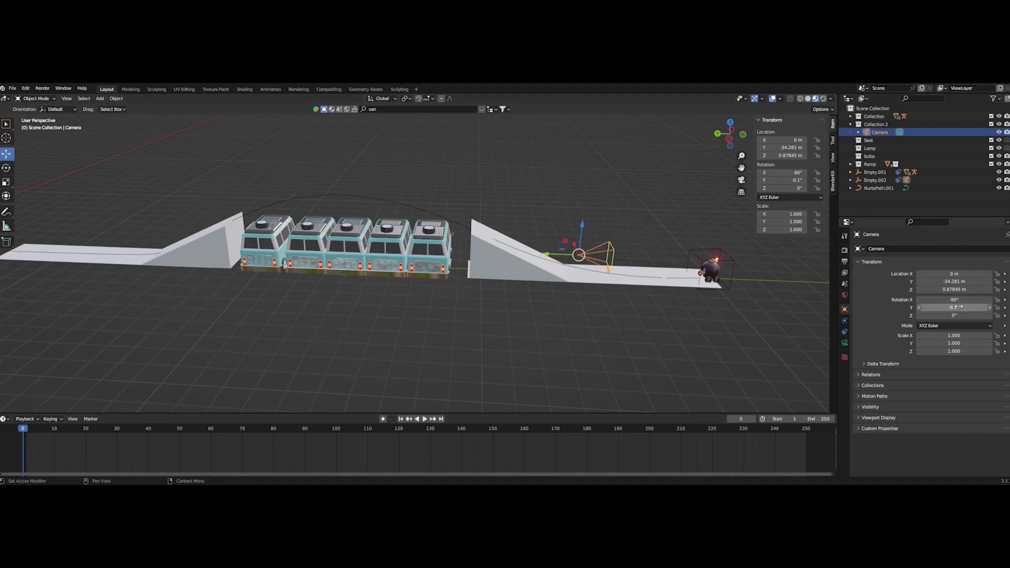
click(956, 307)
text(-0.1)
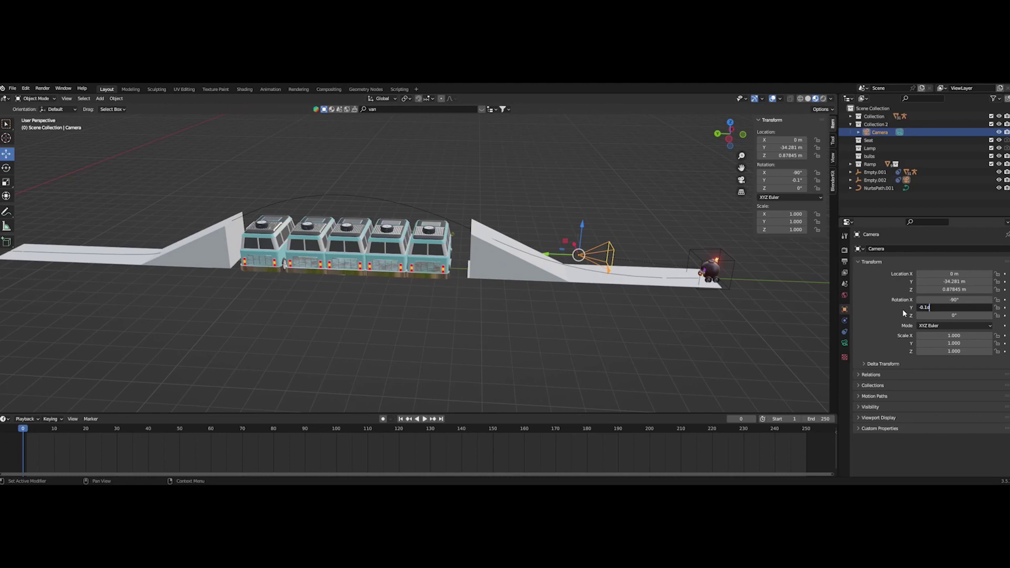
key(Return)
drag(953, 307, 958, 308)
click(947, 308)
key(Return)
click(940, 307)
text(180)
key(Return)
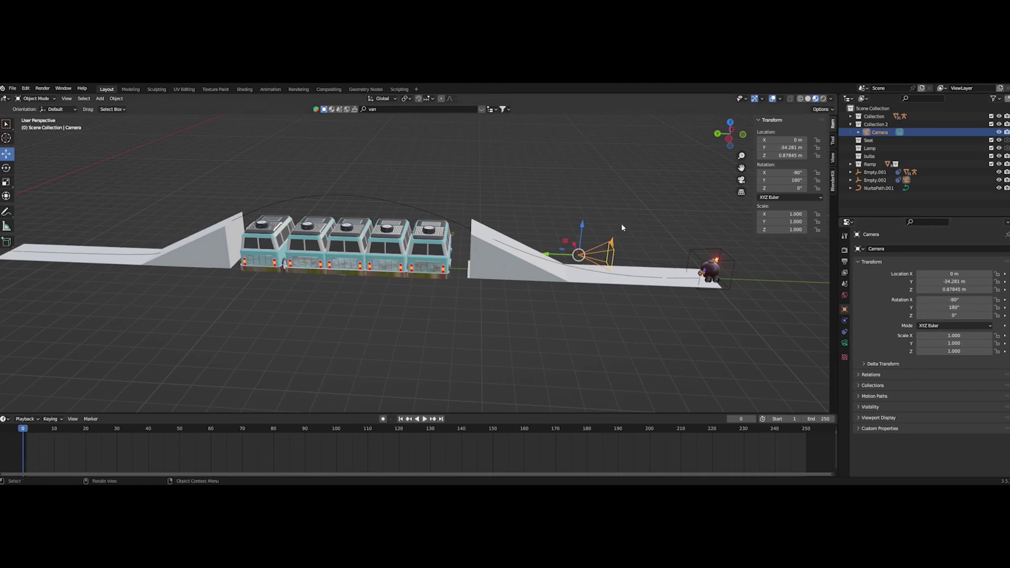
Look through the camera with its whole frame in view and play the jump to check the shot
click(742, 181)
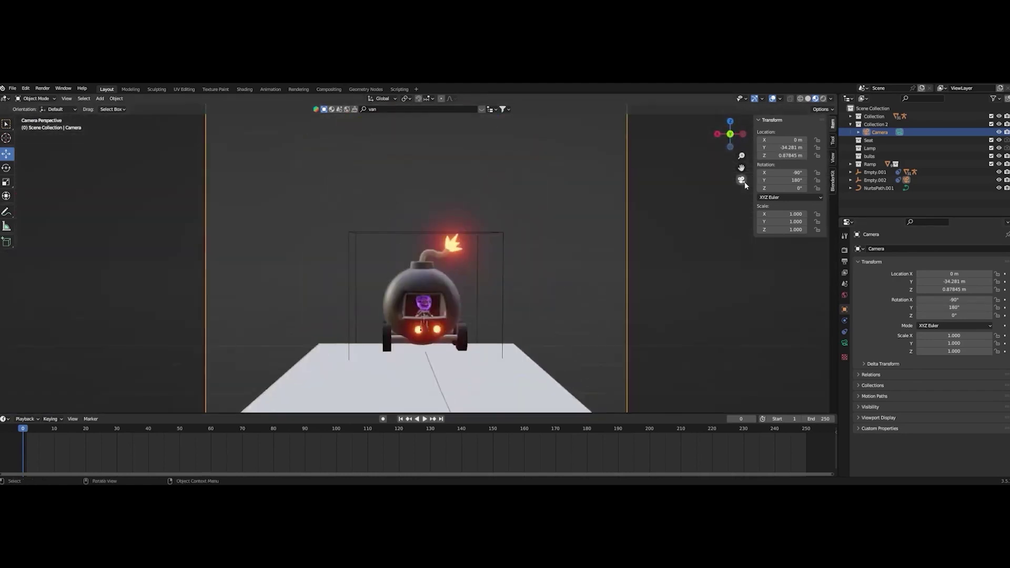
scroll(706, 272, down, 3)
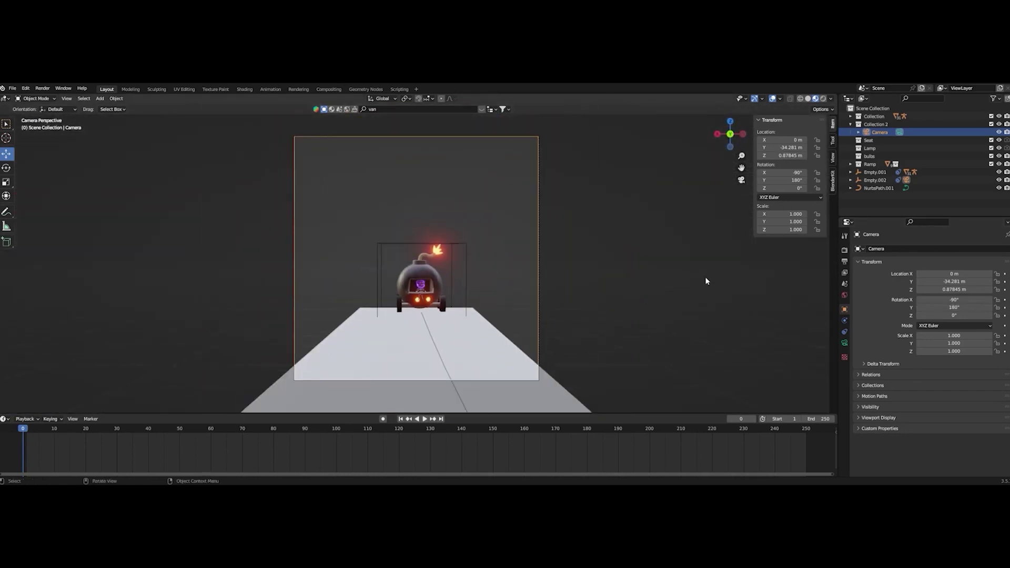
key(space)
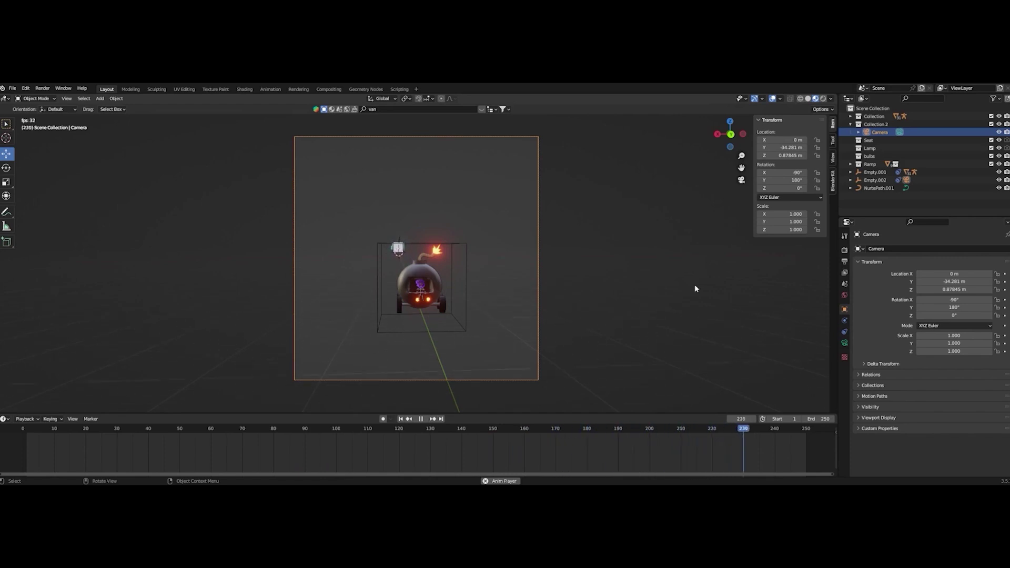
click(69, 429)
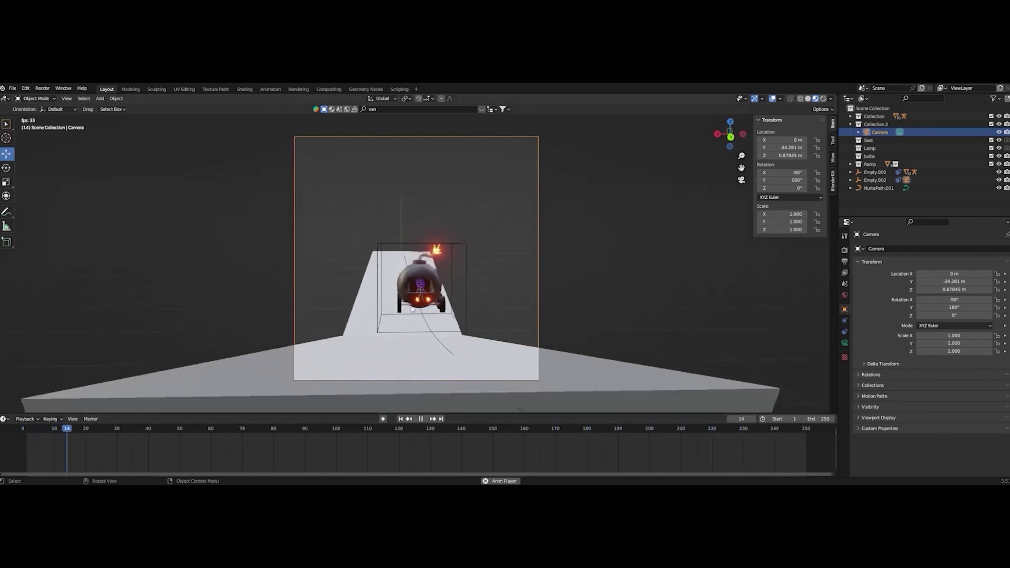
key(space)
Try scaling the duplicated empty around the car, undoing each resize
click(465, 257)
key(s)
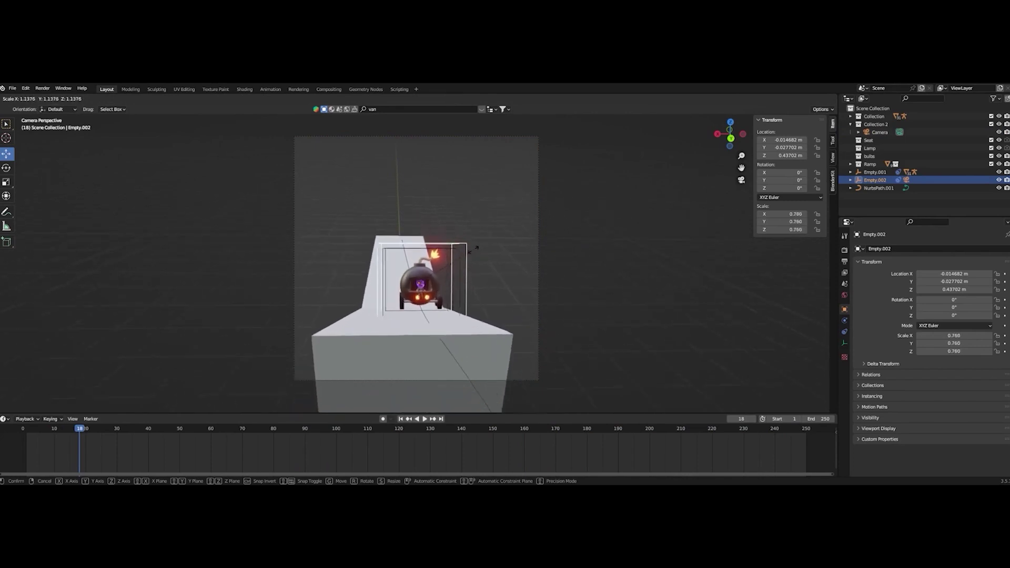
click(458, 257)
click(742, 180)
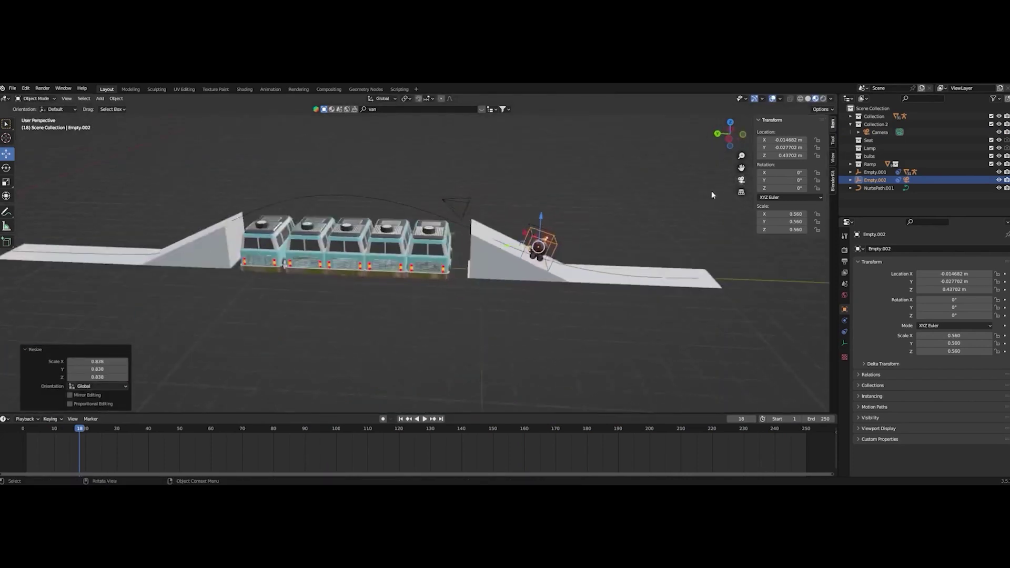
key(ctrl+z)
click(514, 234)
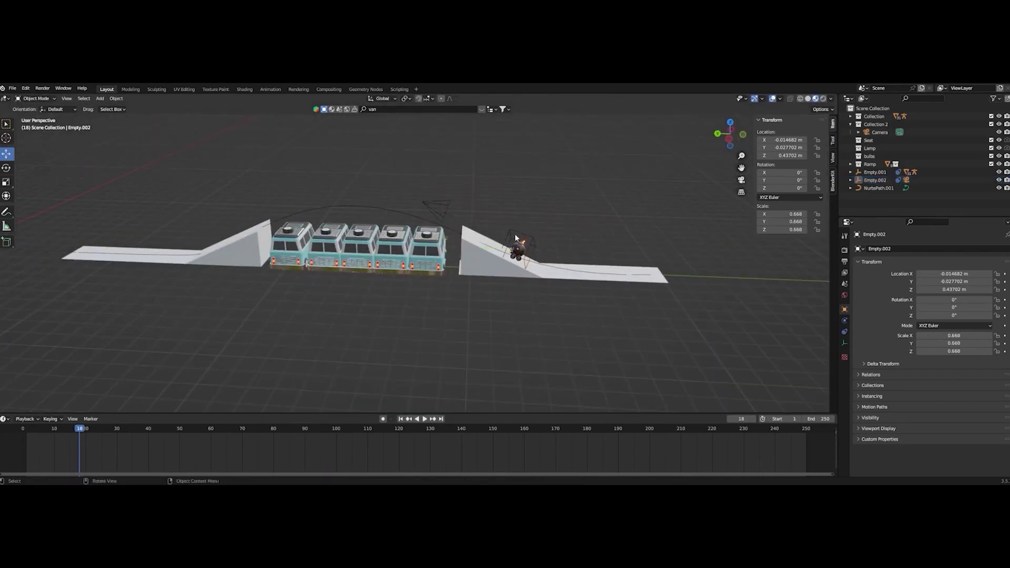
click(509, 235)
key(s)
click(592, 233)
key(ctrl+z)
Return to frame 0 and examine the car, its empty and the camera from several angles
scroll(593, 248, up, 3)
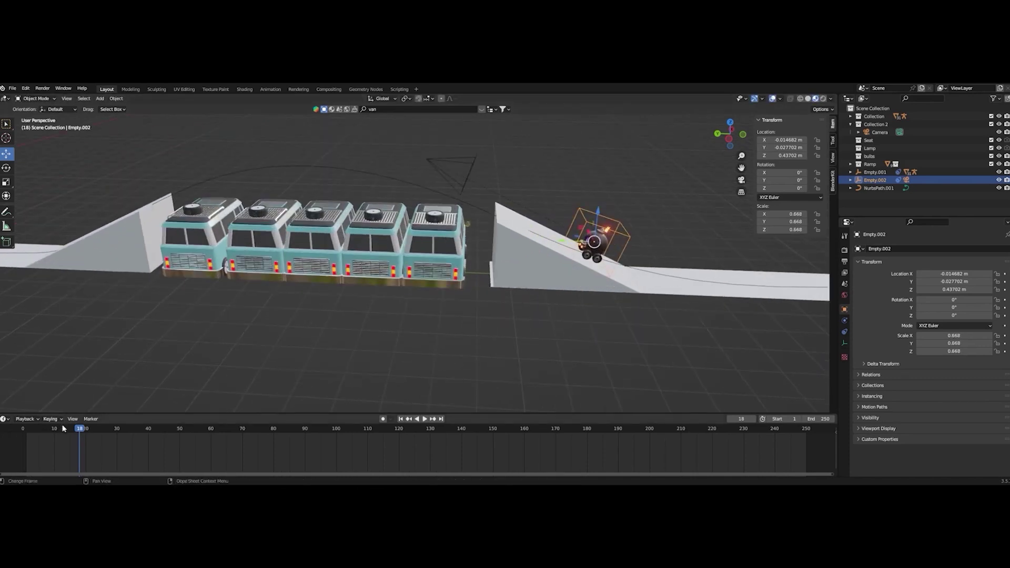
alt+scroll(673, 284, up, 18)
scroll(662, 317, down, 2)
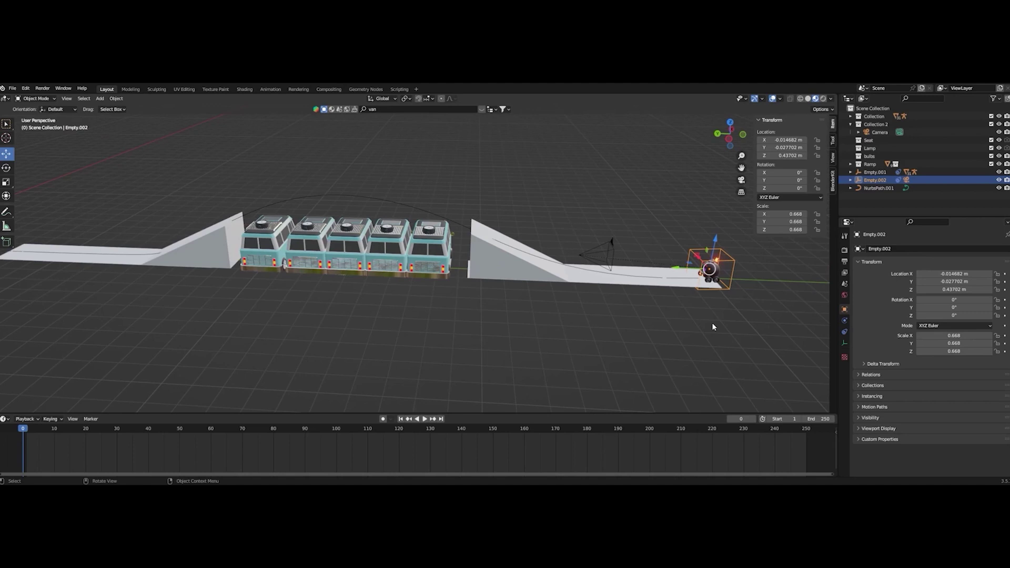
scroll(711, 323, up, 5)
shift+middle_drag(786, 329, 503, 310)
scroll(504, 310, up, 5)
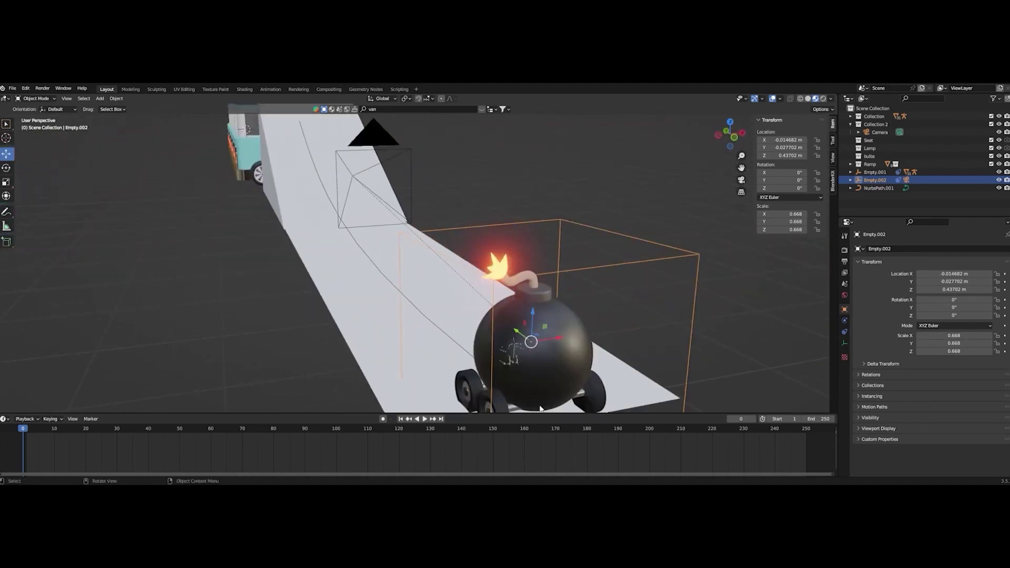
scroll(531, 339, down, 5)
middle_drag(511, 345, 647, 295)
scroll(625, 307, up, 4)
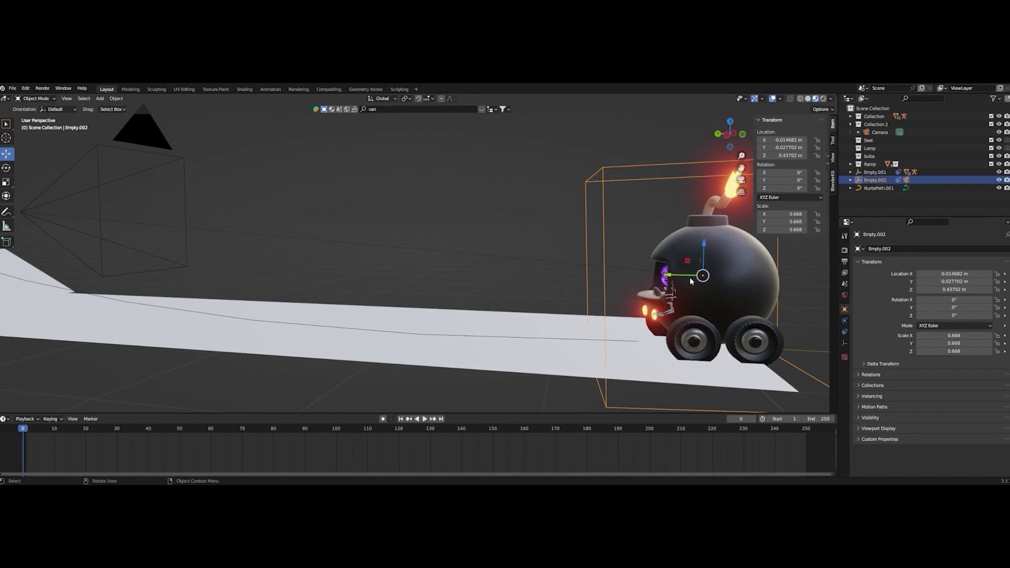
scroll(728, 290, down, 6)
middle_drag(728, 290, 368, 247)
Play the jump from the side and through the camera to check how the camera follows the car
key(space)
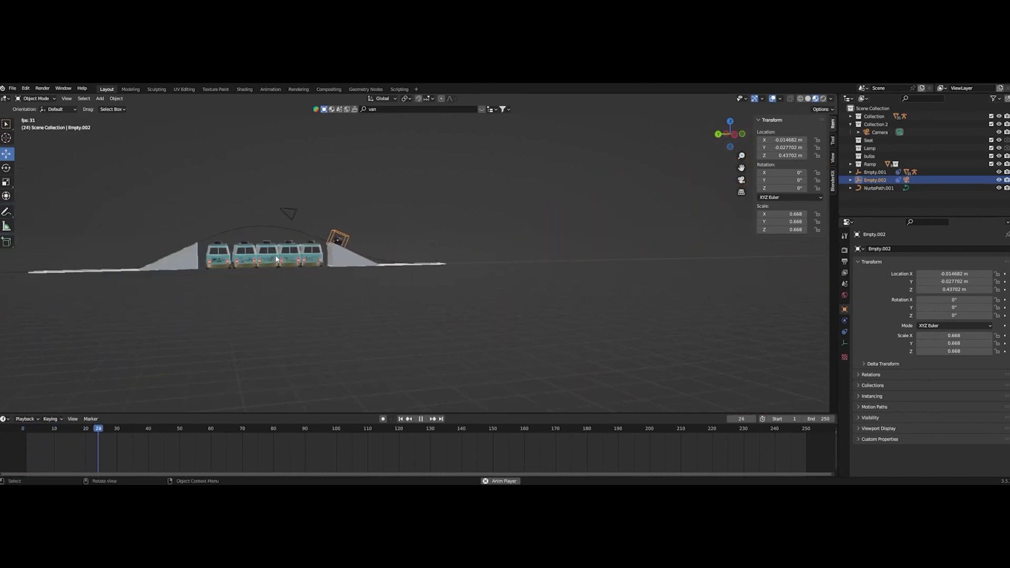
key(KP_0)
key(space)
key(space)
Set the animation's end frame to 86 and replay the shortened range through the camera
drag(253, 429, 293, 435)
key(space)
click(825, 418)
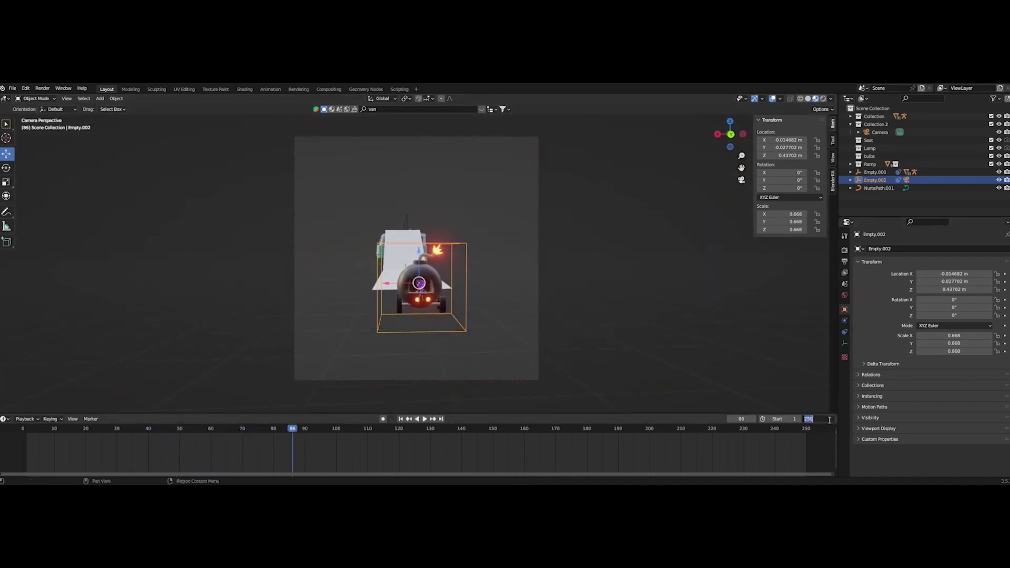
text(86)
key(Return)
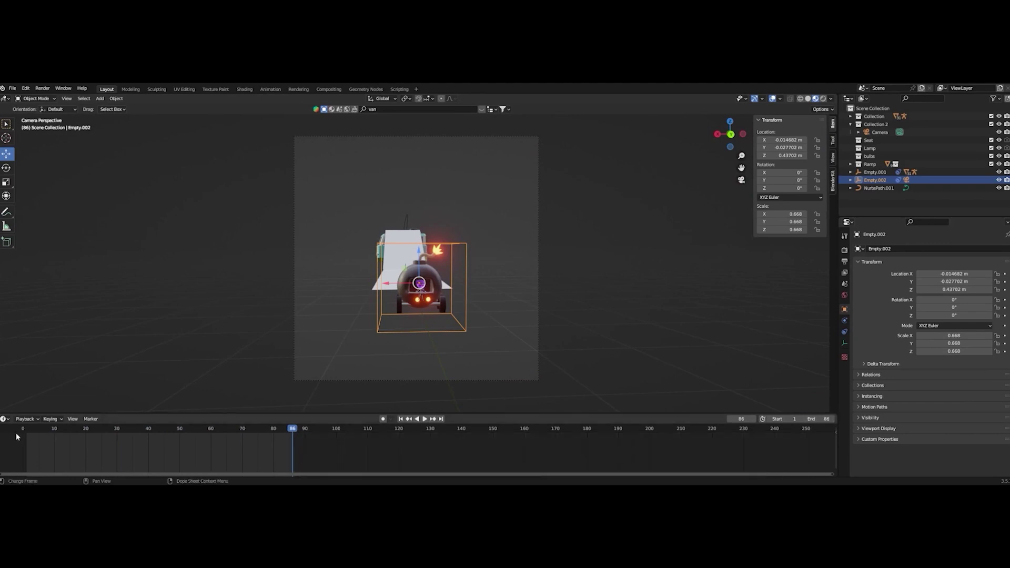
key(space)
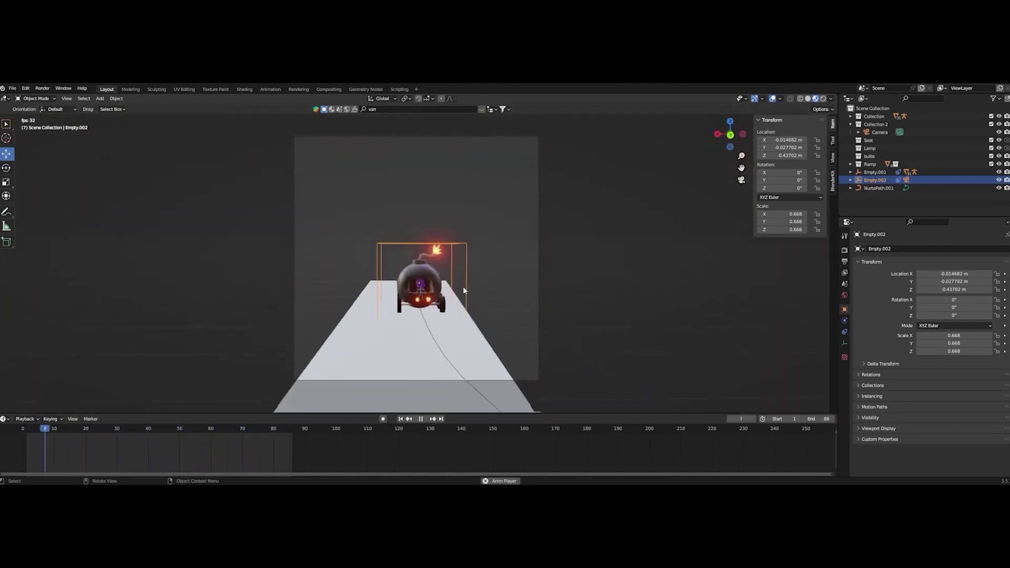
key(space)
Show the Eevee render settings, switch the viewport to rendered shading and deselect the empty
click(844, 250)
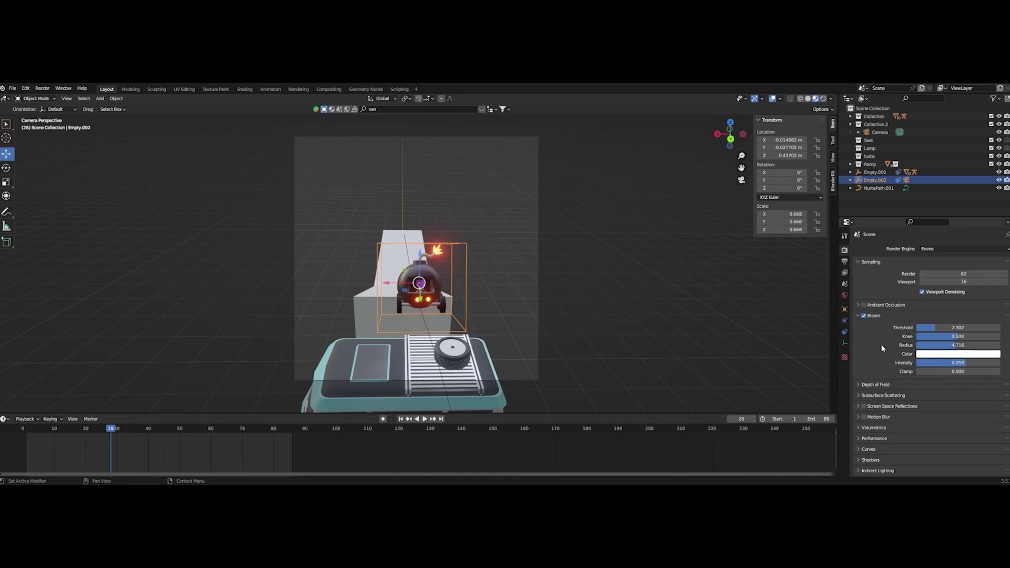
click(823, 99)
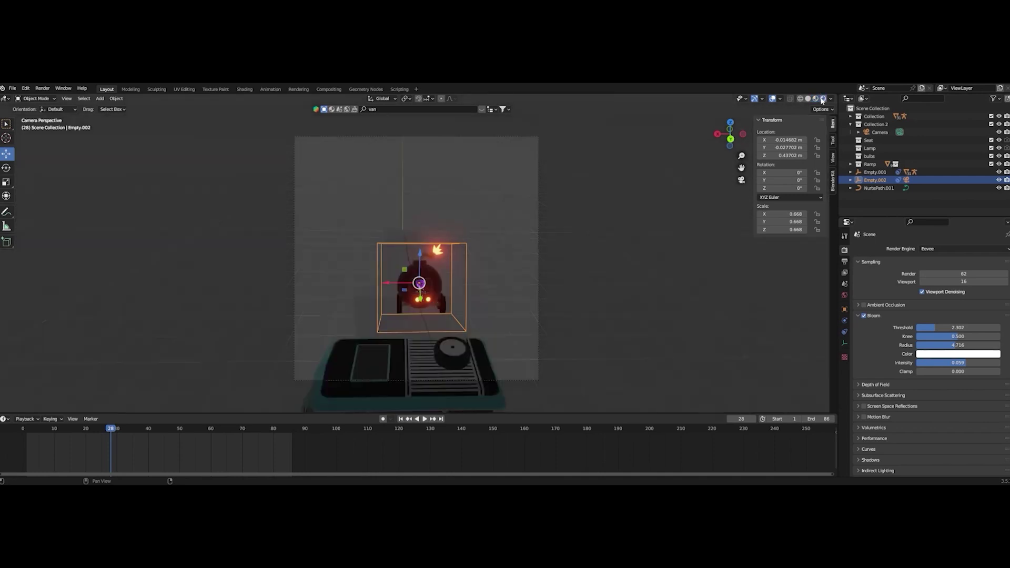
scroll(532, 302, up, 2)
click(535, 302)
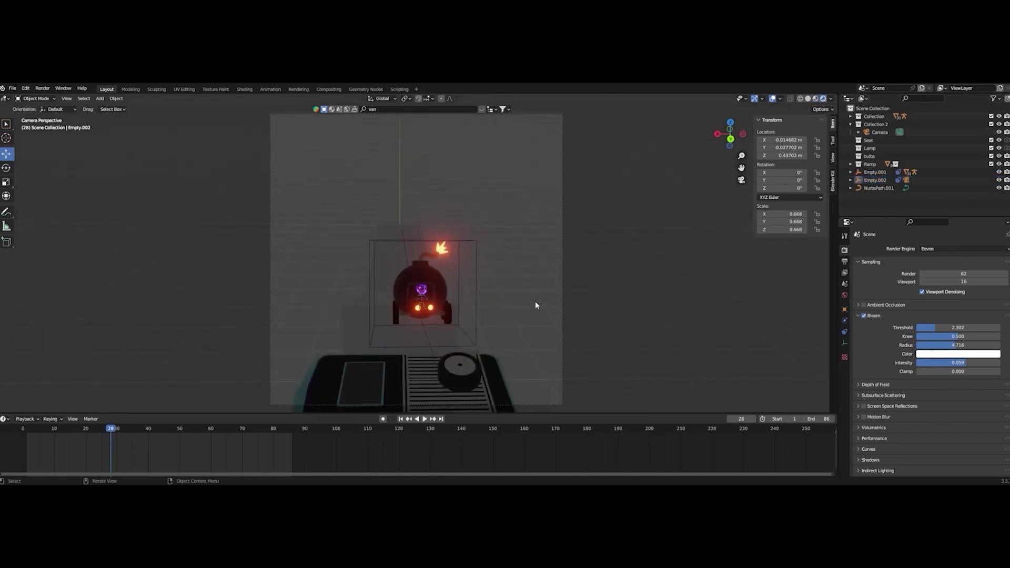
Snap the 3D cursor to the selected driver mesh inside the car and add a point light there
click(424, 305)
right_click(426, 293)
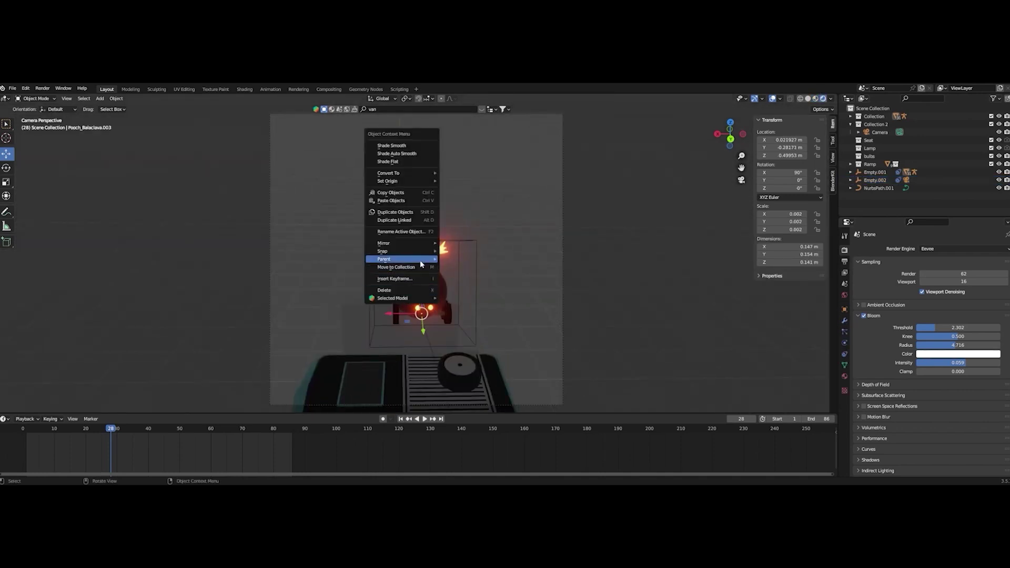
mouse_move(420, 253)
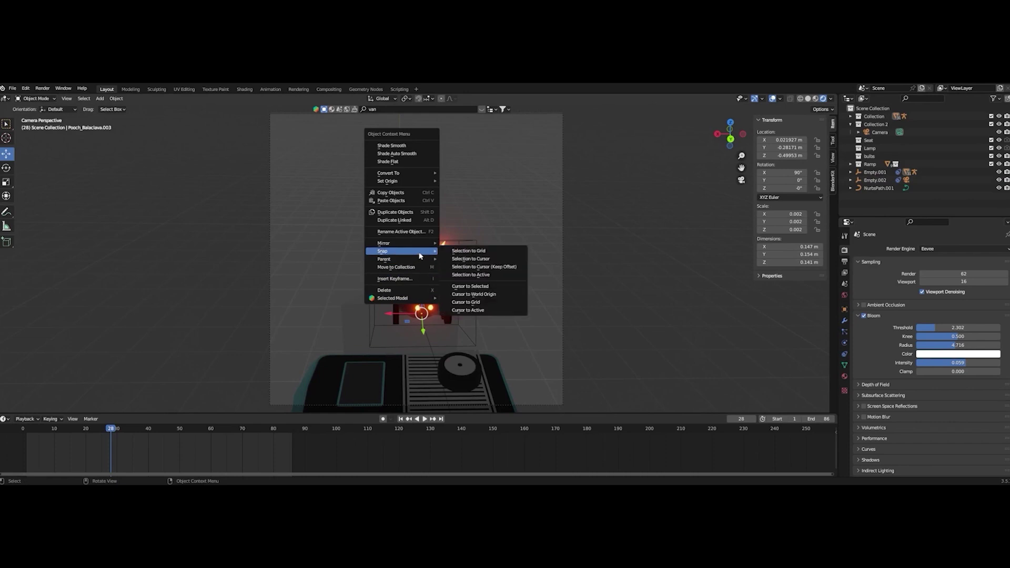
click(457, 291)
key(shift+a)
mouse_move(485, 300)
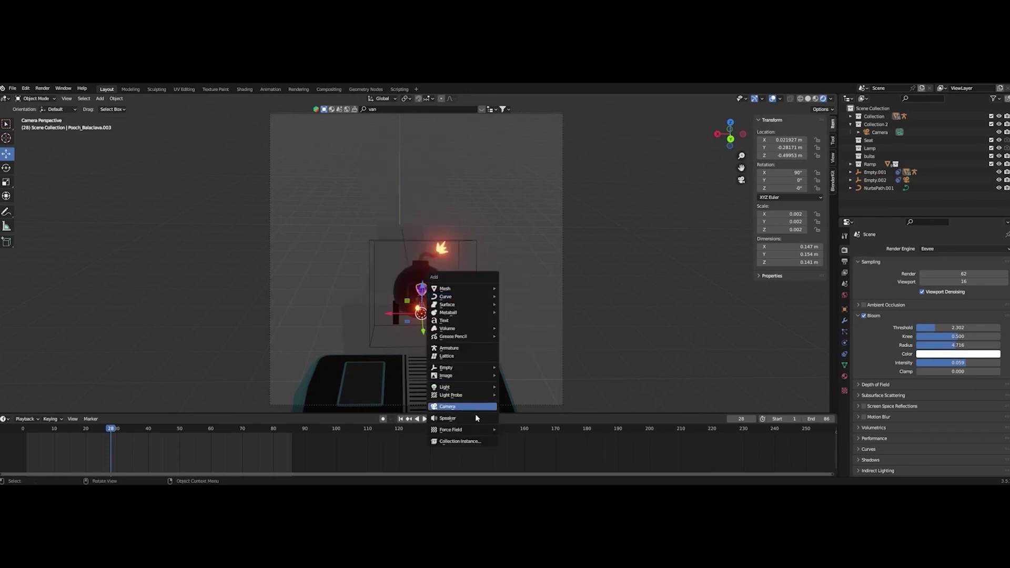
mouse_move(476, 388)
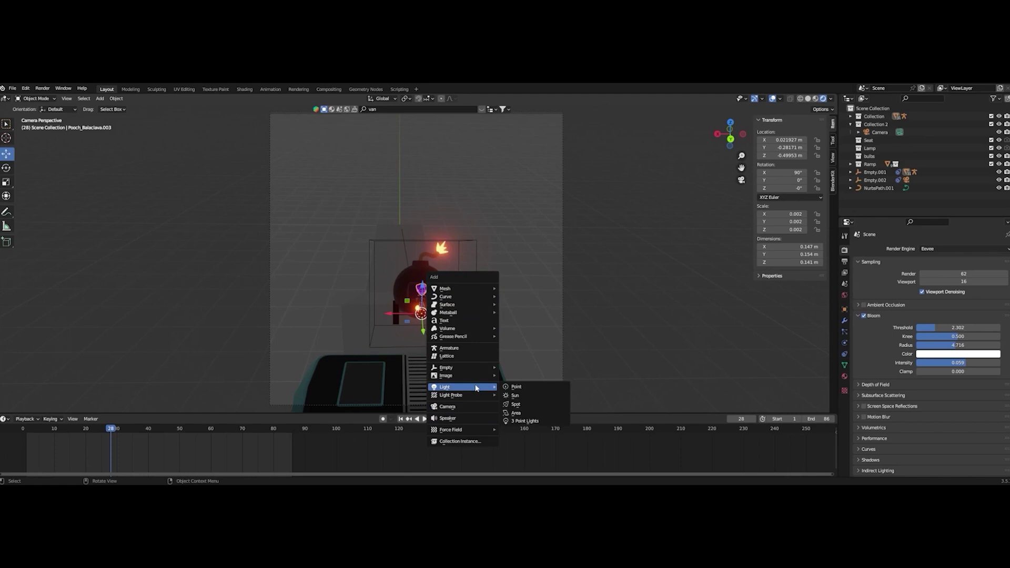
click(514, 387)
Move the point light beside the driver's window, to about X -0.05 m, Y -28.23 m, Z 2.97 m
drag(426, 288, 426, 230)
drag(384, 256, 325, 257)
drag(359, 227, 382, 293)
scroll(452, 337, up, 3)
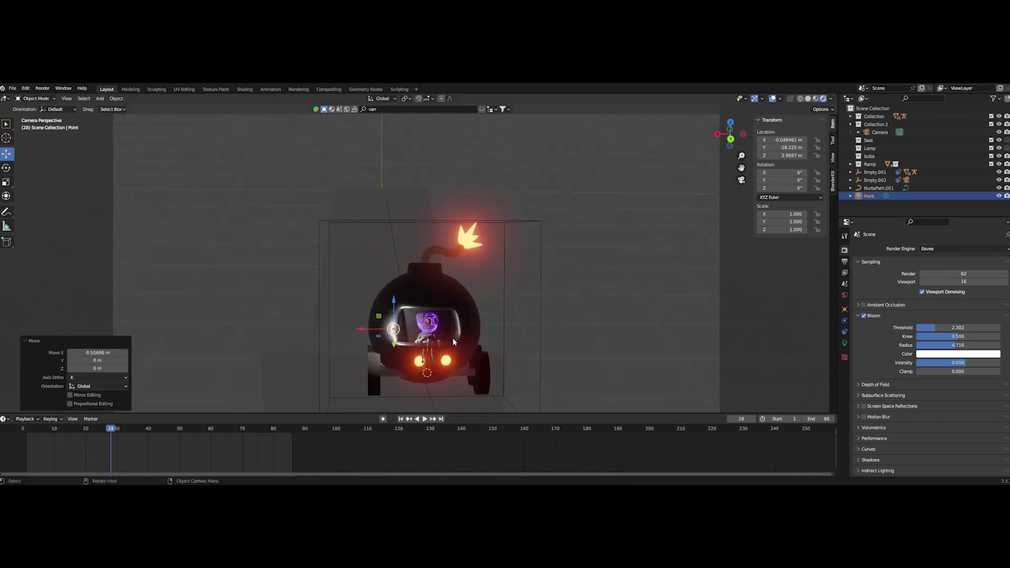
Set the Bloom threshold to 2.913, radius to 4.528 and intensity to 0.076, checking the glow around the car
scroll(459, 288, up, 3)
mouse_move(958, 362)
mouse_down()
mouse_move(948, 362)
mouse_move(965, 362)
mouse_up()
mouse_move(957, 327)
mouse_down()
mouse_move(933, 327)
mouse_move(965, 327)
mouse_move(945, 346)
mouse_move(953, 346)
mouse_up()
scroll(562, 269, down, 2)
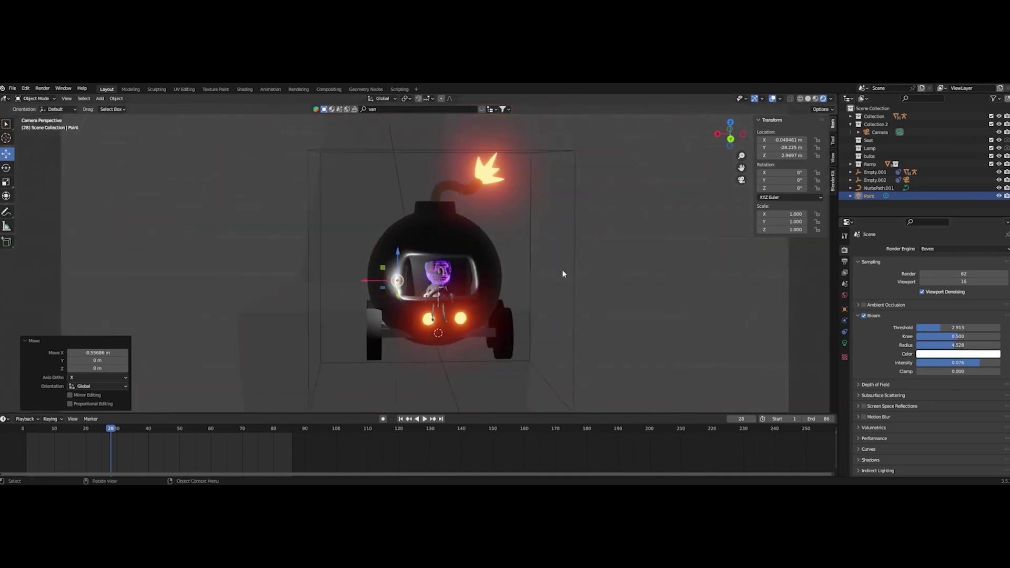
scroll(562, 270, down, 2)
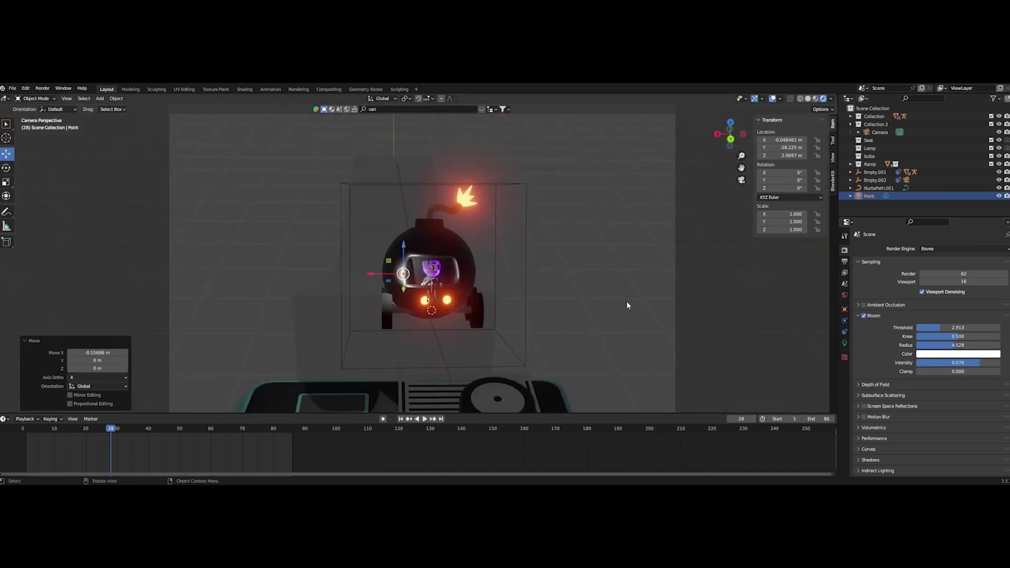
scroll(626, 303, down, 3)
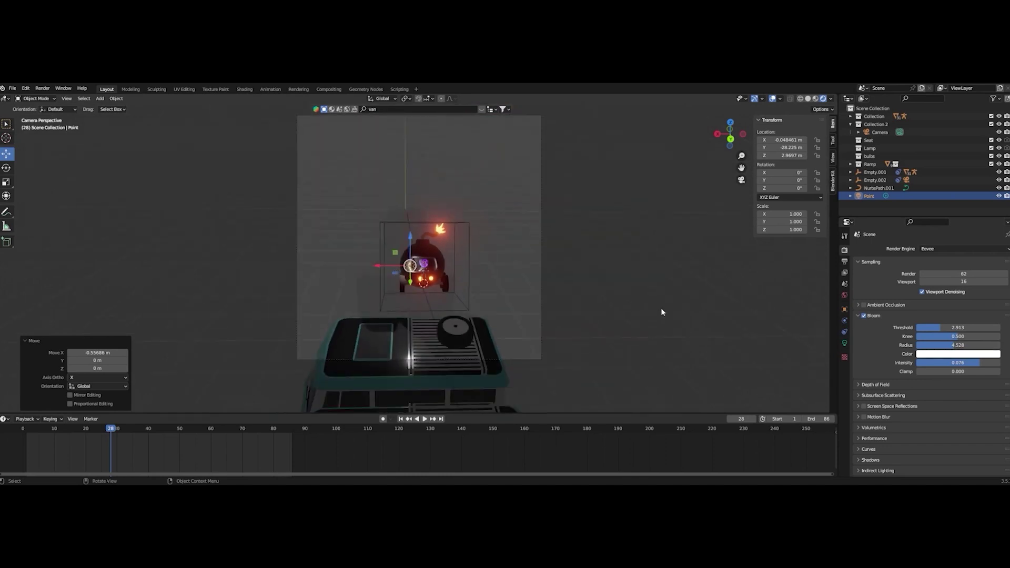
Show the output settings and set the output folder to D:\
click(844, 261)
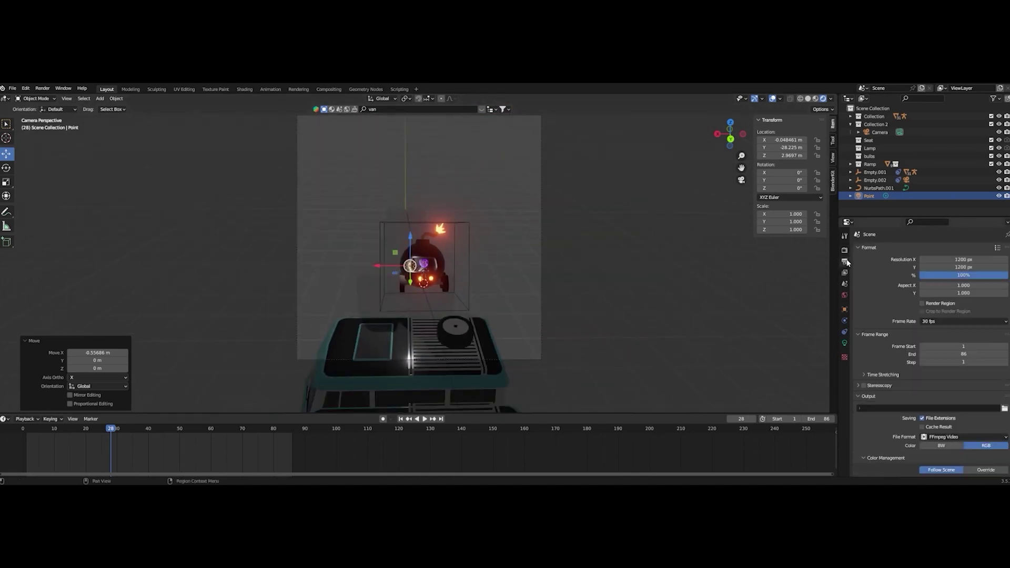
scroll(876, 297, down, 5)
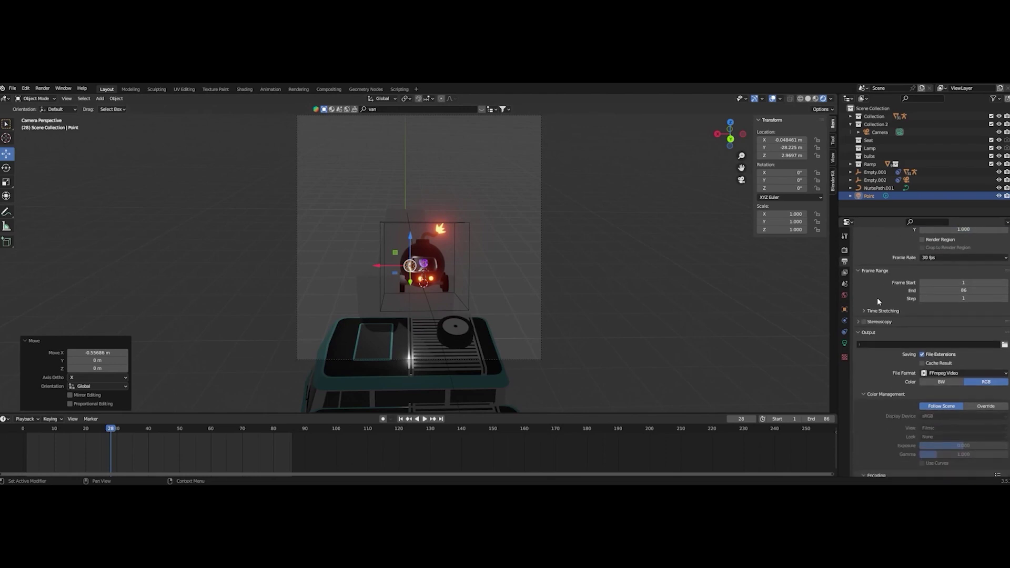
scroll(877, 297, down, 3)
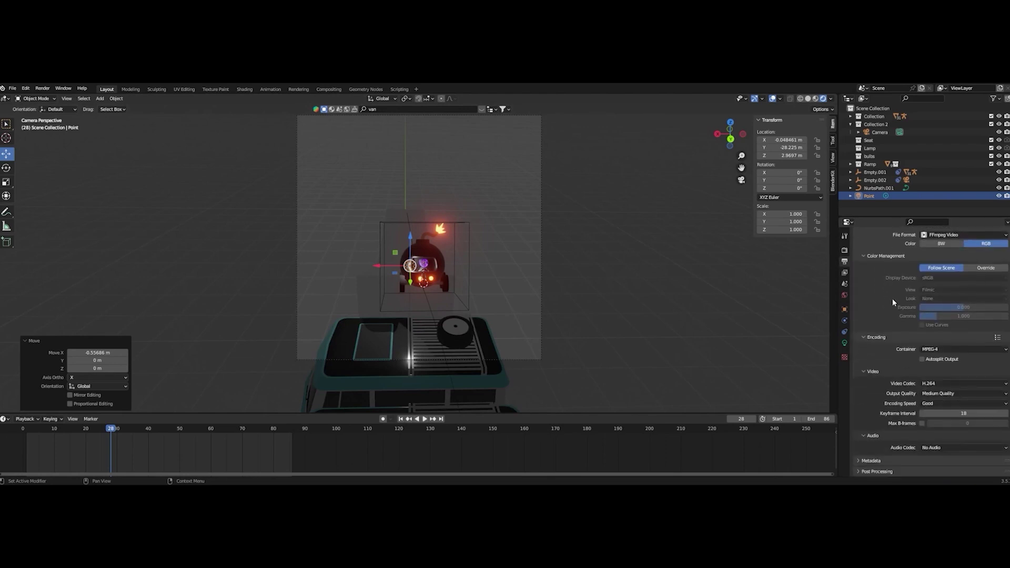
scroll(913, 253, up, 1)
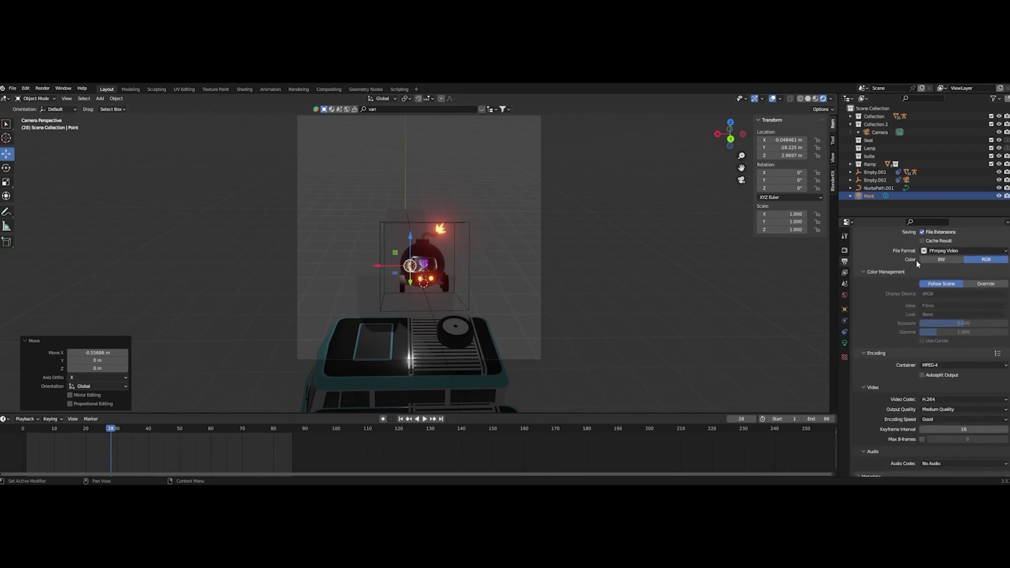
scroll(928, 264, up, 3)
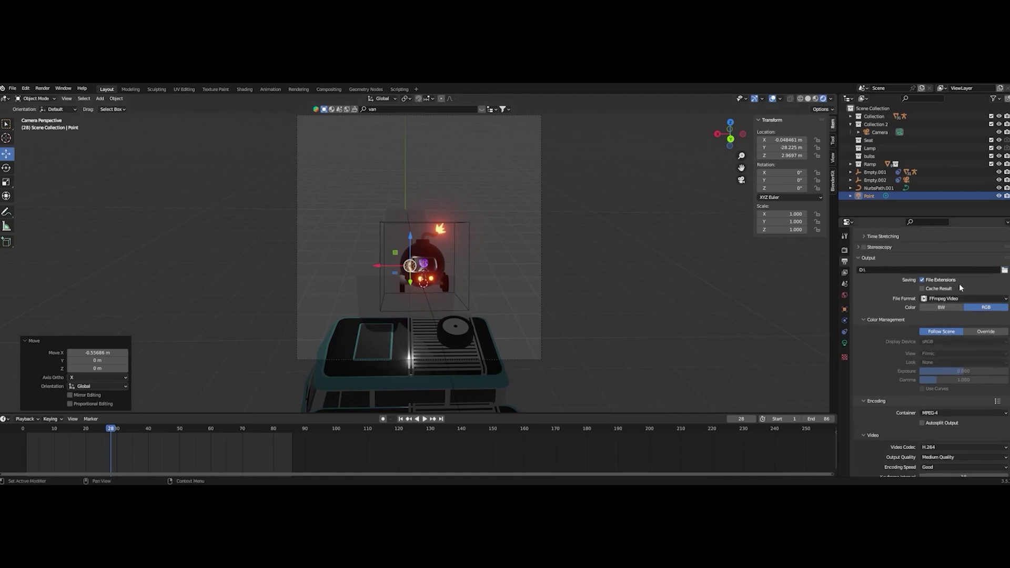
scroll(902, 302, down, 1)
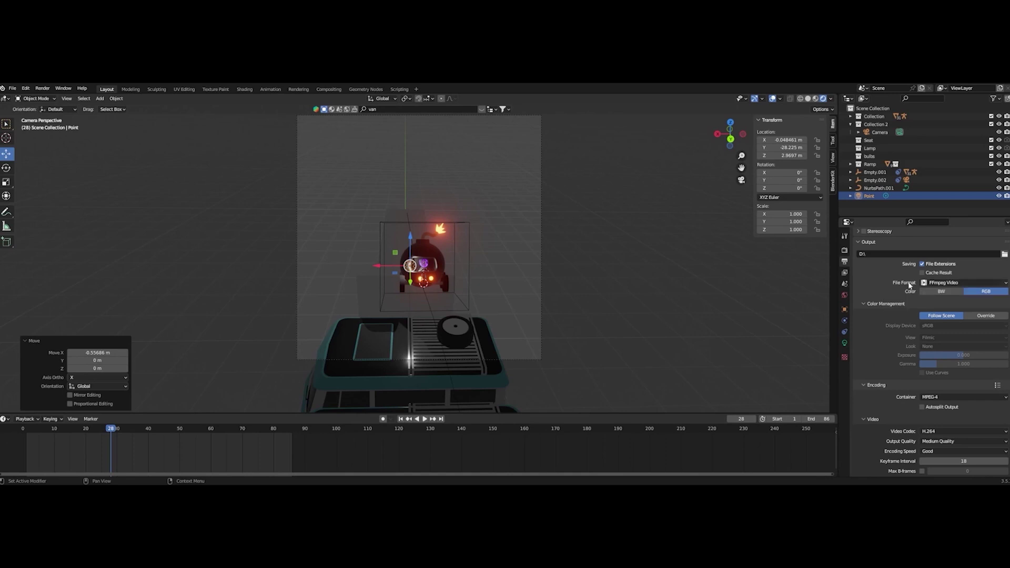
Set the output file format to FFmpeg Video with the Matroska container and the H.264 video codec
click(953, 284)
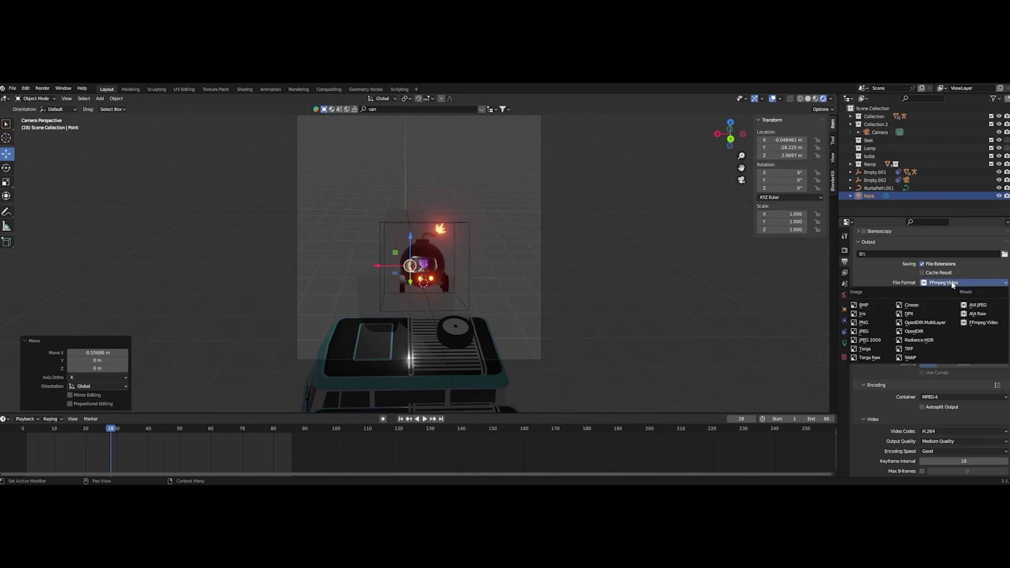
click(981, 323)
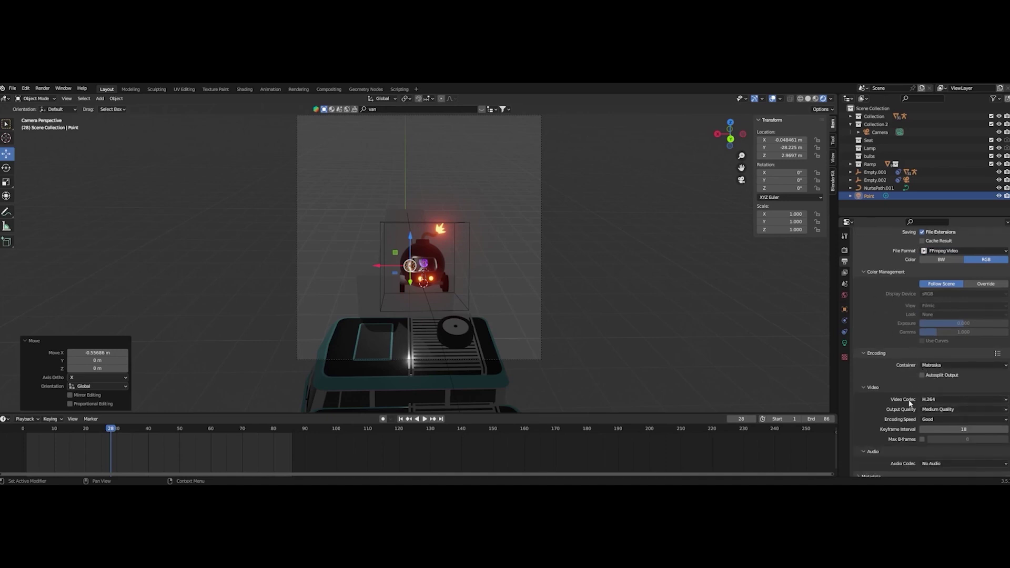
click(940, 400)
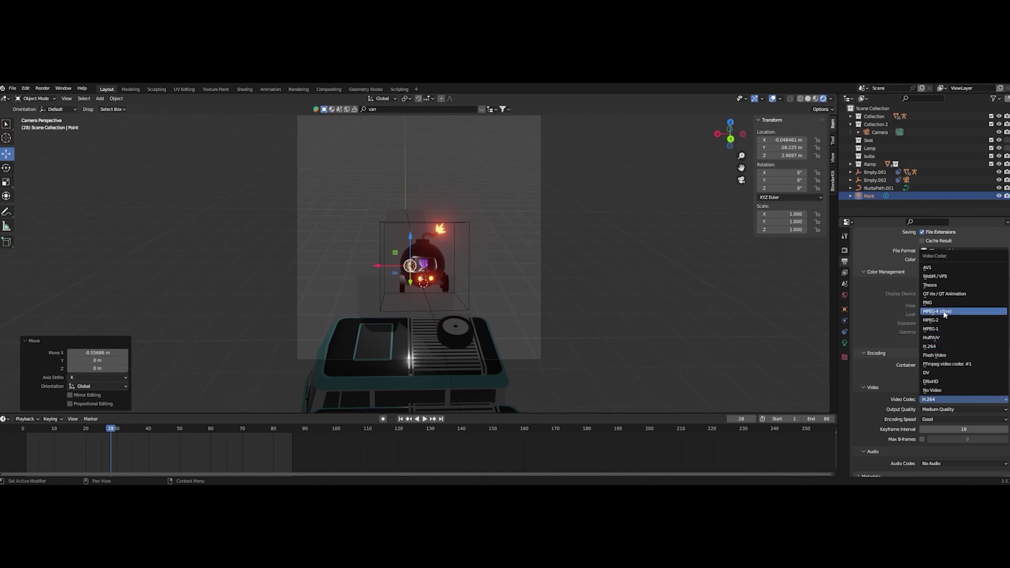
click(945, 346)
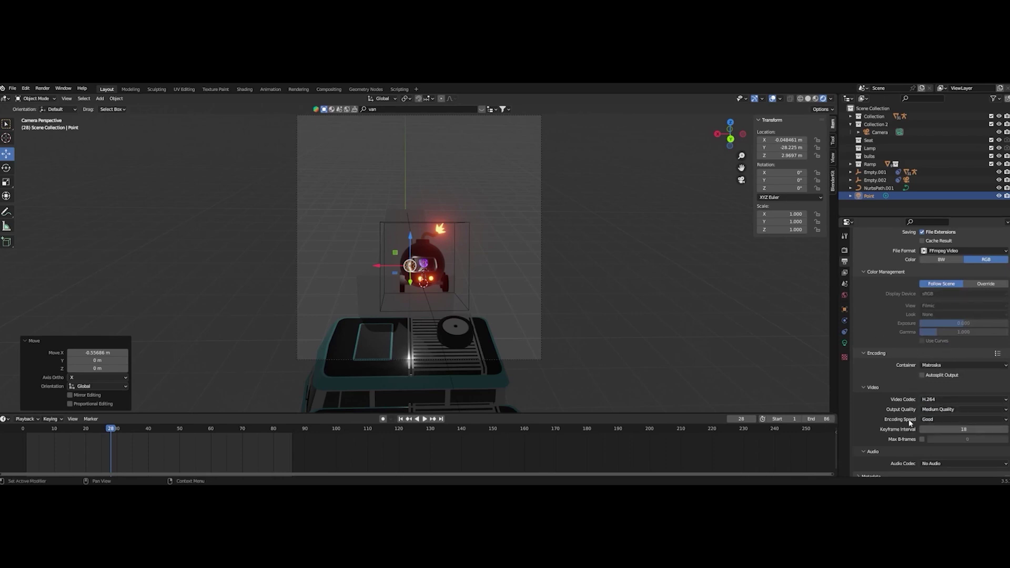
scroll(906, 420, down, 1)
scroll(905, 420, up, 4)
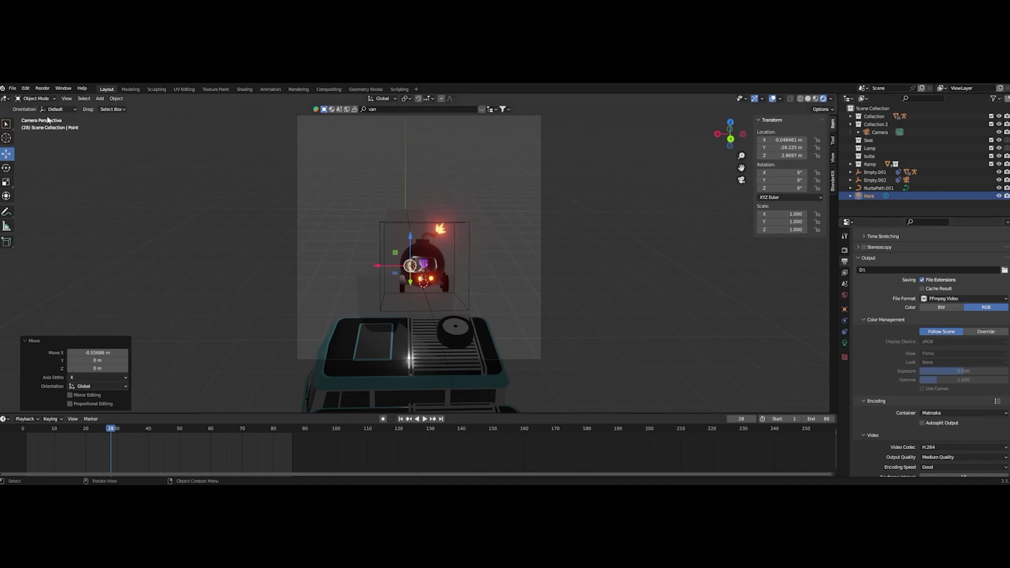
Return to the render settings and choose Eevee as the render engine
click(42, 89)
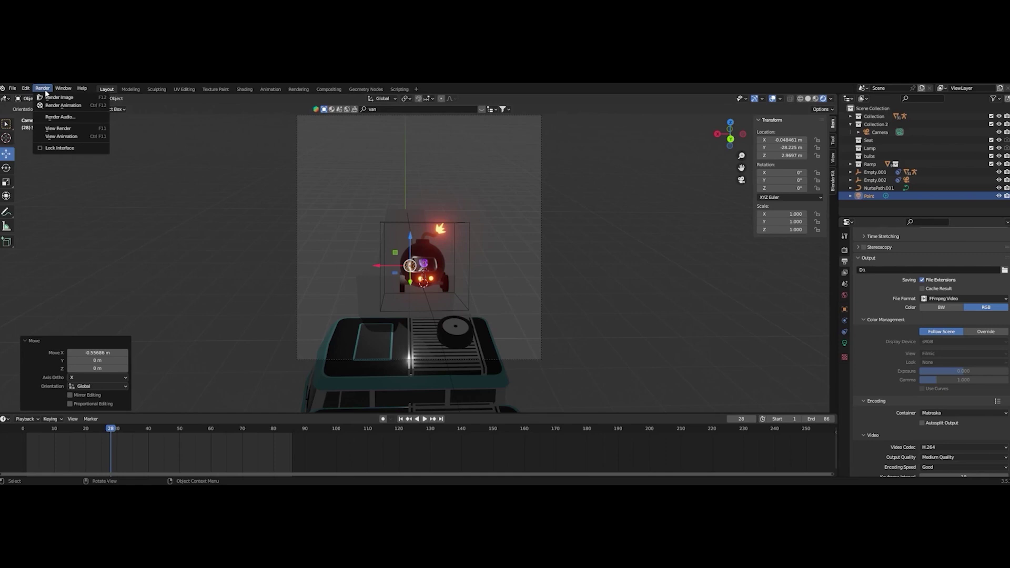
scroll(905, 305, up, 6)
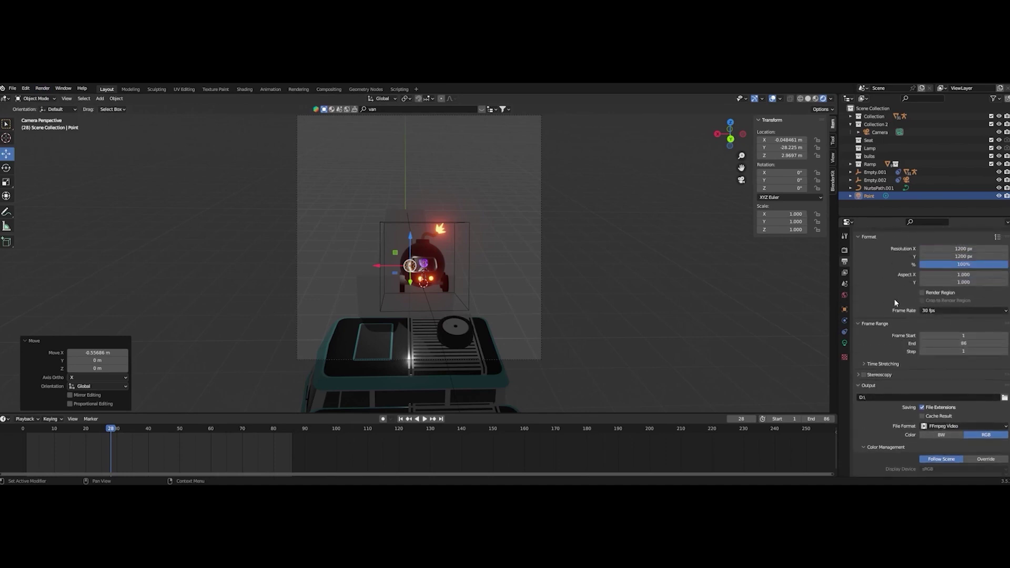
click(844, 250)
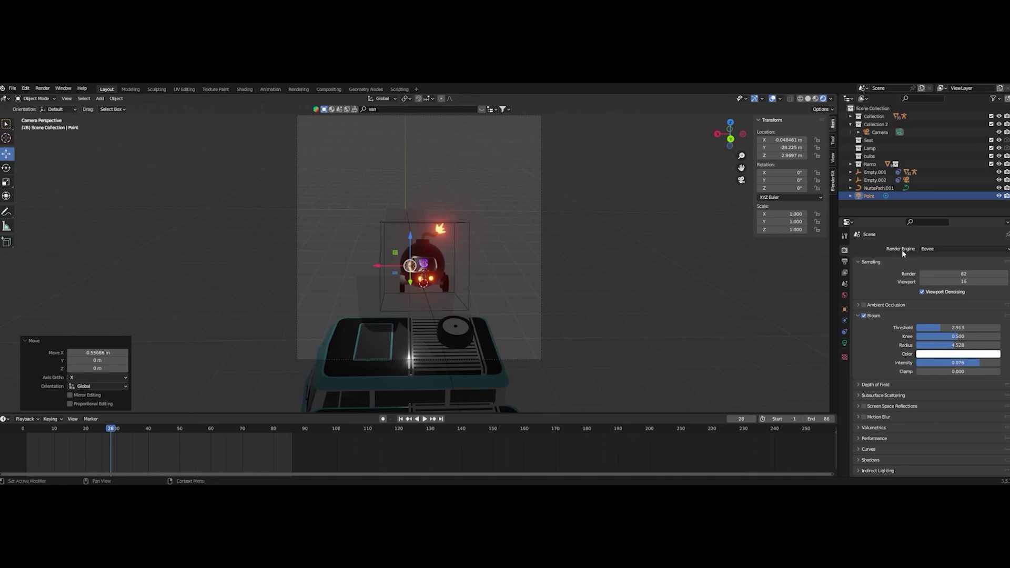
click(930, 249)
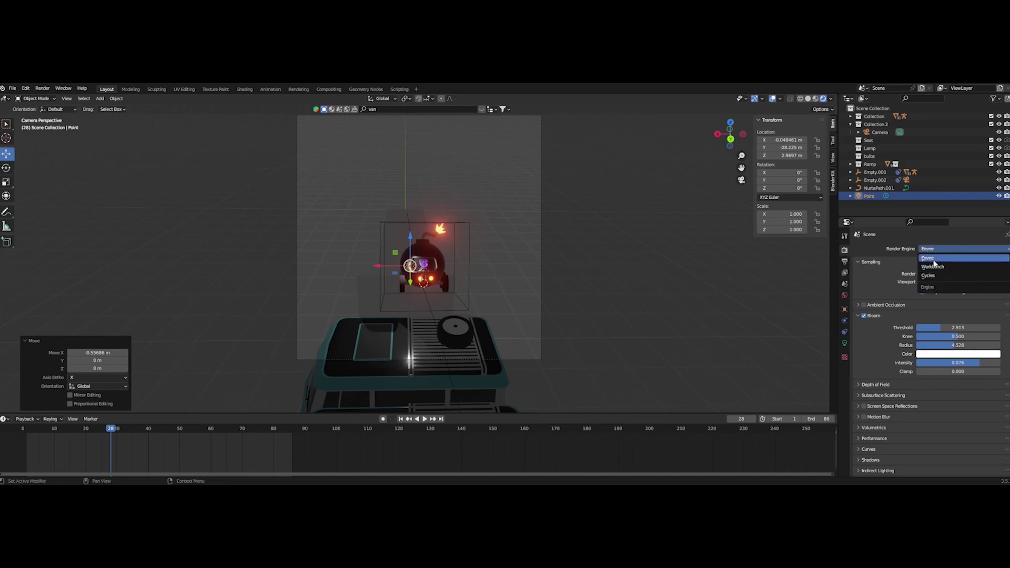
click(933, 260)
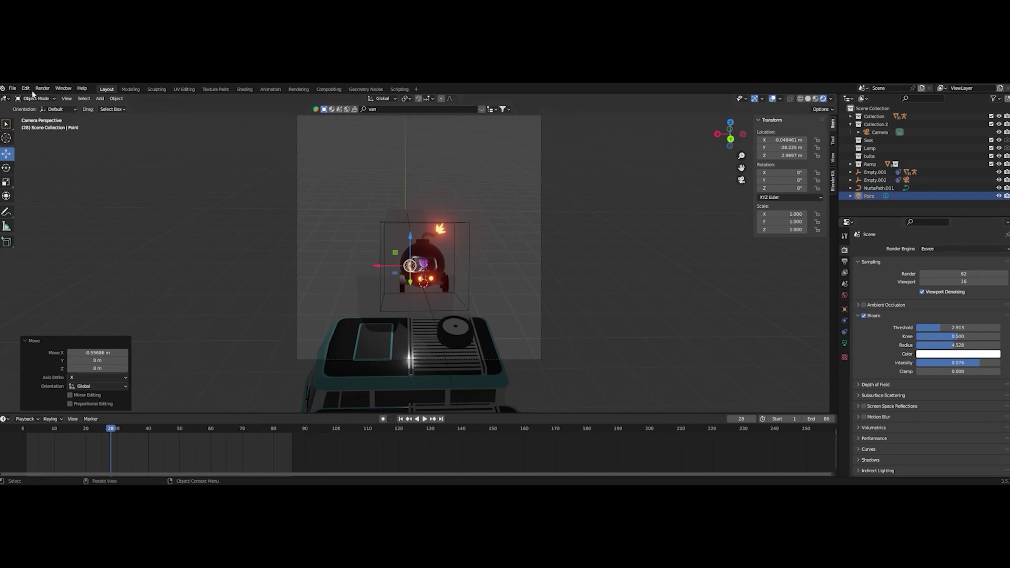
Open the Preferences, check the Eevee sampling and Bloom settings, and look at the available render commands
click(26, 88)
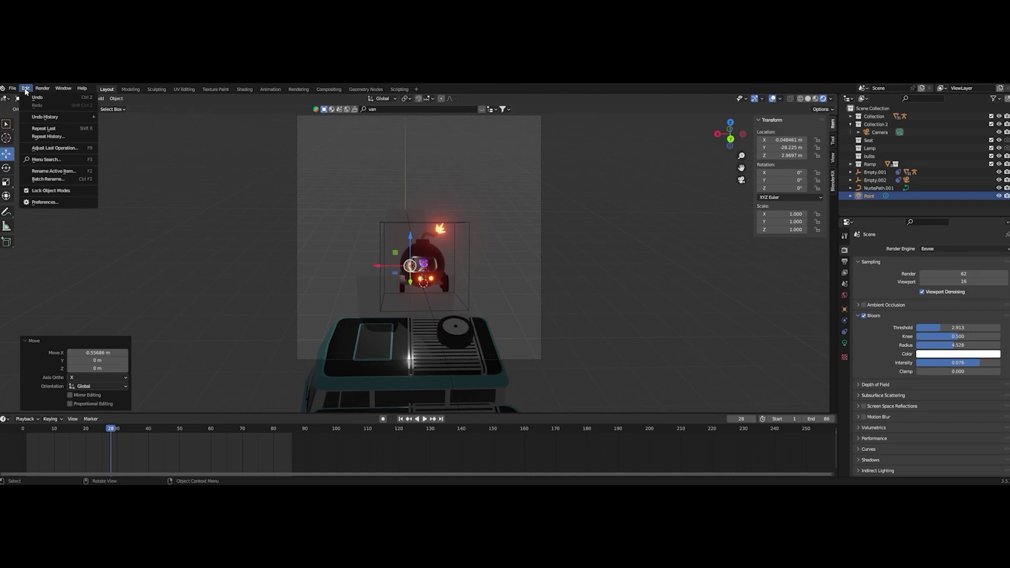
click(53, 204)
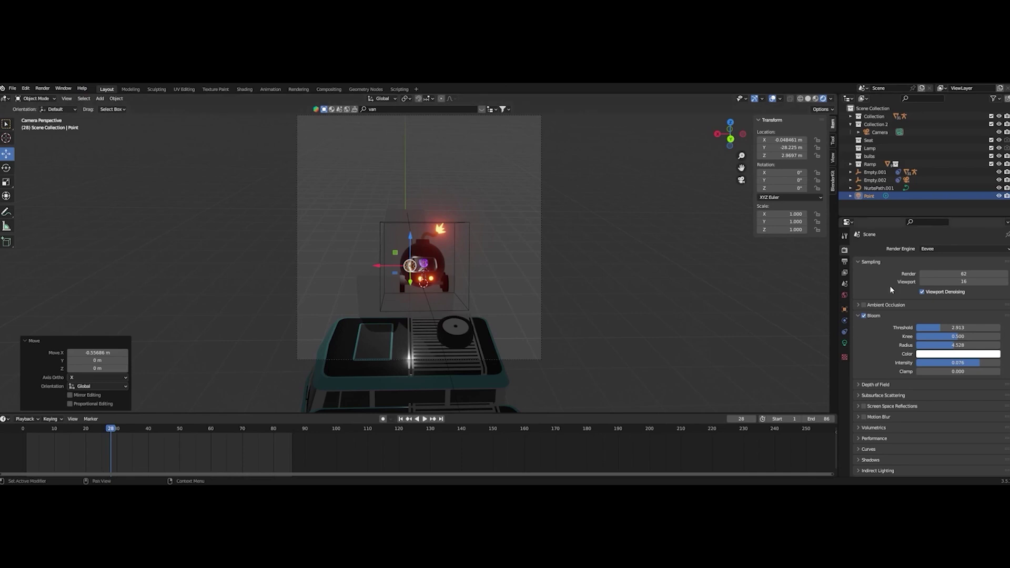
scroll(889, 285, down, 1)
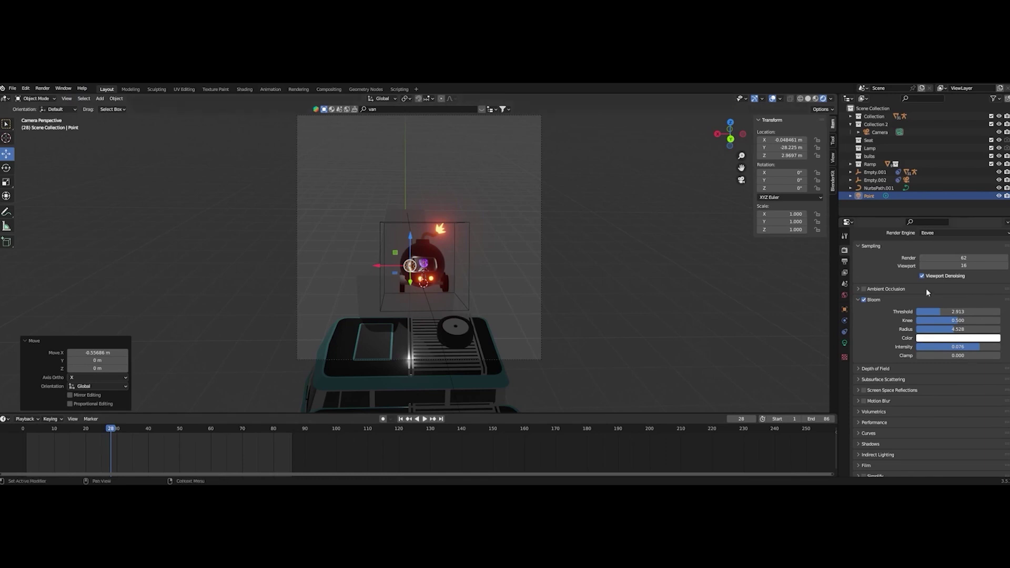
click(42, 88)
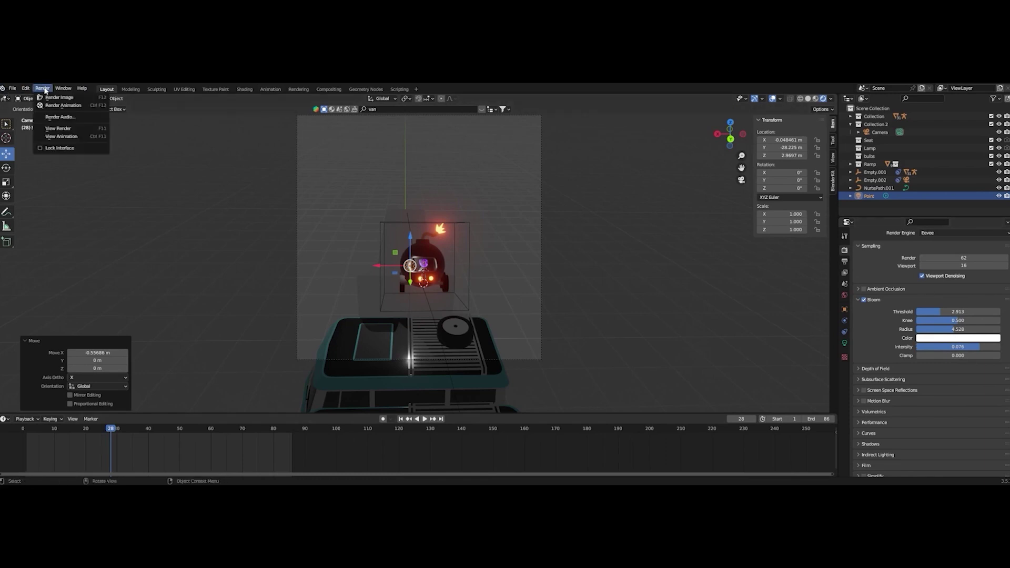
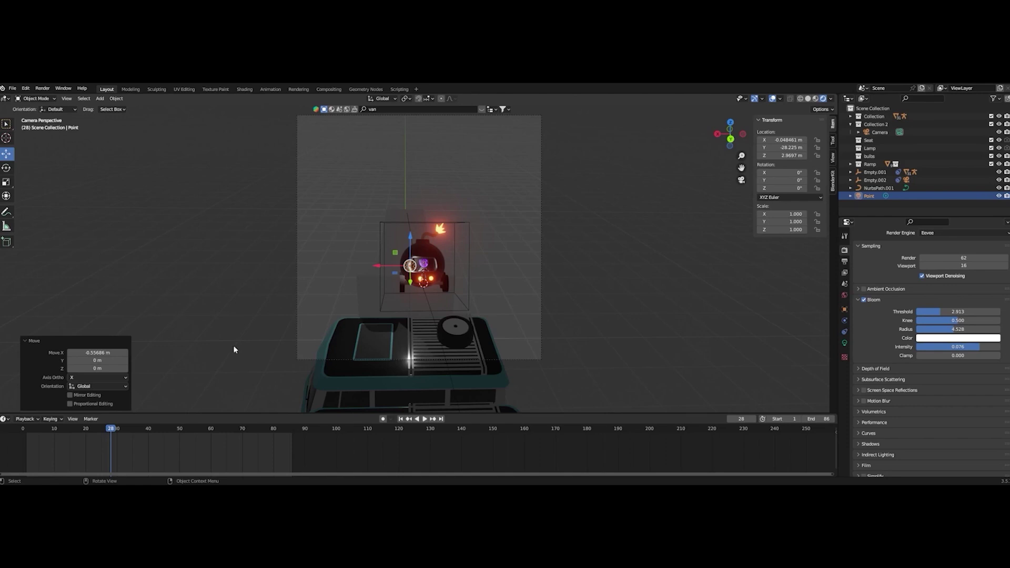
Play the animation from frame 1 through the camera and switch the viewport to Material Preview shading
drag(80, 428, 25, 432)
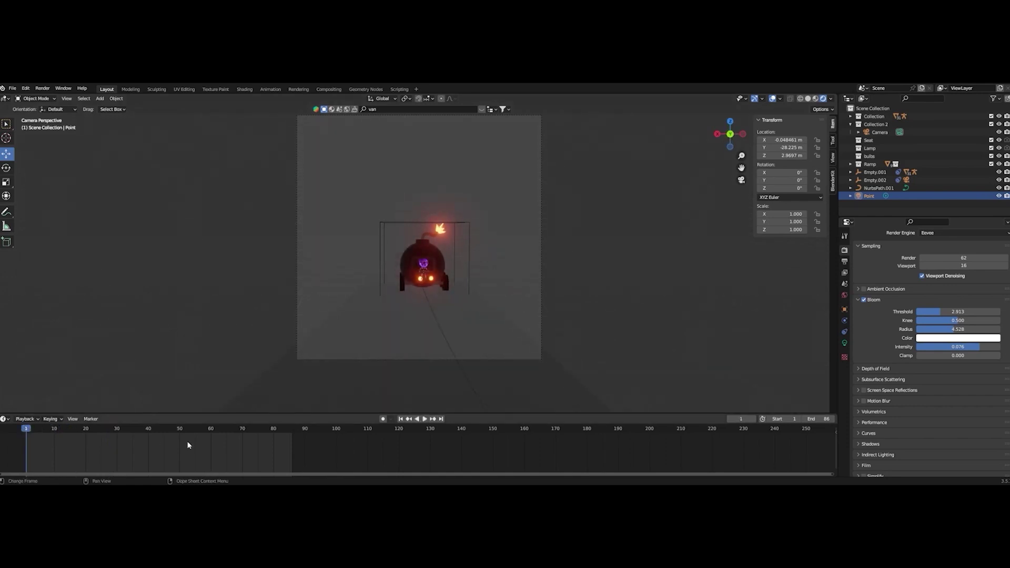
key(space)
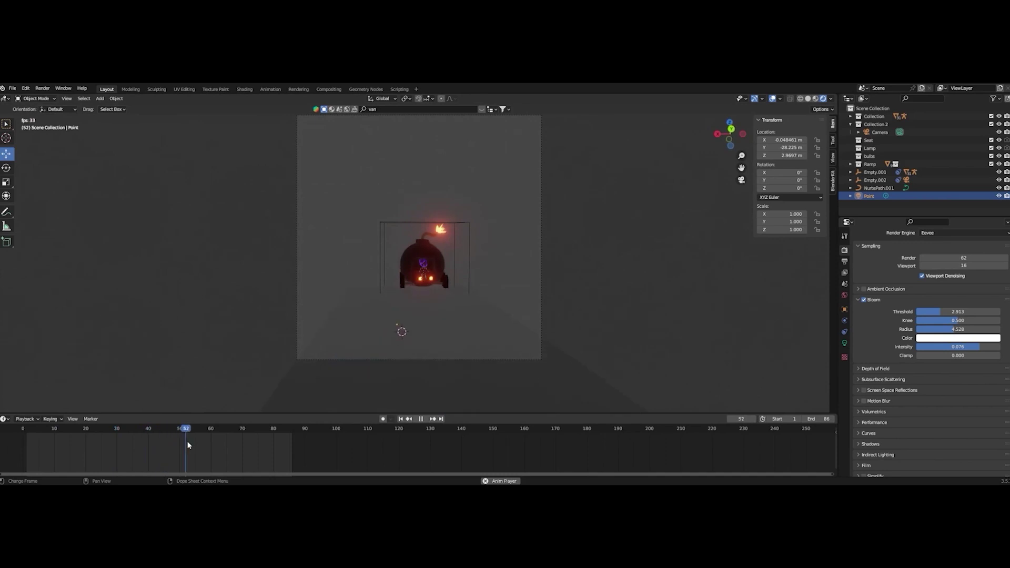
click(815, 99)
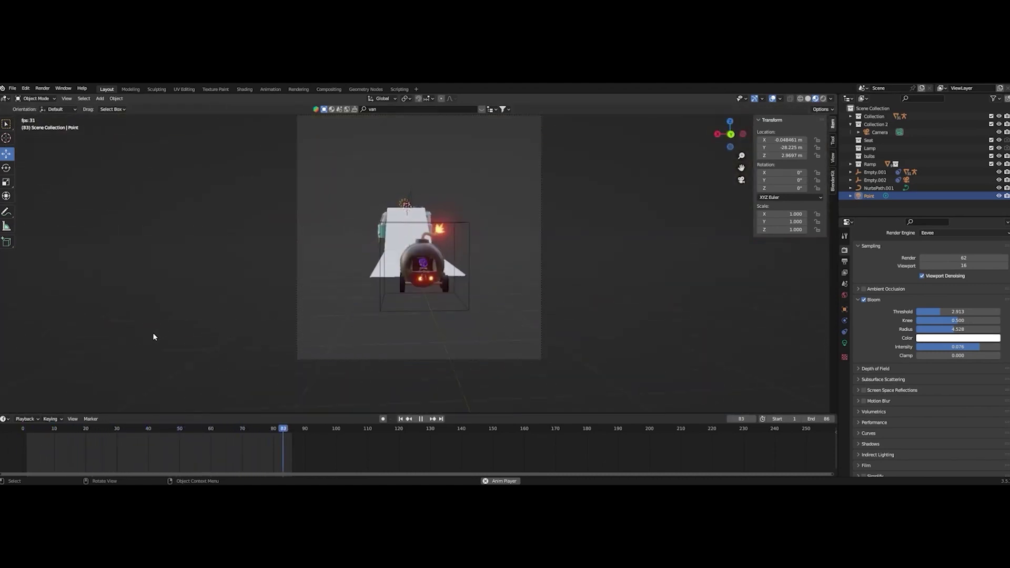
Leave the camera view and examine the car's jump over the vans from both sides during playback
middle_drag(536, 269, 399, 318)
key(space)
middle_drag(468, 315, 399, 317)
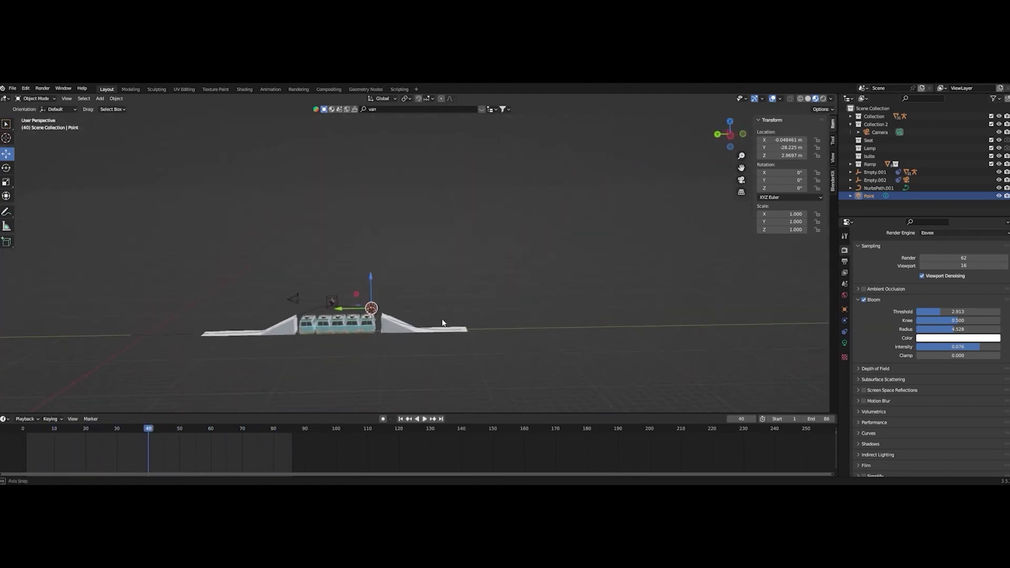
scroll(358, 319, up, 5)
middle_drag(269, 358, 459, 308)
key(space)
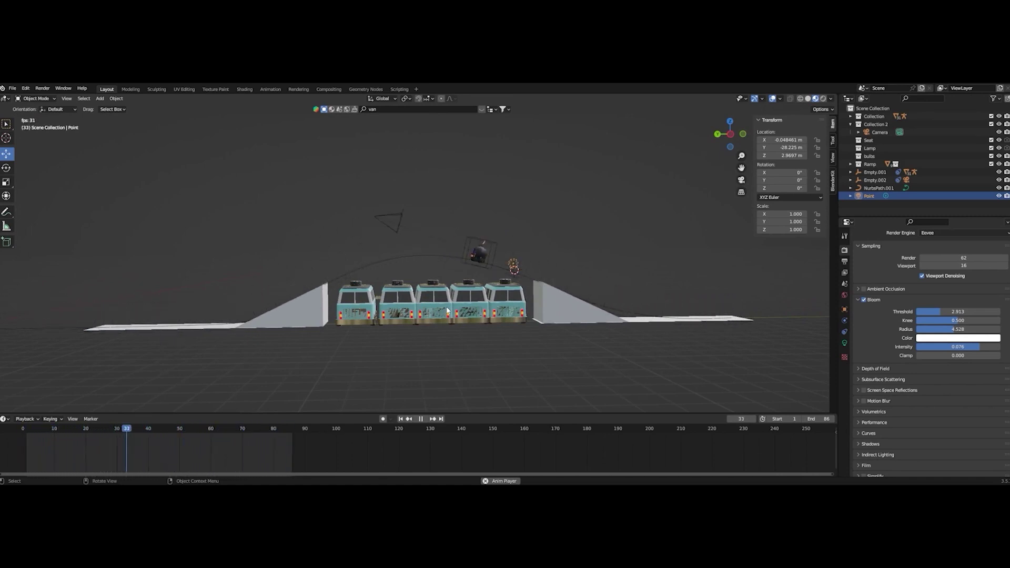
scroll(686, 281, up, 1)
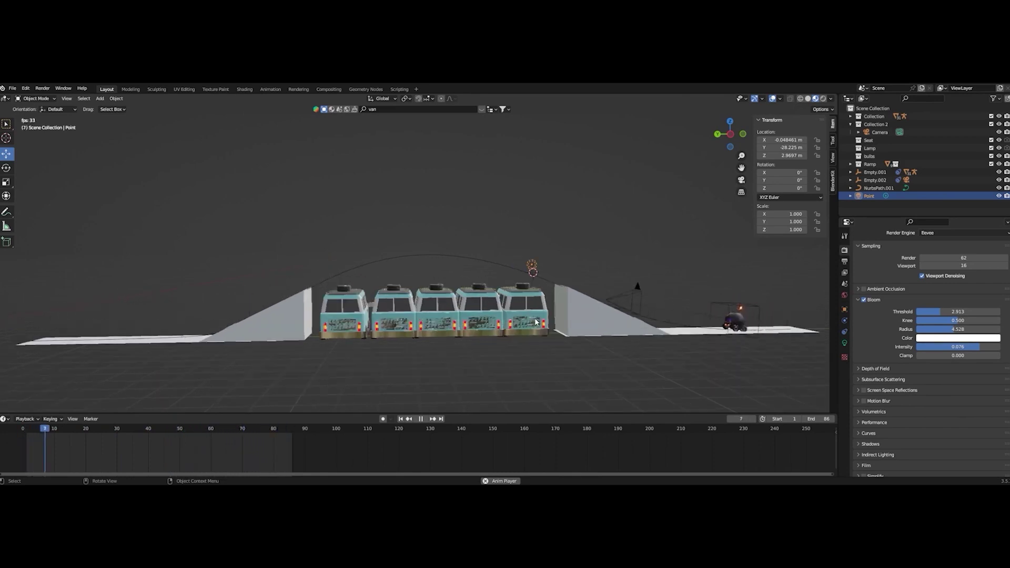
middle_drag(575, 330, 419, 318)
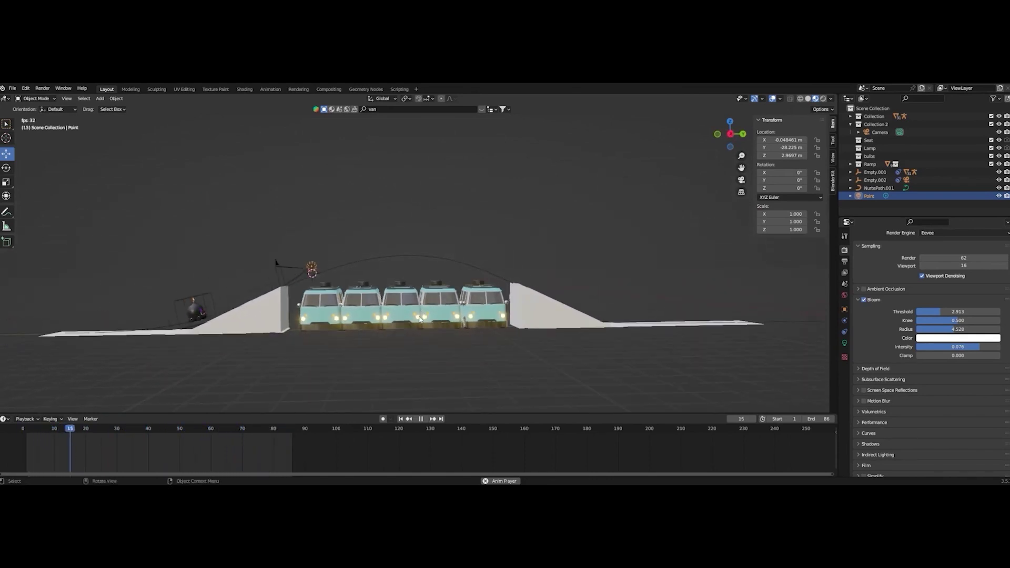
scroll(426, 339, up, 1)
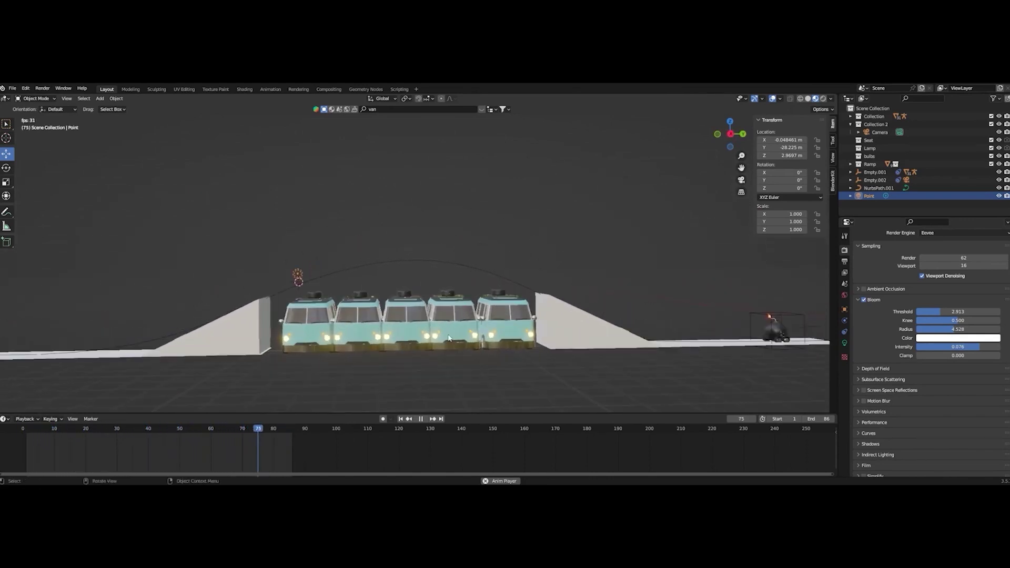
scroll(427, 345, down, 1)
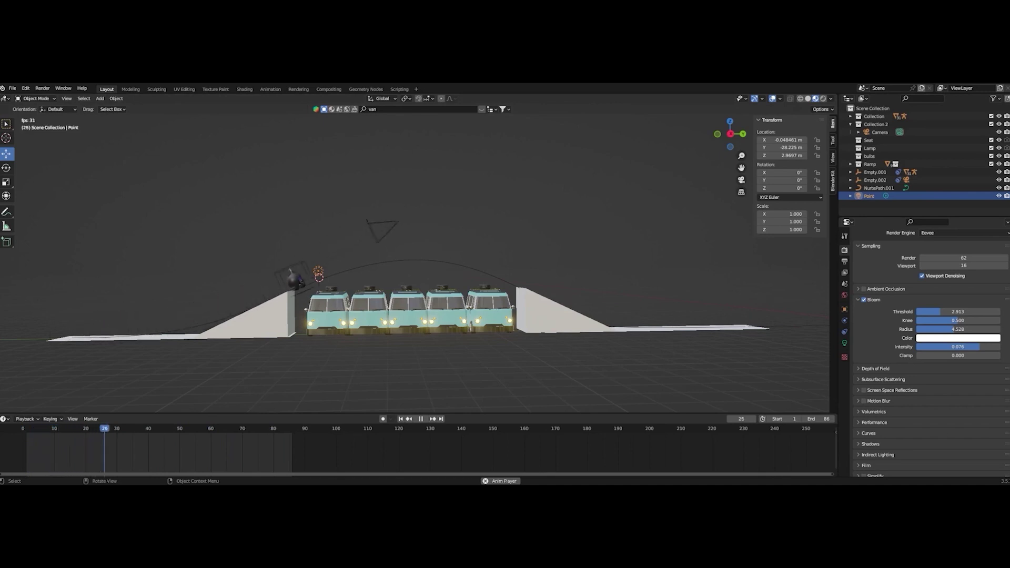
Split the 3D viewport into two side-by-side views and show the camera view in one of them
drag(3, 95, 428, 168)
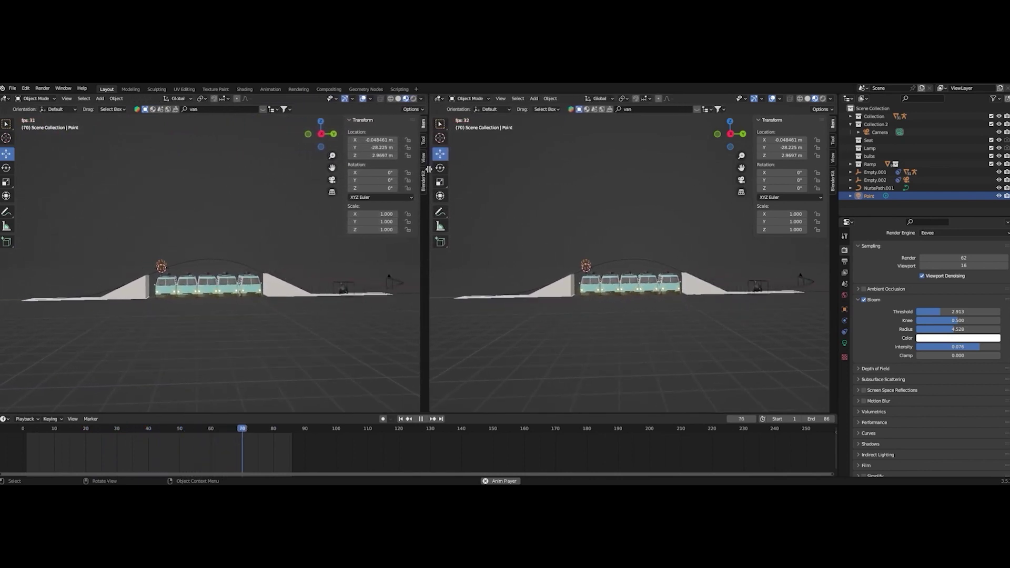
click(332, 181)
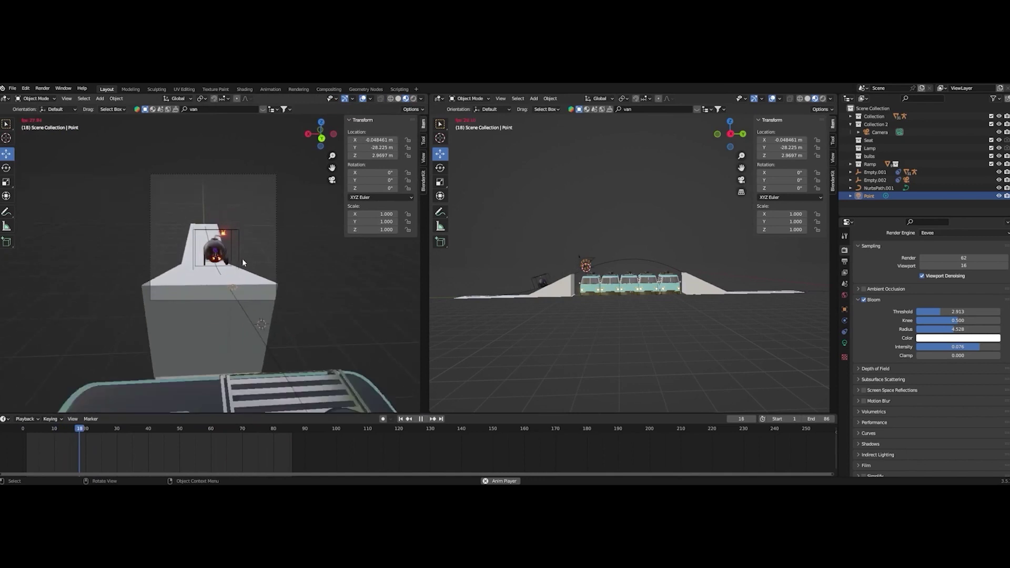
scroll(671, 279, up, 5)
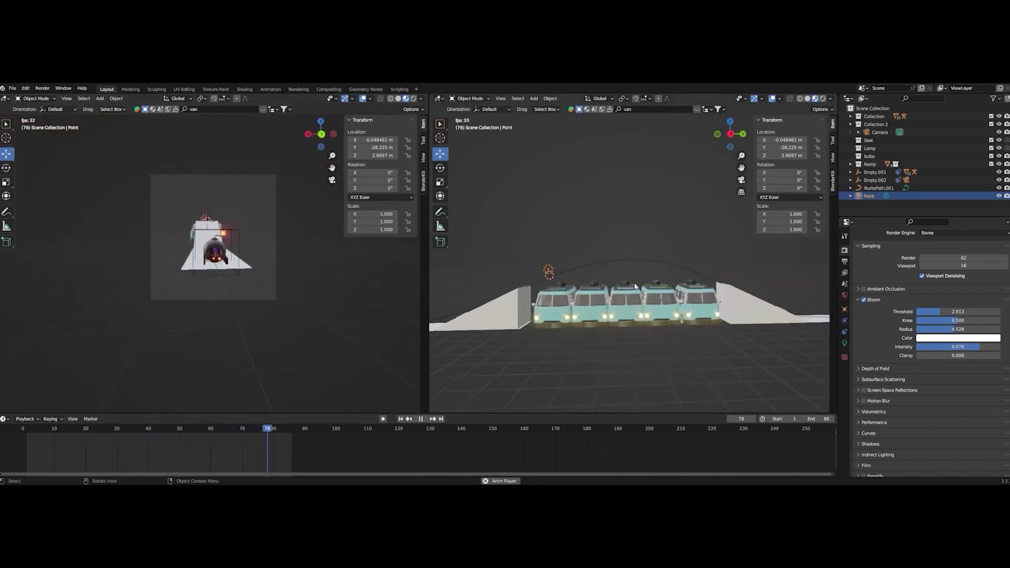
scroll(671, 279, down, 5)
Select the camera at frame 33 and move it along the X and Y axes to bring it closer to the car
middle_drag(671, 279, 605, 247)
click(631, 234)
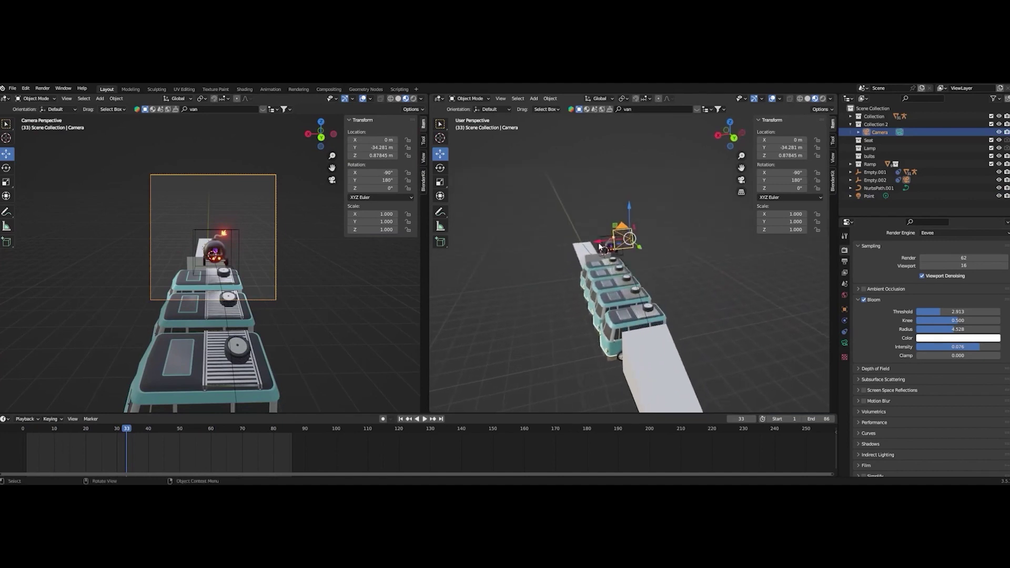
key(g)
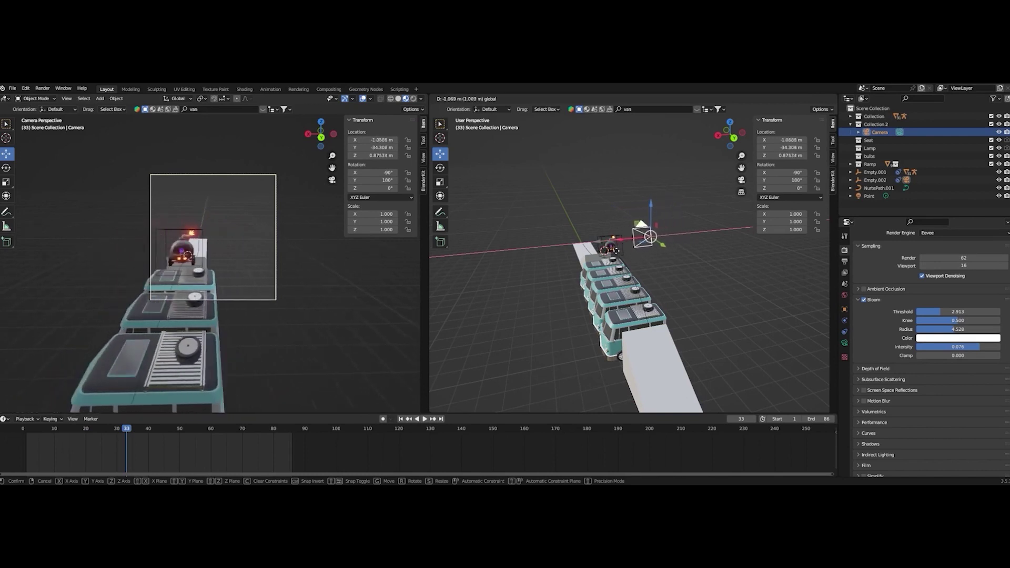
key(Return)
middle_drag(631, 252, 705, 243)
key(g)
key(y)
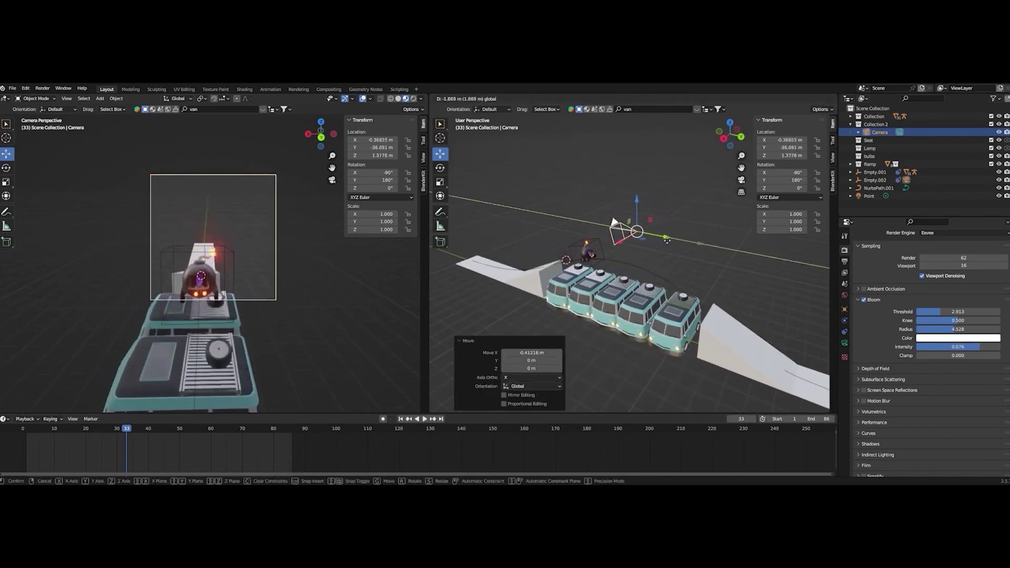
key(Return)
Adjust the camera's height and move it about -0.57 m along Y toward the car
key(g)
key(z)
key(Return)
key(g)
key(y)
key(Return)
Readjust the camera's height along Z to a Z location of about 0.61 m
key(g)
key(z)
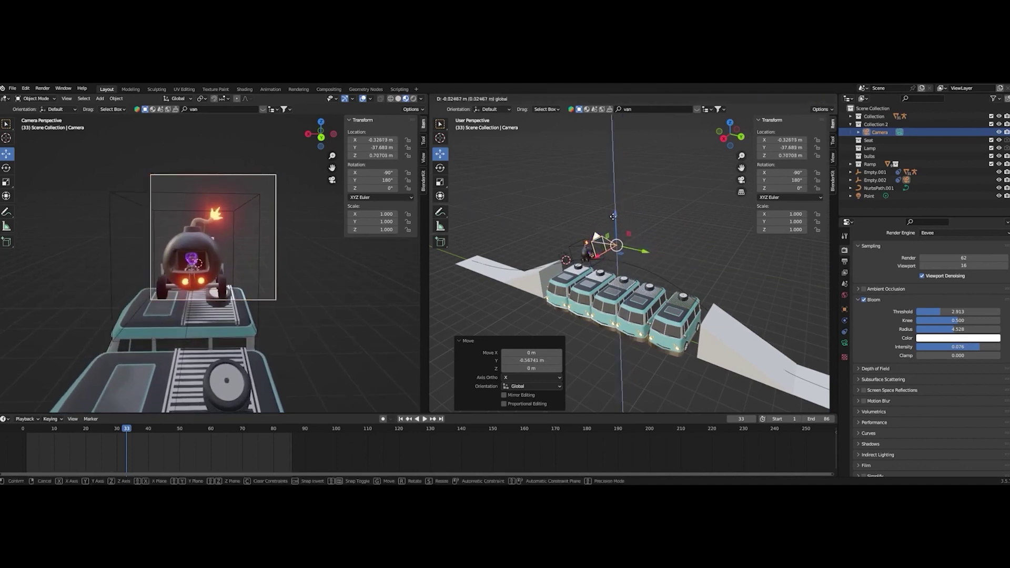
key(Escape)
click(614, 223)
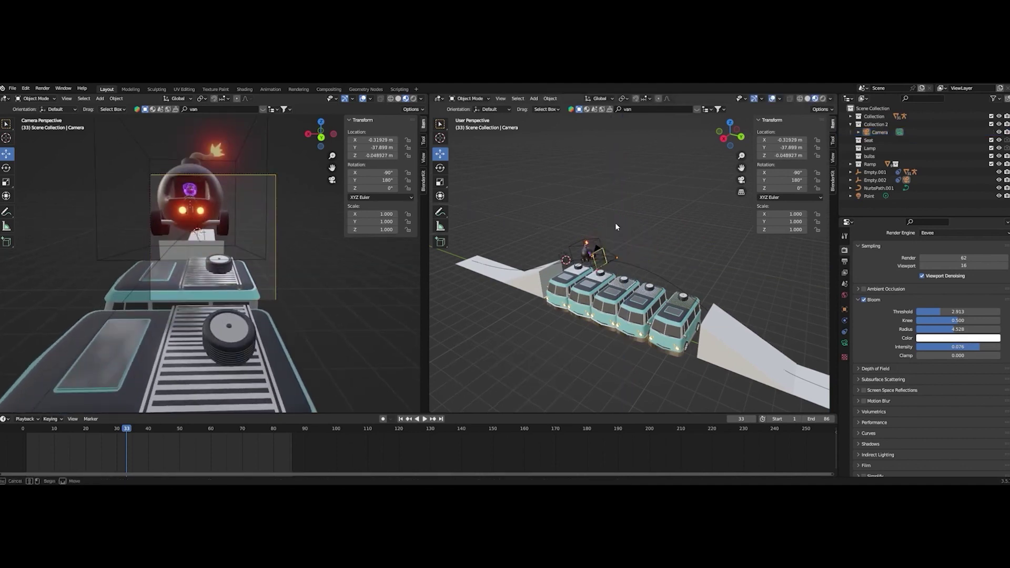
click(616, 257)
key(g)
key(z)
key(Return)
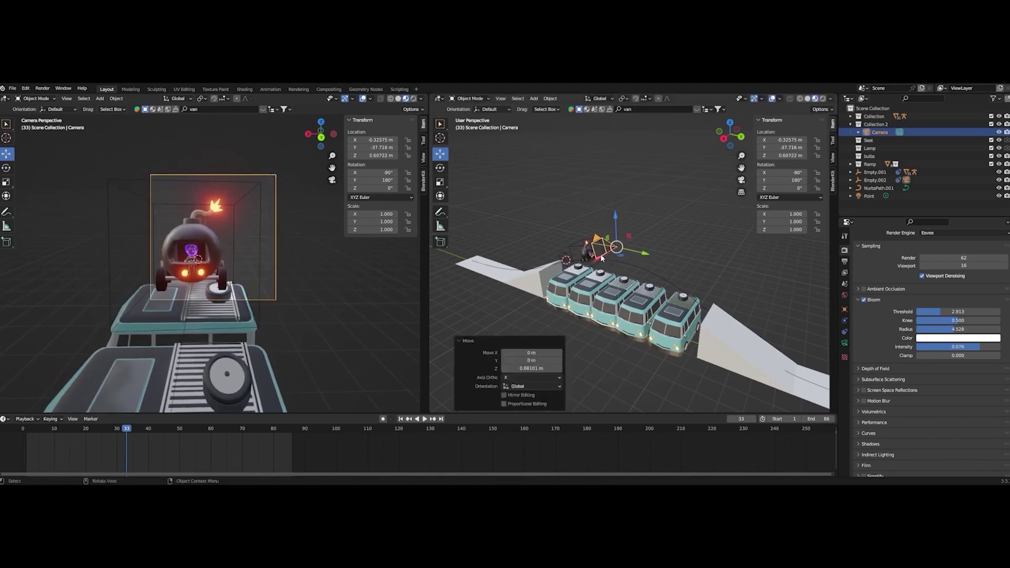
Center the car in the shot by moving the camera about 0.3 m along X and lowering it about 0.13 m
middle_drag(597, 262, 589, 246)
key(g)
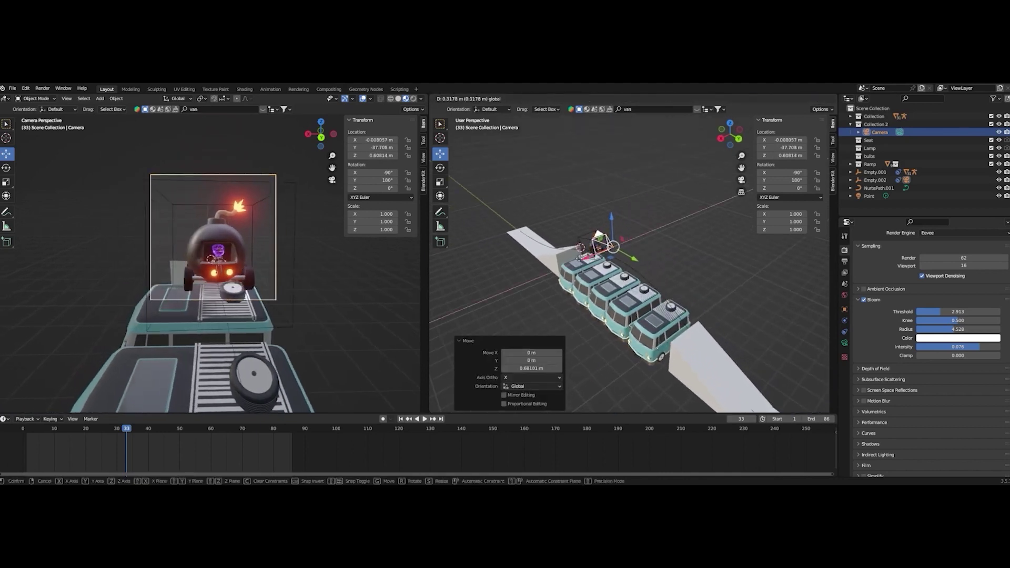
key(x)
key(Return)
key(g)
key(z)
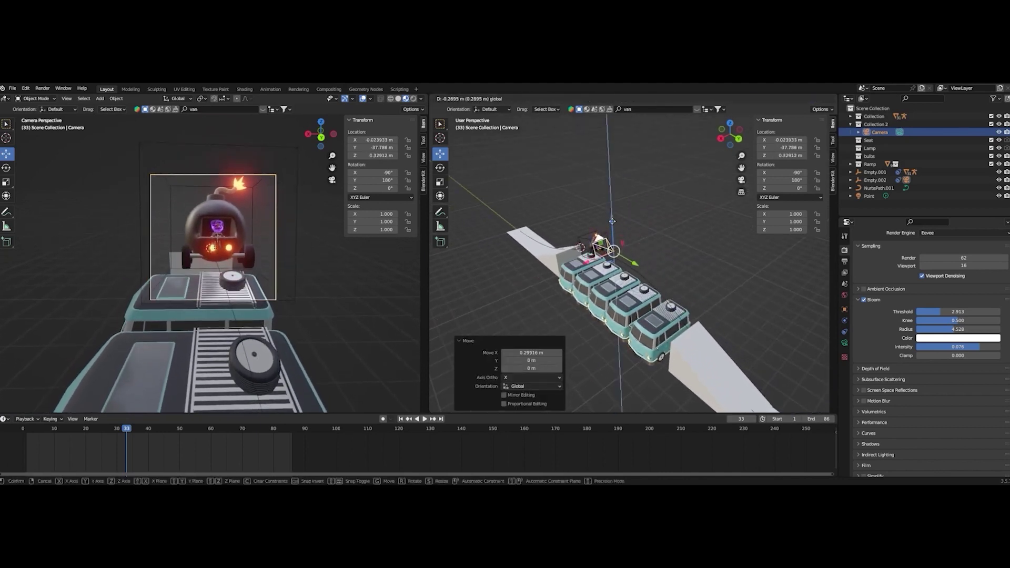
key(Return)
Play back the reframed shot, return to frame 0 and bring the camera into focus in the free view
key(space)
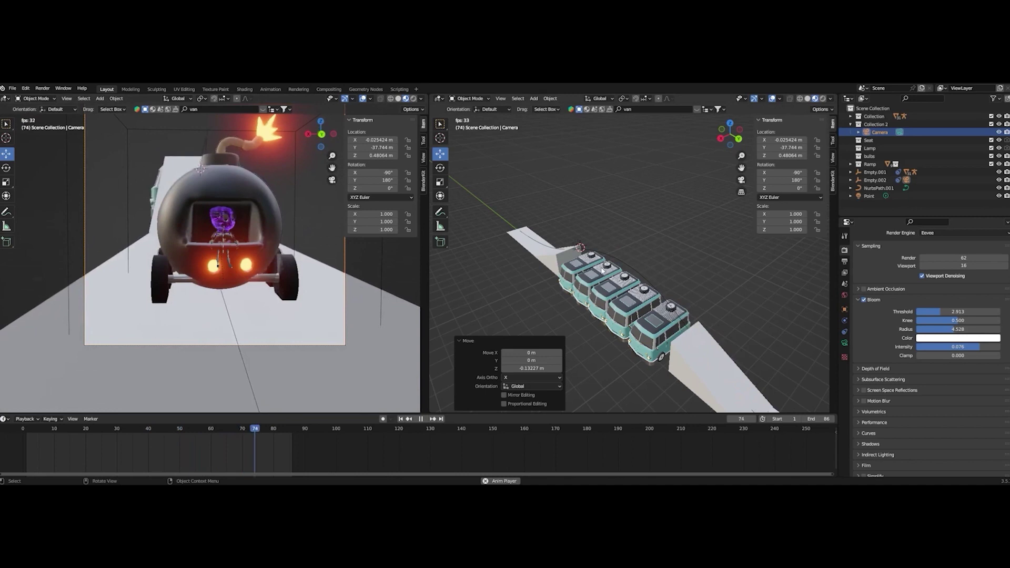
key(space)
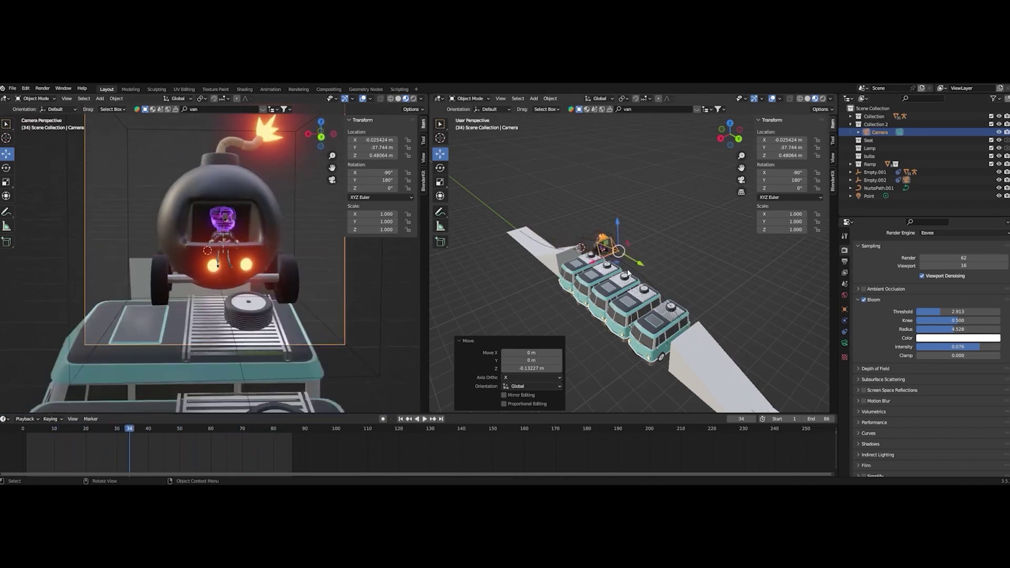
scroll(619, 270, up, 6)
scroll(545, 244, down, 2)
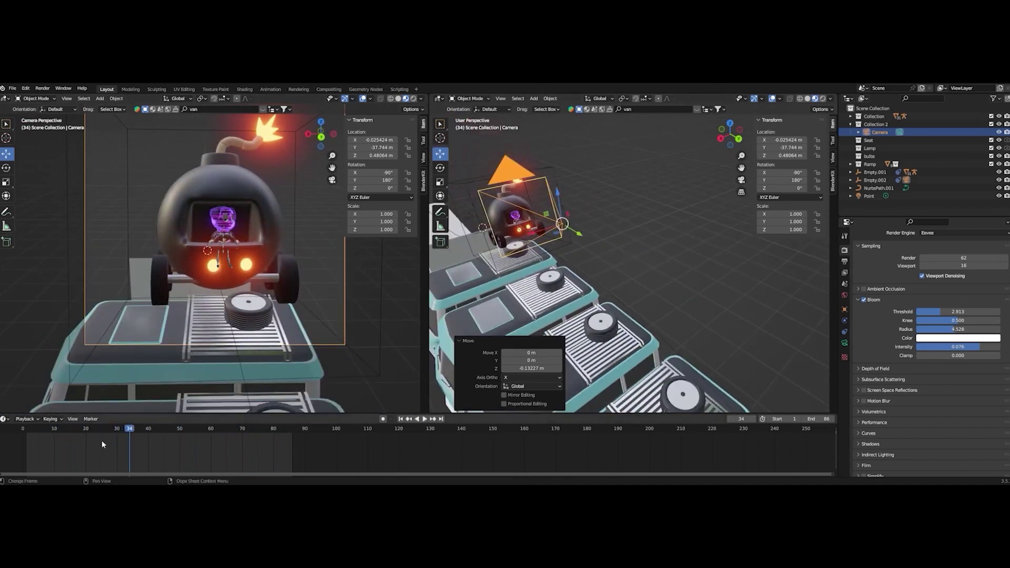
drag(84, 428, 23, 428)
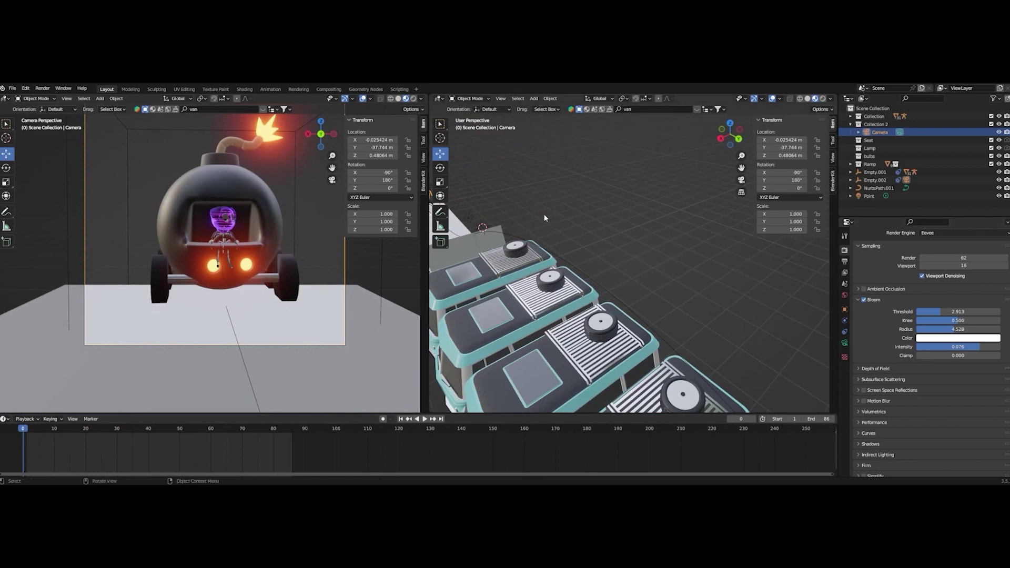
scroll(545, 216, down, 3)
key(KP_Decimal)
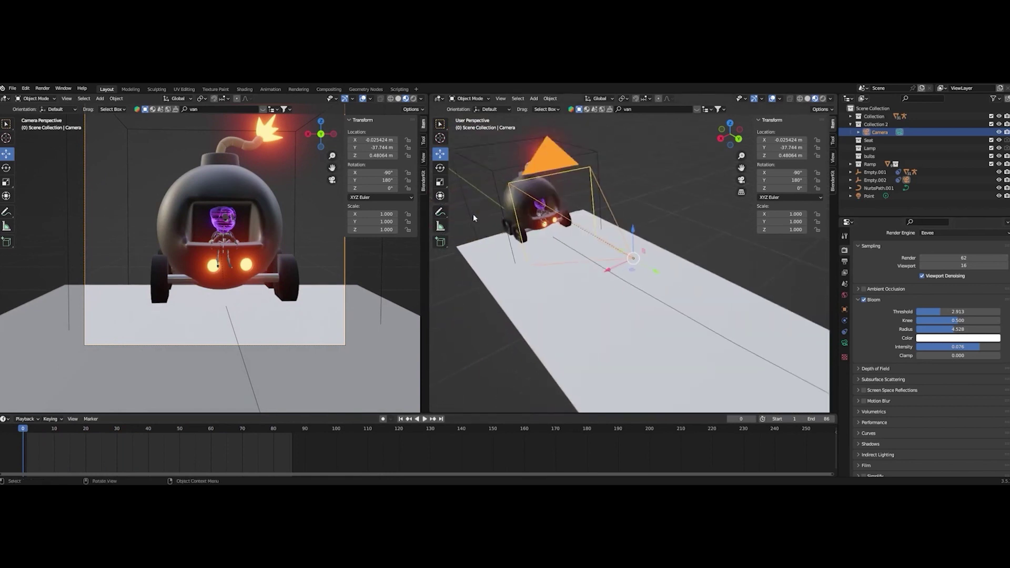
Select the driver's armature and examine it up close inside the bomb car
scroll(584, 234, up, 2)
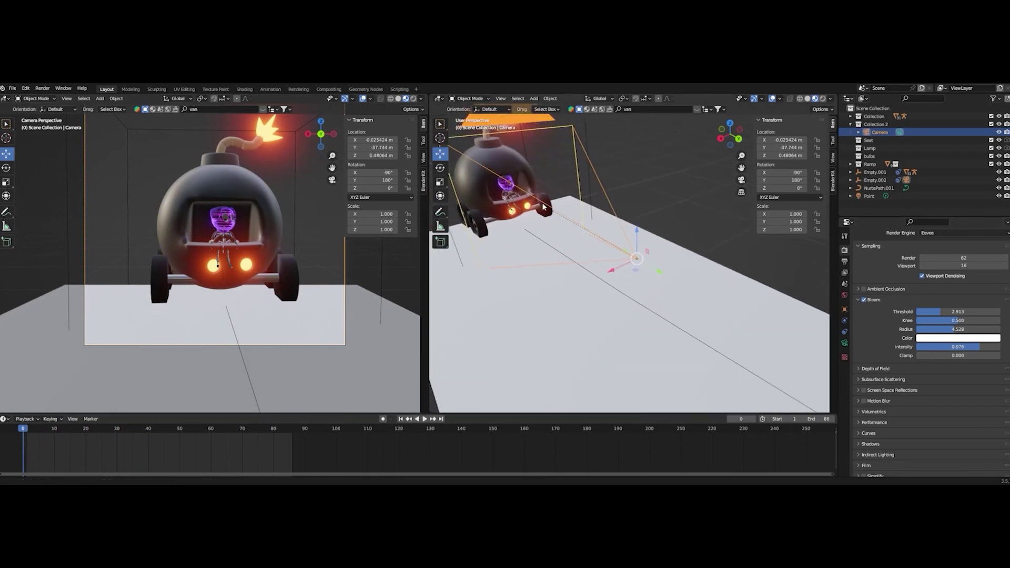
shift+middle_drag(584, 234, 610, 237)
click(548, 207)
key(KP_Decimal)
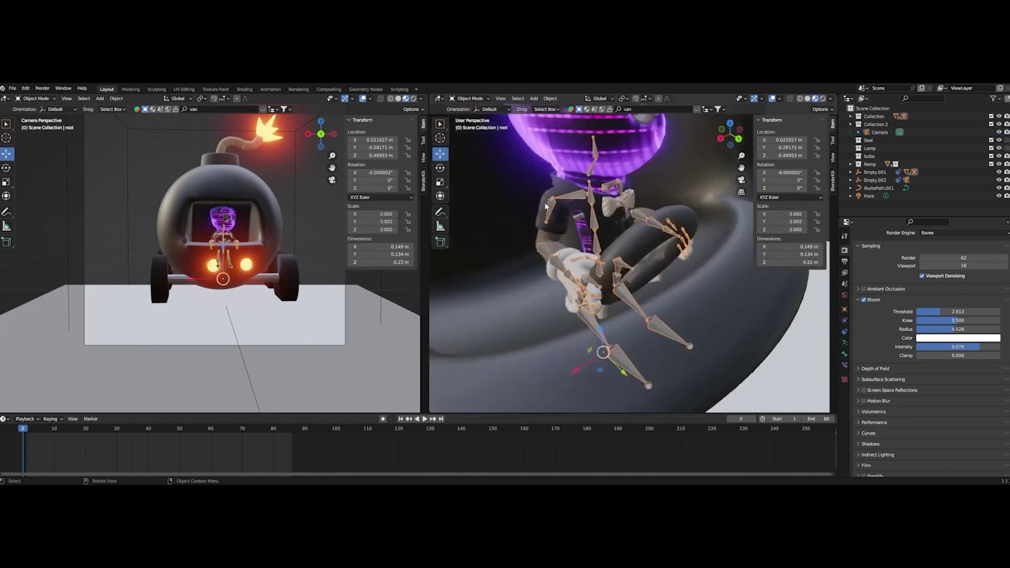
middle_drag(677, 170, 631, 160)
scroll(631, 161, down, 5)
middle_drag(664, 225, 520, 203)
scroll(555, 209, down, 4)
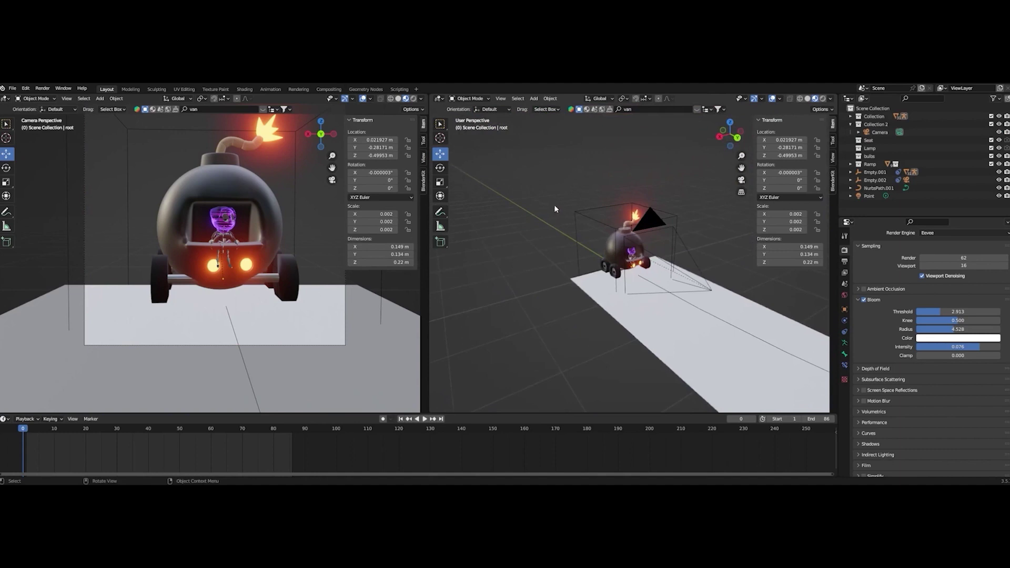
Select the box-shaped empty around the car and examine the car and its driver from the front
click(604, 226)
middle_drag(517, 228, 648, 347)
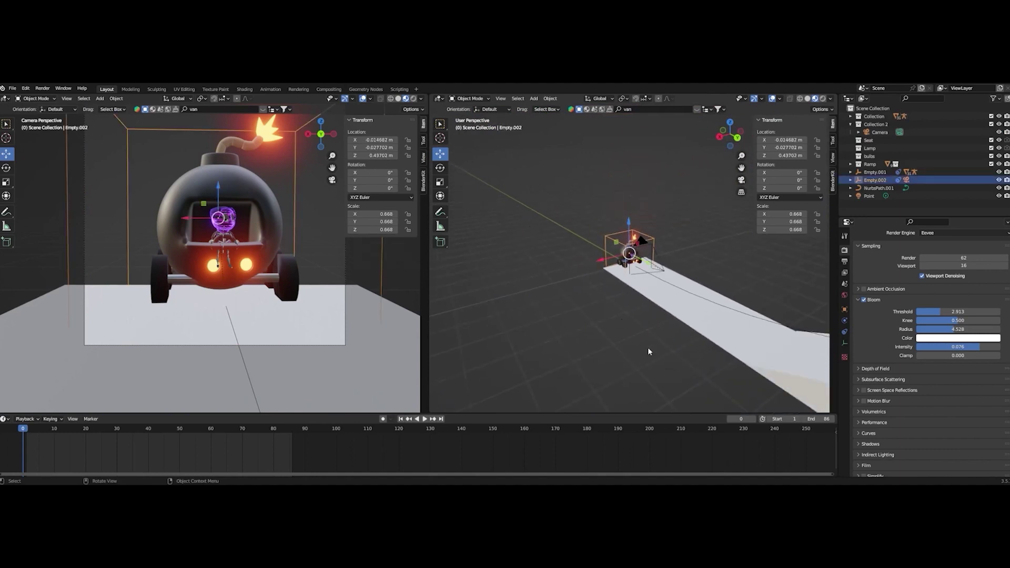
scroll(654, 335, up, 3)
scroll(655, 334, up, 6)
scroll(657, 326, down, 8)
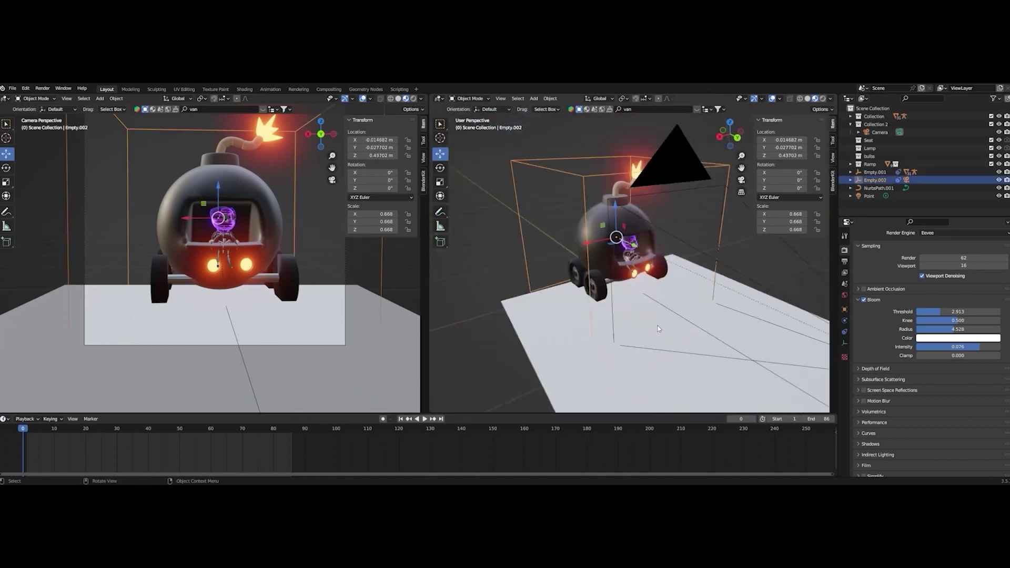
middle_drag(675, 339, 620, 284)
scroll(578, 263, up, 4)
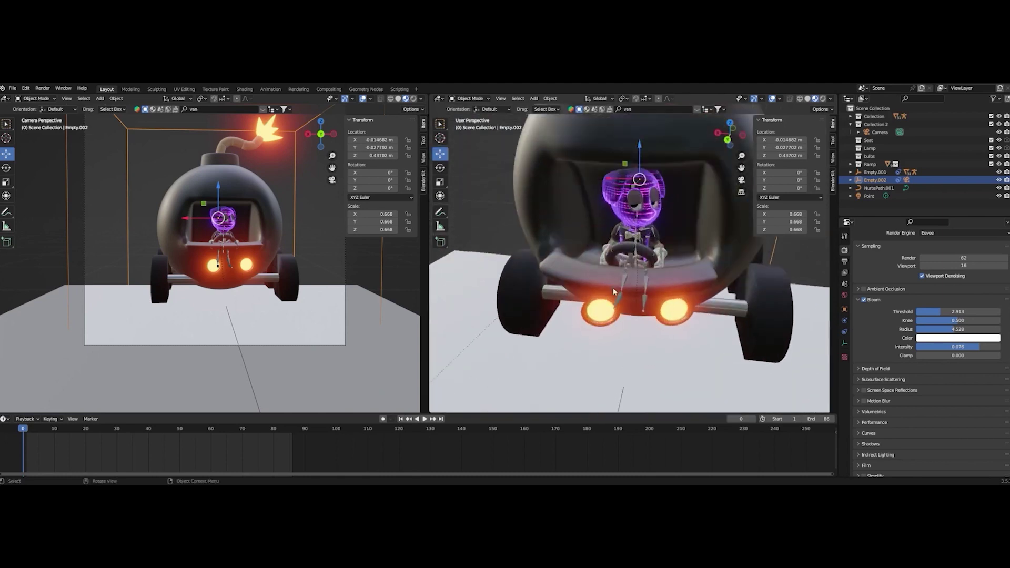
scroll(564, 256, down, 5)
middle_drag(564, 257, 621, 268)
Focus on the driver's head, switch its armature to Pose Mode and select the neck bone with the Rotate tool
click(632, 246)
scroll(620, 268, down, 3)
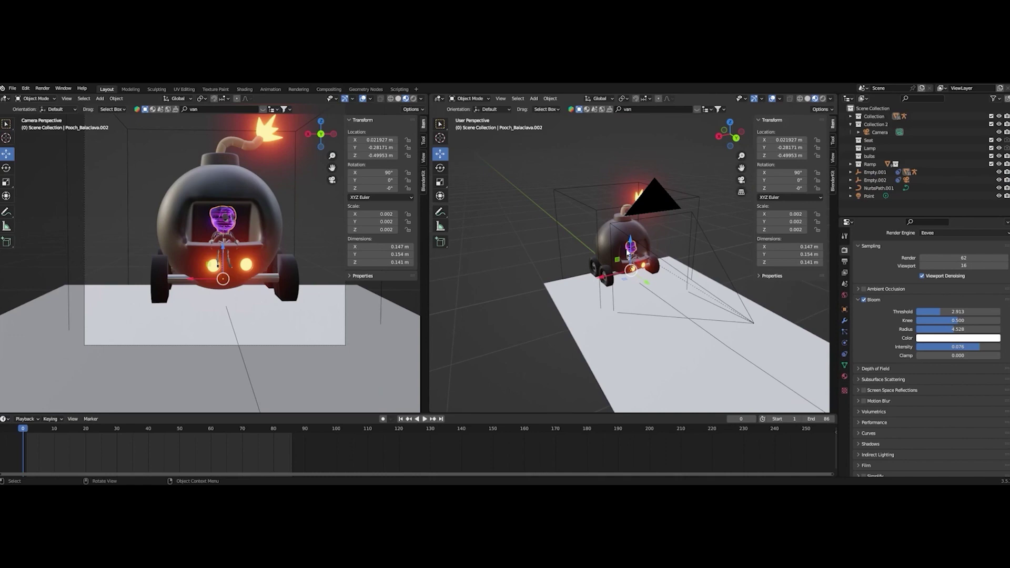
key(KP_Decimal)
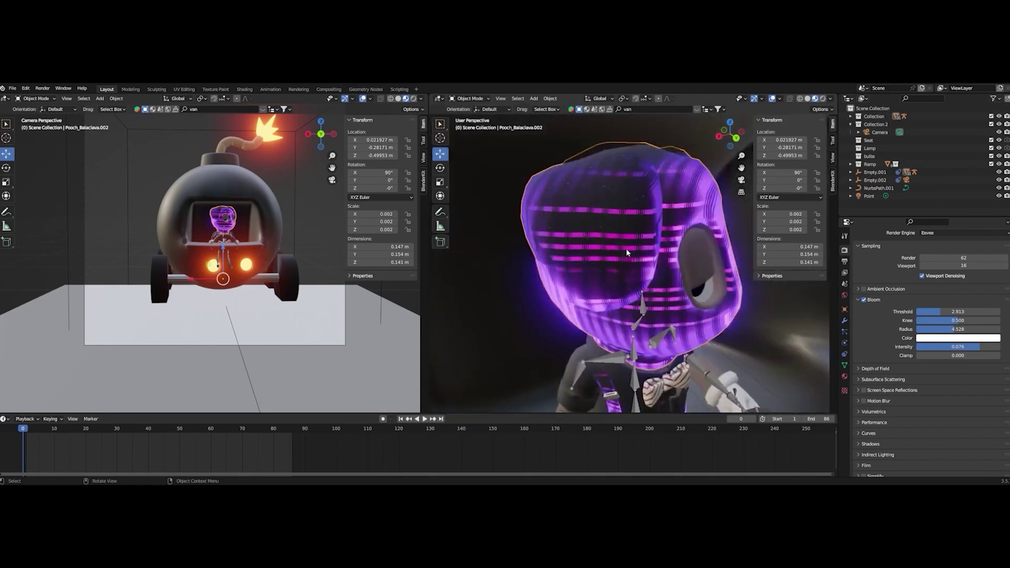
middle_drag(626, 247, 648, 267)
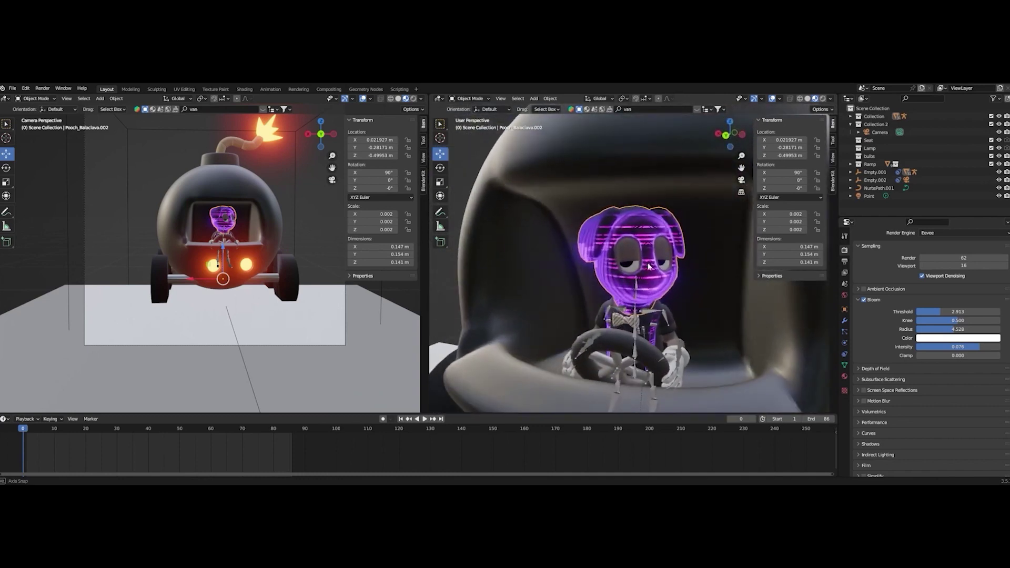
click(636, 300)
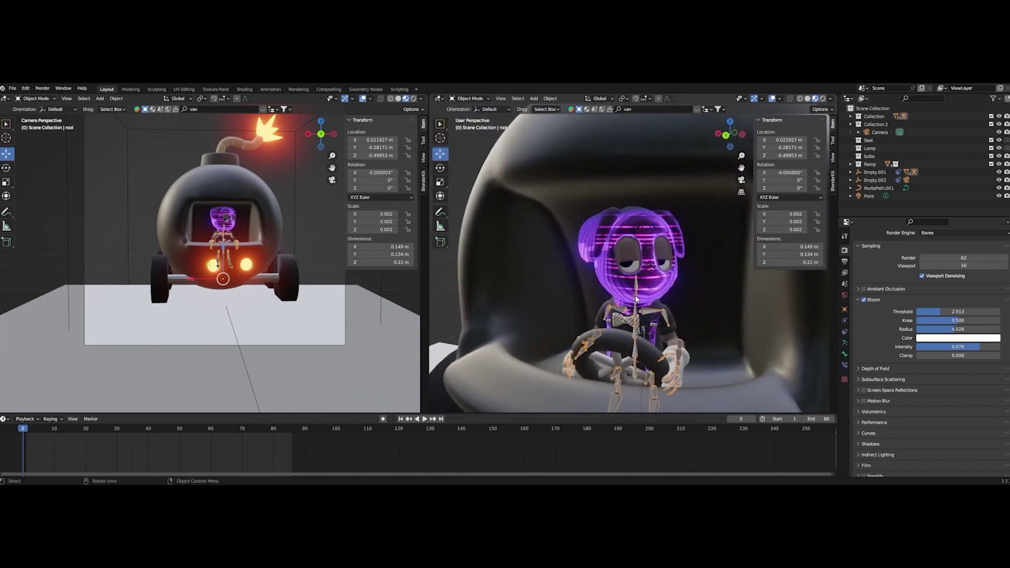
click(476, 99)
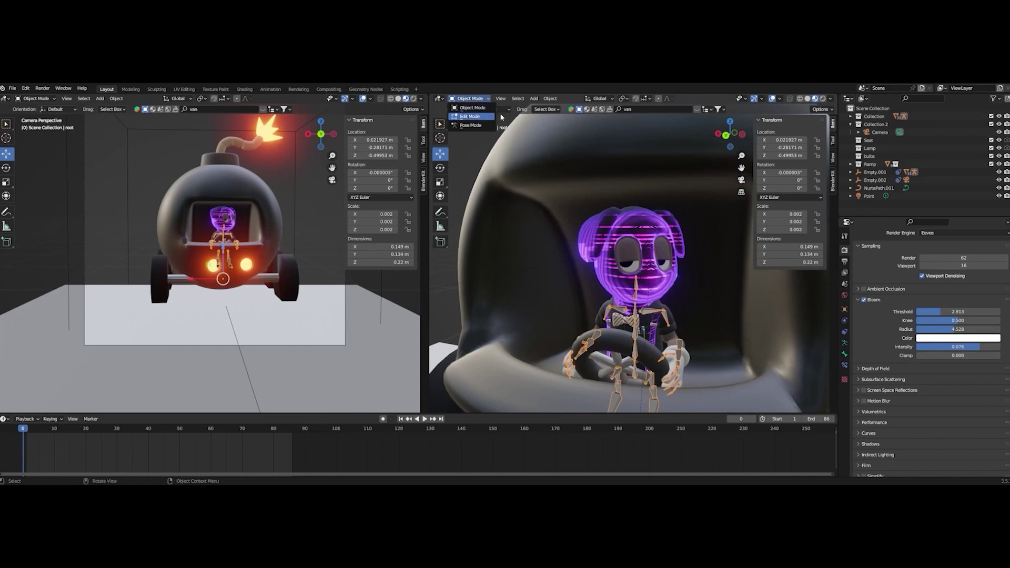
click(474, 126)
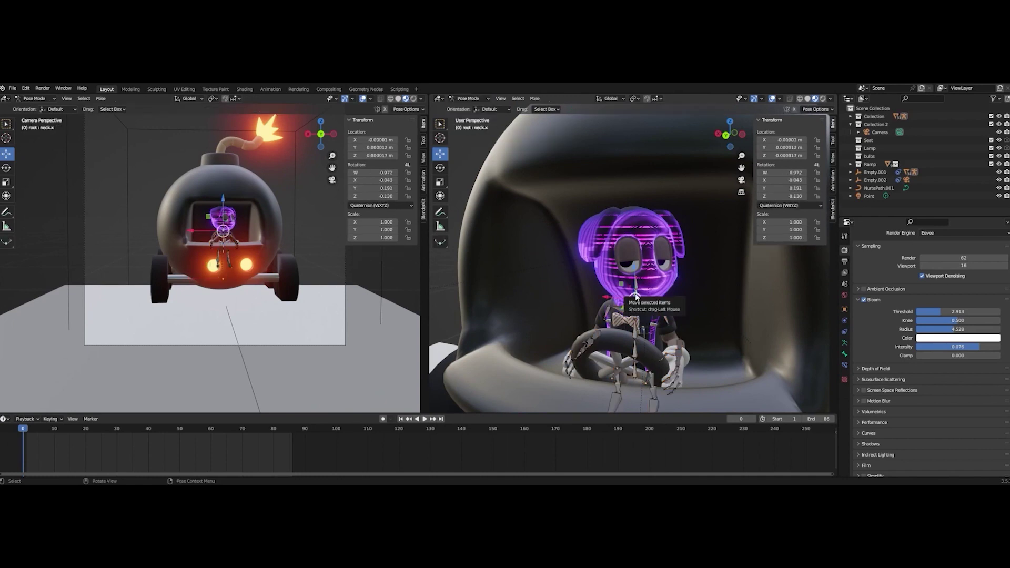
click(441, 168)
Play the animation from frame 0 to frame 8 and try rotating the driver's neck bone about the Z axis
mouse_move(35, 432)
mouse_down()
mouse_move(270, 432)
mouse_move(23, 432)
mouse_up()
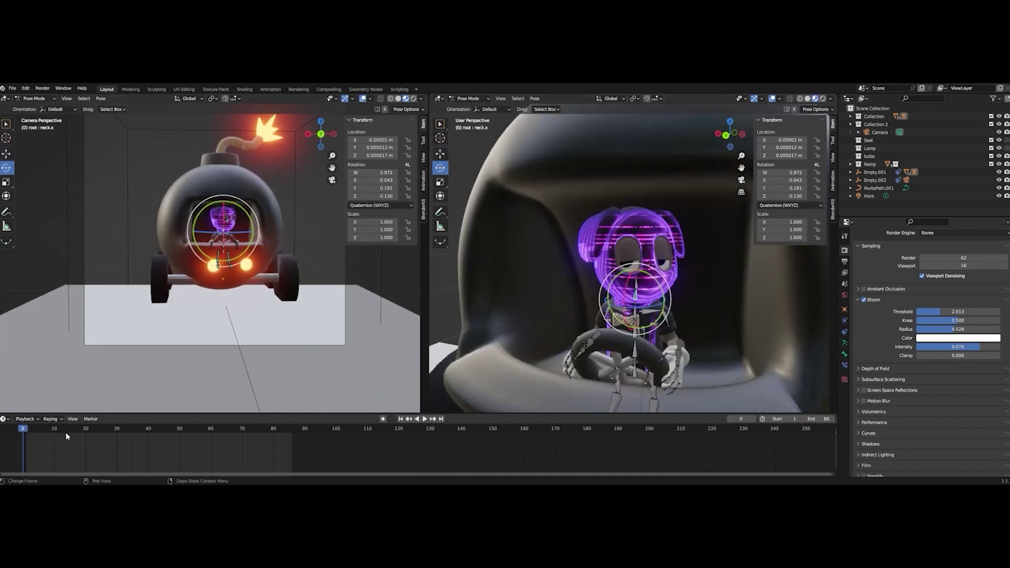
key(space)
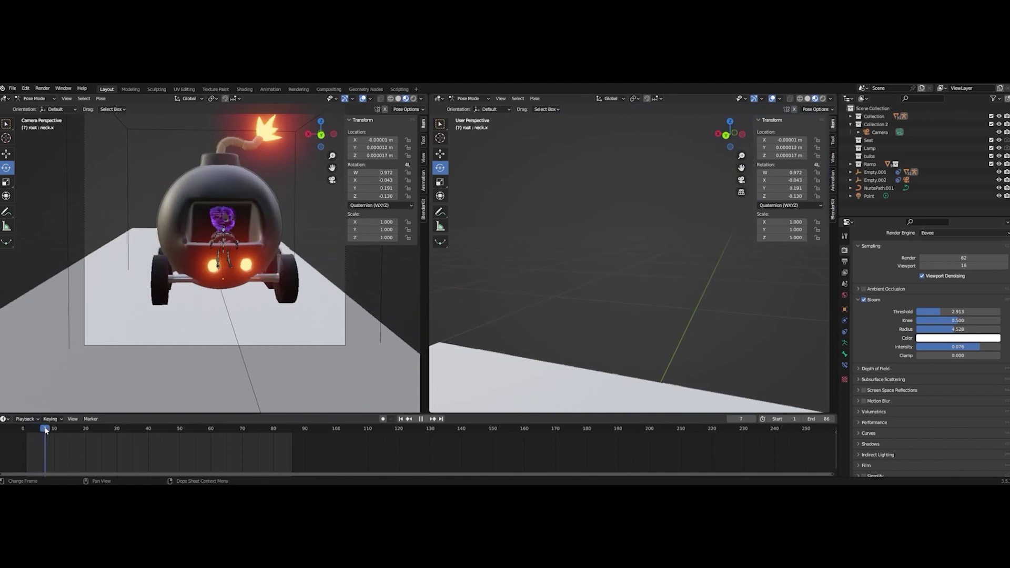
key(space)
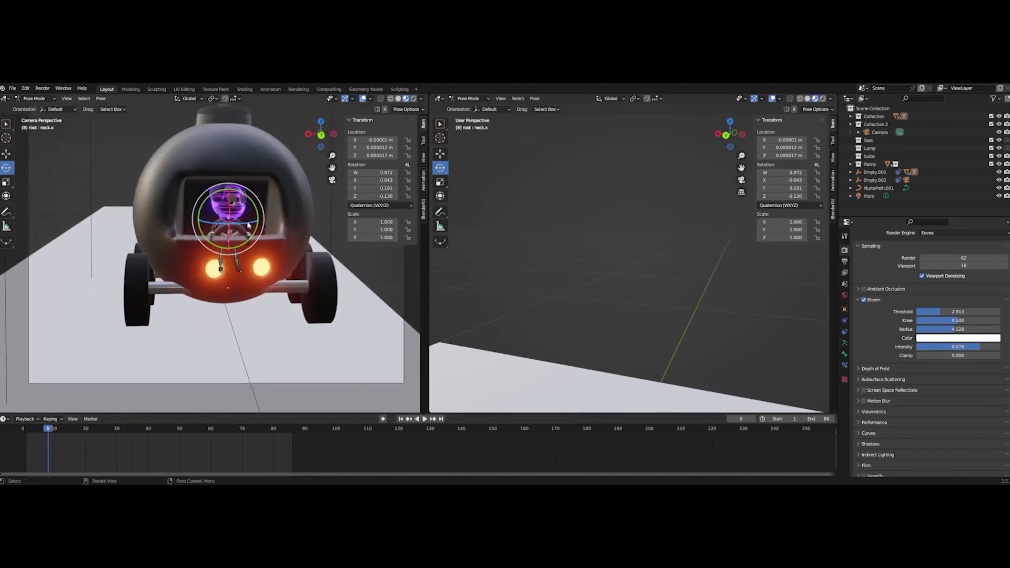
key(r)
key(z)
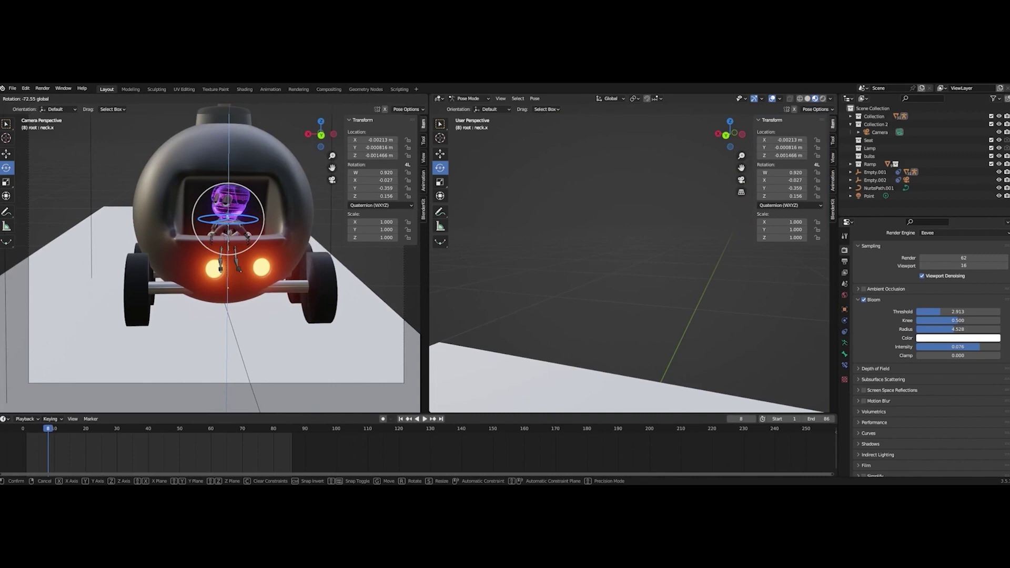
click(230, 234)
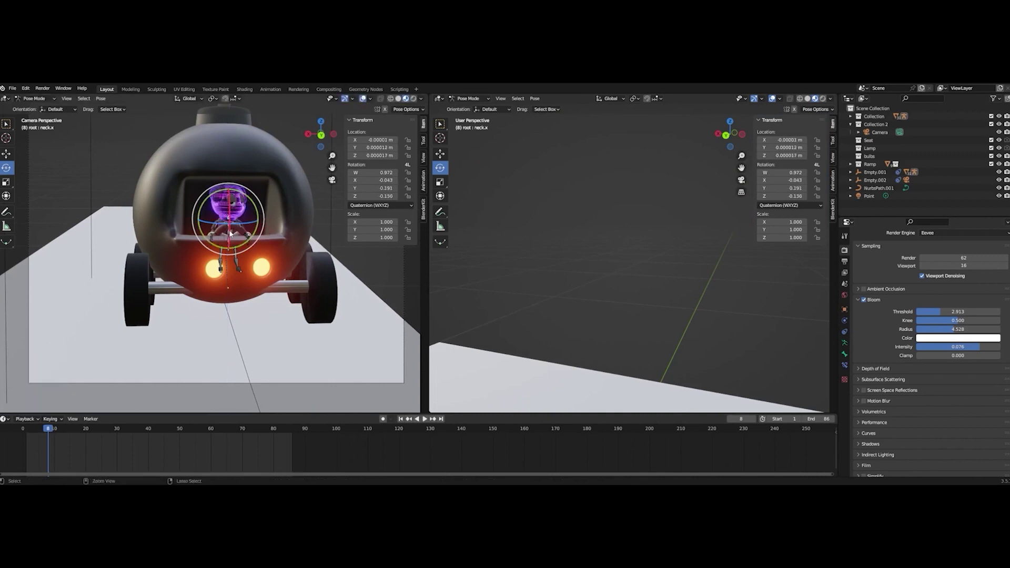
Return to frame 1 and insert a Rotation keyframe on the driver's neck bone
click(31, 432)
key(space)
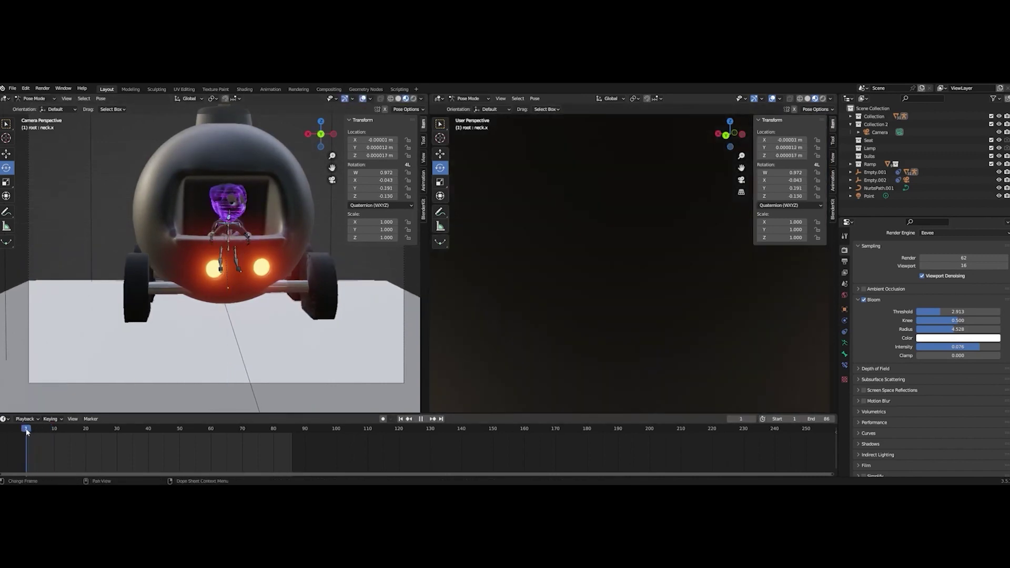
key(space)
key(shift+Left)
right_click(229, 220)
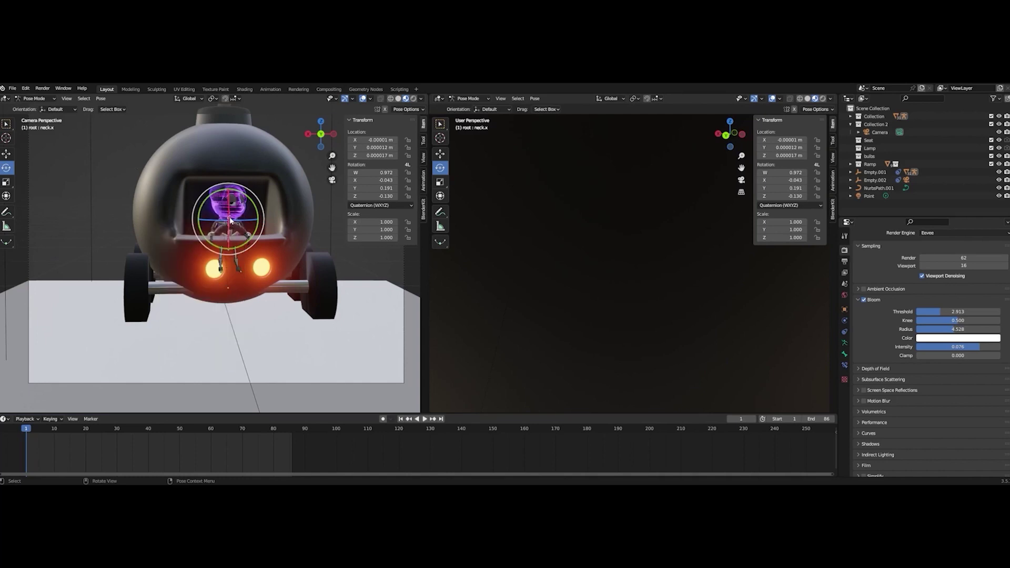
right_click(230, 220)
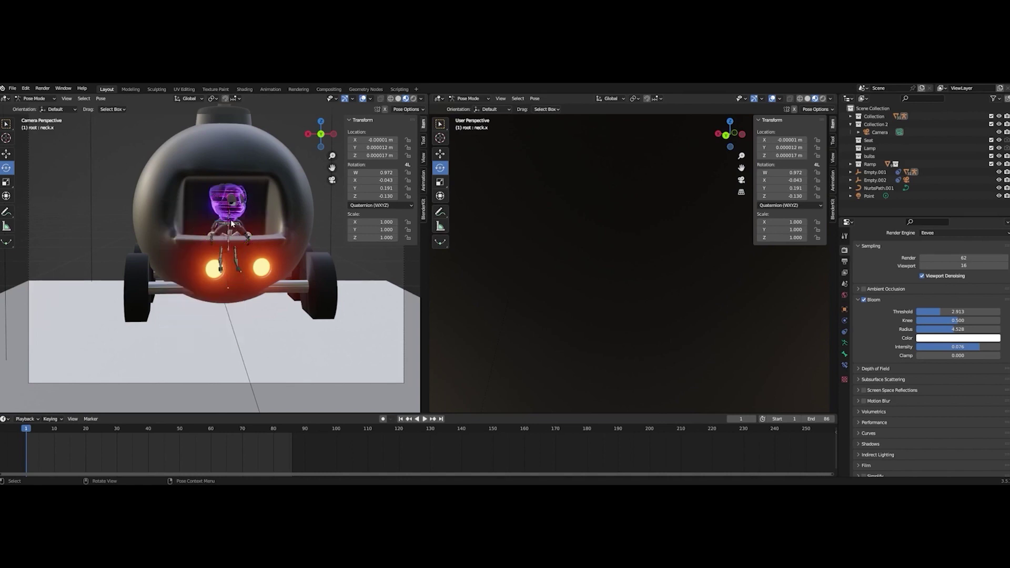
click(229, 220)
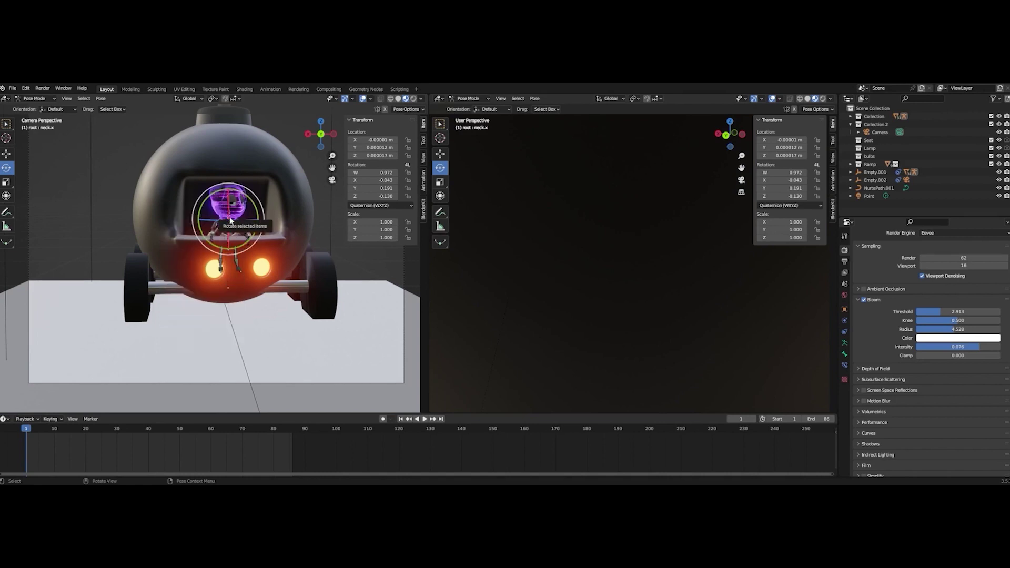
key(i)
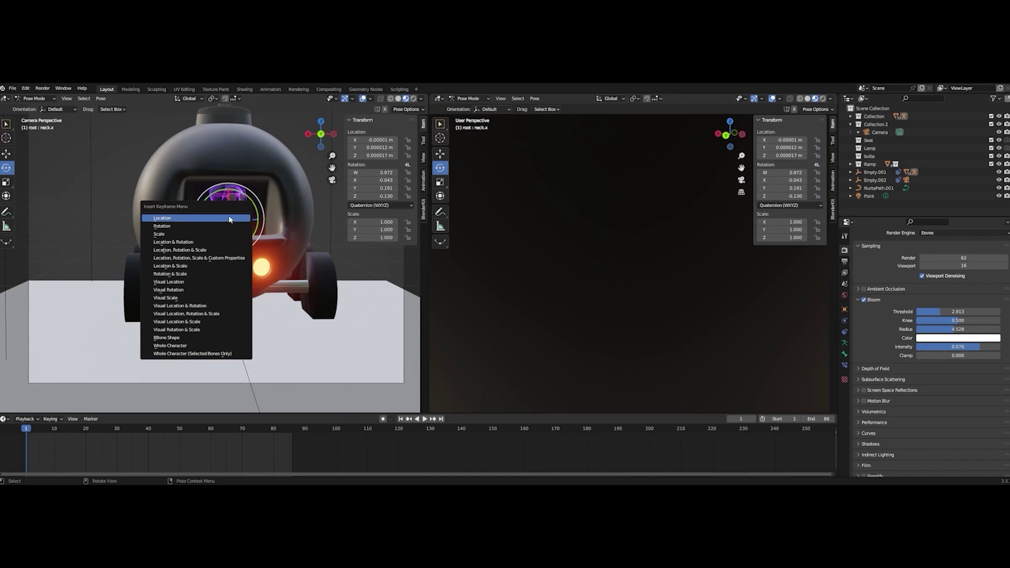
click(198, 226)
At frame 30, rotate the driver's neck bone -70.8° about the Z axis and insert a Rotation keyframe
key(space)
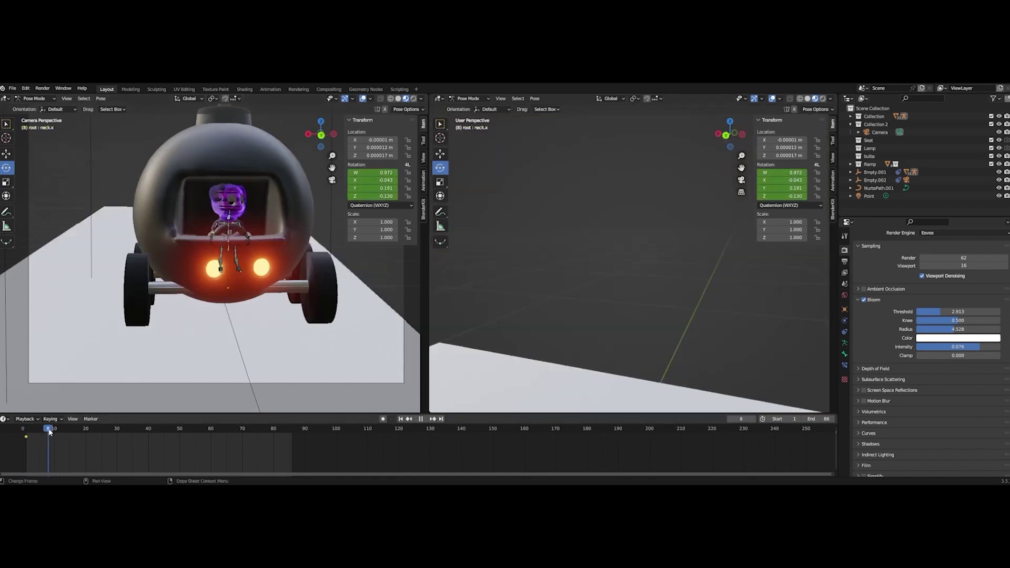
key(space)
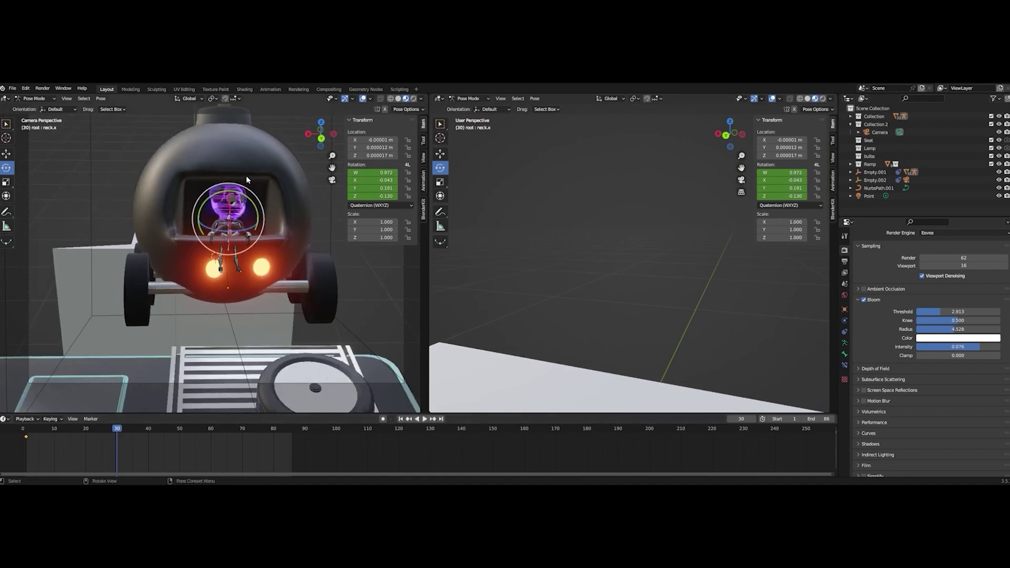
drag(240, 233, 263, 223)
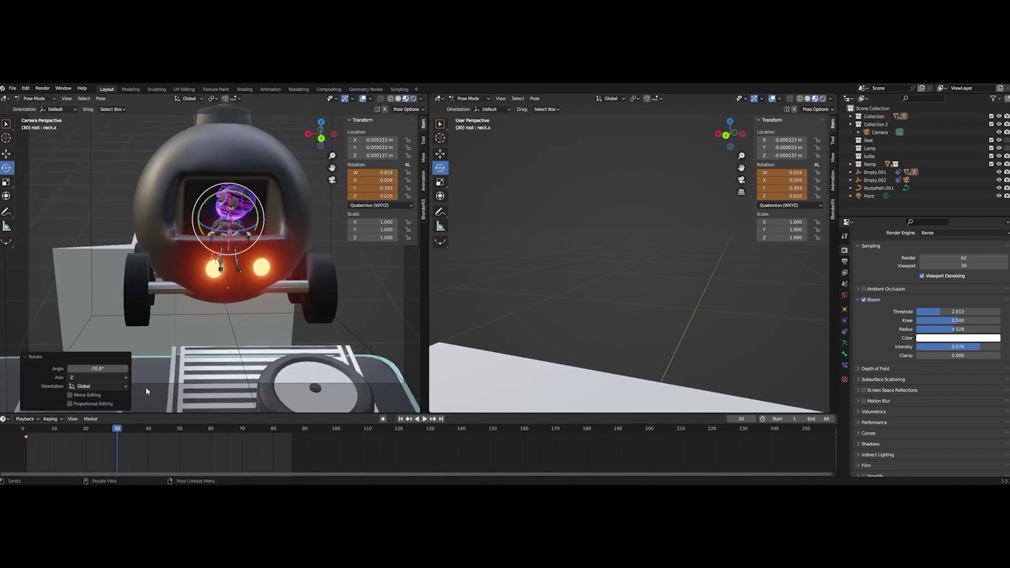
key(i)
click(230, 226)
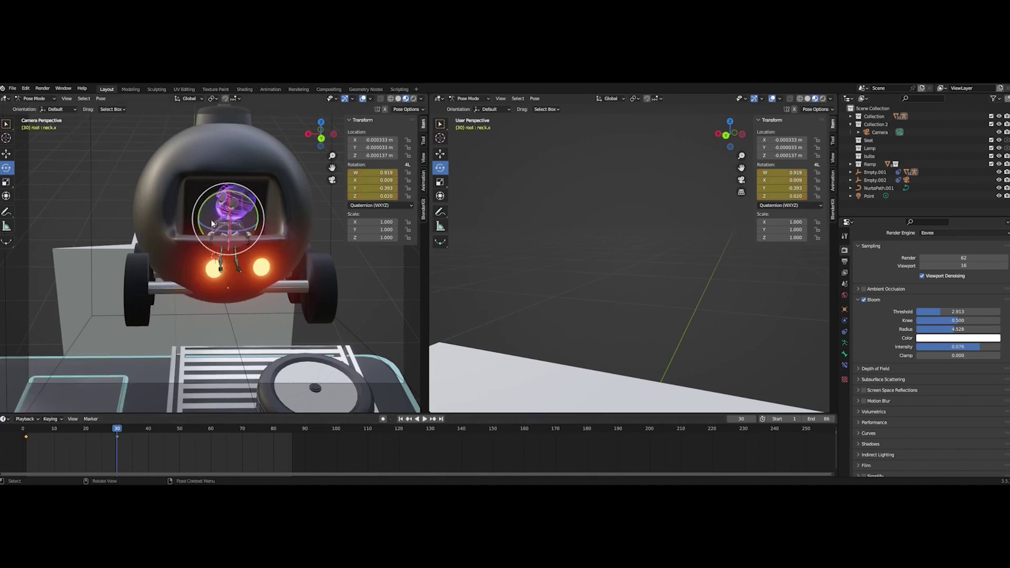
Play the animation from frame 0 to check the driver's head turn, ending at frame 25
key(shift+Left)
key(KP_Decimal)
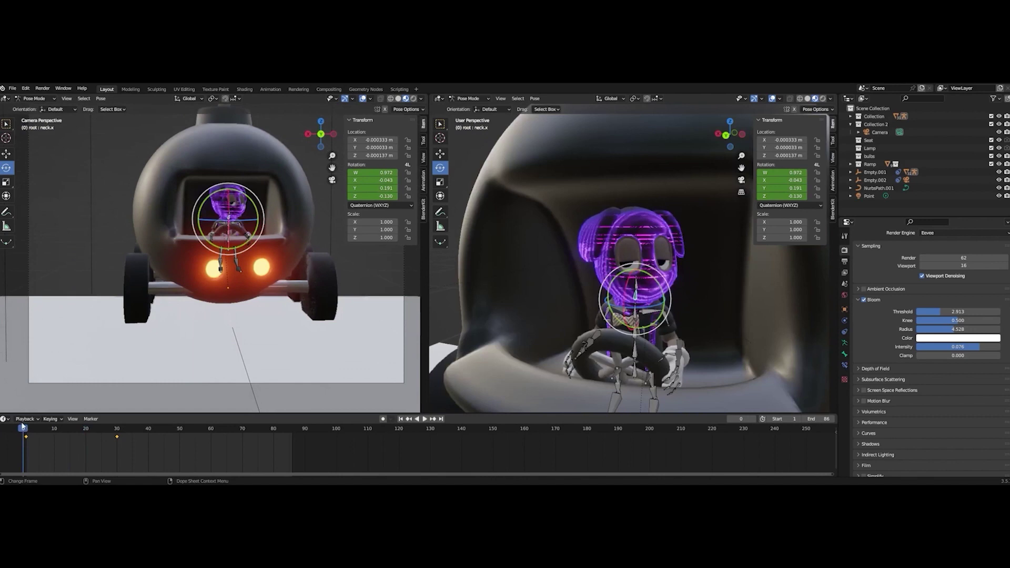
scroll(244, 200, down, 4)
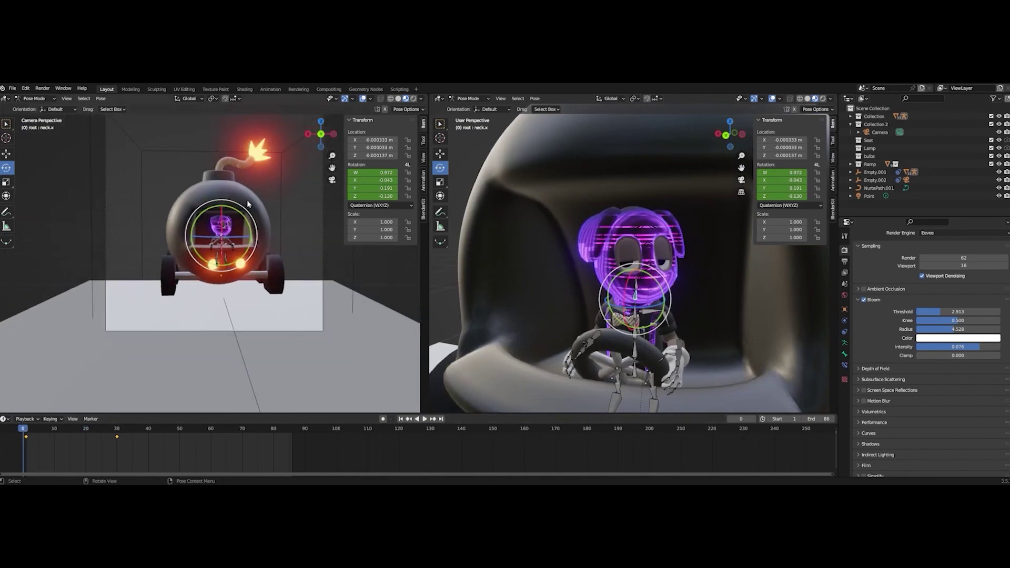
key(space)
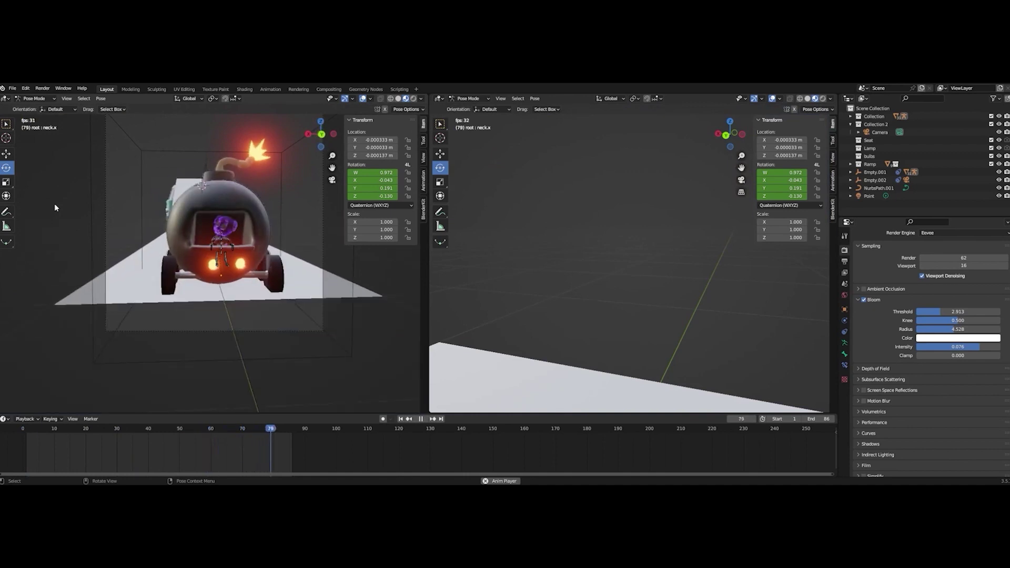
key(space)
key(space)
drag(127, 428, 102, 435)
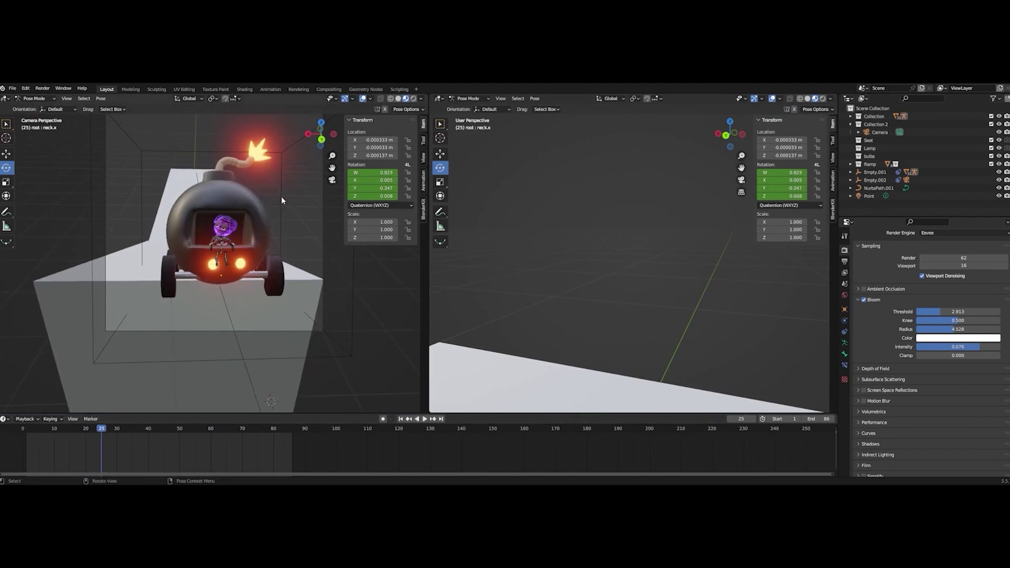
Switch the driver's armature back to Object Mode and select the fuse cap on top of the bomb car
ctrl+middle_drag(568, 259, 610, 269)
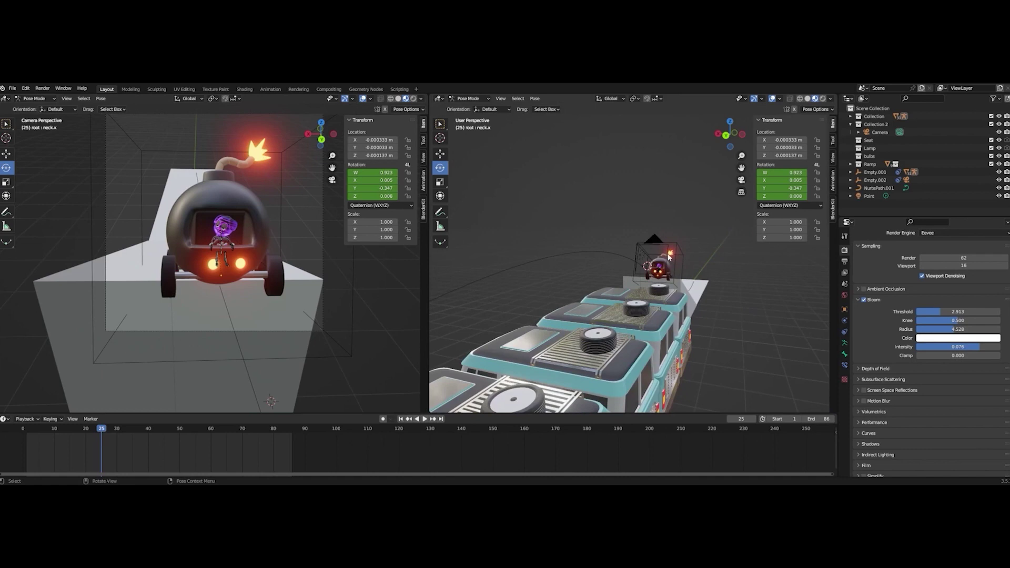
ctrl+middle_drag(657, 255, 589, 254)
click(48, 100)
click(36, 107)
click(236, 166)
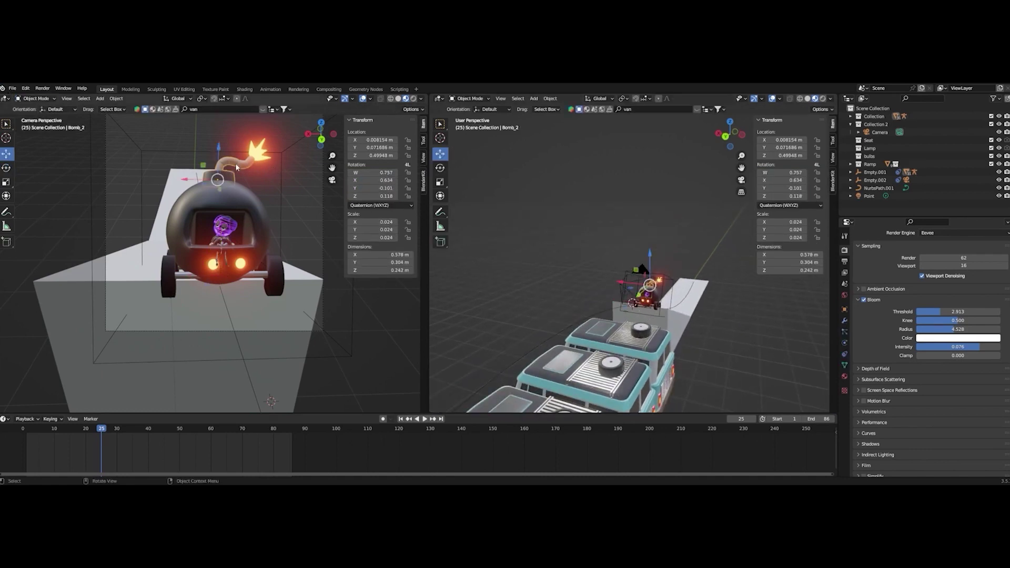
scroll(243, 193, up, 2)
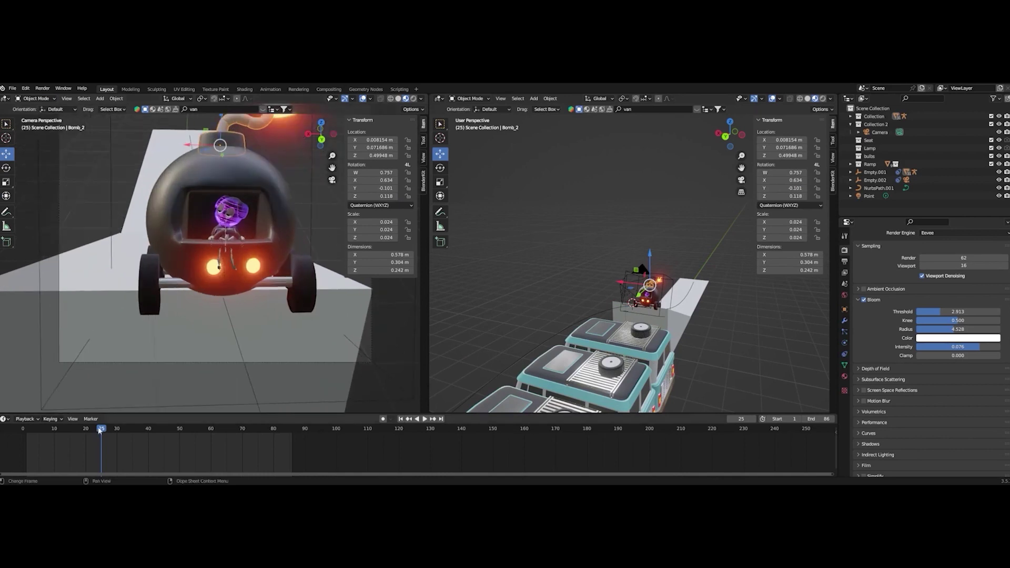
Insert a Rotation keyframe on the bomb's fuse cap at frame 0
drag(80, 430, 23, 429)
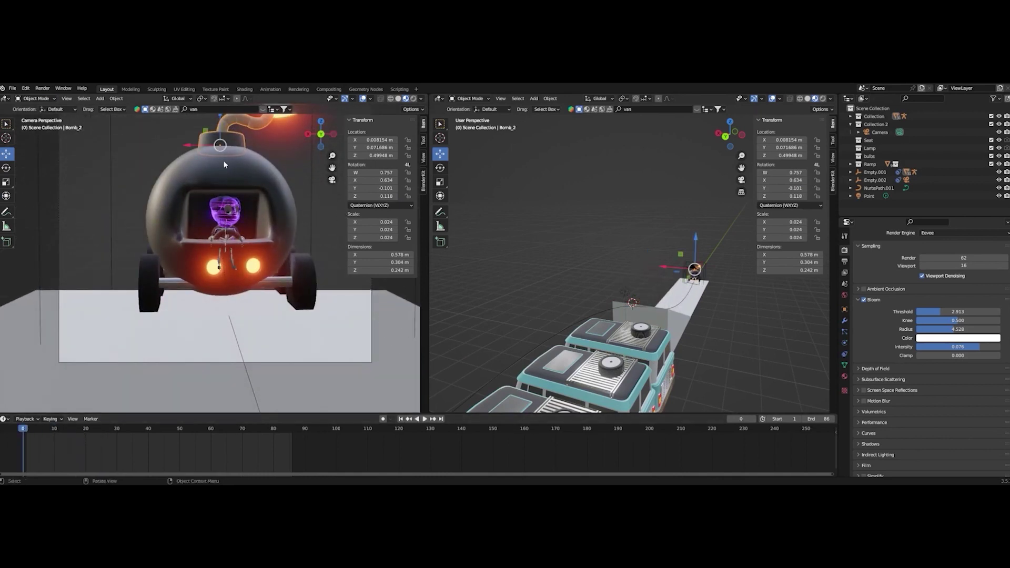
scroll(224, 165, down, 2)
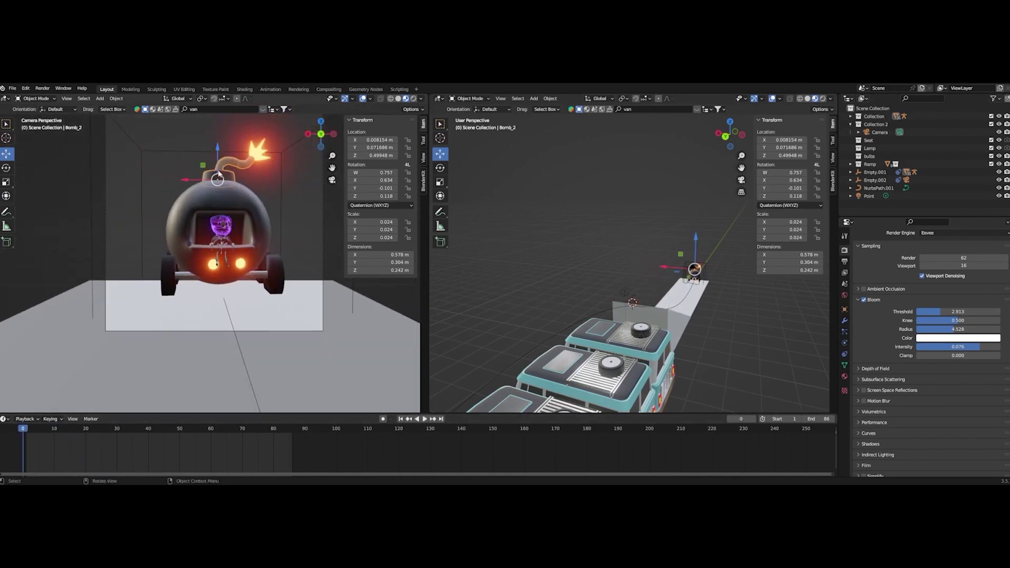
right_click(219, 172)
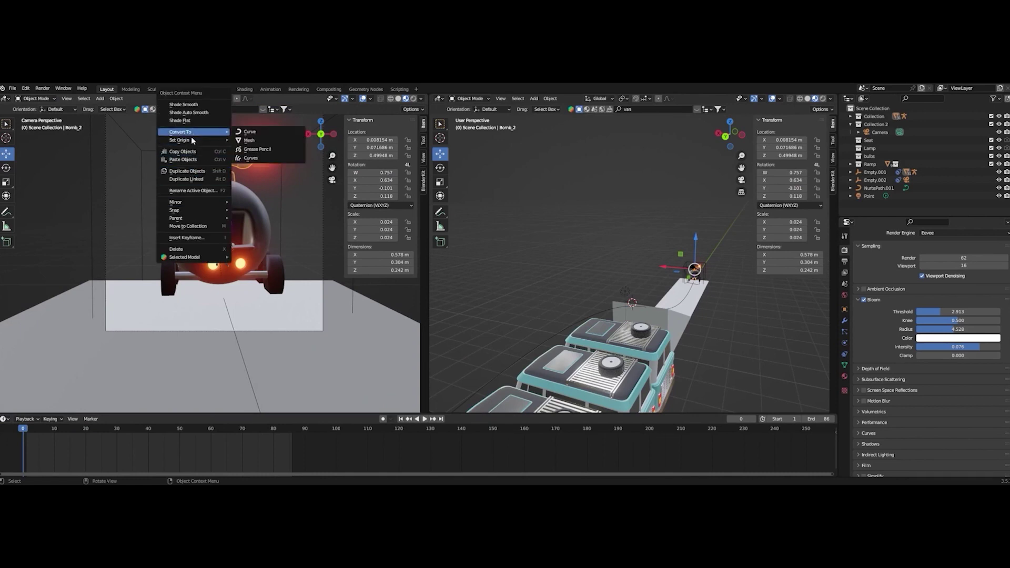
click(186, 238)
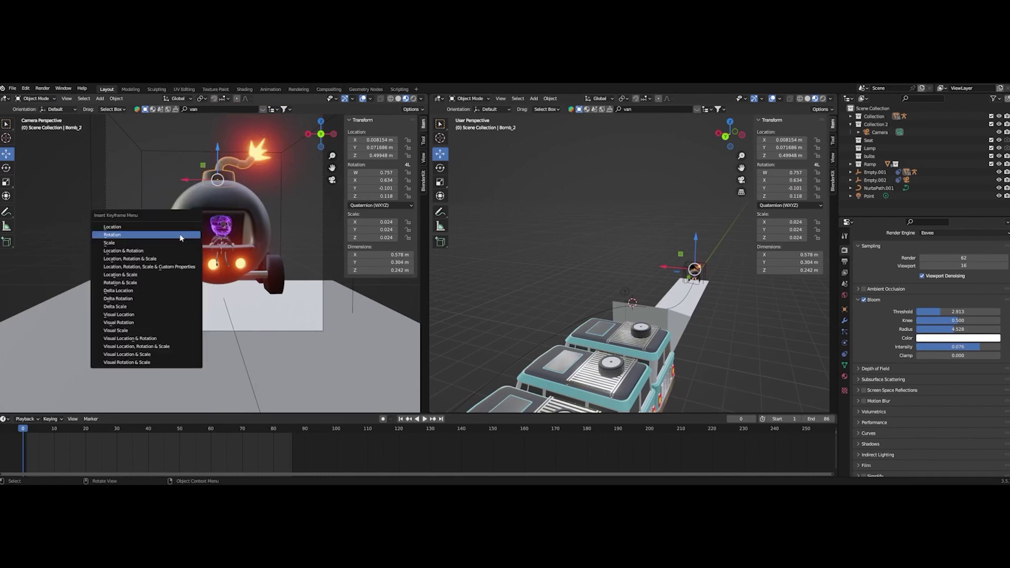
click(136, 238)
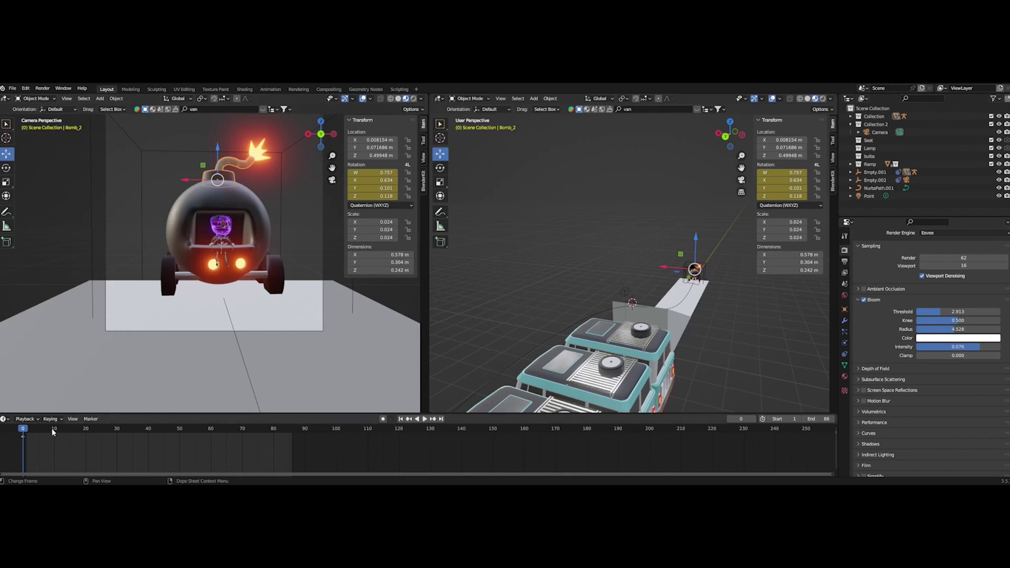
Move the fuse cap's rotation keyframe from frame 0 to frame 25
key(space)
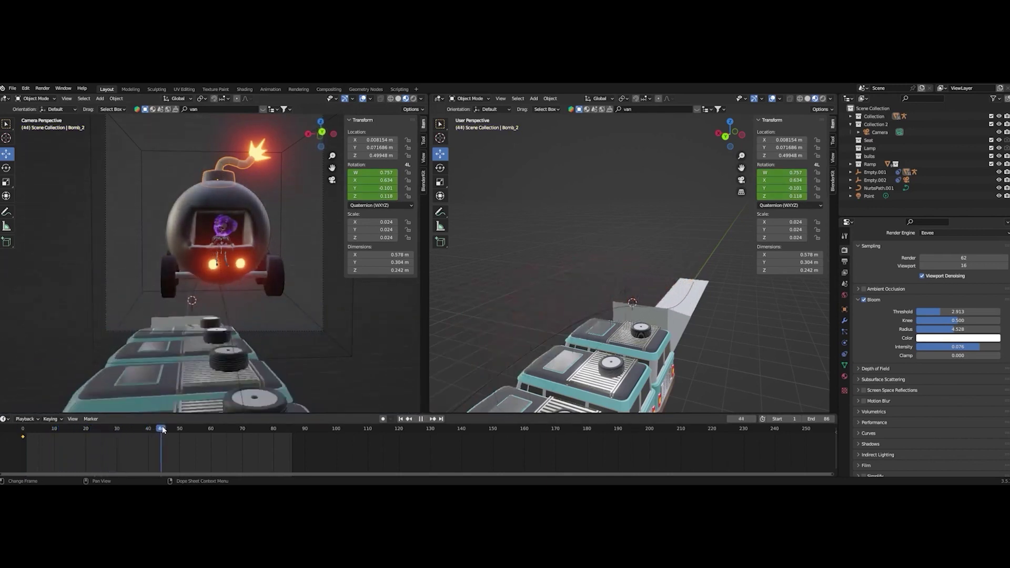
key(space)
drag(23, 438, 102, 436)
At frame 50, rotate the fuse cap 336° about the Z axis and insert a Rotation keyframe
key(space)
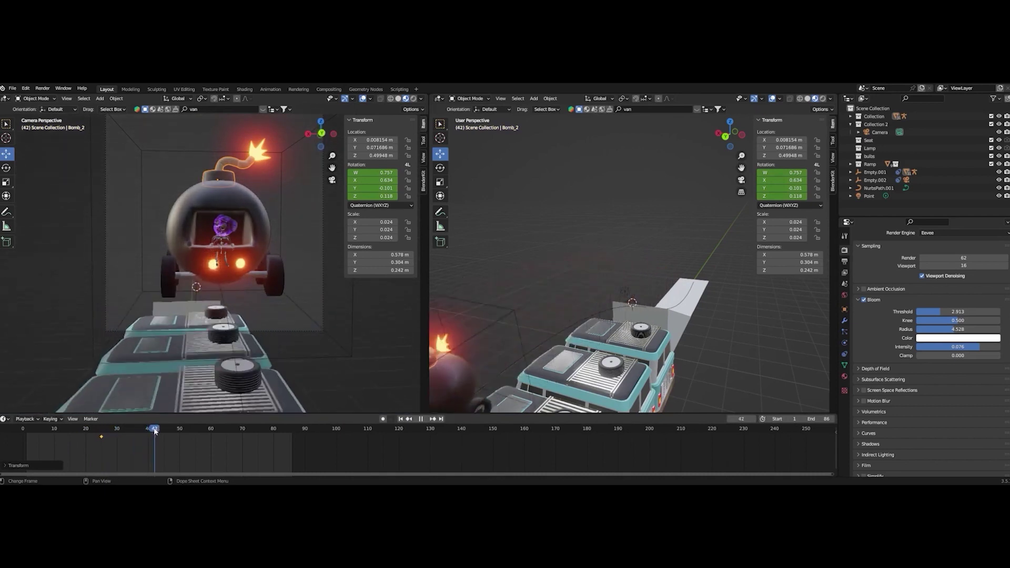
key(space)
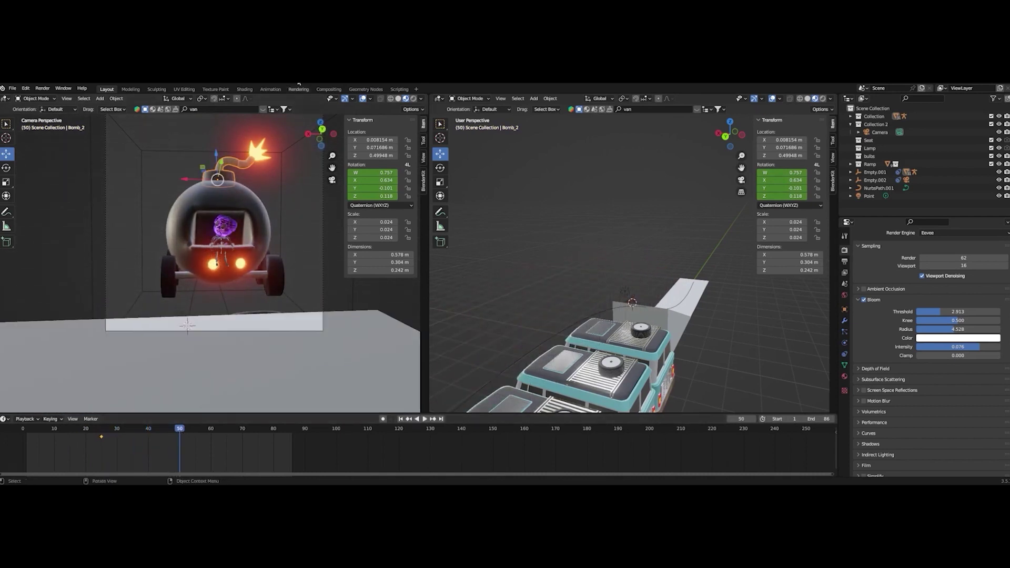
click(6, 167)
drag(247, 171, 219, 168)
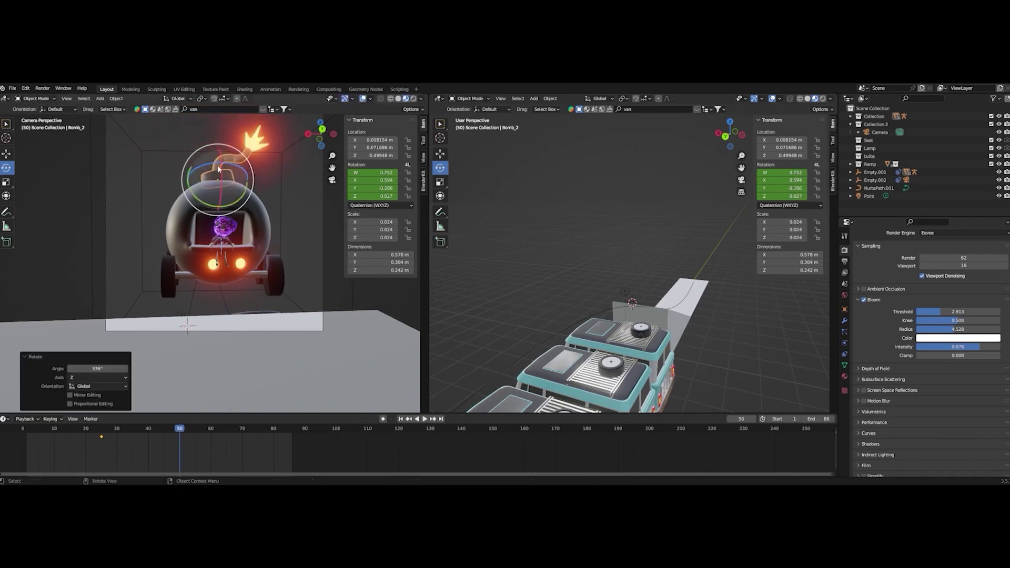
right_click(213, 174)
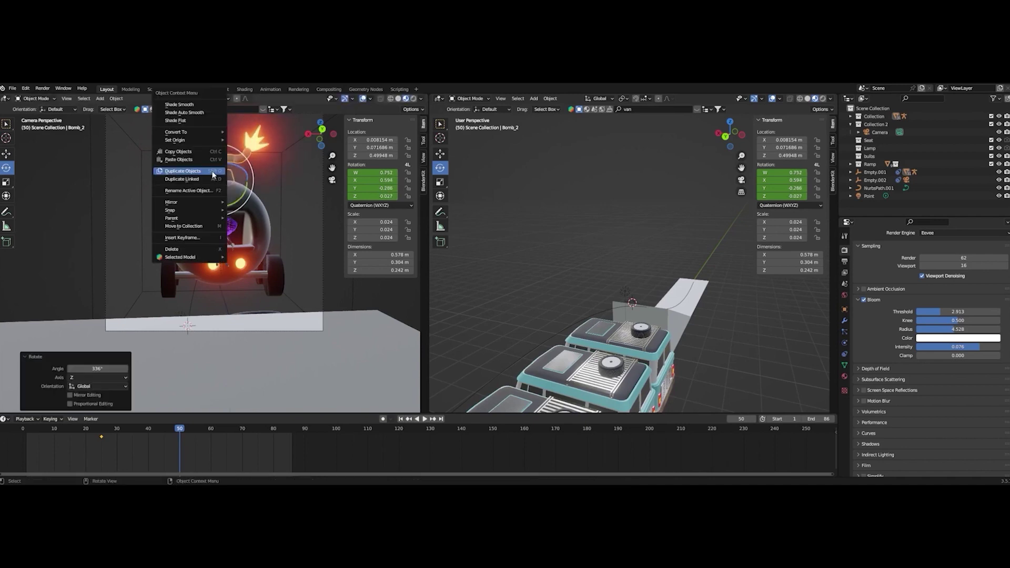
click(187, 238)
click(151, 236)
Undo the fuse cap's rotation, its keyframe move and its rotation keyframes
mouse_move(160, 426)
mouse_down()
mouse_move(72, 432)
mouse_move(201, 430)
mouse_move(177, 431)
mouse_up()
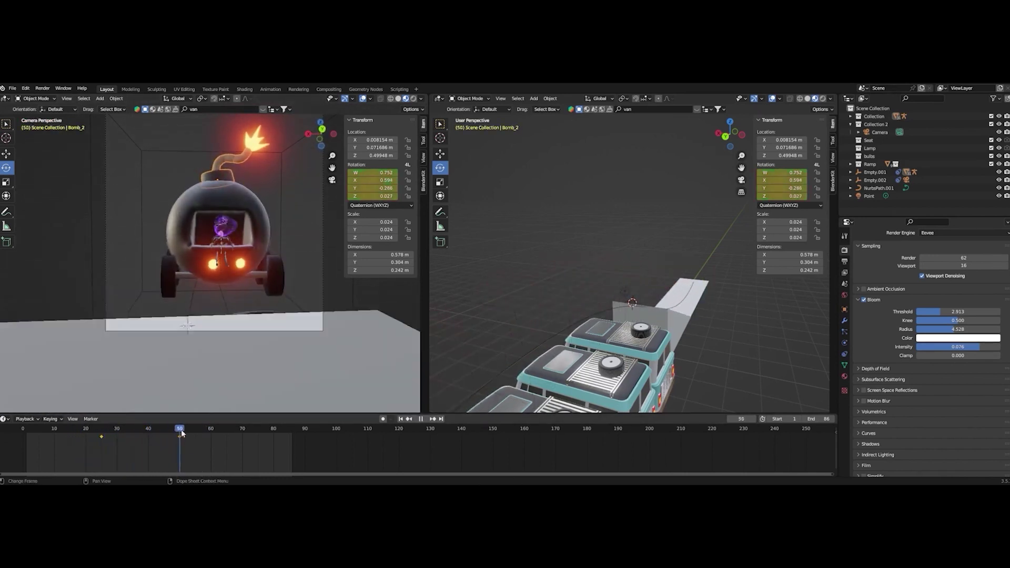
key(Right)
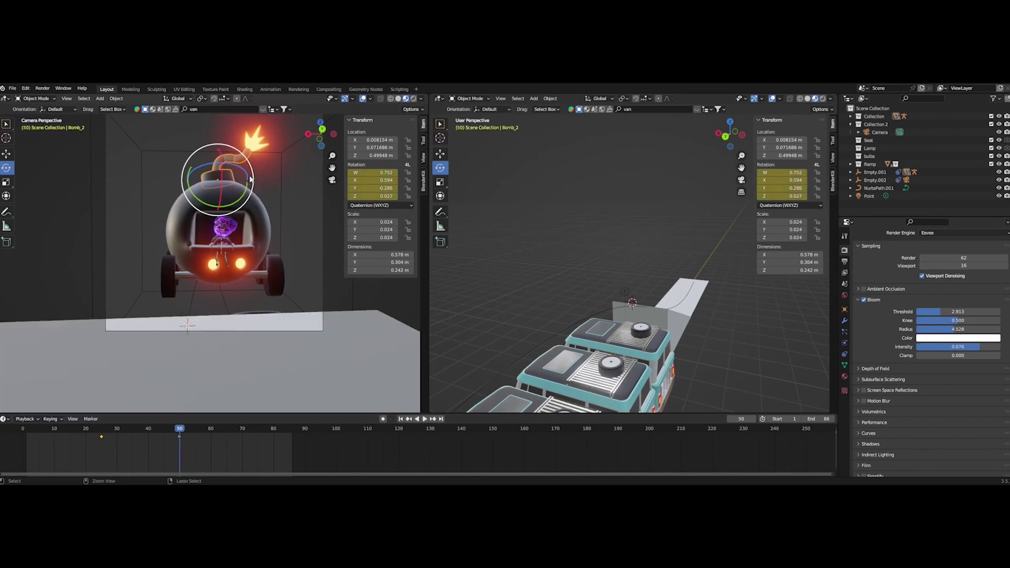
drag(179, 430, 177, 430)
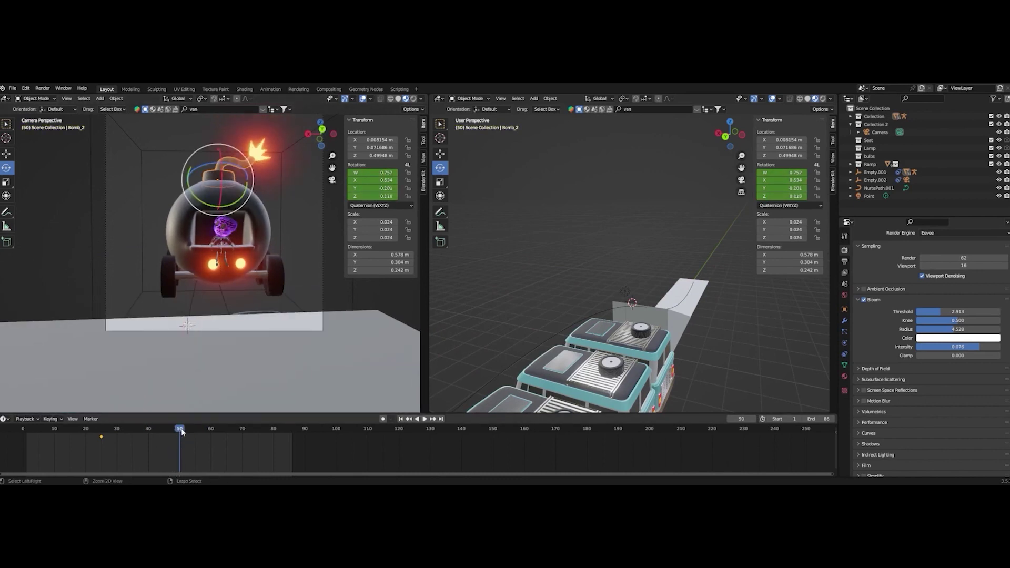
drag(232, 172, 228, 197)
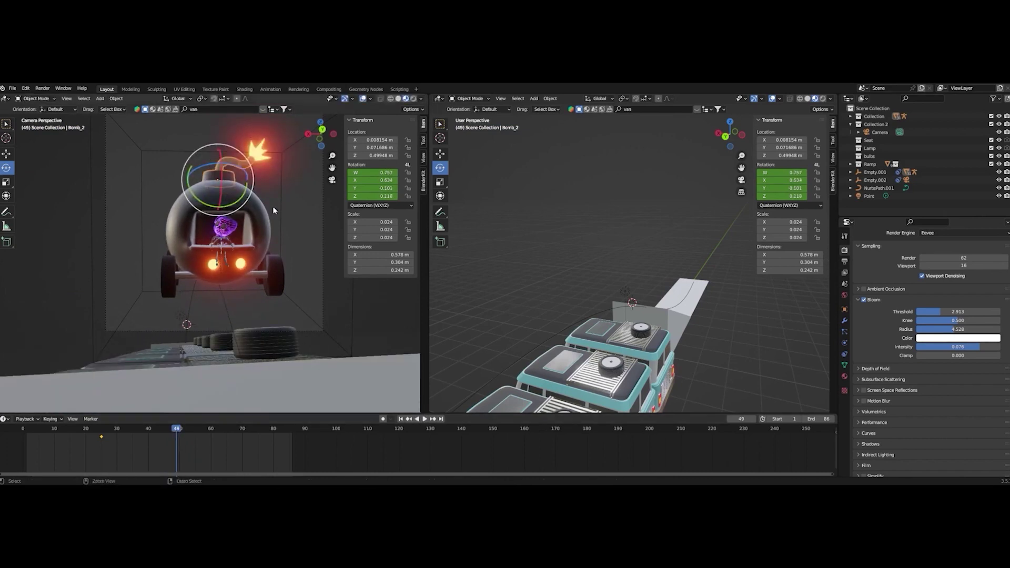
key(Down)
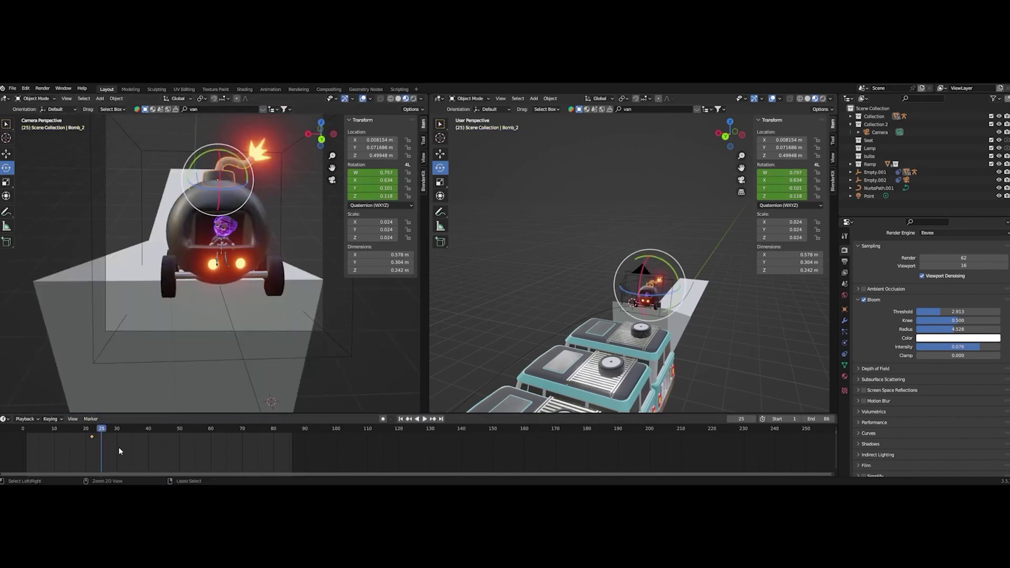
key(Up)
key(Down)
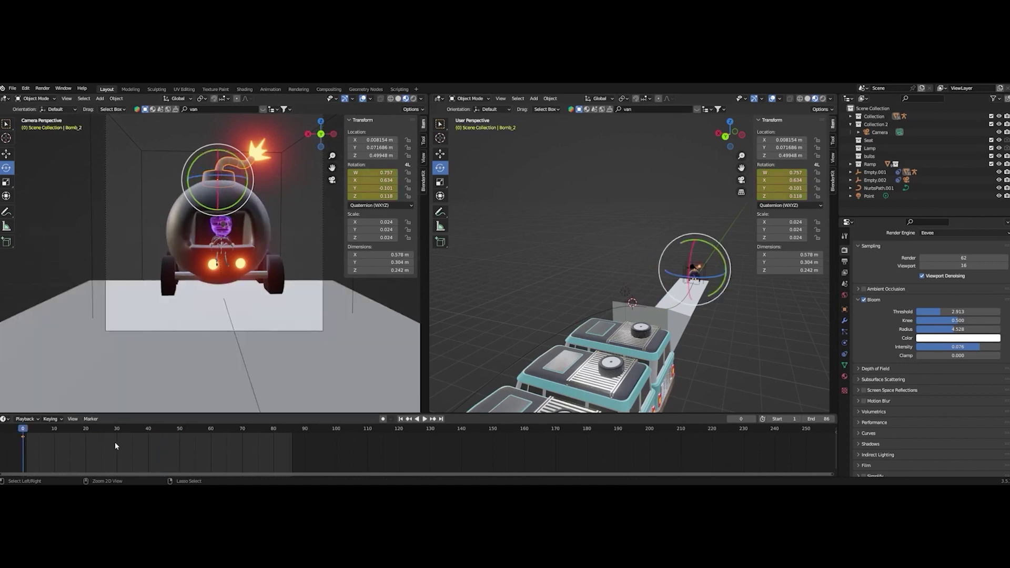
key(space)
Insert a Rotation keyframe on Empty.002 at frame 28, as the bomb car leaves the ramp
key(space)
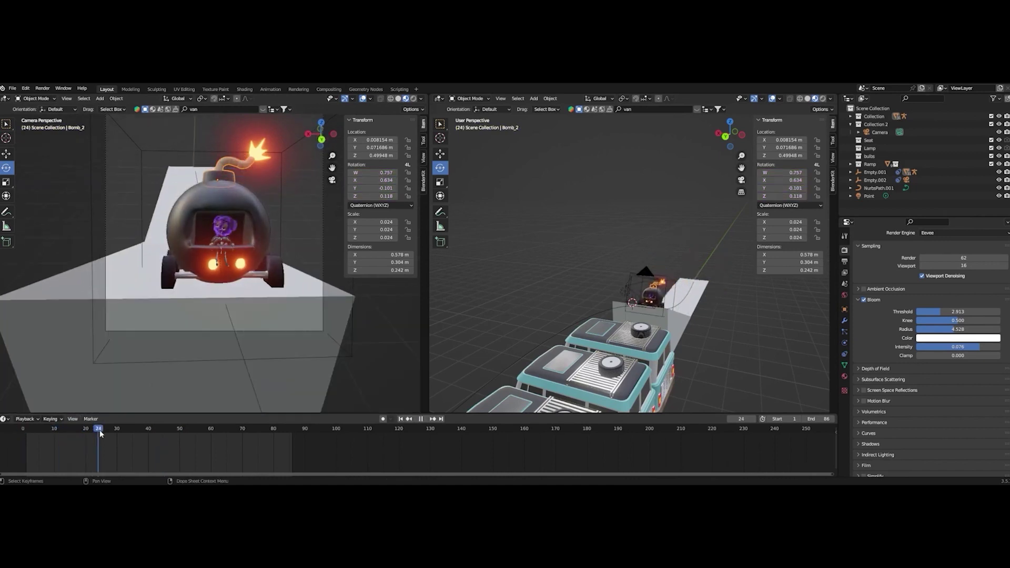
key(space)
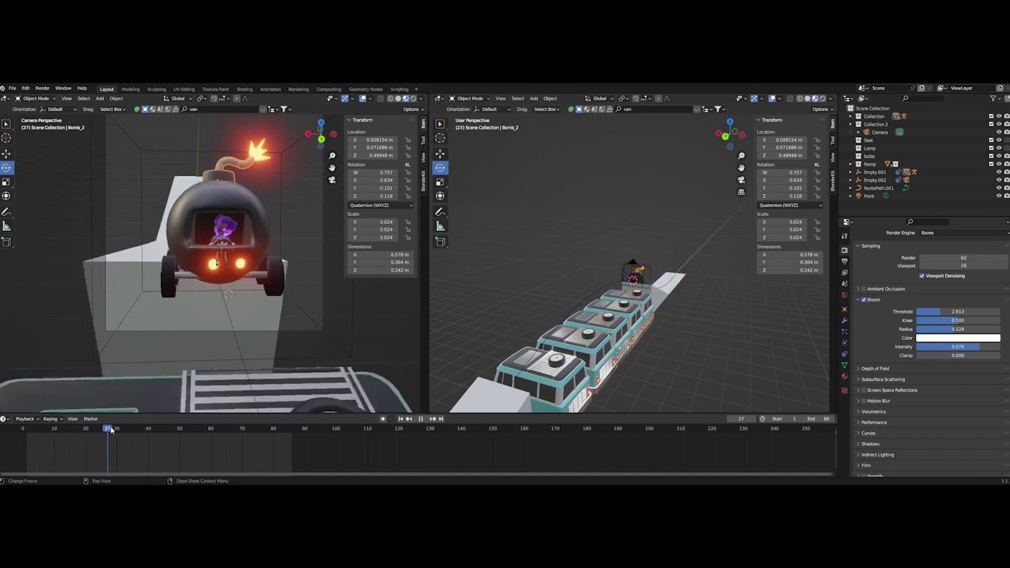
scroll(635, 309, up, 6)
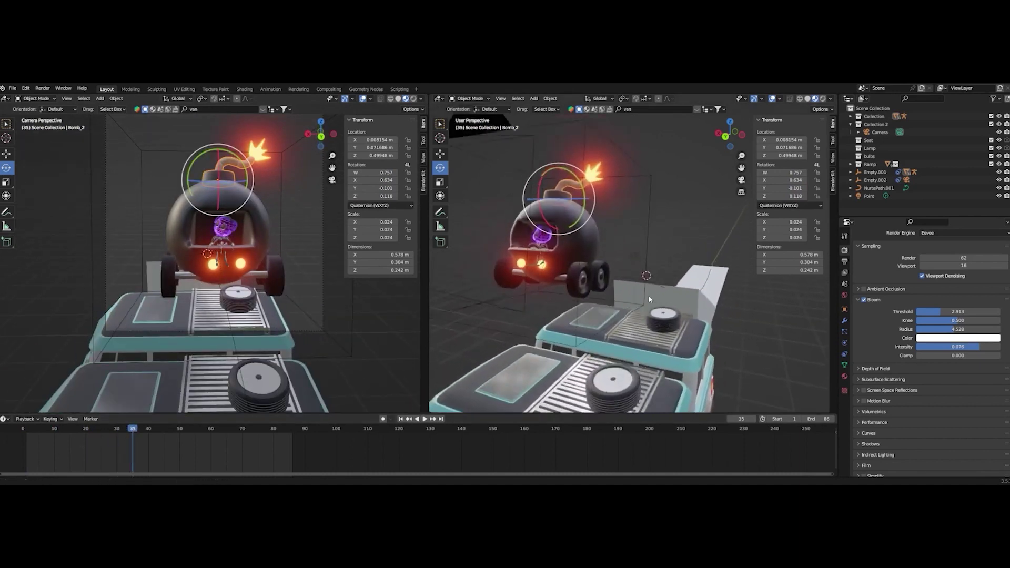
scroll(602, 158, down, 5)
click(609, 252)
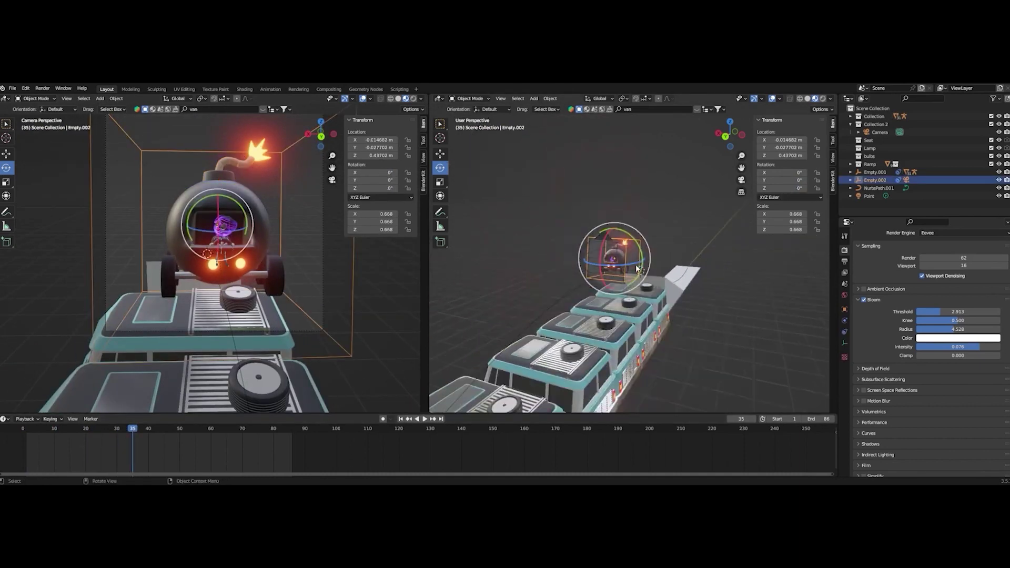
mouse_move(125, 427)
mouse_down()
mouse_move(90, 429)
mouse_move(112, 430)
mouse_up()
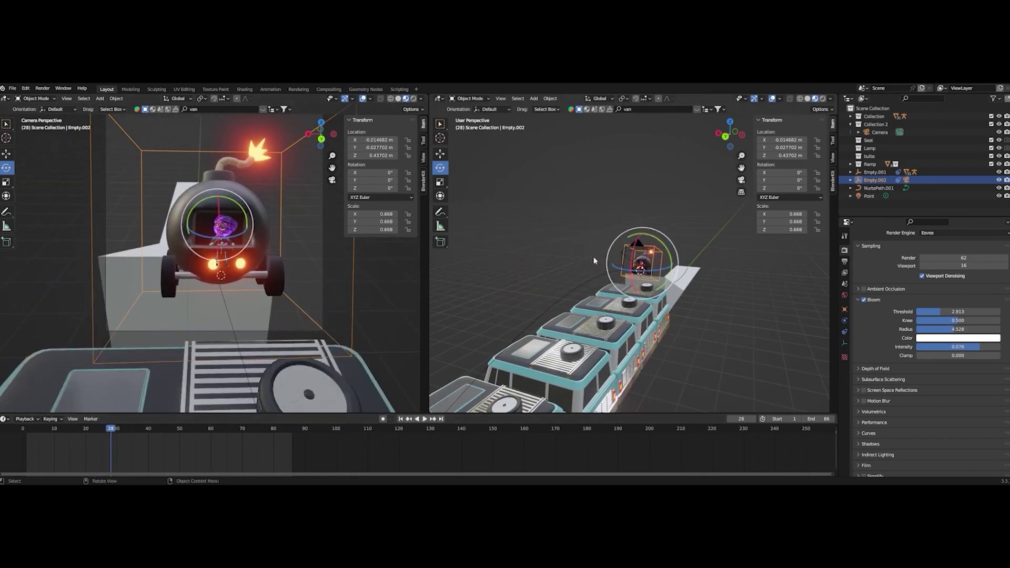
right_click(635, 269)
click(635, 269)
click(636, 271)
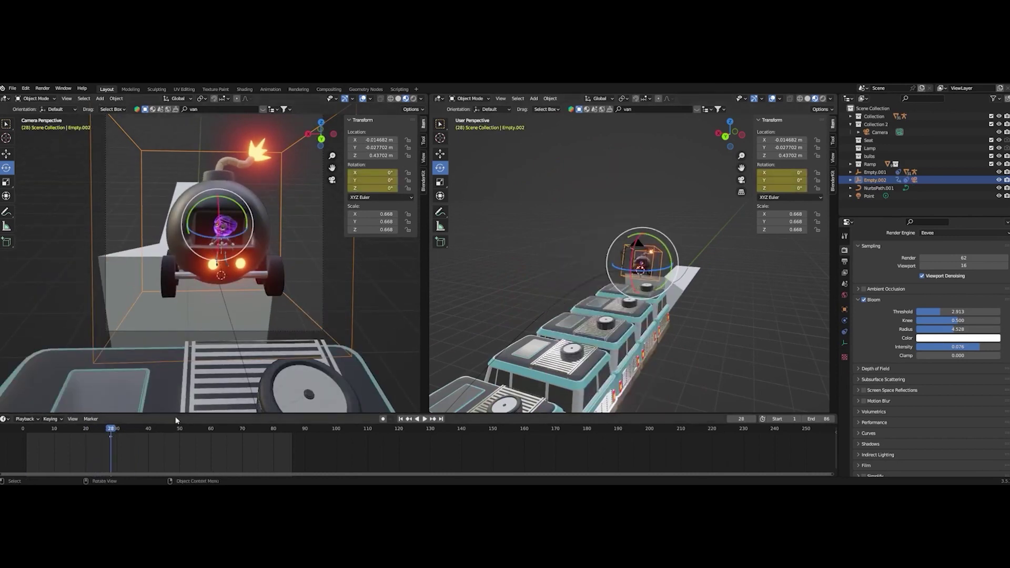
At frame 39, rotate Empty.002 357° about the X axis and insert a Rotation keyframe
drag(122, 432, 146, 432)
key(r)
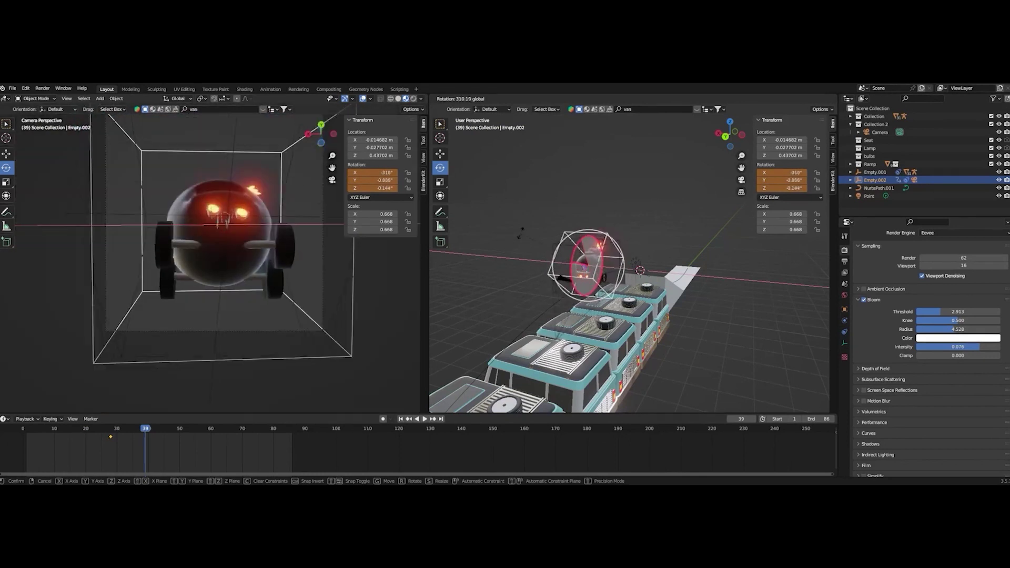
click(569, 216)
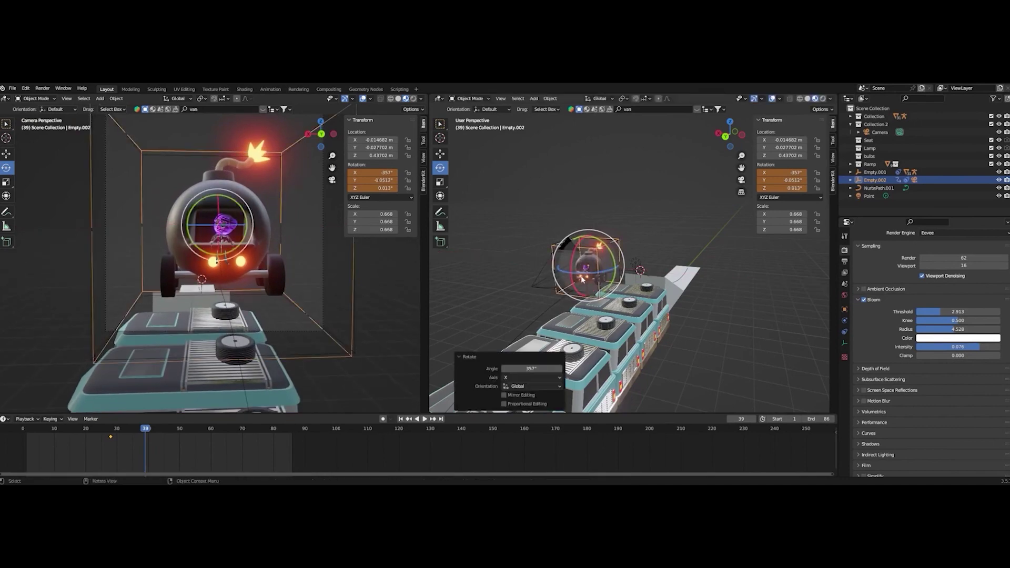
right_click(582, 275)
click(582, 275)
click(578, 271)
Play back and scrub through the bomb car's mid-air flip between frames 28 and 39
click(133, 429)
key(space)
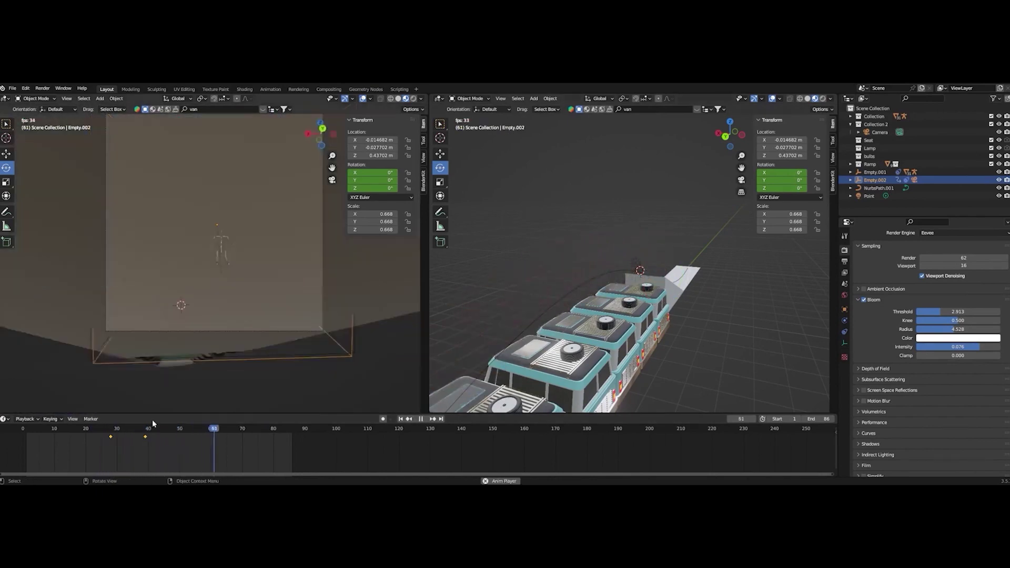
click(105, 428)
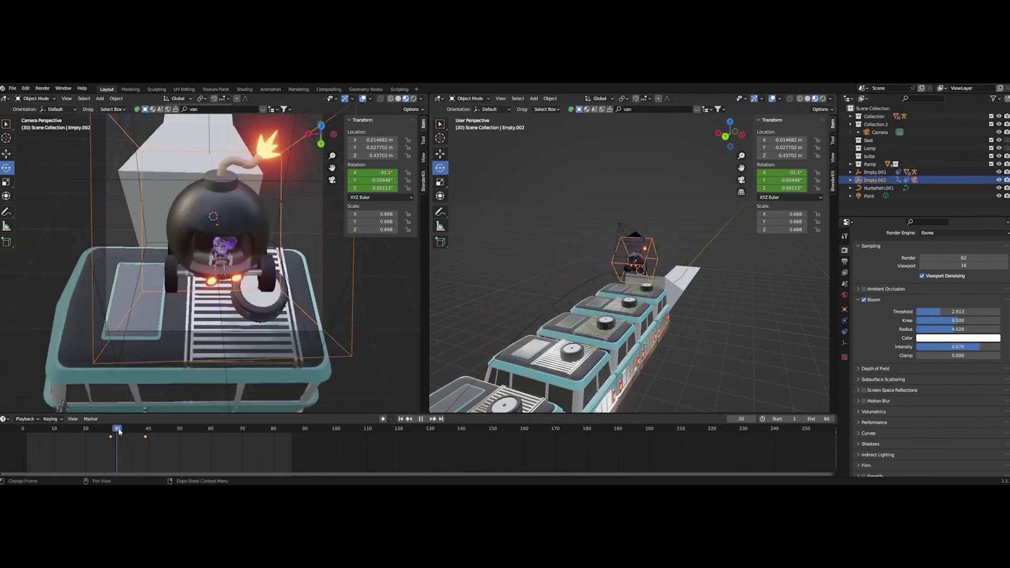
key(space)
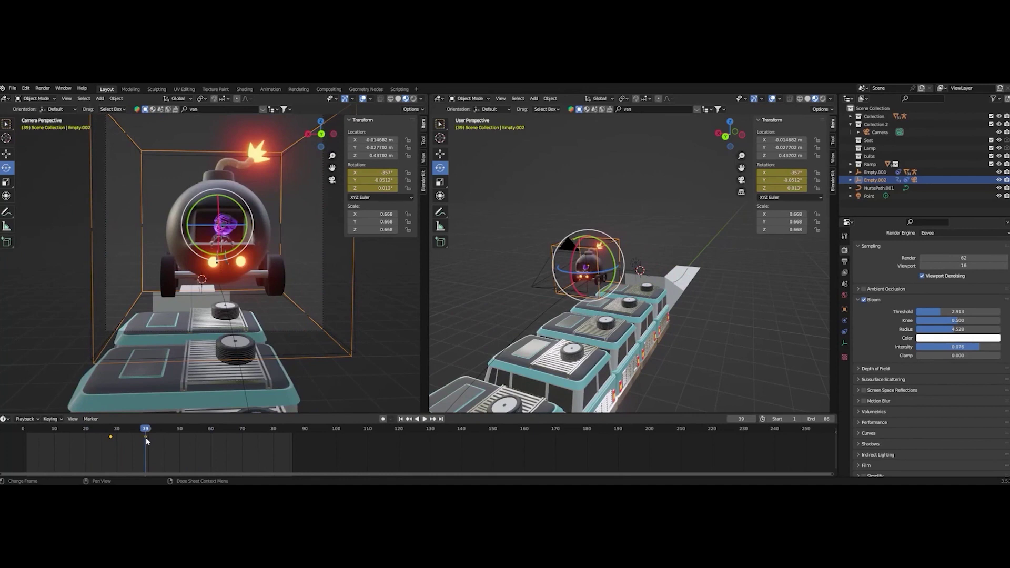
Undo the flip rotation and the Rotation keyframes on Empty.002
key(x)
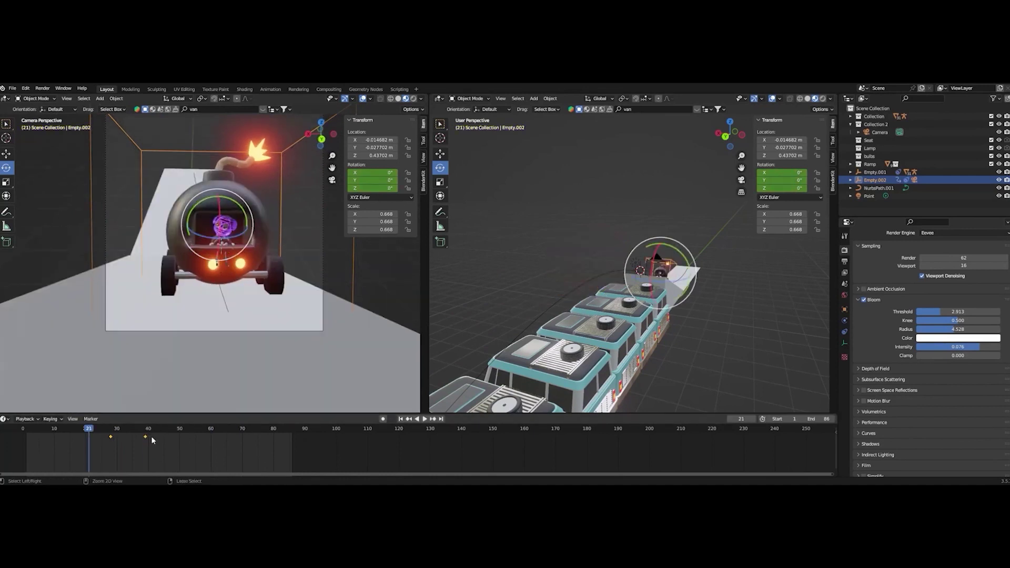
key(Down)
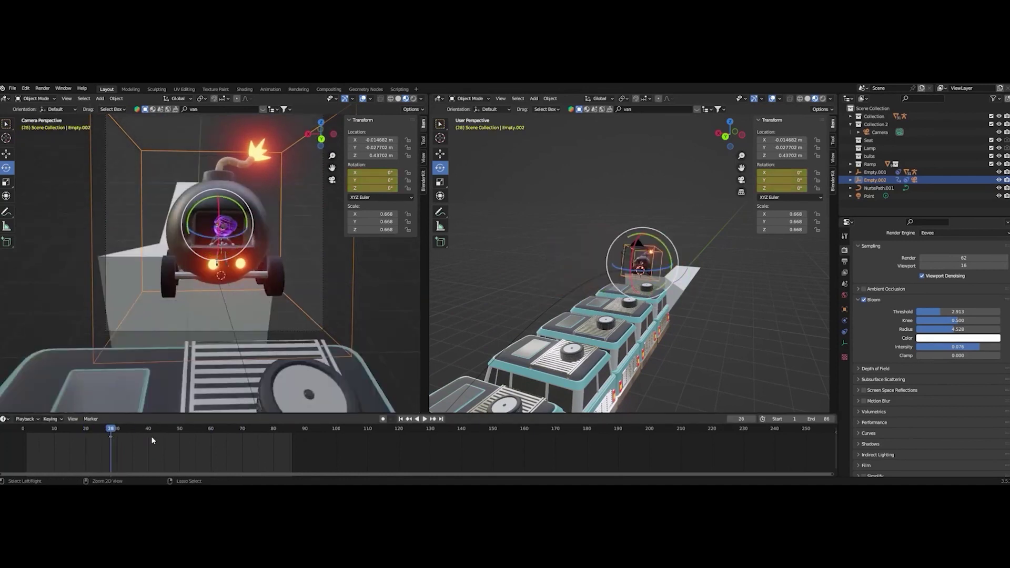
key(space)
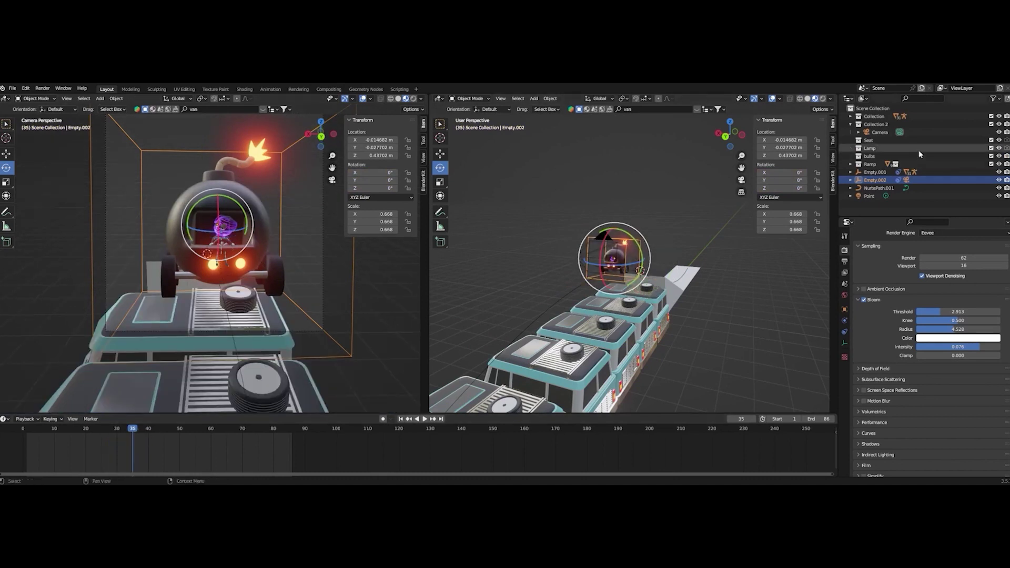
Select Empty.001 and Empty.002 in turn and inspect the rig around the bomb car above the vans
click(880, 174)
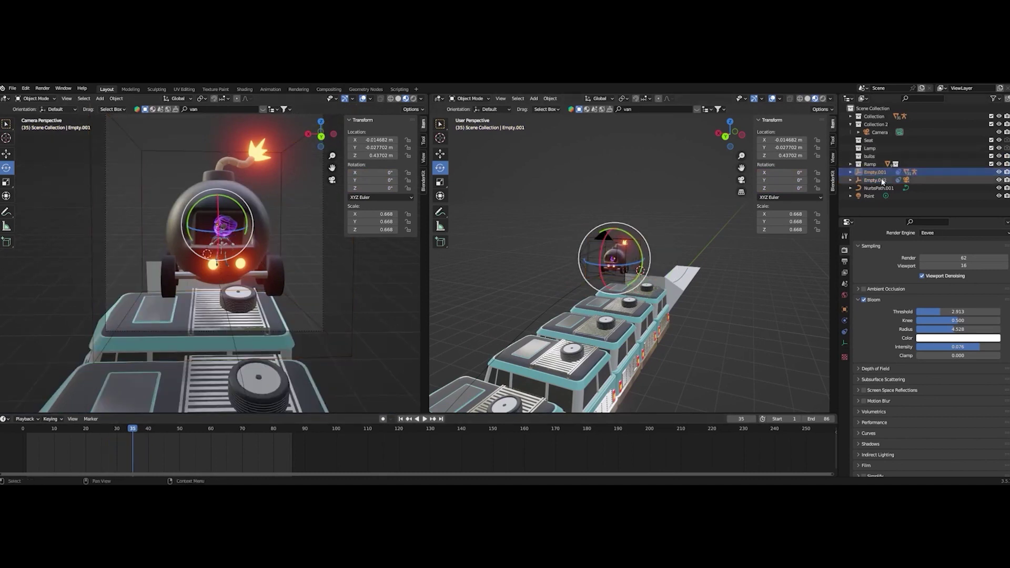
click(882, 181)
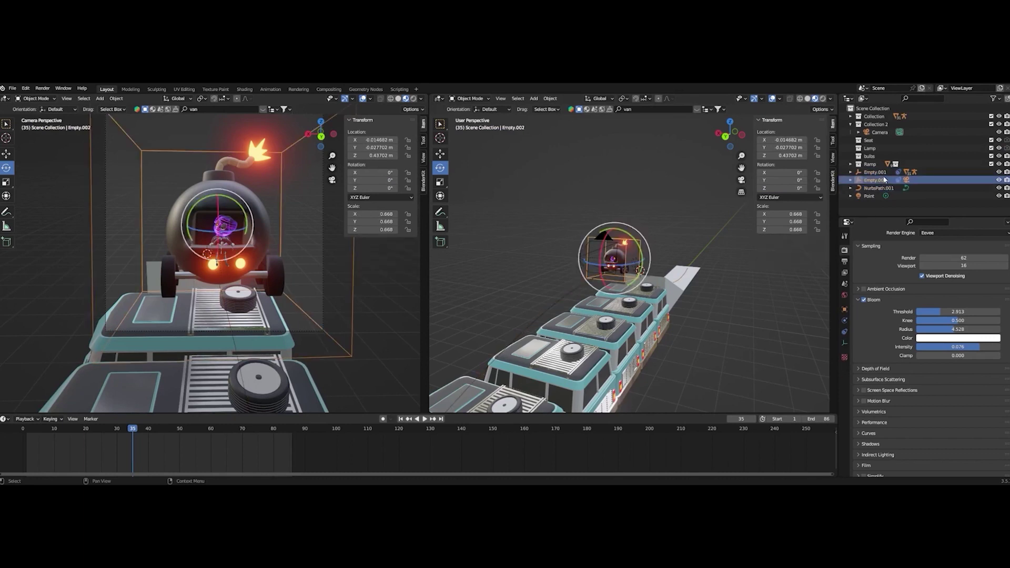
click(875, 172)
scroll(695, 246, down, 5)
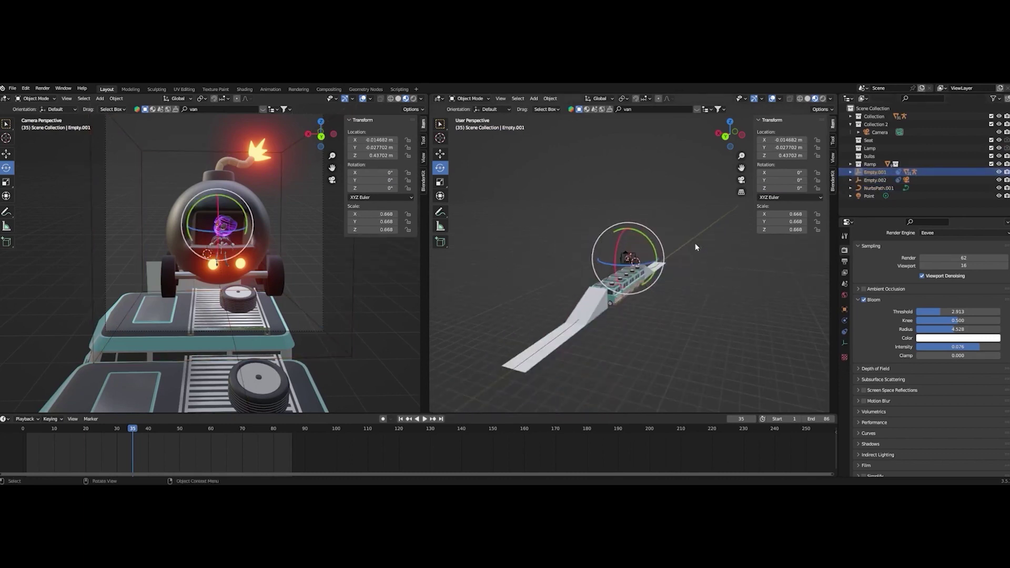
scroll(677, 258, up, 10)
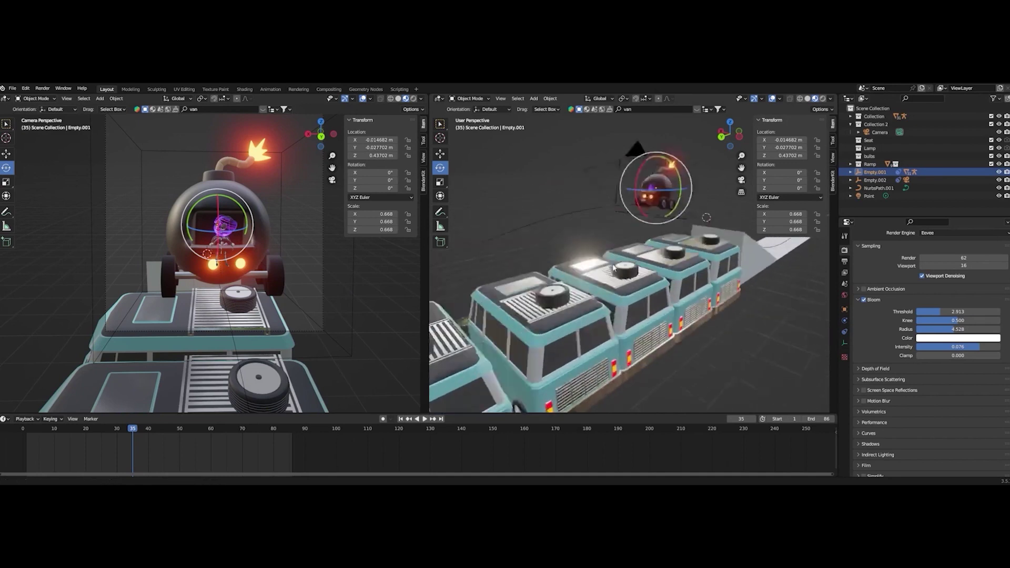
scroll(592, 283, down, 8)
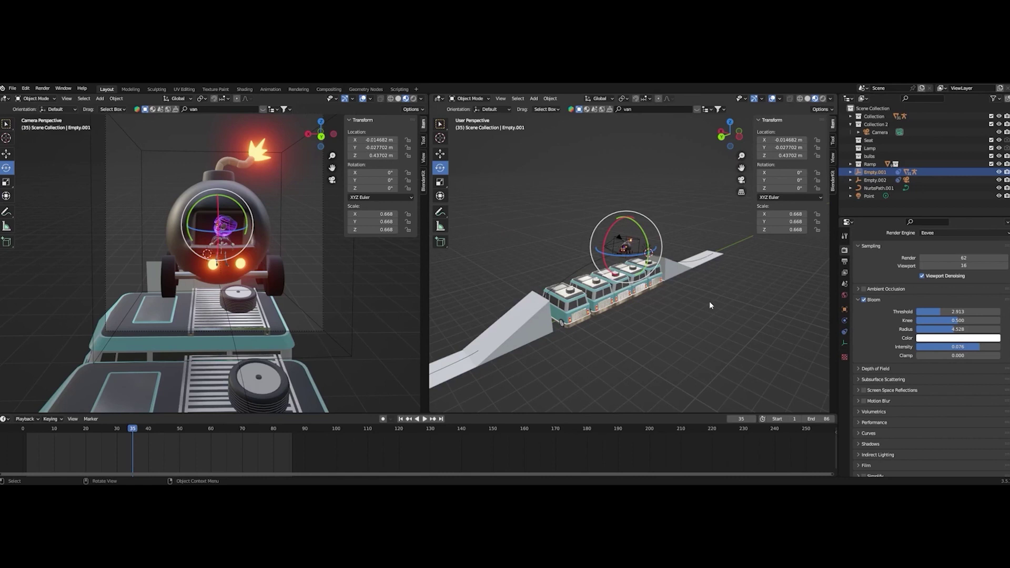
scroll(696, 318, up, 5)
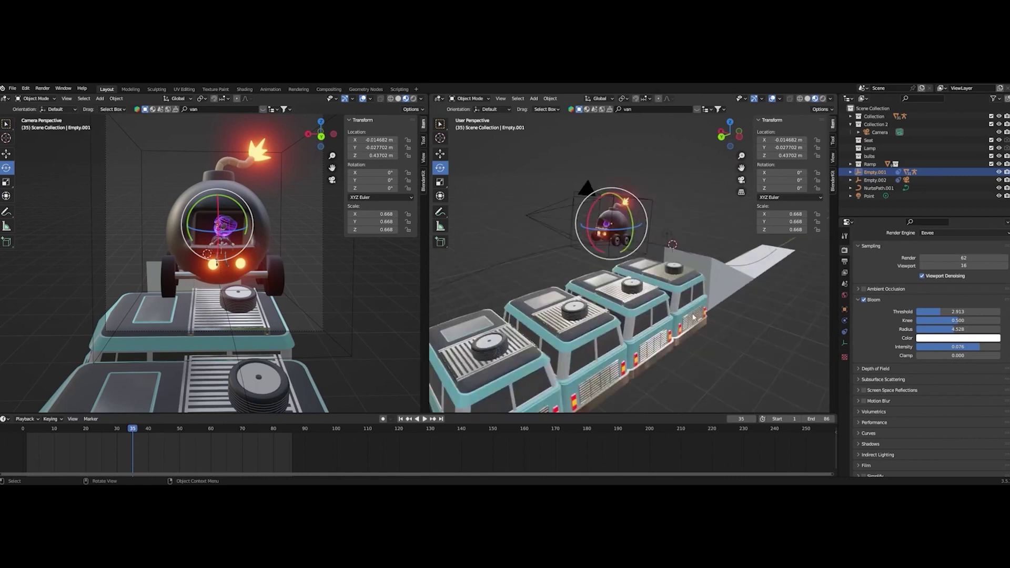
Try moving Empty.002 and Empty.001 along the Y axis, Empty.001 by about 0.205 m, and undo both moves
click(558, 214)
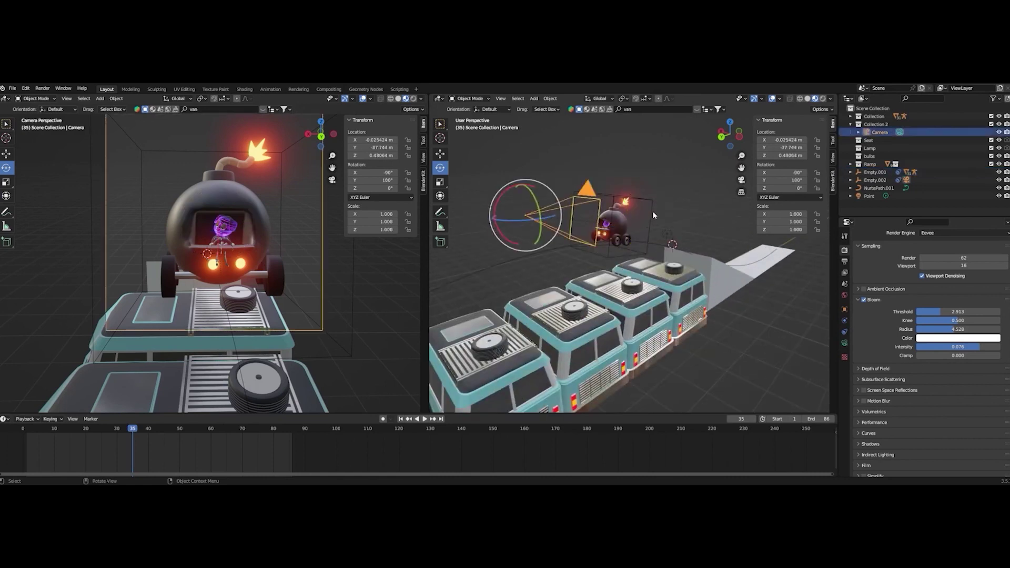
click(610, 222)
click(440, 153)
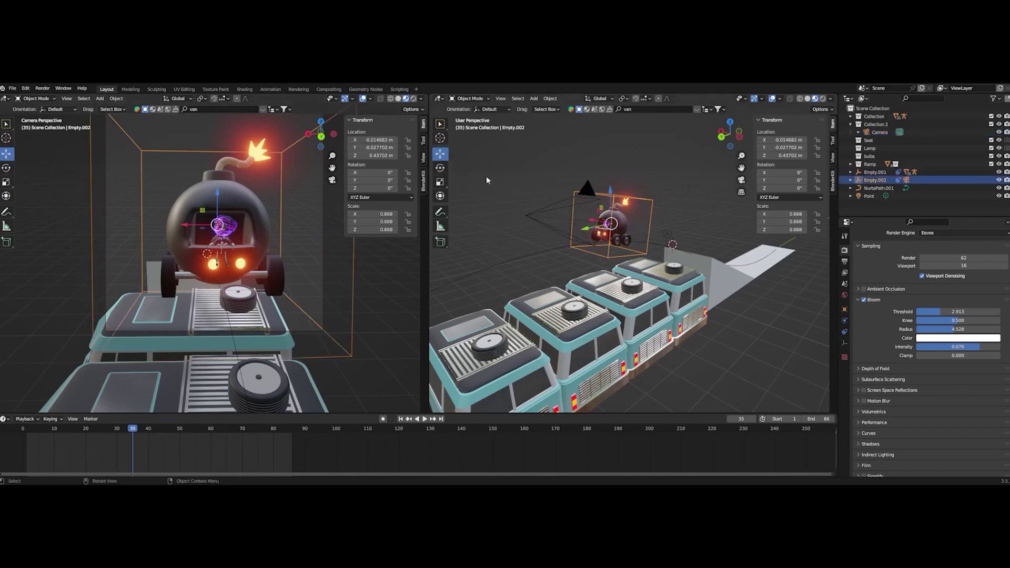
drag(588, 232, 589, 197)
click(589, 194)
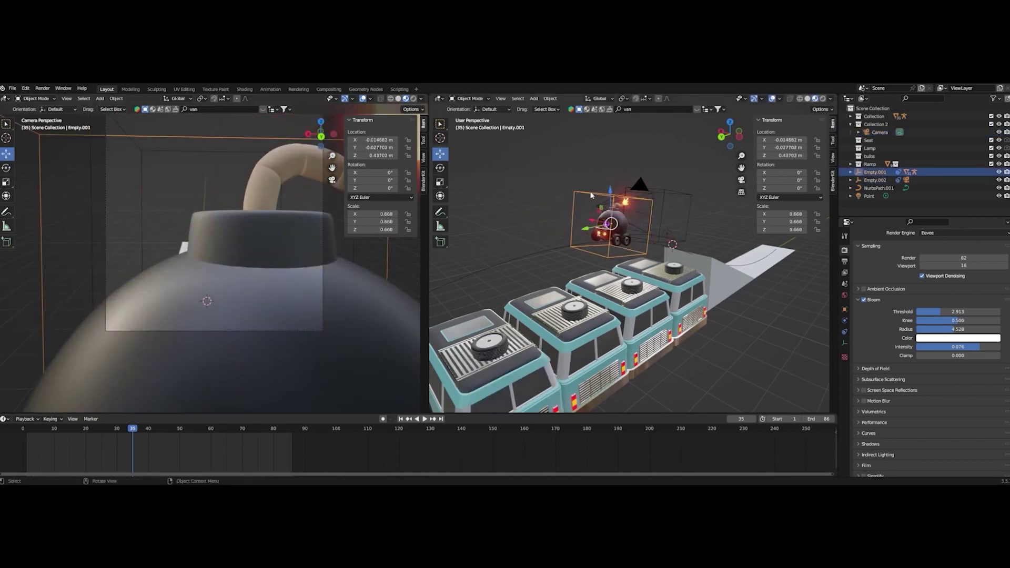
drag(587, 232, 582, 233)
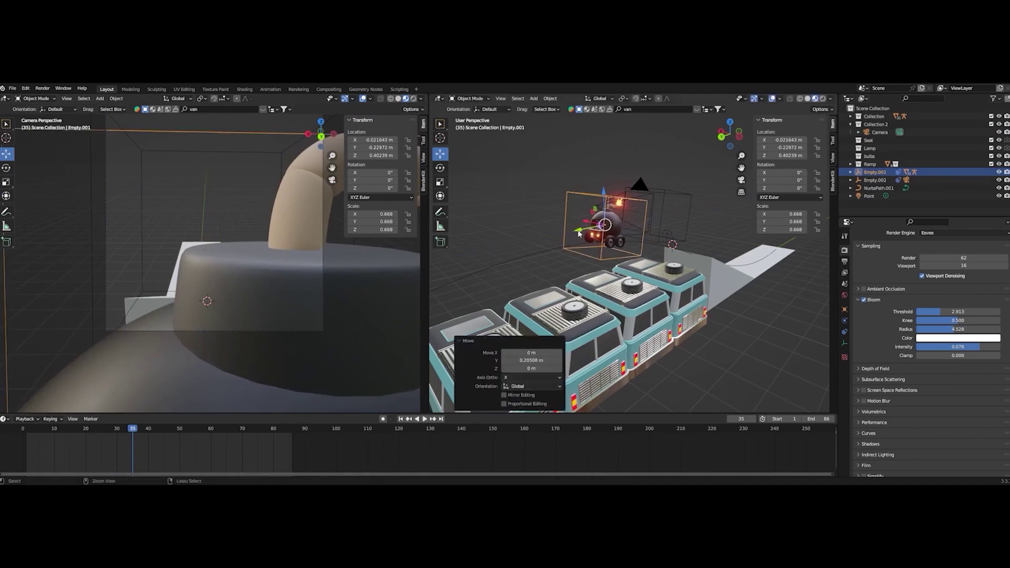
key(ctrl+z)
key(ctrl+z)
key(ctrl+z)
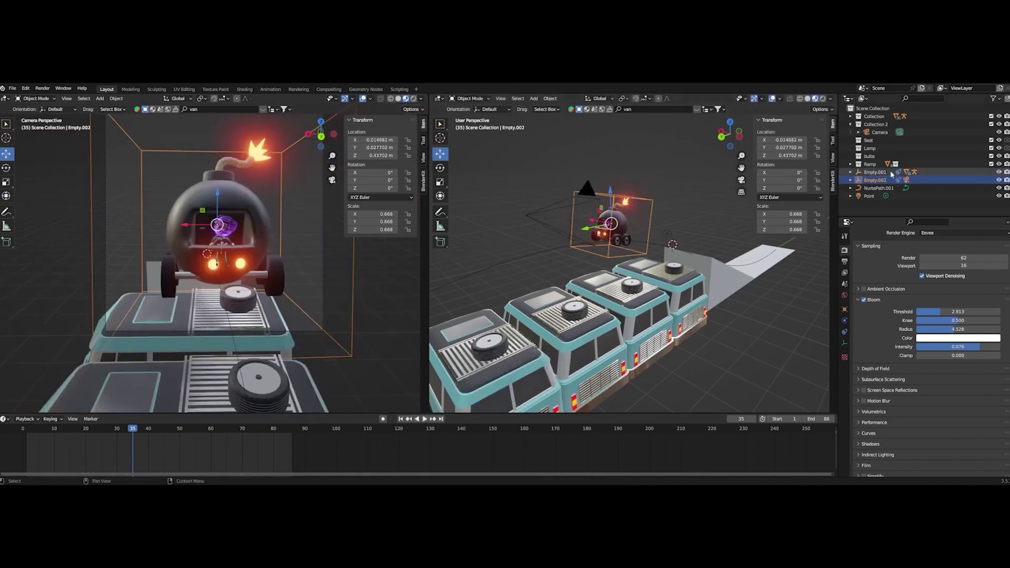
Expand Empty.002 and Empty.001 in the outliner to examine their constraints and child objects
click(850, 181)
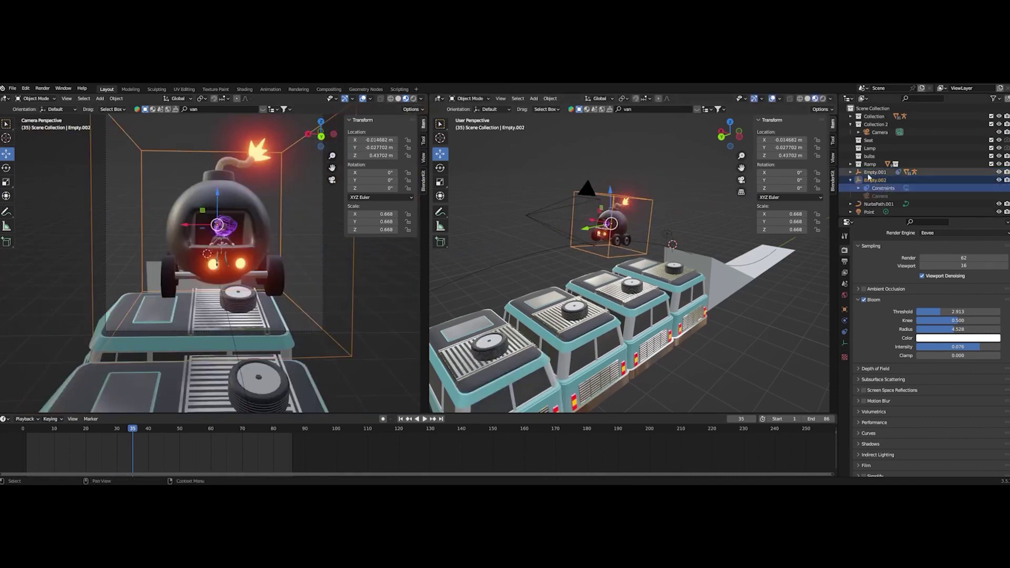
click(853, 174)
click(851, 173)
click(881, 188)
click(882, 180)
Inspect Empty.001 around the bomb car, deselect it, and play the jump from near the start of the timeline
scroll(667, 210, down, 4)
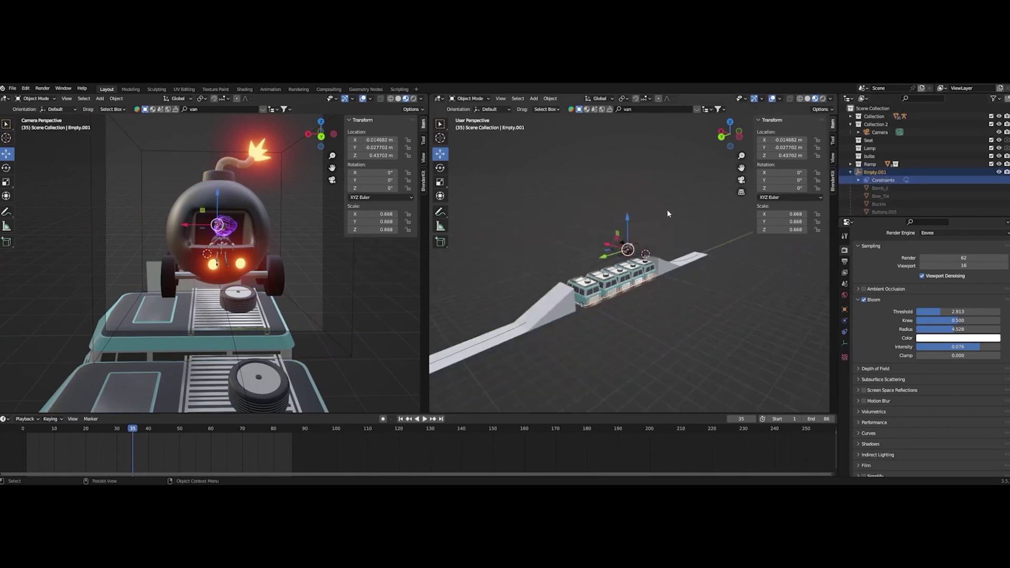
scroll(668, 210, up, 6)
drag(661, 188, 669, 191)
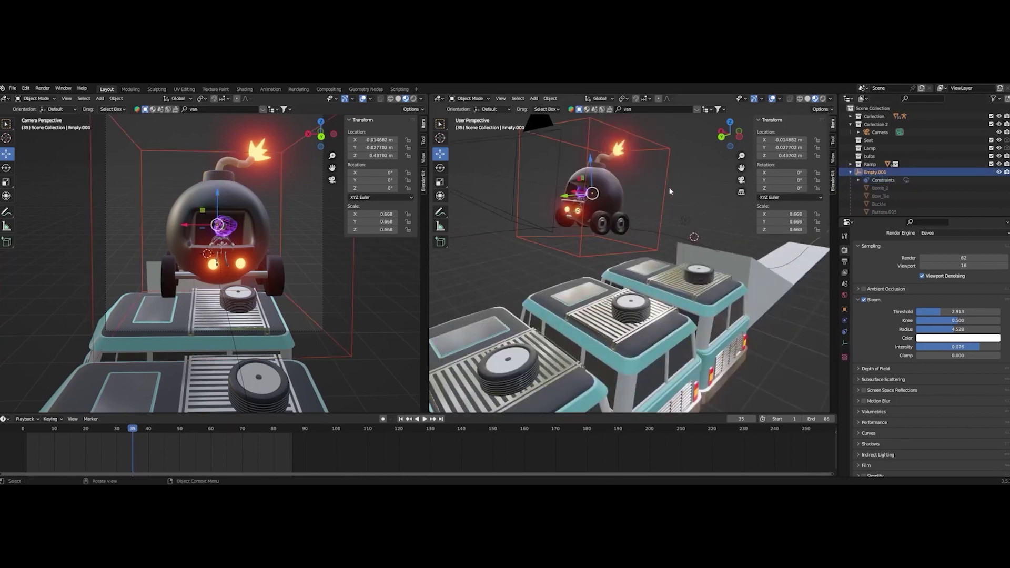
click(696, 192)
scroll(697, 191, down, 5)
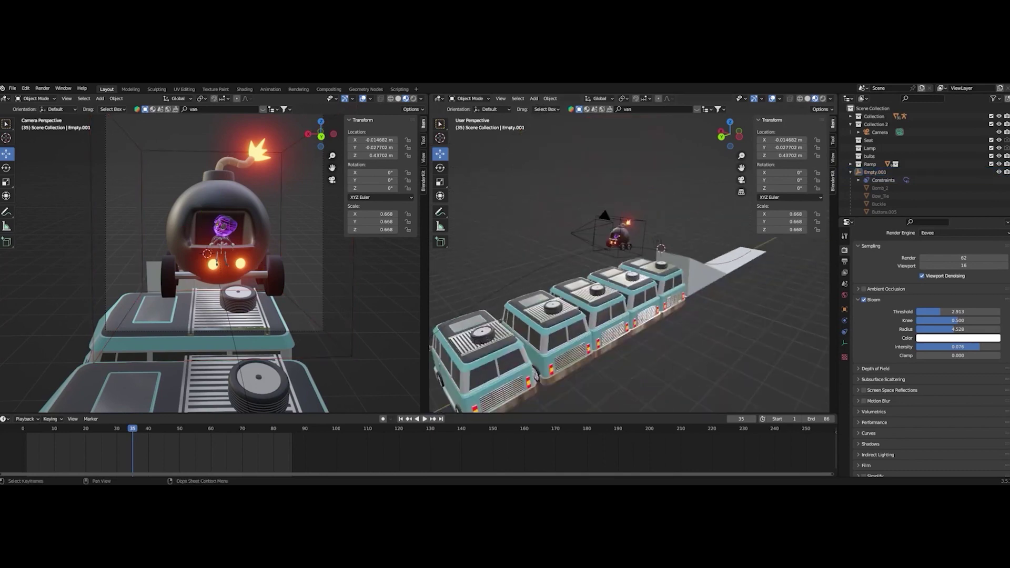
click(32, 429)
key(space)
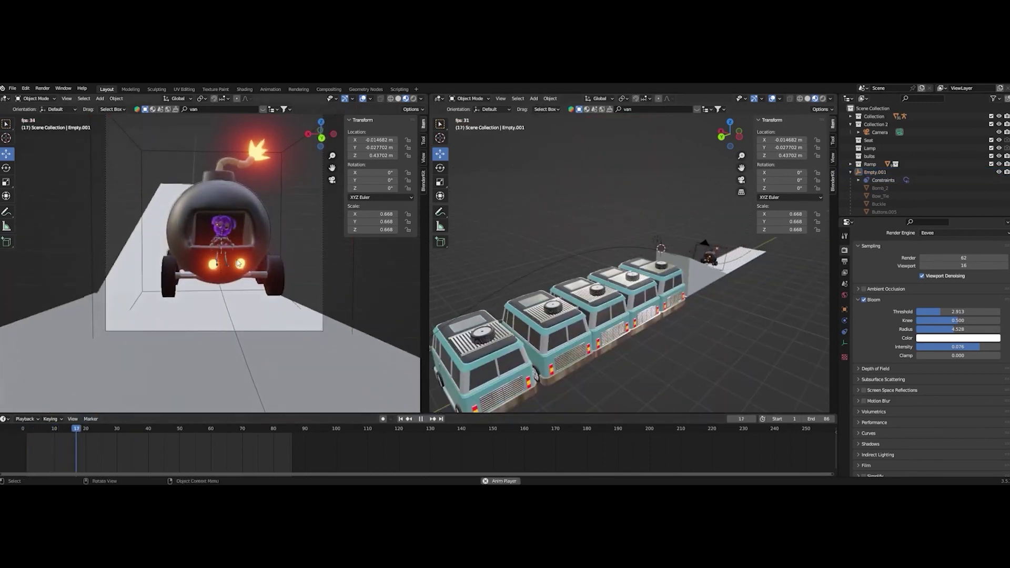